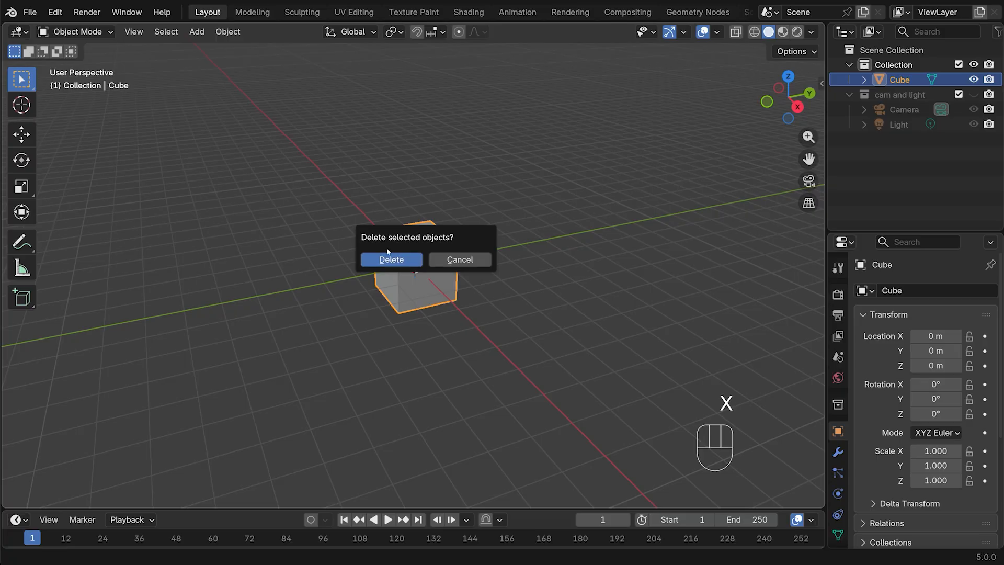
- Delete the default cube, switch to the front view and add a UV sphere at the origin
{"action": "left_click", "coordinate": [415, 260]}
{"action": "key", "text": "KP_1"}
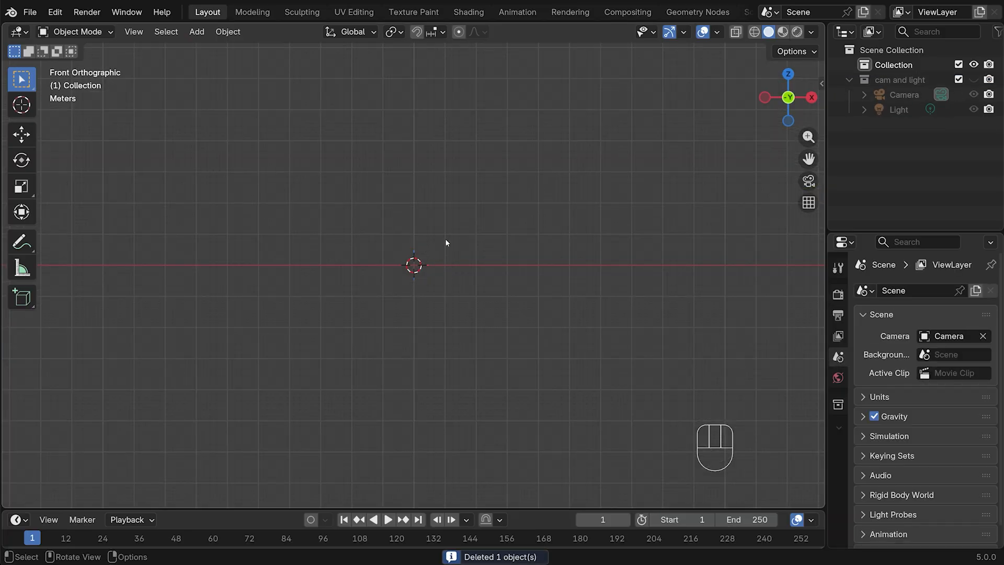
{"action": "key", "text": "shift+a"}
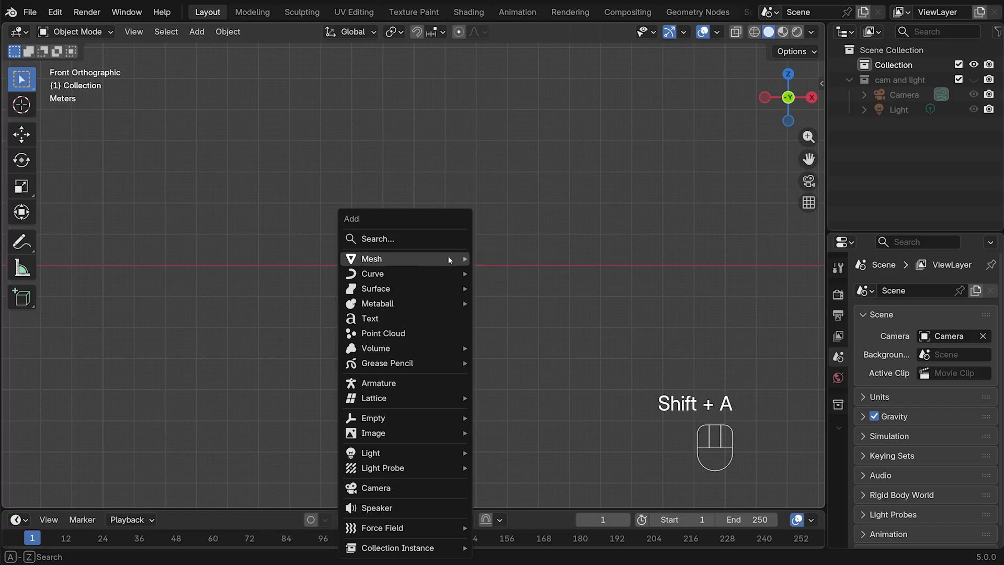
{"action": "mouse_move", "coordinate": [450, 258]}
{"action": "left_click", "coordinate": [559, 302]}
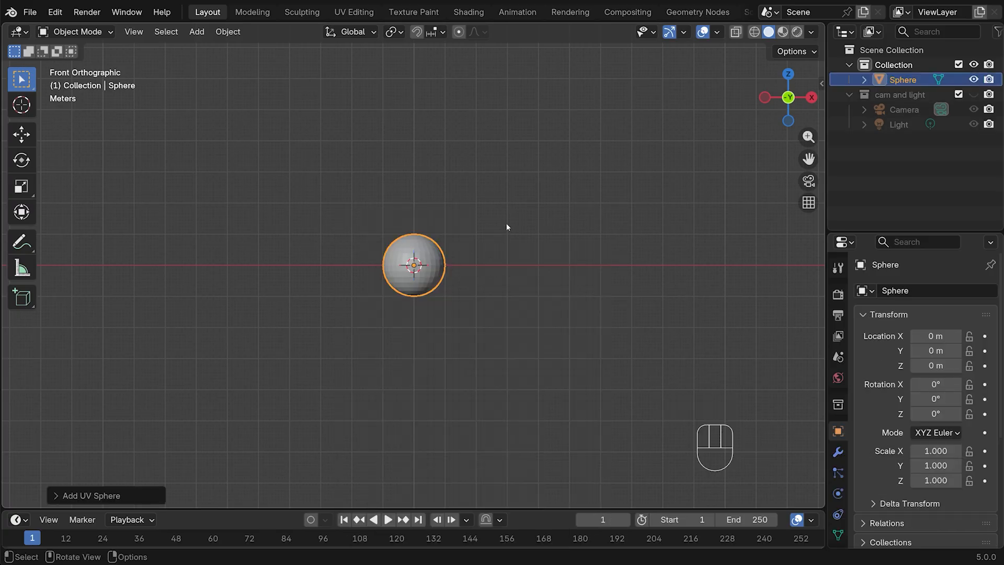
- Scale the sphere down uniformly to about 0.088 m across and apply its scale
{"action": "scroll", "coordinate": [507, 221], "scroll_direction": "up", "scroll_amount": 3}
{"action": "key", "text": "n"}
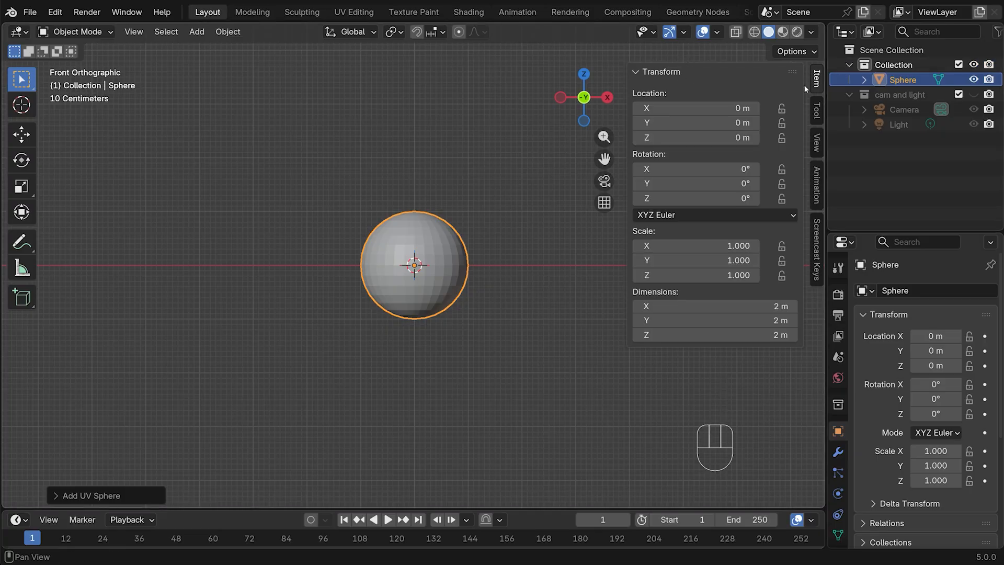
{"action": "left_click", "coordinate": [418, 226]}
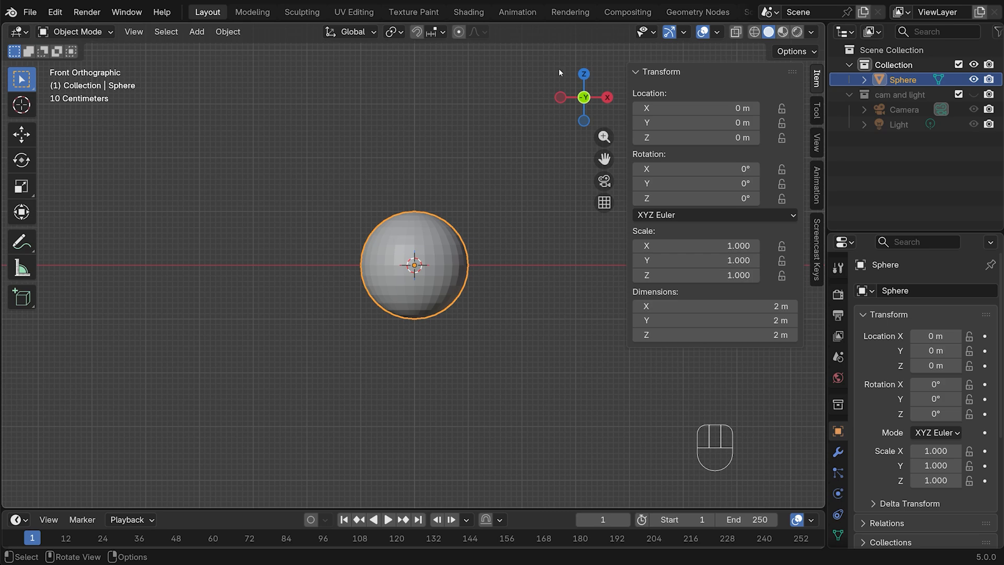
{"action": "key", "text": "s"}
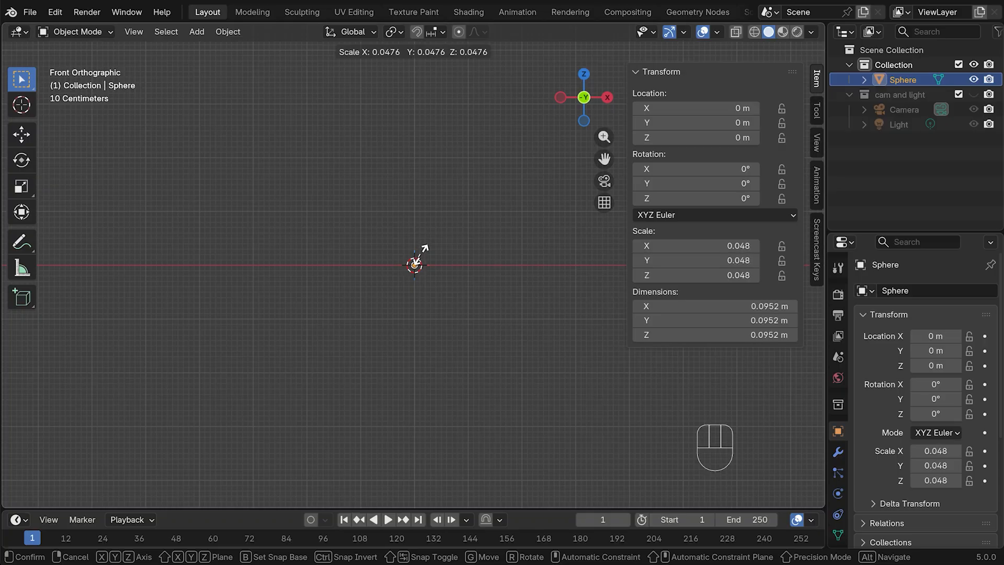
{"action": "left_click", "coordinate": [432, 256]}
{"action": "scroll", "coordinate": [432, 256], "scroll_direction": "up", "scroll_amount": 3}
{"action": "scroll", "coordinate": [447, 260], "scroll_direction": "up", "scroll_amount": 8}
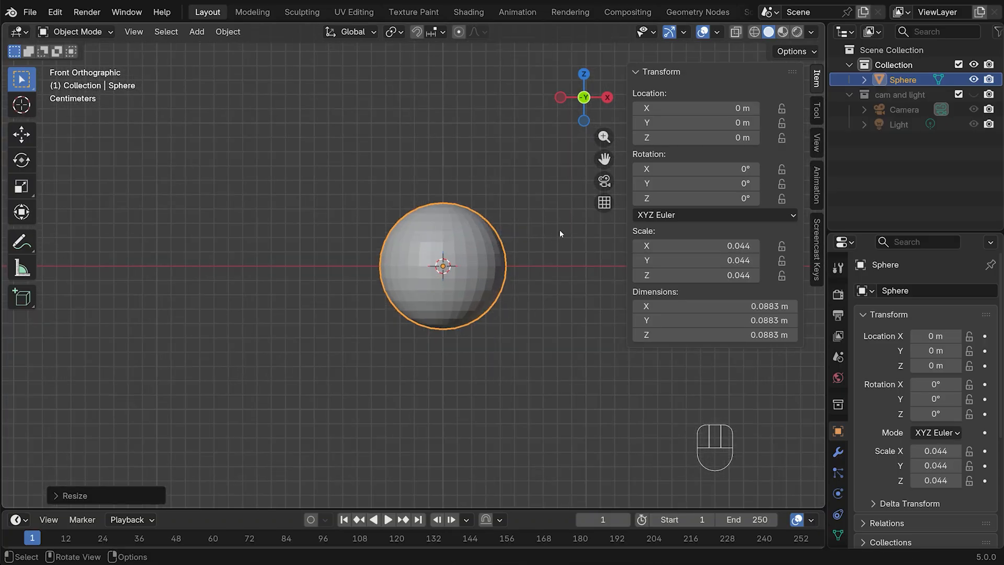
{"action": "scroll", "coordinate": [554, 233], "scroll_direction": "up", "scroll_amount": 2}
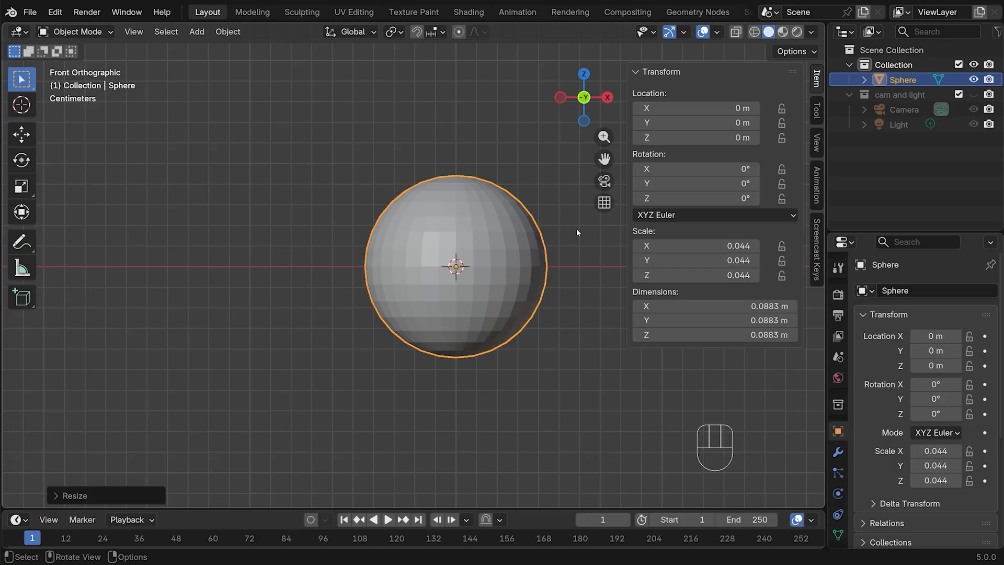
{"action": "key", "text": "n"}
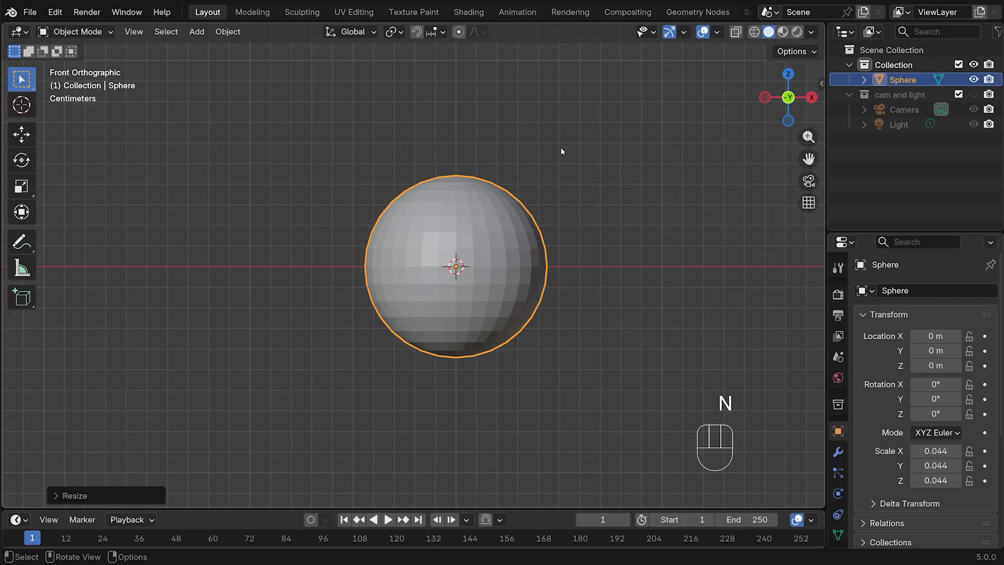
{"action": "key", "text": "ctrl+a"}
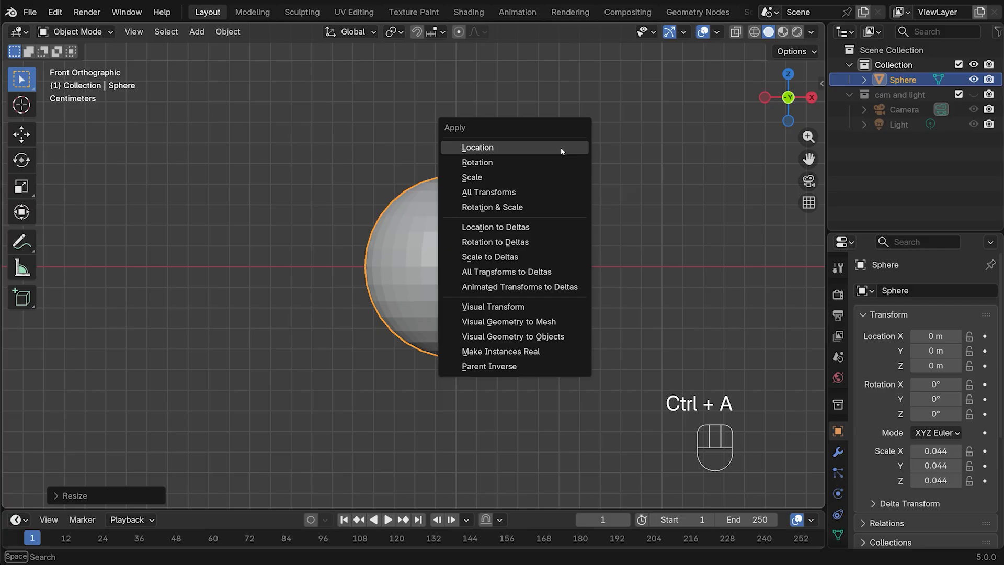
{"action": "left_click", "coordinate": [480, 178]}
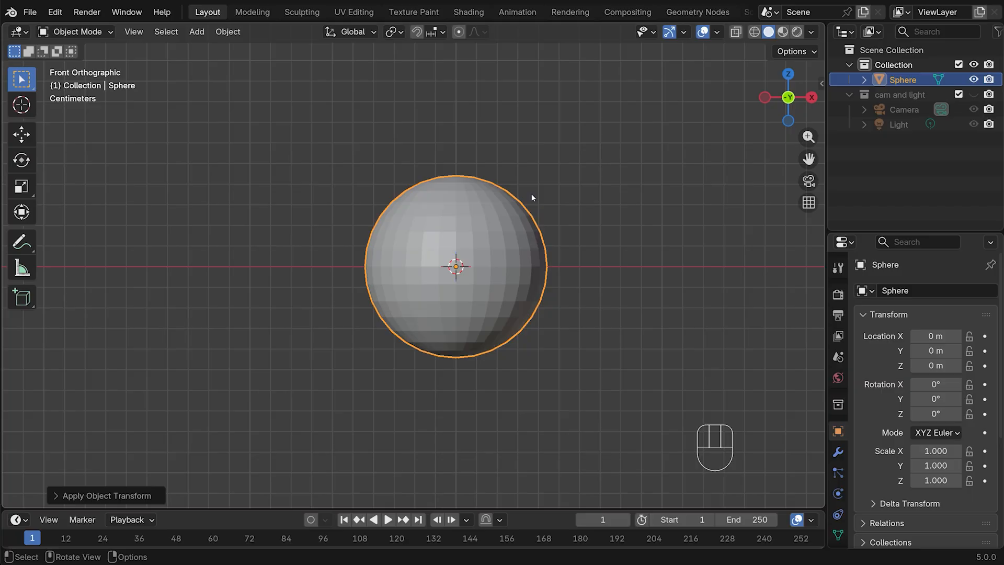
- Put the sphere into Edit Mode
{"action": "key", "text": "Tab"}
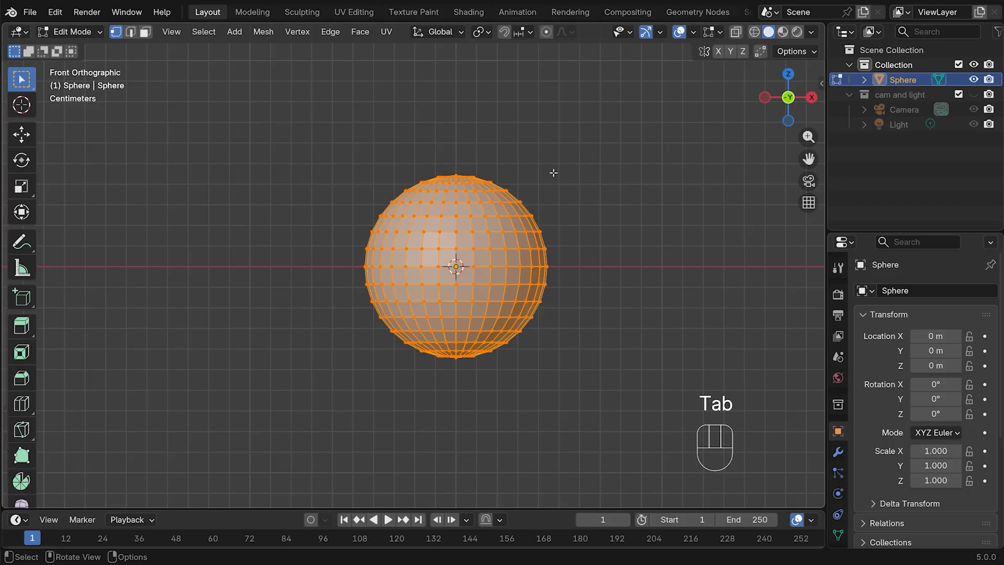
{"action": "left_click", "coordinate": [63, 33]}
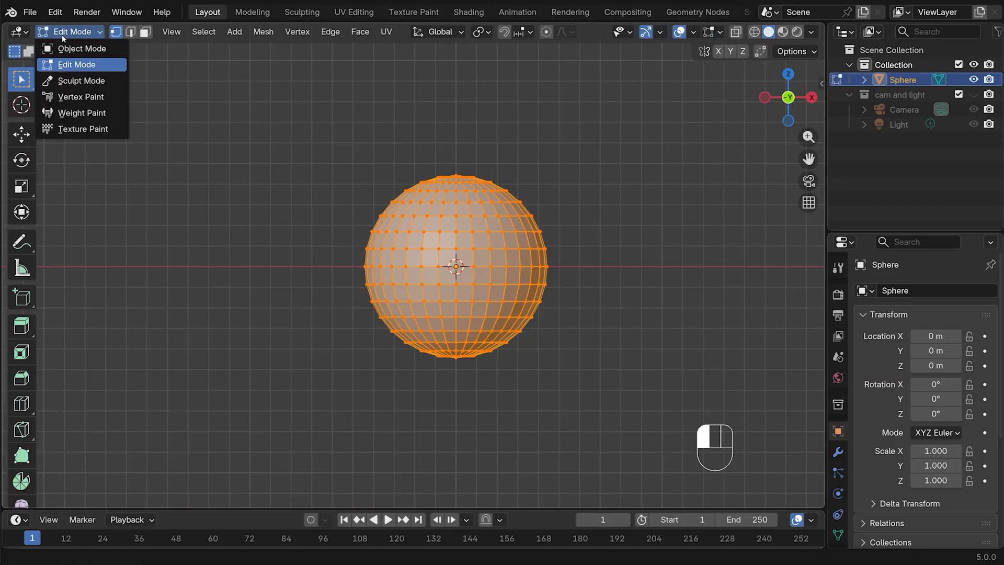
{"action": "left_click", "coordinate": [73, 48]}
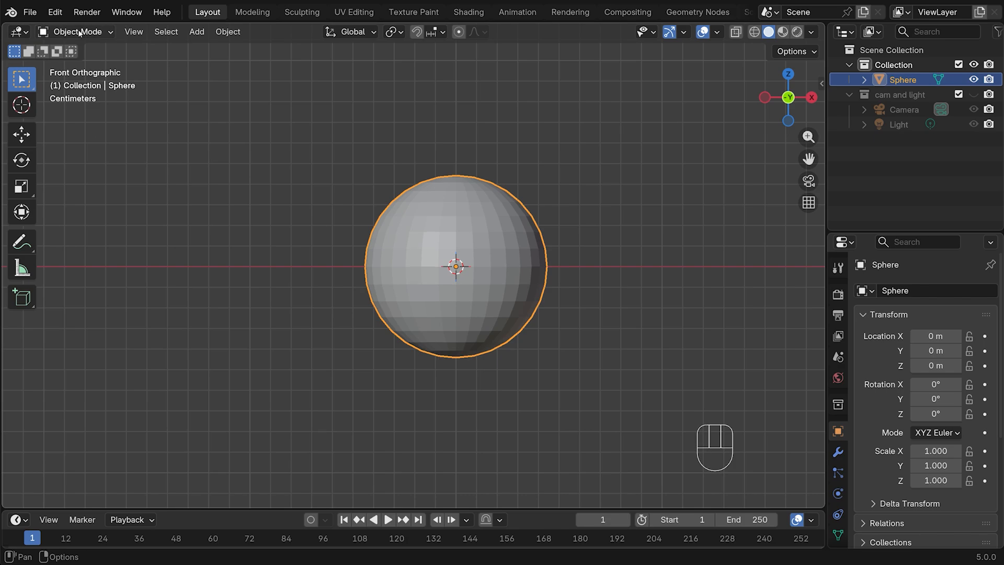
{"action": "left_click", "coordinate": [77, 32]}
{"action": "left_click", "coordinate": [70, 65]}
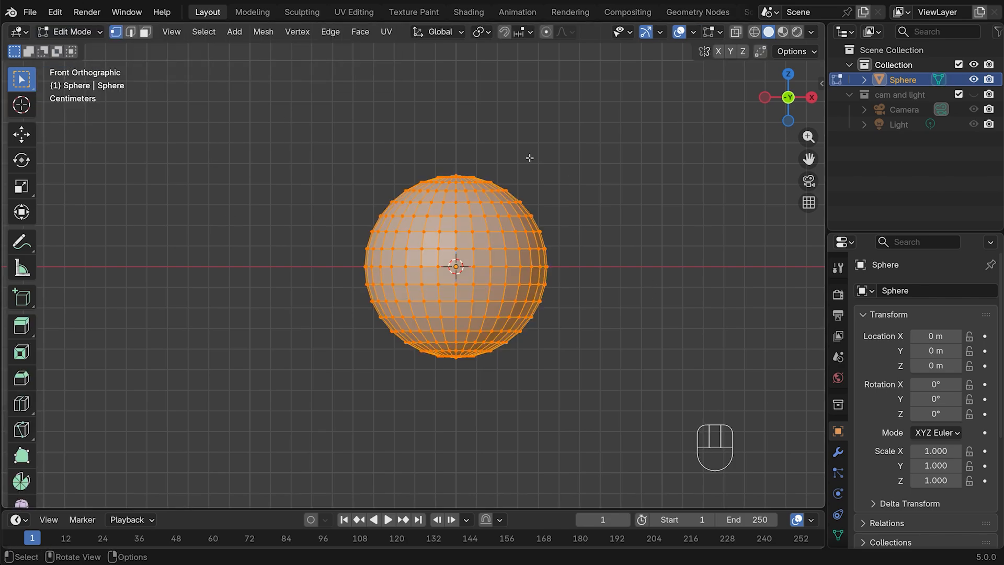
- Turn on X-ray and proportional editing, and select the vertices of the sphere's top cap
{"action": "left_click", "coordinate": [737, 32]}
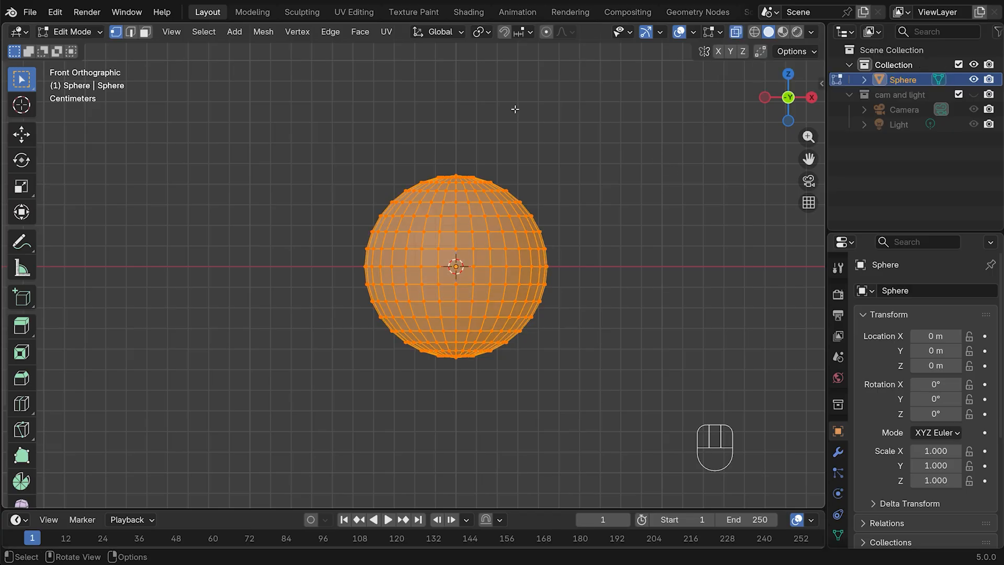
{"action": "left_click", "coordinate": [545, 32]}
{"action": "left_click_drag", "start_coordinate": [411, 155], "coordinate": [500, 180]}
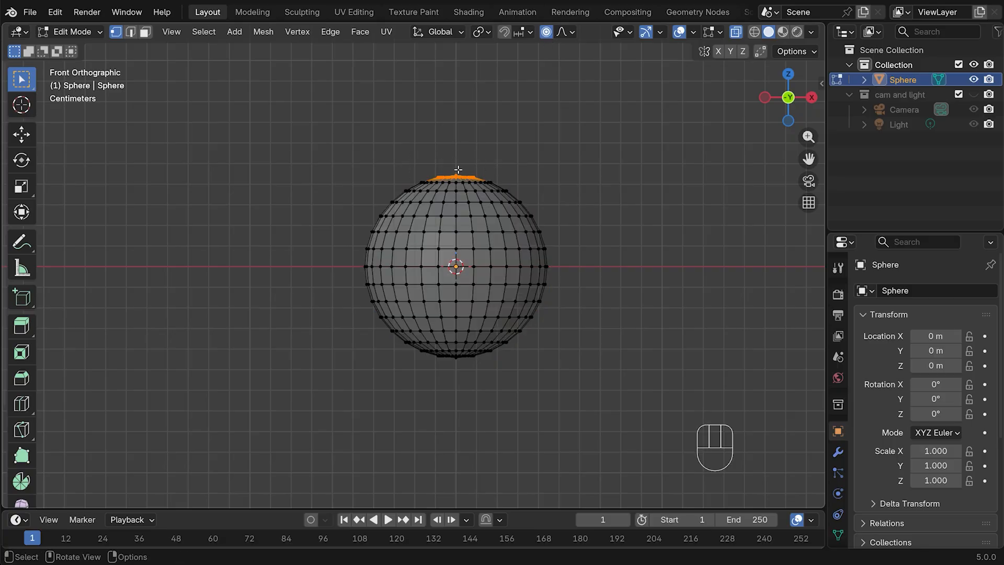
- Raise the selected cap about 0.022 m along Z with a smooth proportional size of about 0.063 m to form an egg shape
{"action": "key", "text": "g"}
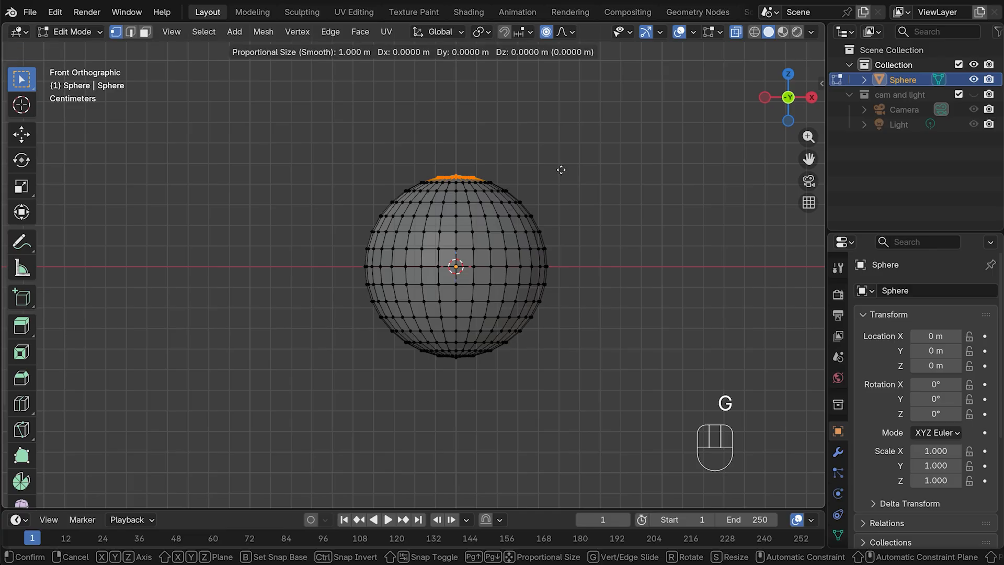
{"action": "scroll", "coordinate": [561, 169], "scroll_direction": "up", "scroll_amount": 10}
{"action": "scroll", "coordinate": [561, 169], "scroll_direction": "up", "scroll_amount": 14}
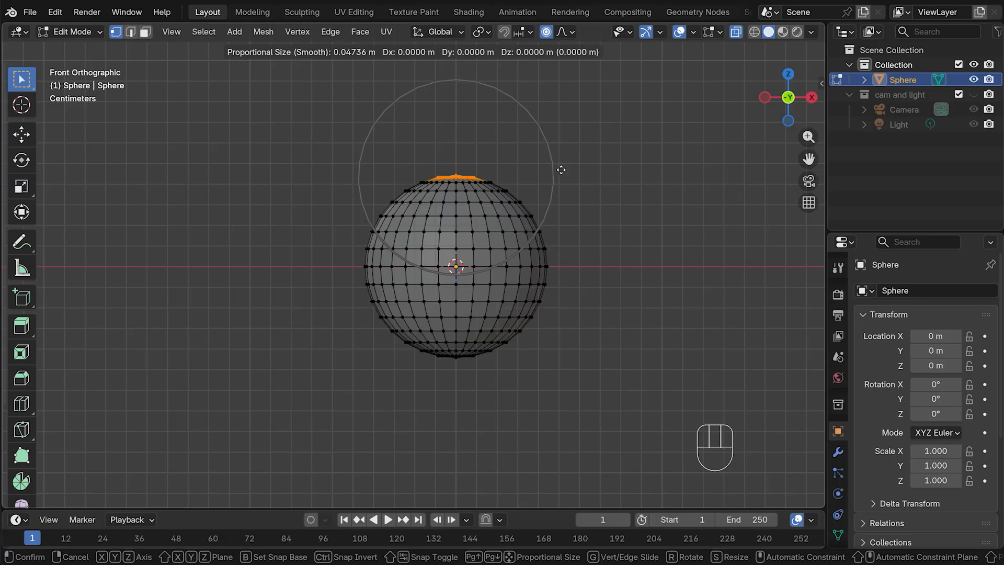
{"action": "left_click", "coordinate": [561, 169]}
{"action": "key", "text": "g"}
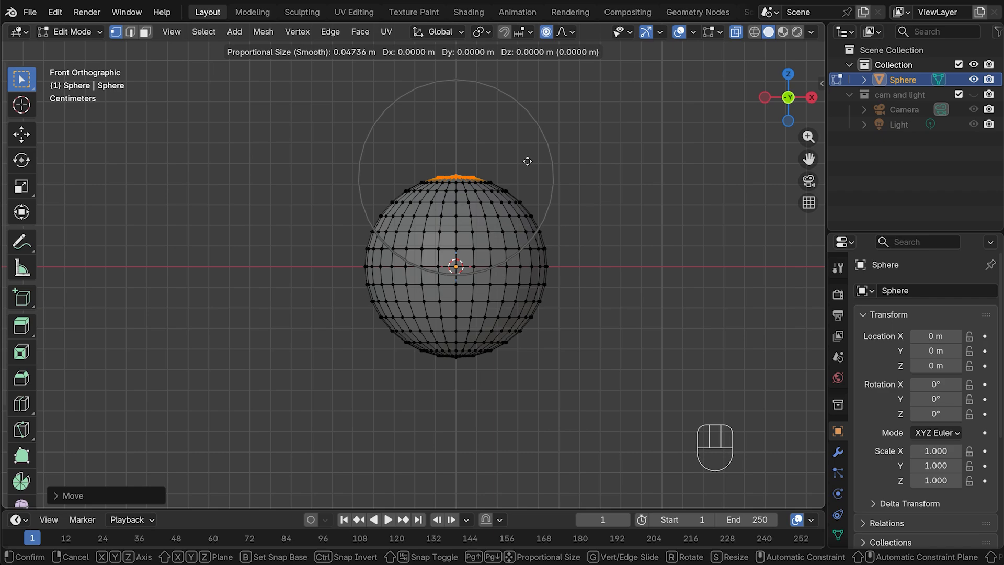
{"action": "key", "text": "z"}
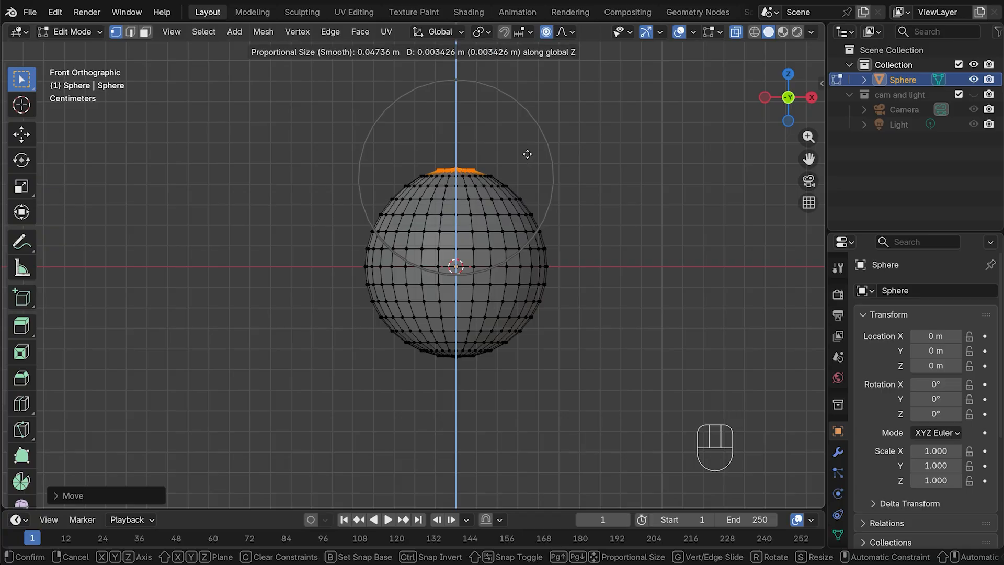
{"action": "scroll", "coordinate": [527, 151], "scroll_direction": "down", "scroll_amount": 4}
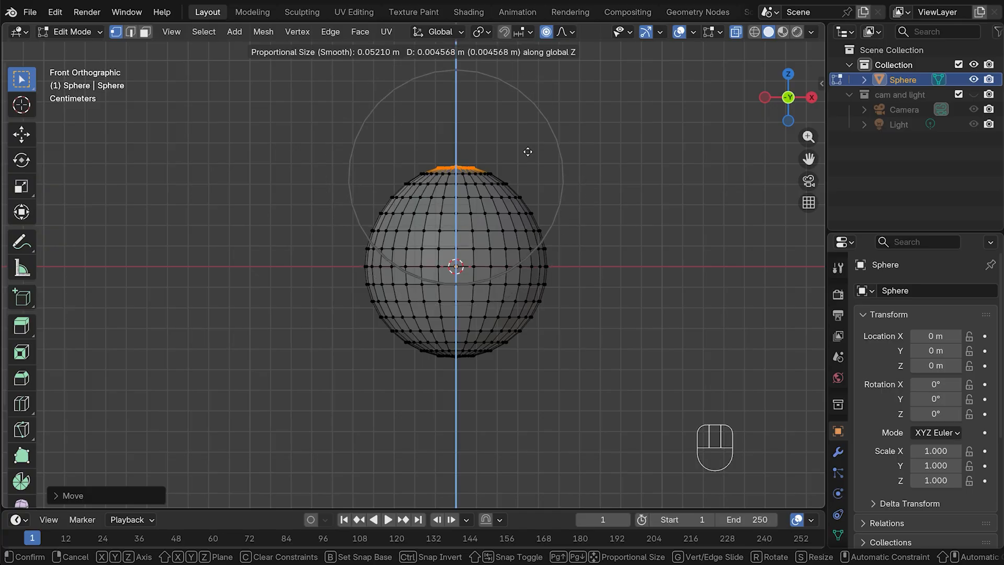
{"action": "scroll", "coordinate": [528, 152], "scroll_direction": "up", "scroll_amount": 6}
{"action": "scroll", "coordinate": [527, 151], "scroll_direction": "down", "scroll_amount": 6}
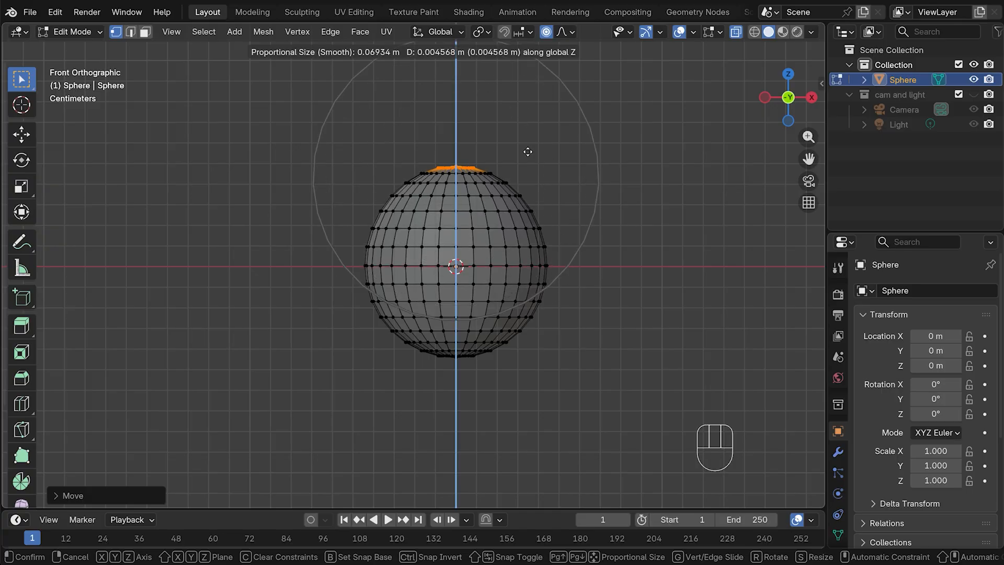
{"action": "scroll", "coordinate": [527, 152], "scroll_direction": "up", "scroll_amount": 2}
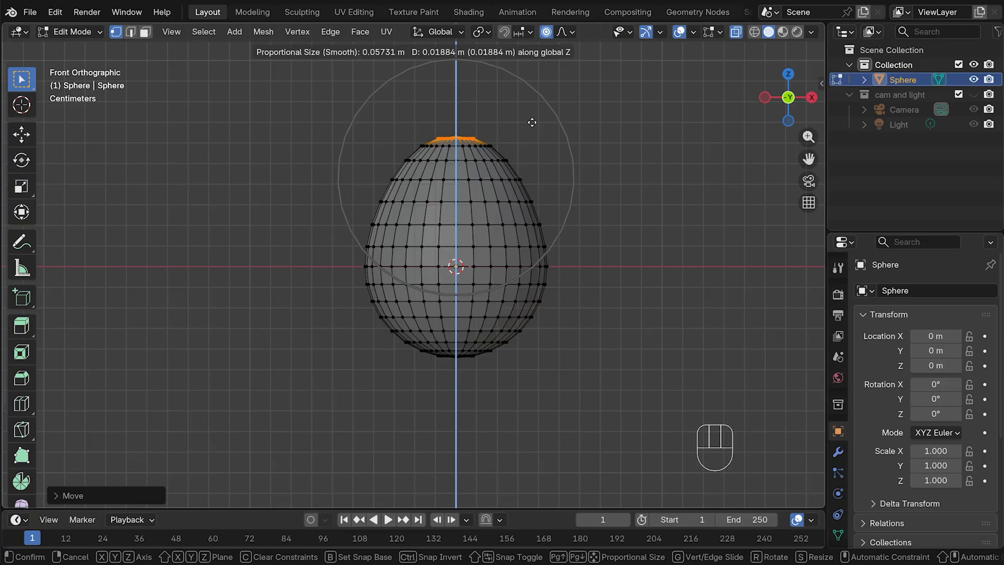
{"action": "scroll", "coordinate": [532, 121], "scroll_direction": "down", "scroll_amount": 1}
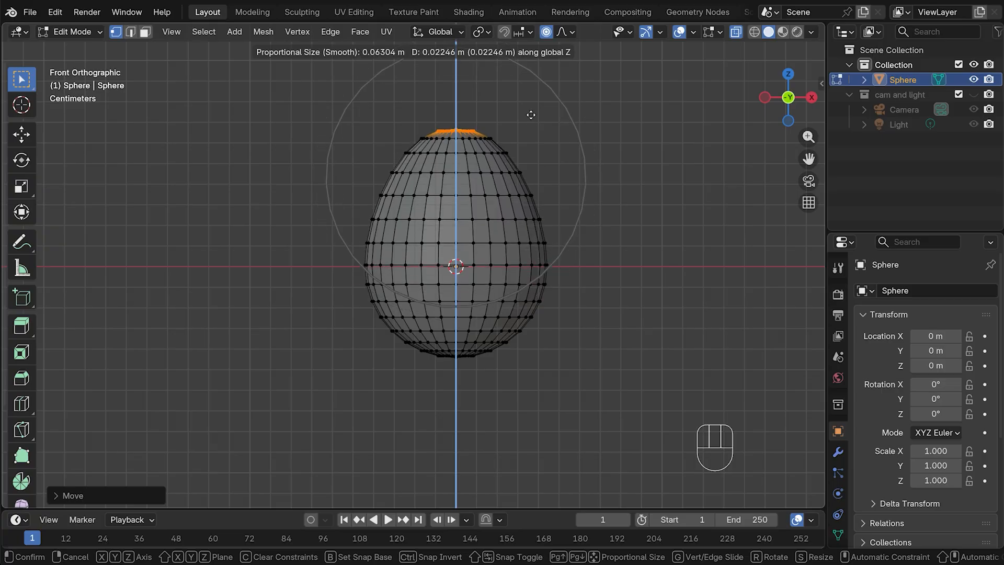
{"action": "left_click", "coordinate": [531, 115]}
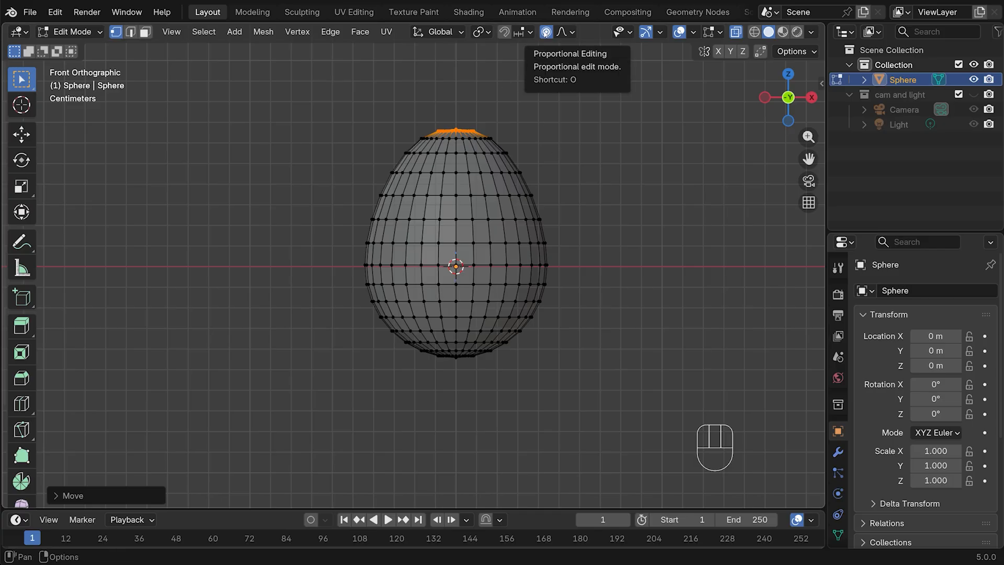
- Turn off proportional editing and X-ray, and switch the mesh to face selection
{"action": "left_click", "coordinate": [546, 32]}
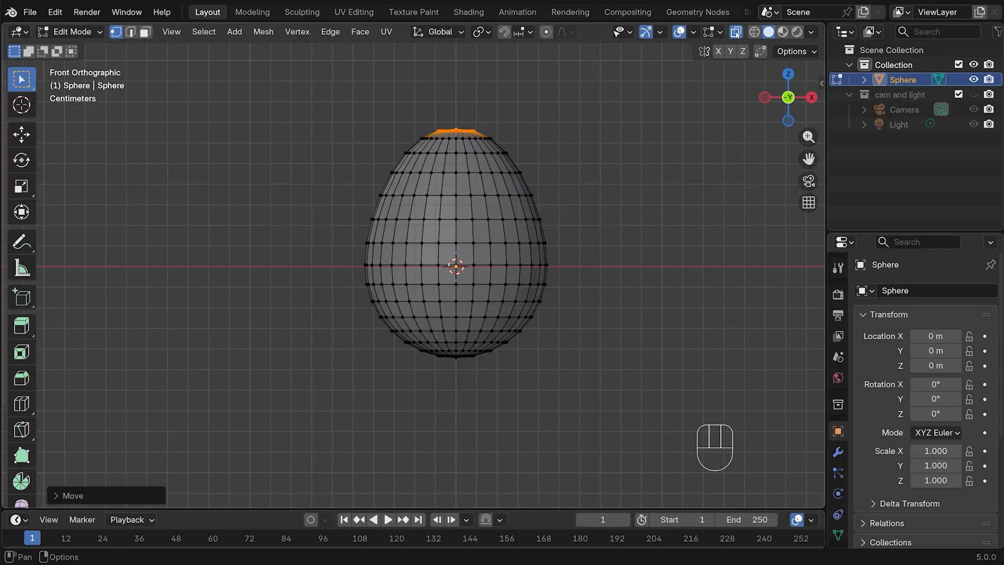
{"action": "key", "text": "3"}
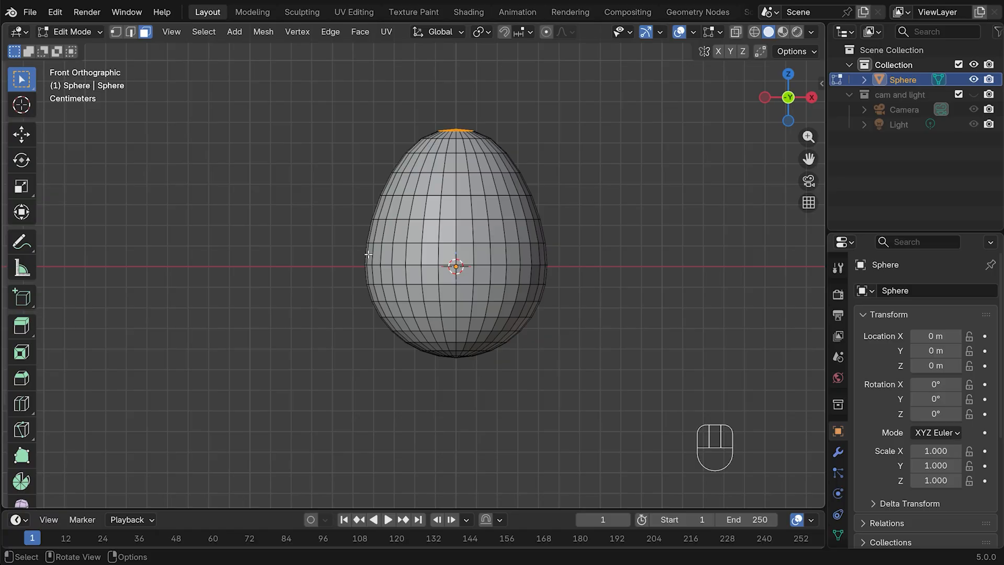
- Knife-cut an irregular zigzag crack line across the front of the egg, just above its widest part
{"action": "scroll", "coordinate": [364, 251], "scroll_direction": "up", "scroll_amount": 2}
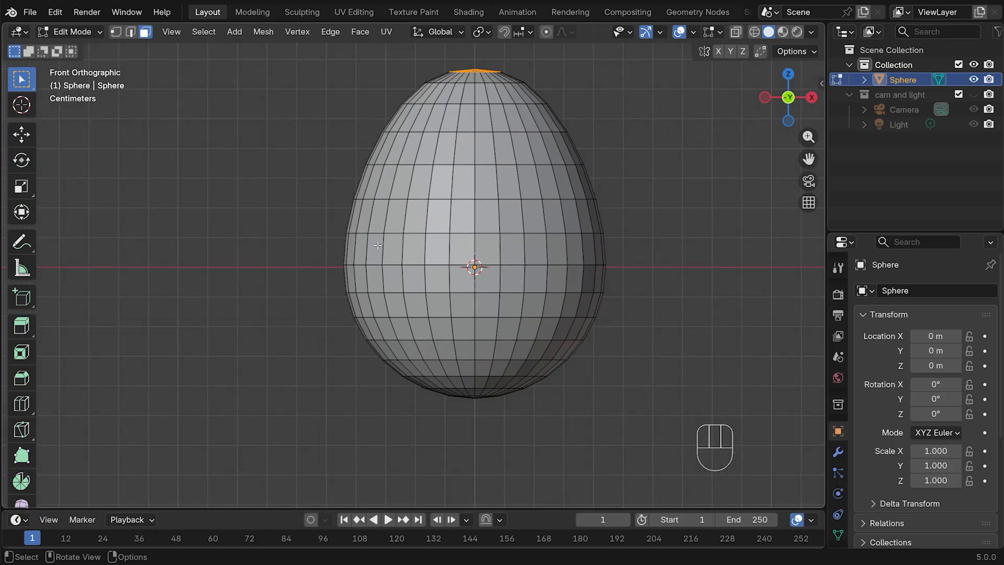
{"action": "key", "text": "k"}
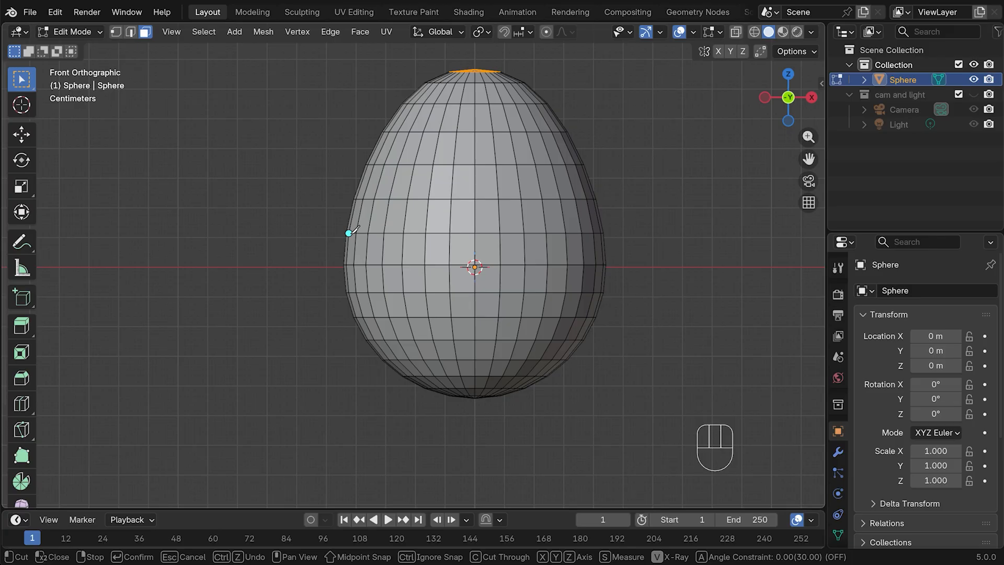
{"action": "left_click", "coordinate": [349, 233]}
{"action": "left_click", "coordinate": [366, 265]}
{"action": "left_click", "coordinate": [383, 248]}
{"action": "left_click", "coordinate": [402, 265]}
{"action": "left_click", "coordinate": [425, 233]}
{"action": "left_click", "coordinate": [450, 249]}
{"action": "left_click", "coordinate": [474, 241]}
{"action": "left_click", "coordinate": [500, 250]}
{"action": "left_click", "coordinate": [524, 233]}
{"action": "left_click", "coordinate": [547, 249]}
{"action": "left_click", "coordinate": [562, 210]}
{"action": "left_click", "coordinate": [583, 241]}
{"action": "left_click", "coordinate": [592, 228]}
{"action": "left_click", "coordinate": [601, 241]}
{"action": "key", "text": "Return"}
- Continue the zigzag knife cut from the end of the front crack across the egg's +X side
{"action": "middle_click_drag", "start_coordinate": [674, 240], "coordinate": [452, 245]}
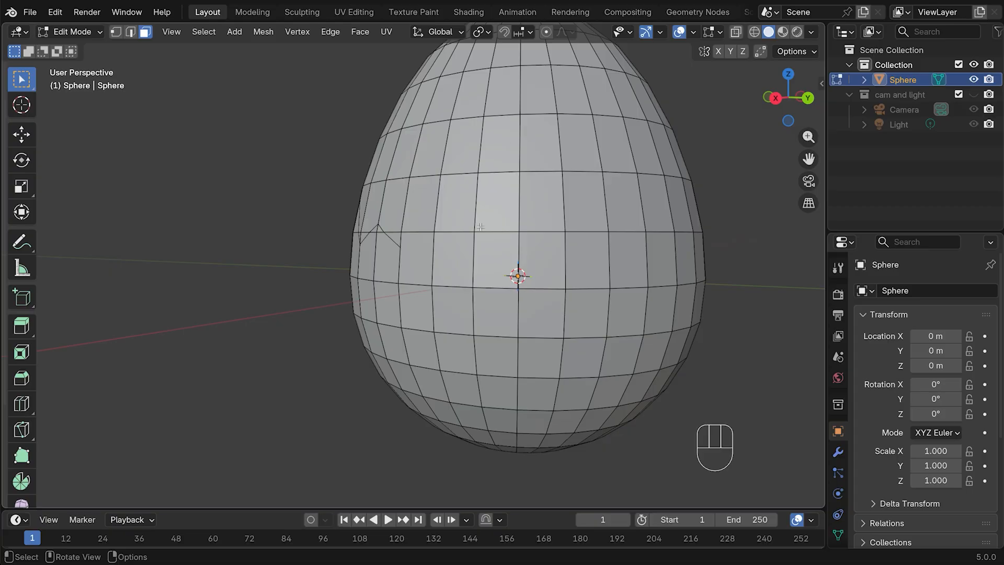
{"action": "middle_click_drag", "start_coordinate": [412, 245], "coordinate": [349, 258]}
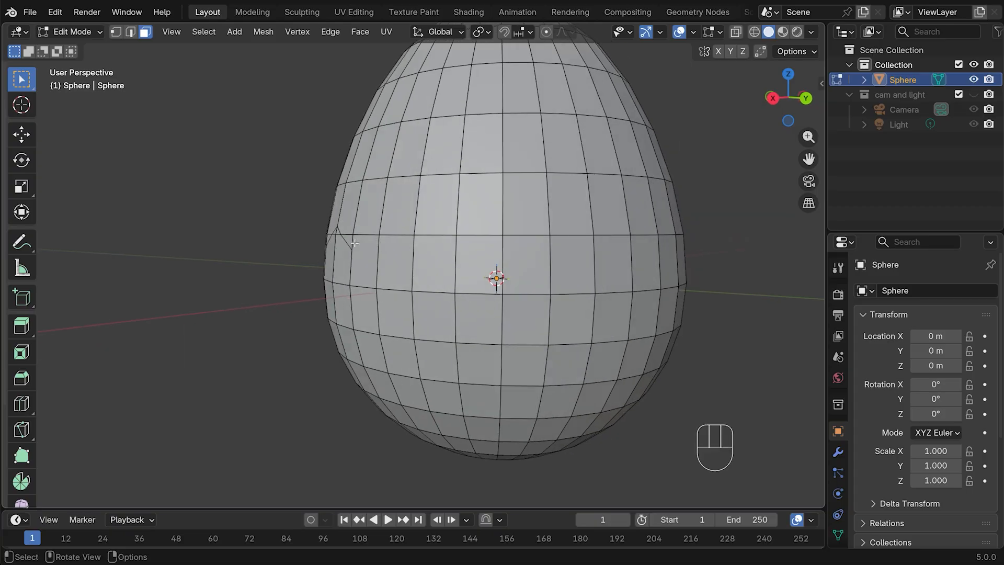
{"action": "key", "text": "k"}
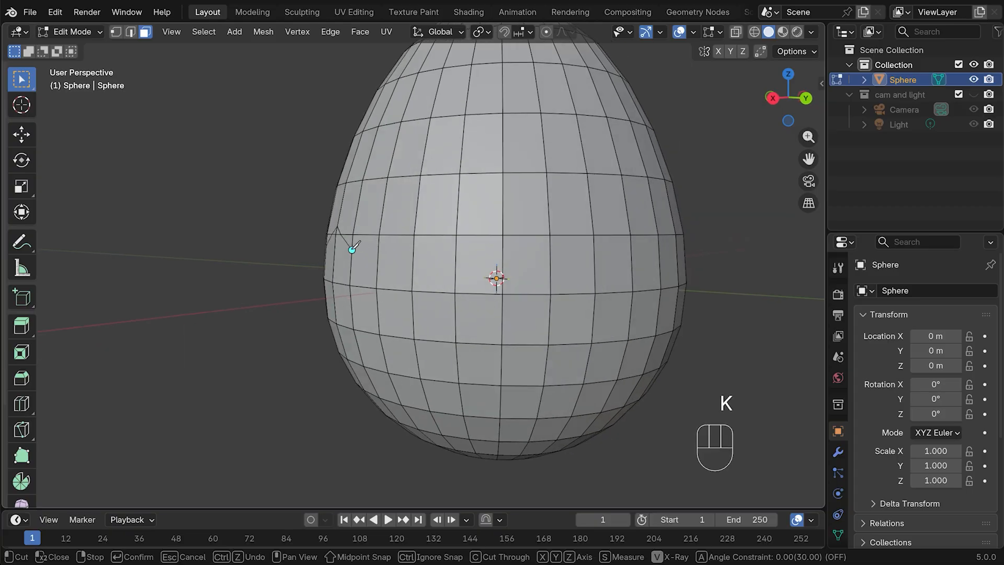
{"action": "left_click", "coordinate": [352, 249]}
{"action": "left_click", "coordinate": [383, 214]}
{"action": "left_click", "coordinate": [413, 253]}
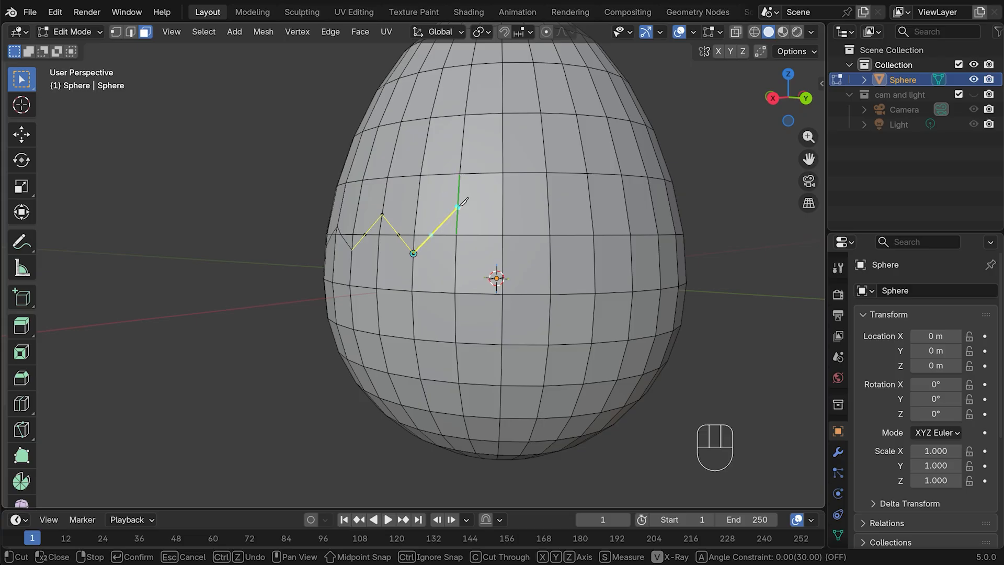
{"action": "left_click", "coordinate": [457, 207]}
{"action": "left_click", "coordinate": [503, 235]}
{"action": "left_click", "coordinate": [548, 215]}
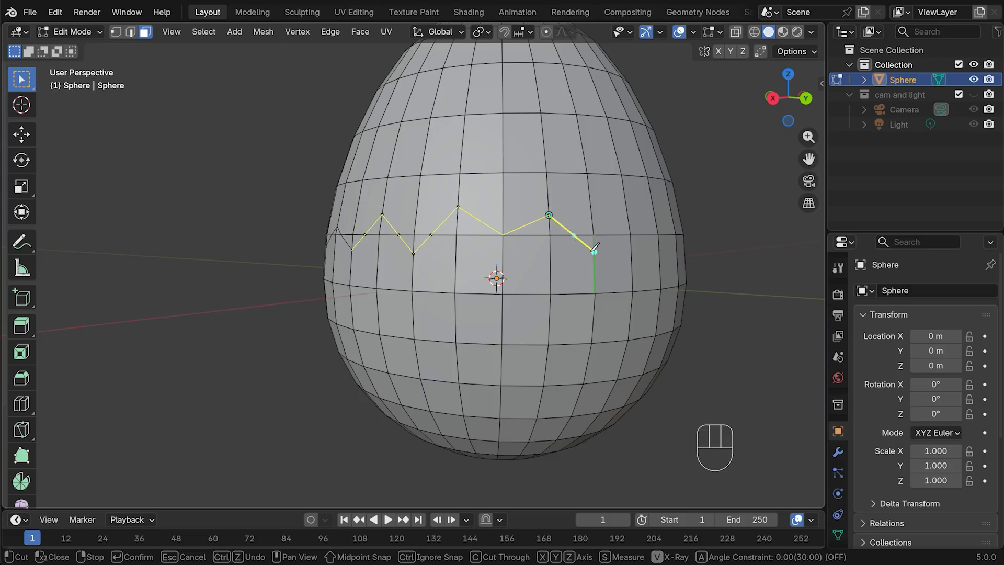
{"action": "left_click", "coordinate": [594, 251]}
{"action": "left_click", "coordinate": [627, 214]}
{"action": "left_click", "coordinate": [659, 257]}
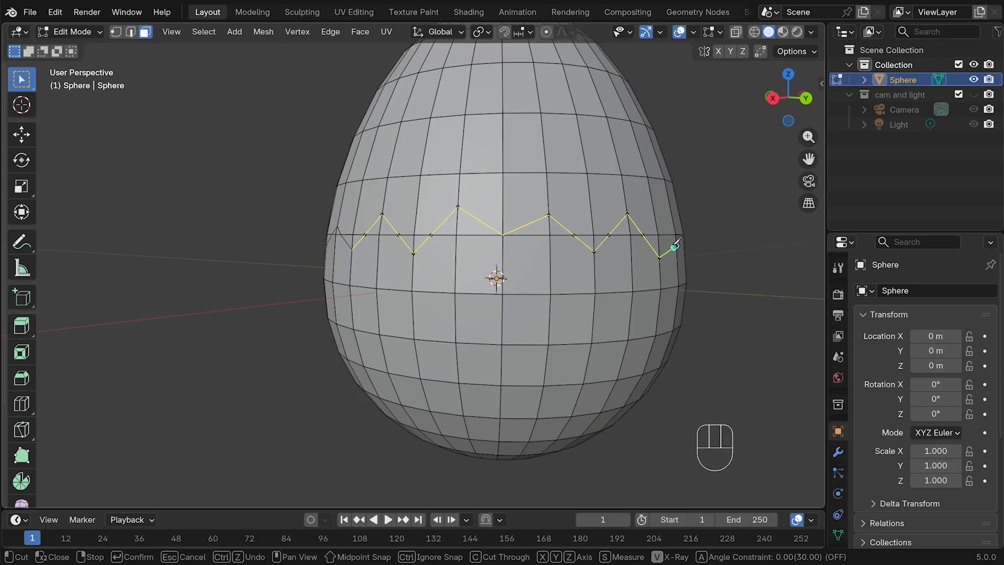
{"action": "key", "text": "Return"}
- Knife-cut the zigzag crack across the back of the egg to close the ring around the shell
{"action": "middle_click_drag", "start_coordinate": [706, 242], "coordinate": [570, 244]}
{"action": "key", "text": "k"}
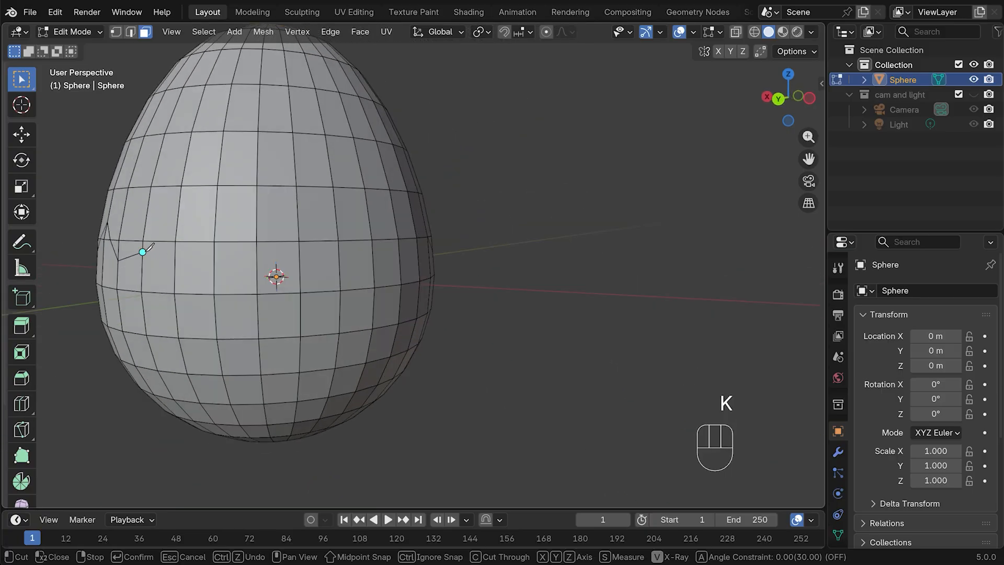
{"action": "left_click_drag", "start_coordinate": [142, 252], "coordinate": [174, 275]}
{"action": "left_click", "coordinate": [213, 242]}
{"action": "left_click", "coordinate": [256, 221]}
{"action": "left_click", "coordinate": [299, 268]}
{"action": "left_click", "coordinate": [321, 241]}
{"action": "left_click", "coordinate": [373, 258]}
{"action": "left_click", "coordinate": [396, 226]}
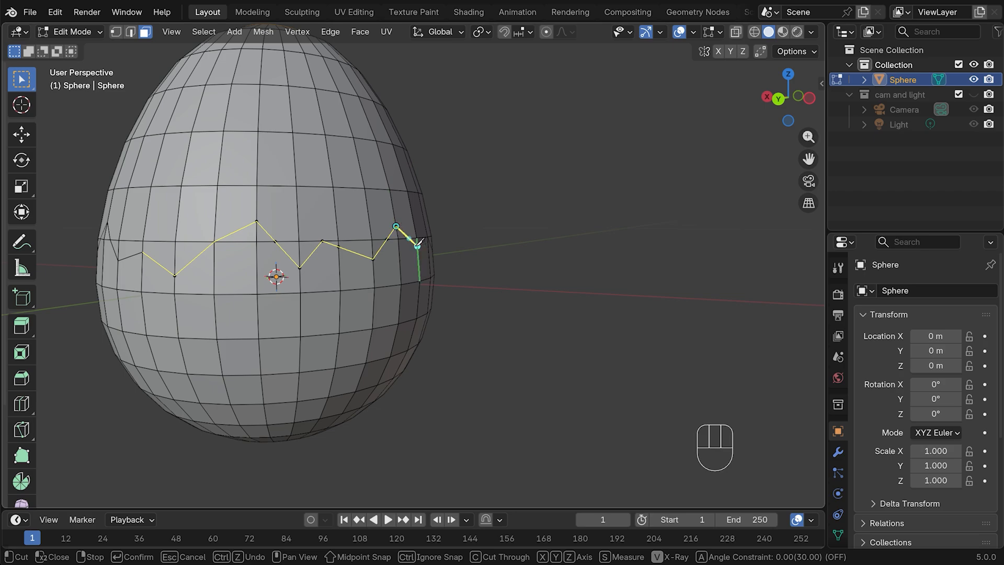
{"action": "left_click", "coordinate": [418, 255]}
{"action": "key", "text": "Return"}
{"action": "middle_click_drag", "start_coordinate": [497, 207], "coordinate": [549, 238]}
{"action": "key", "text": "KP_1"}
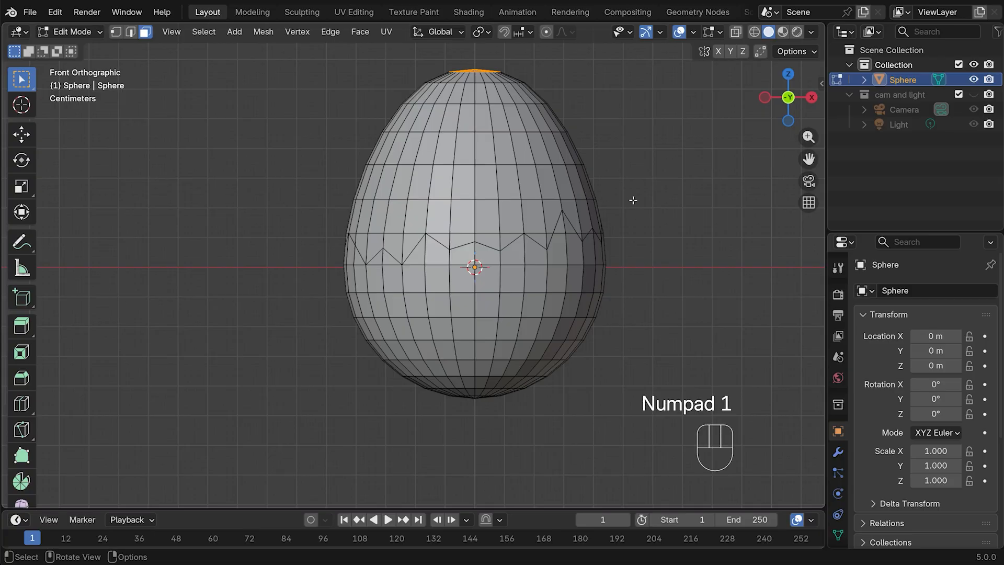
{"action": "middle_click_drag", "start_coordinate": [438, 137], "coordinate": [372, 171], "text": "shift"}
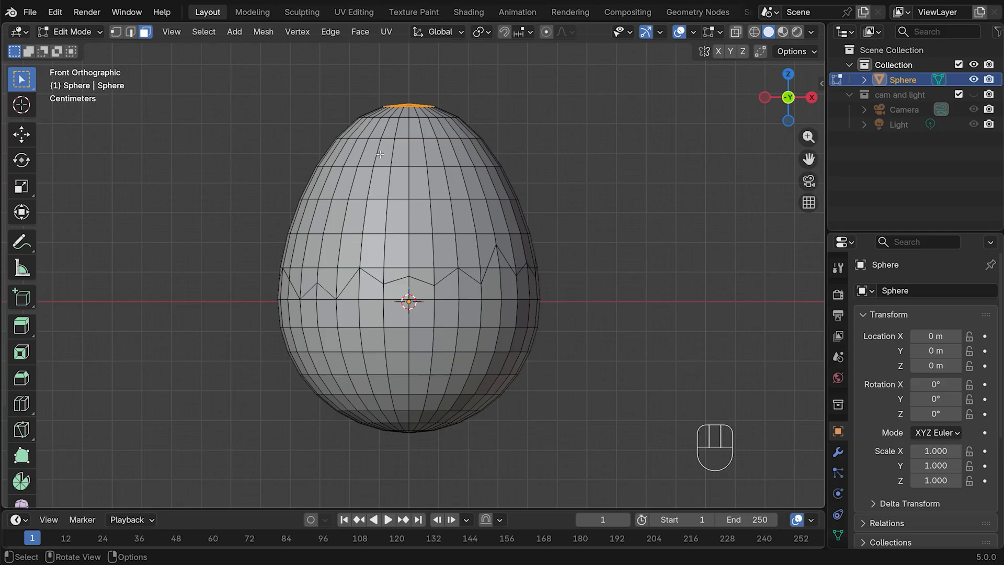
{"action": "key", "text": "k"}
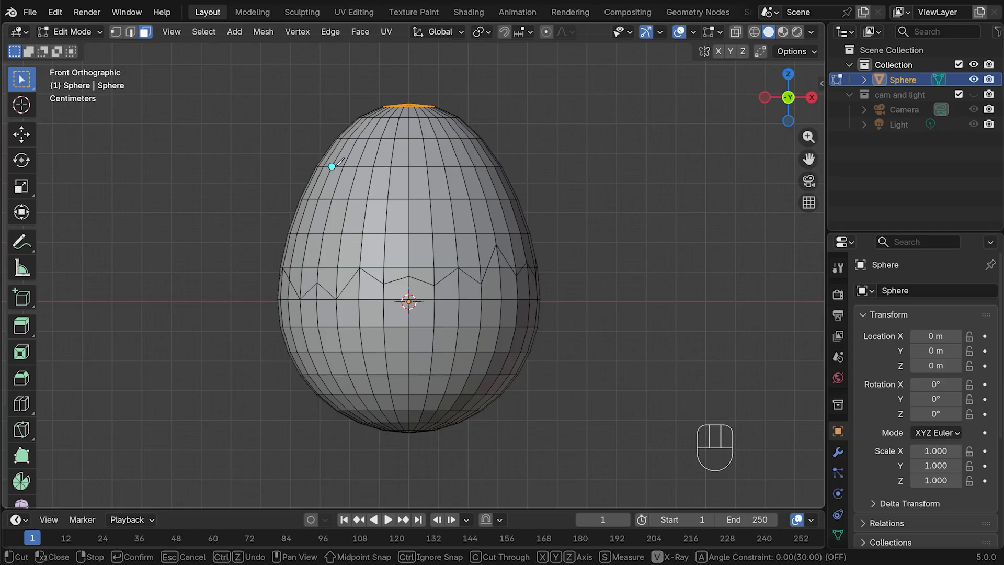
{"action": "left_click", "coordinate": [331, 166]}
{"action": "key", "text": "ctrl+z"}
{"action": "key", "text": "ctrl+z"}
- Knife-cut a second irregular zigzag crack line across the front of the egg's upper part
{"action": "key", "text": "k"}
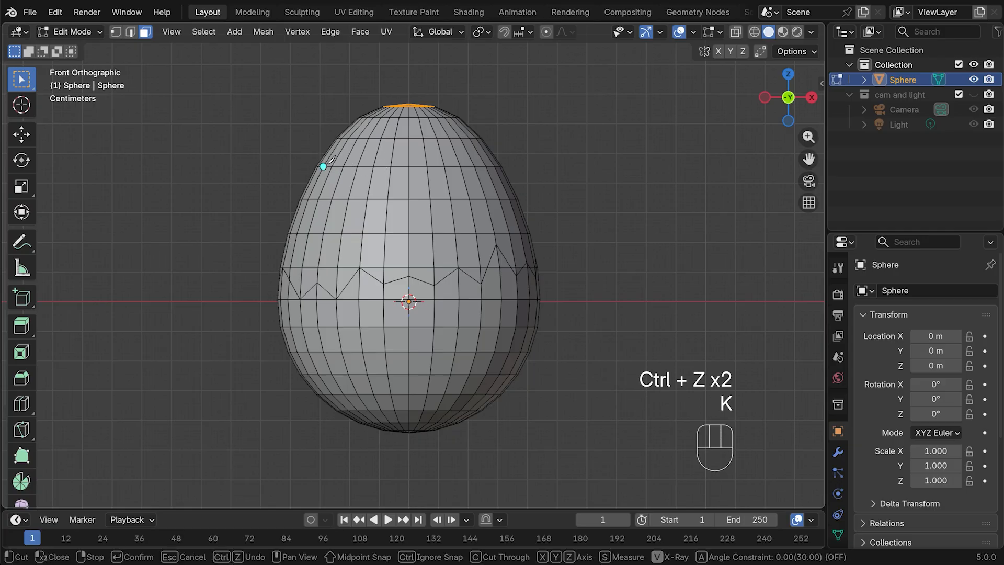
{"action": "left_click", "coordinate": [323, 166]}
{"action": "left_click", "coordinate": [336, 157]}
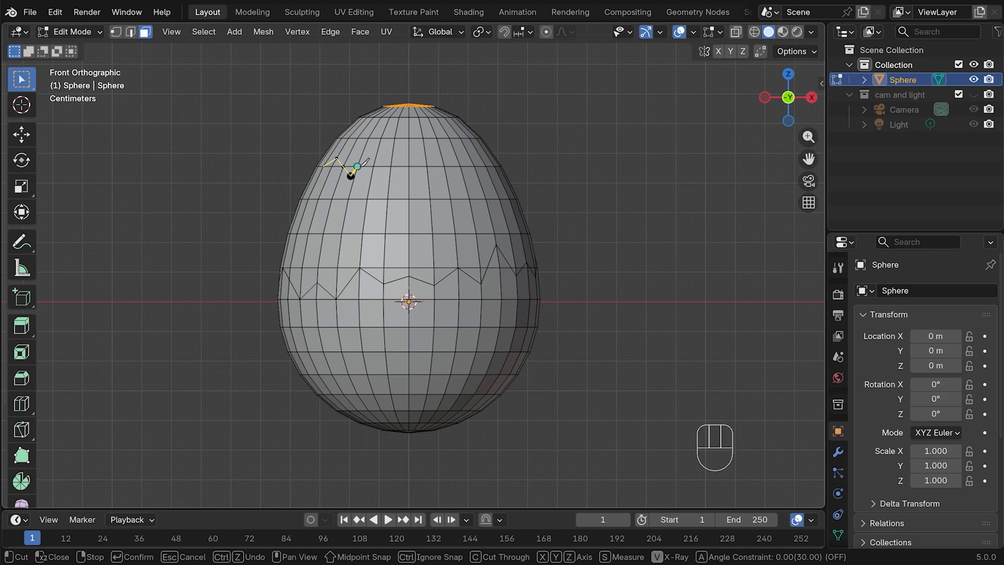
{"action": "left_click", "coordinate": [350, 175]}
{"action": "left_click", "coordinate": [372, 167]}
{"action": "left_click", "coordinate": [389, 181]}
{"action": "left_click", "coordinate": [408, 166]}
{"action": "left_click", "coordinate": [427, 176]}
{"action": "left_click", "coordinate": [440, 153]}
{"action": "left_click", "coordinate": [460, 166]}
{"action": "left_click", "coordinate": [467, 152]}
{"action": "left_click", "coordinate": [486, 166]}
{"action": "key", "text": "Return"}
- Extend the upper zigzag knife cut from the front around the egg's +X side
{"action": "middle_click_drag", "start_coordinate": [504, 165], "coordinate": [675, 215]}
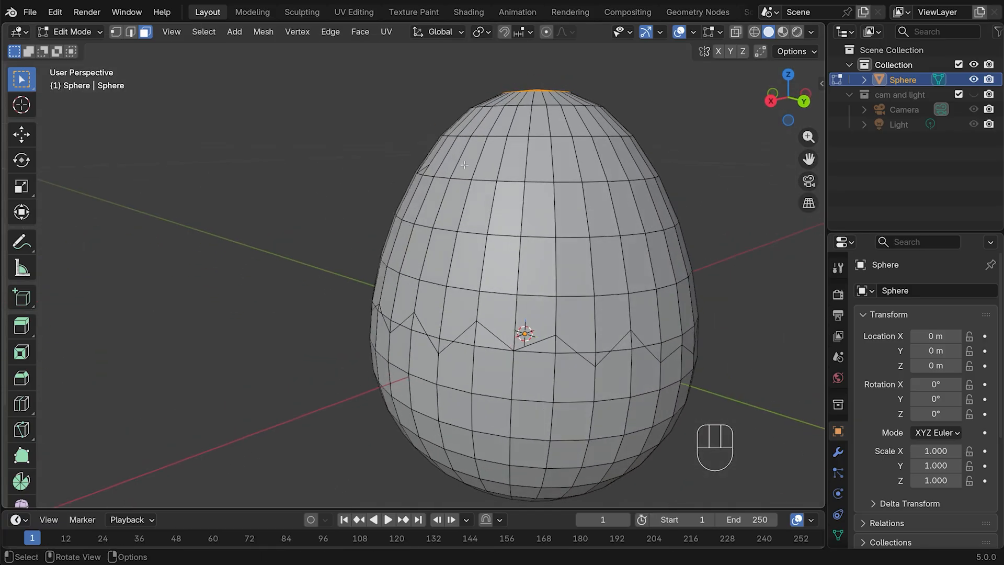
{"action": "key", "text": "k"}
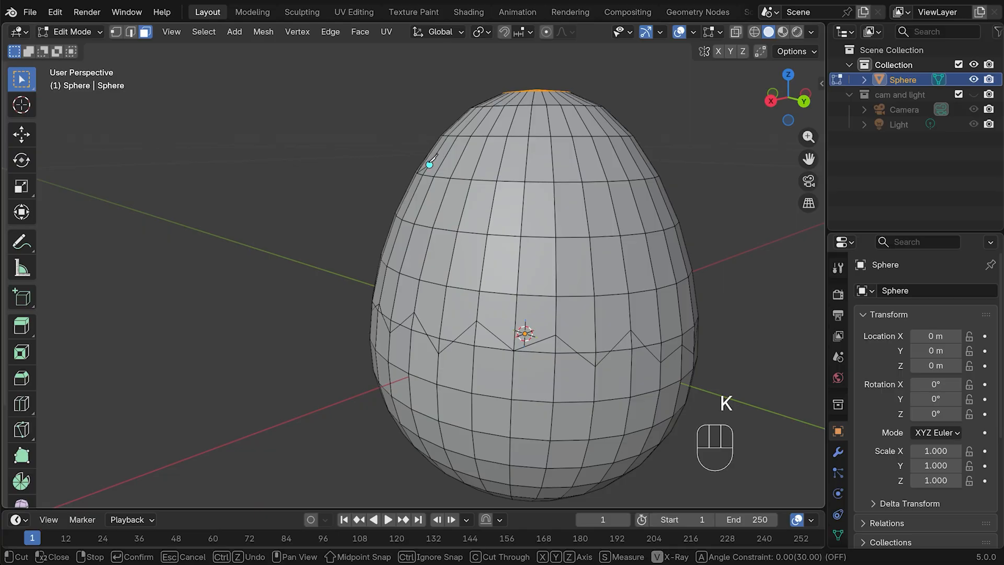
{"action": "left_click", "coordinate": [430, 166]}
{"action": "left_click", "coordinate": [444, 194]}
{"action": "left_click", "coordinate": [475, 170]}
{"action": "left_click", "coordinate": [494, 196]}
{"action": "left_click", "coordinate": [526, 171]}
{"action": "left_click", "coordinate": [553, 167]}
{"action": "left_click", "coordinate": [584, 195]}
{"action": "left_click", "coordinate": [608, 182]}
{"action": "left_click", "coordinate": [632, 192]}
{"action": "left_click", "coordinate": [638, 168]}
{"action": "key", "text": "Return"}
- Knife-cut the rest of the upper zigzag across the back so it joins the start of the front cut
{"action": "middle_click_drag", "start_coordinate": [651, 167], "coordinate": [506, 200]}
{"action": "key", "text": "k"}
{"action": "left_click", "coordinate": [168, 180]}
{"action": "left_click", "coordinate": [184, 179]}
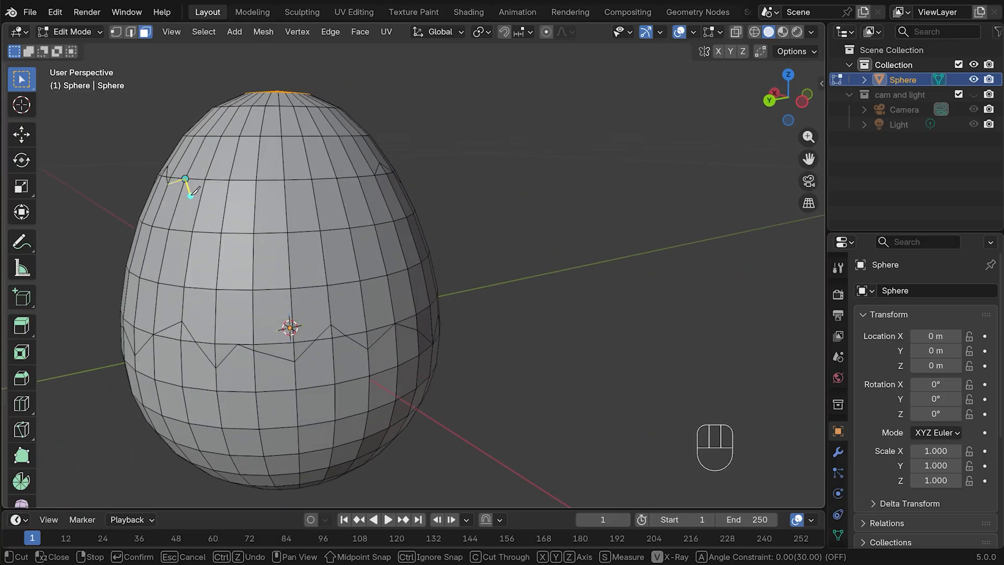
{"action": "left_click", "coordinate": [197, 210]}
{"action": "left_click", "coordinate": [234, 163]}
{"action": "left_click", "coordinate": [255, 179]}
{"action": "left_click", "coordinate": [283, 166]}
{"action": "left_click", "coordinate": [314, 195]}
{"action": "left_click", "coordinate": [334, 170]}
{"action": "left_click", "coordinate": [363, 192]}
{"action": "left_click", "coordinate": [375, 174]}
{"action": "key", "text": "Return"}
- Select the two stacked face loops in the middle of the band between the two crack lines
{"action": "middle_click_drag", "start_coordinate": [518, 215], "coordinate": [630, 215]}
{"action": "scroll", "coordinate": [625, 196], "scroll_direction": "down", "scroll_amount": 2}
{"action": "key", "text": "KP_1"}
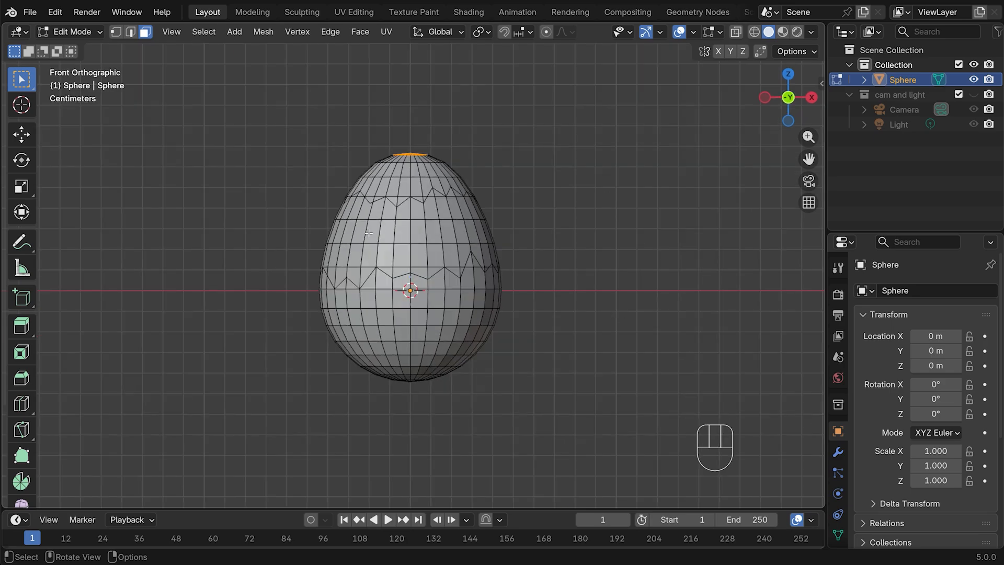
{"action": "key", "text": "alt"}
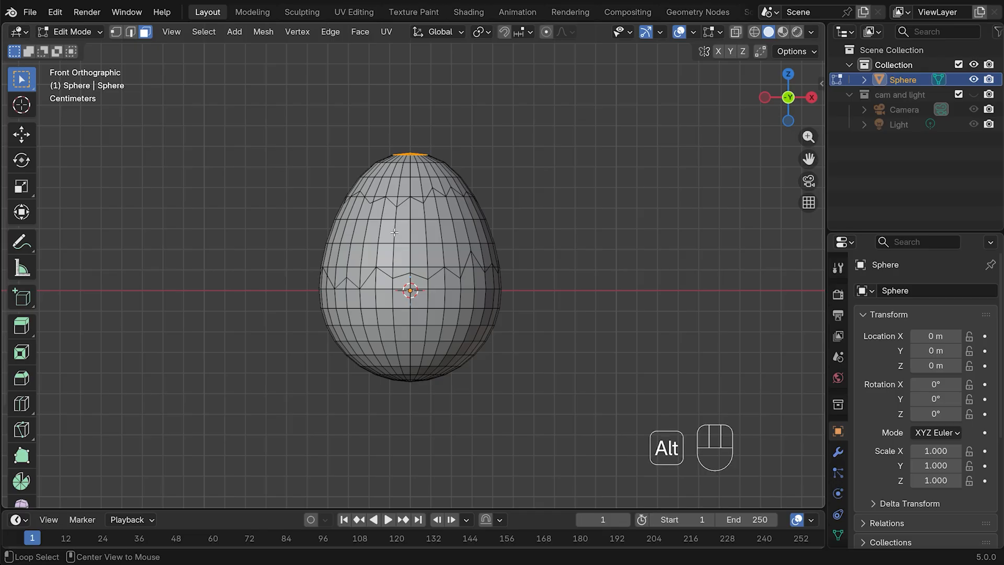
{"action": "left_click", "coordinate": [393, 228], "text": "alt"}
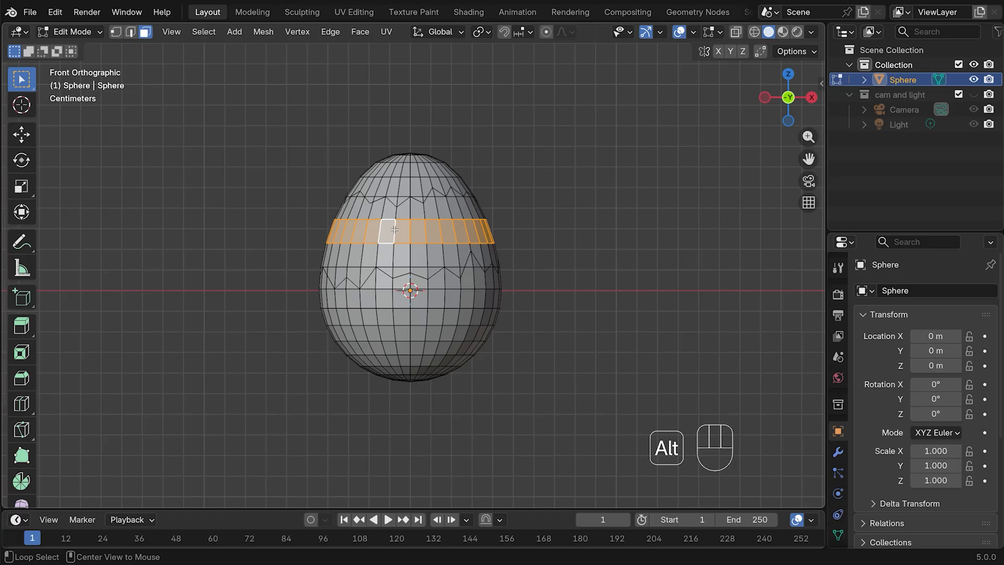
{"action": "key", "text": "shift"}
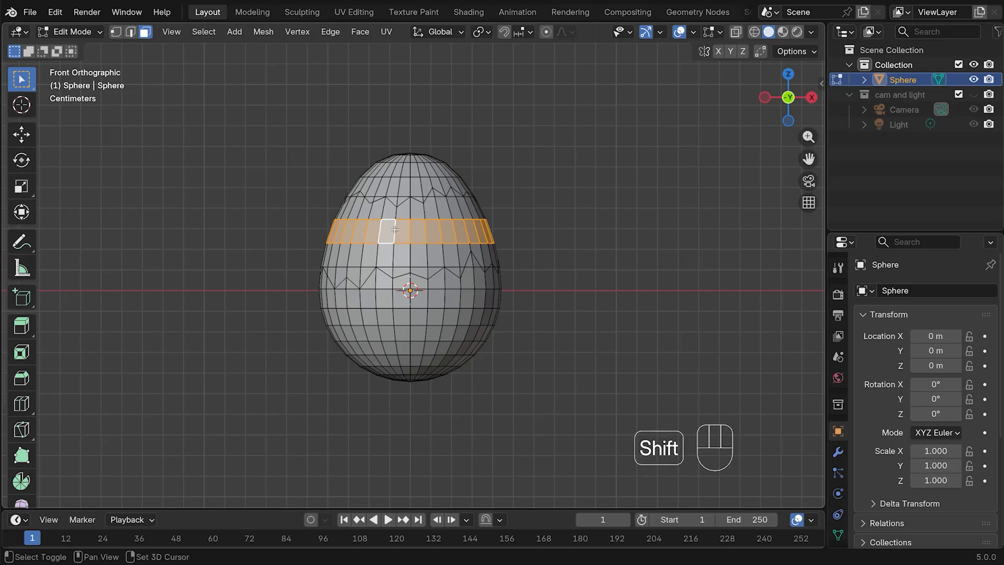
{"action": "key", "text": "alt"}
{"action": "left_click", "coordinate": [393, 257], "text": "alt+shift"}
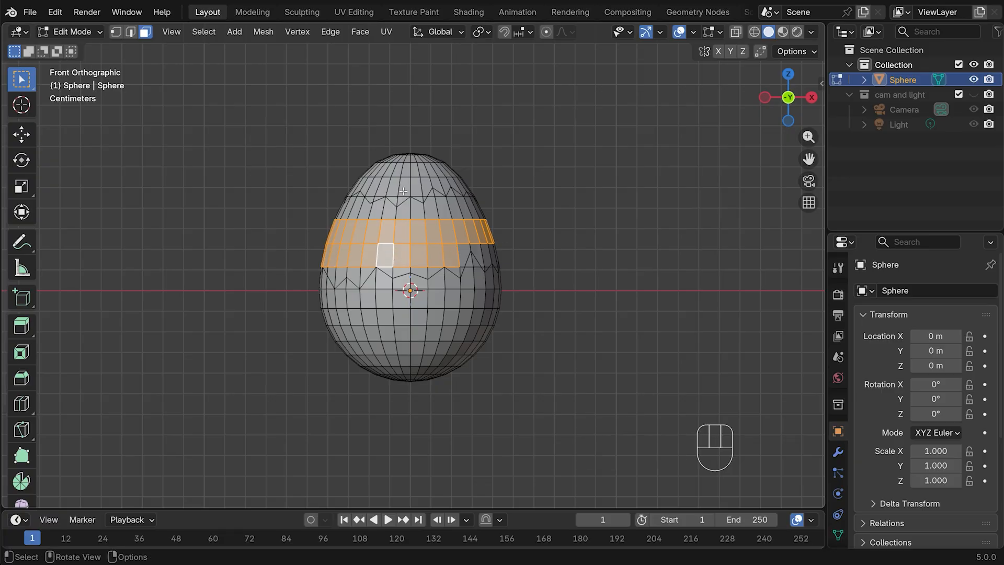
- Add faces just below the upper crack on the egg's -X side to the selection with loop selection
{"action": "middle_click_drag", "start_coordinate": [578, 262], "coordinate": [448, 260]}
{"action": "middle_click_drag", "start_coordinate": [482, 227], "coordinate": [694, 238]}
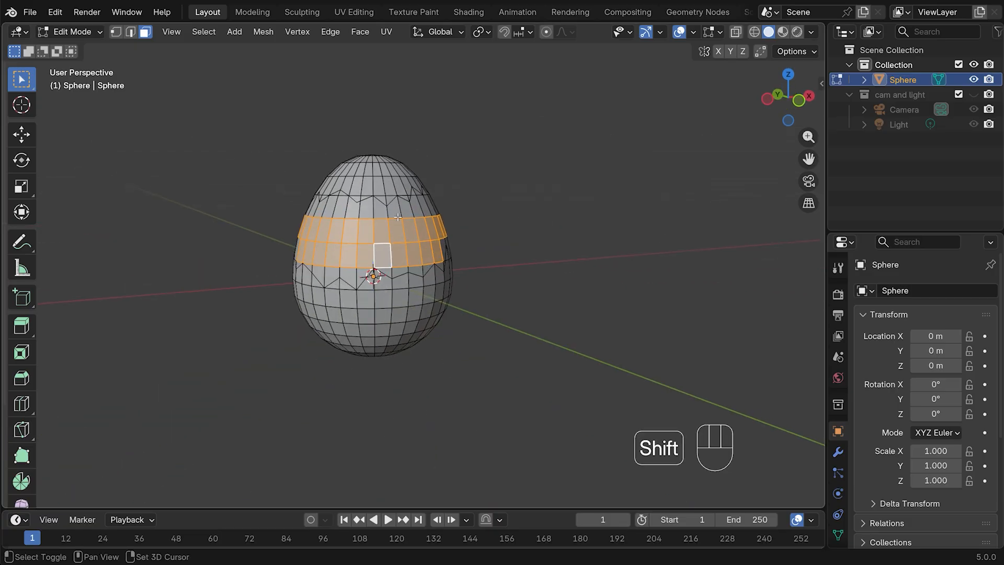
{"action": "left_click", "coordinate": [371, 214], "text": "alt+shift"}
{"action": "left_click", "coordinate": [341, 207], "text": "alt+shift"}
{"action": "middle_click_drag", "start_coordinate": [341, 208], "coordinate": [395, 212]}
{"action": "left_click", "coordinate": [345, 214], "text": "alt+shift"}
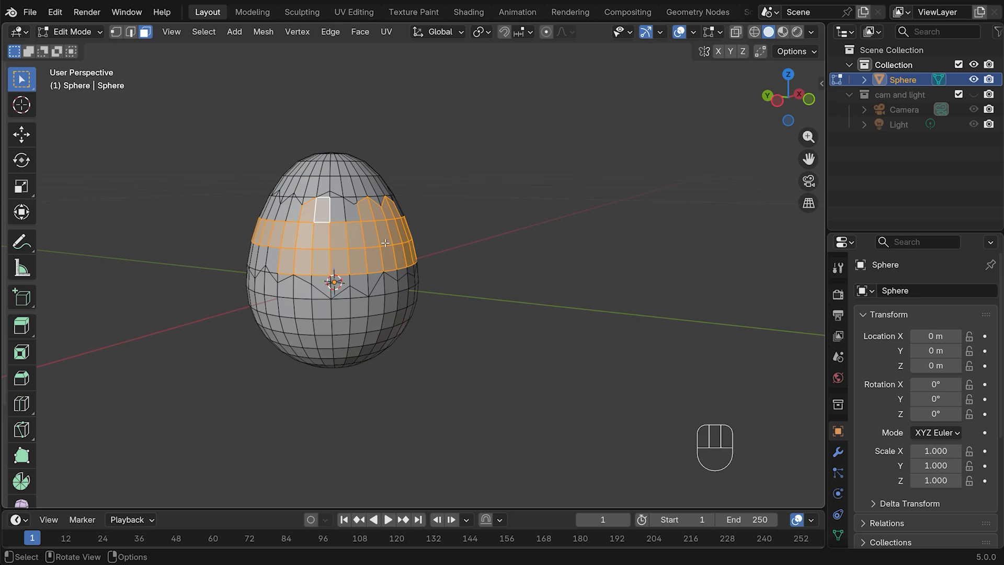
- Circle-select the remaining faces between the two cracks on the egg's -X side
{"action": "key", "text": "c"}
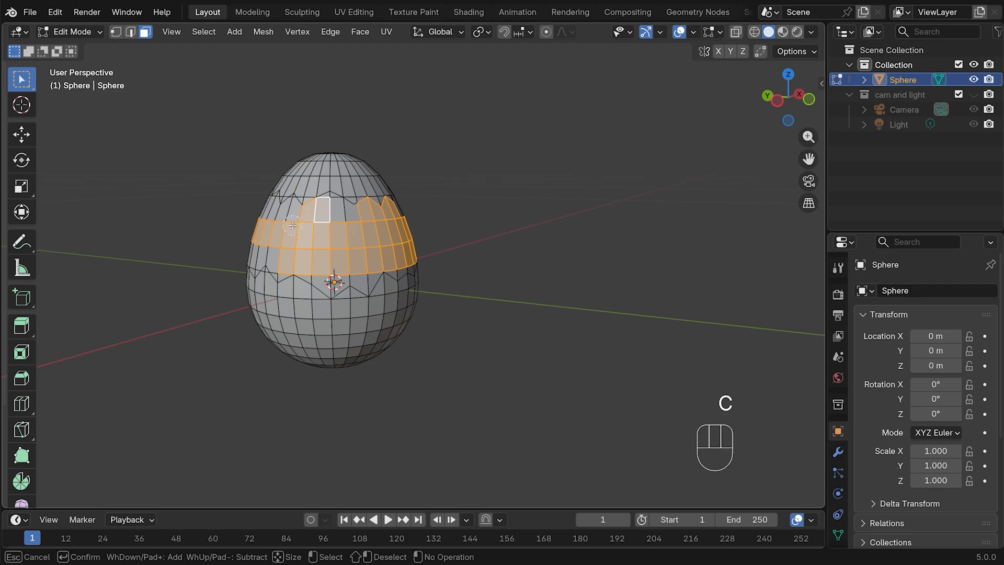
{"action": "mouse_move", "coordinate": [291, 217]}
{"action": "left_mouse_down"}
{"action": "mouse_move", "coordinate": [286, 209]}
{"action": "mouse_move", "coordinate": [255, 242]}
{"action": "left_mouse_up"}
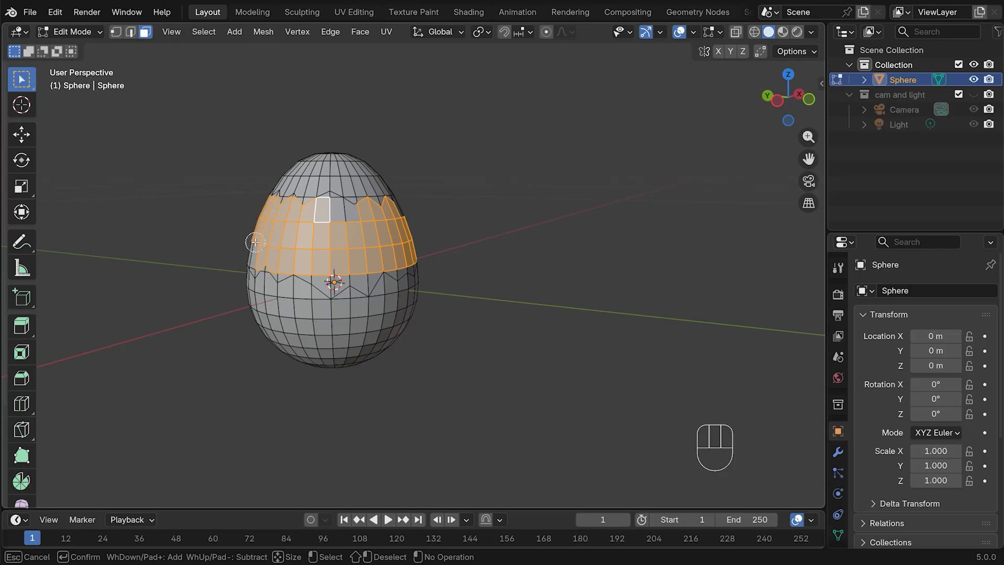
{"action": "mouse_move", "coordinate": [320, 267]}
{"action": "left_mouse_down"}
{"action": "mouse_move", "coordinate": [316, 280]}
{"action": "mouse_move", "coordinate": [398, 262]}
{"action": "left_mouse_up"}
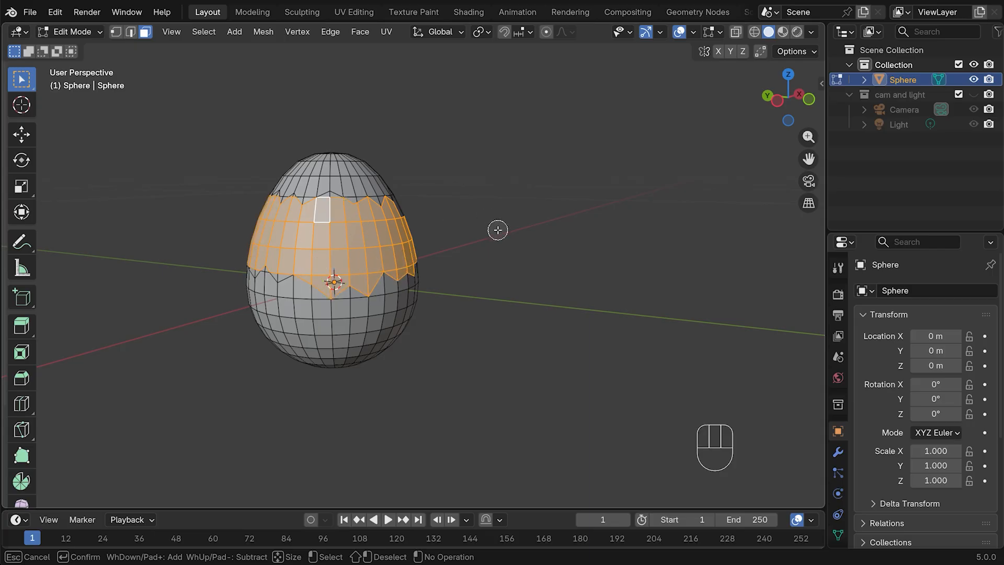
{"action": "key", "text": "Escape"}
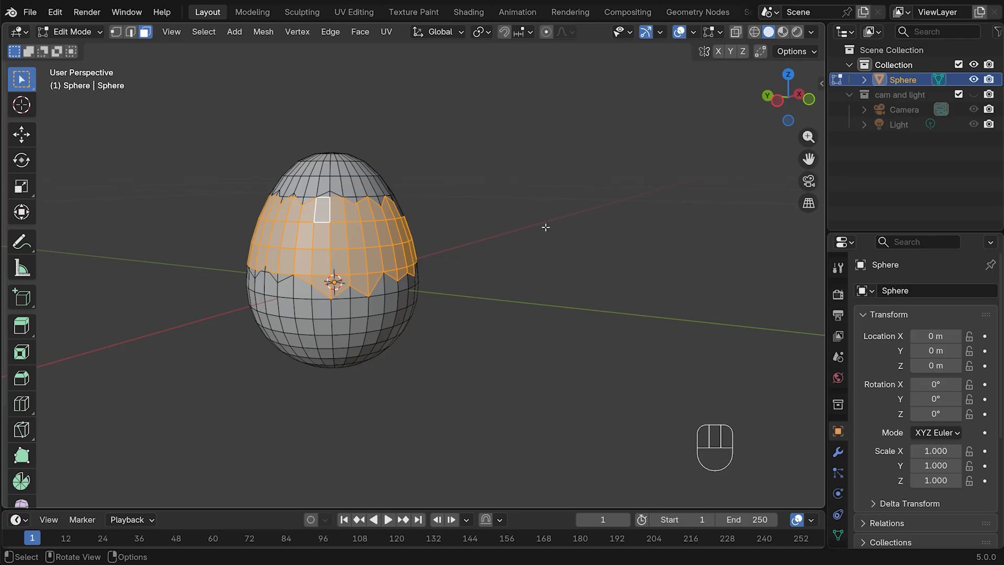
- Circle-select the unselected faces between the two cracks on the egg's +X side
{"action": "middle_click_drag", "start_coordinate": [545, 226], "coordinate": [442, 234]}
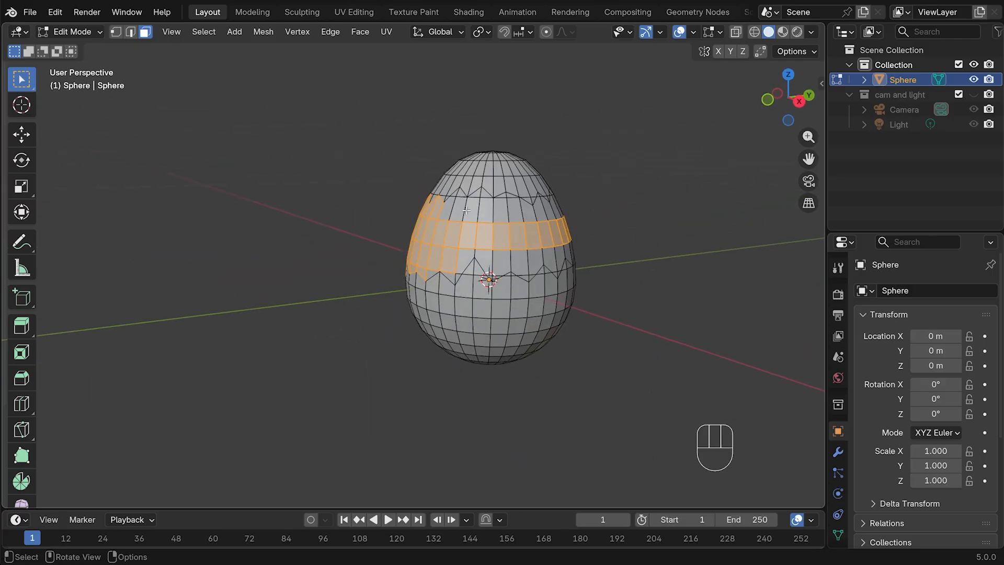
{"action": "key", "text": "c"}
{"action": "mouse_move", "coordinate": [460, 209]}
{"action": "left_mouse_down"}
{"action": "mouse_move", "coordinate": [484, 209]}
{"action": "mouse_move", "coordinate": [484, 199]}
{"action": "mouse_move", "coordinate": [457, 207]}
{"action": "left_mouse_up"}
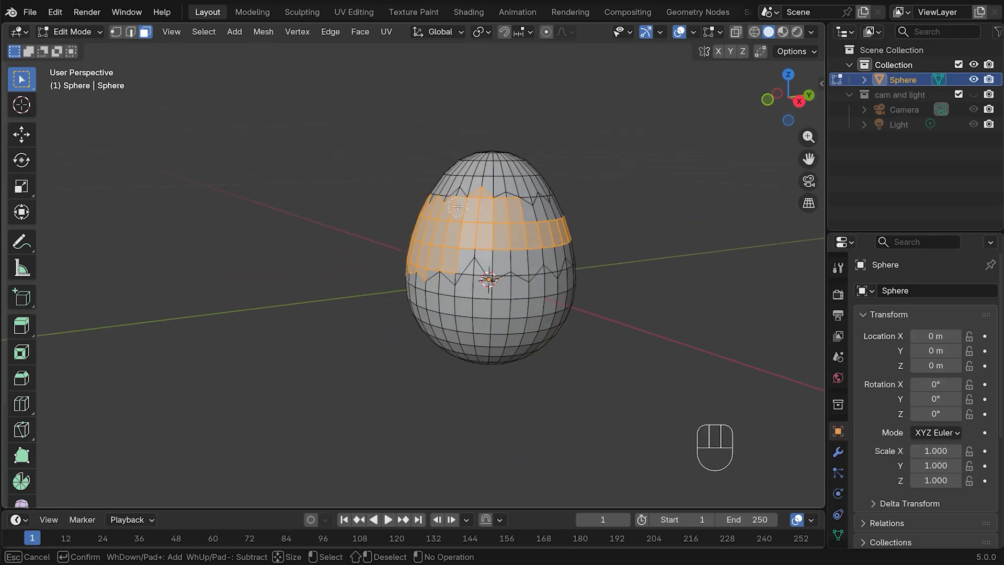
{"action": "left_click", "coordinate": [449, 274]}
{"action": "left_click", "coordinate": [491, 252]}
{"action": "mouse_move", "coordinate": [491, 253]}
{"action": "left_mouse_down"}
{"action": "mouse_move", "coordinate": [528, 262]}
{"action": "mouse_move", "coordinate": [565, 247]}
{"action": "mouse_move", "coordinate": [544, 212]}
{"action": "left_mouse_up"}
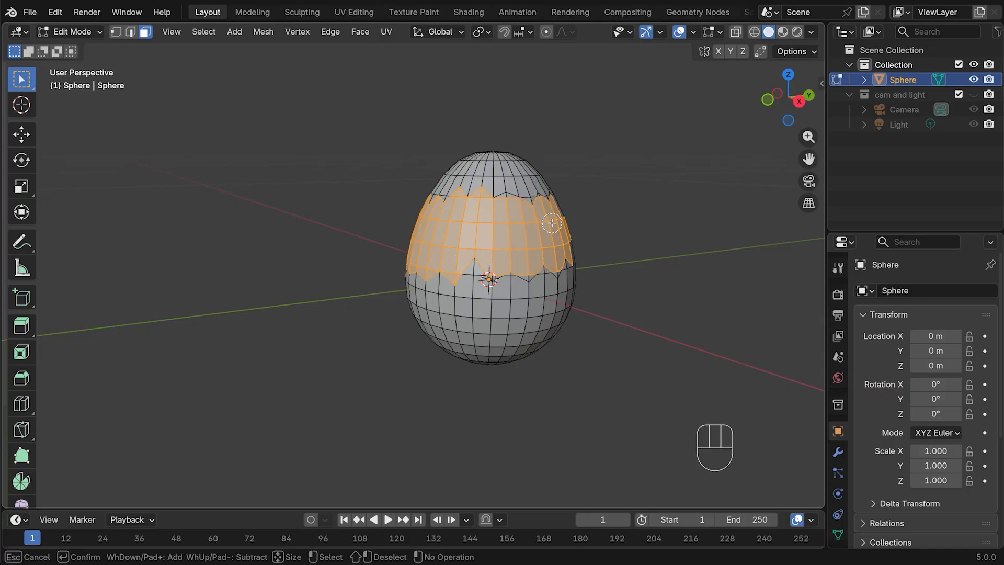
{"action": "right_click", "coordinate": [660, 228]}
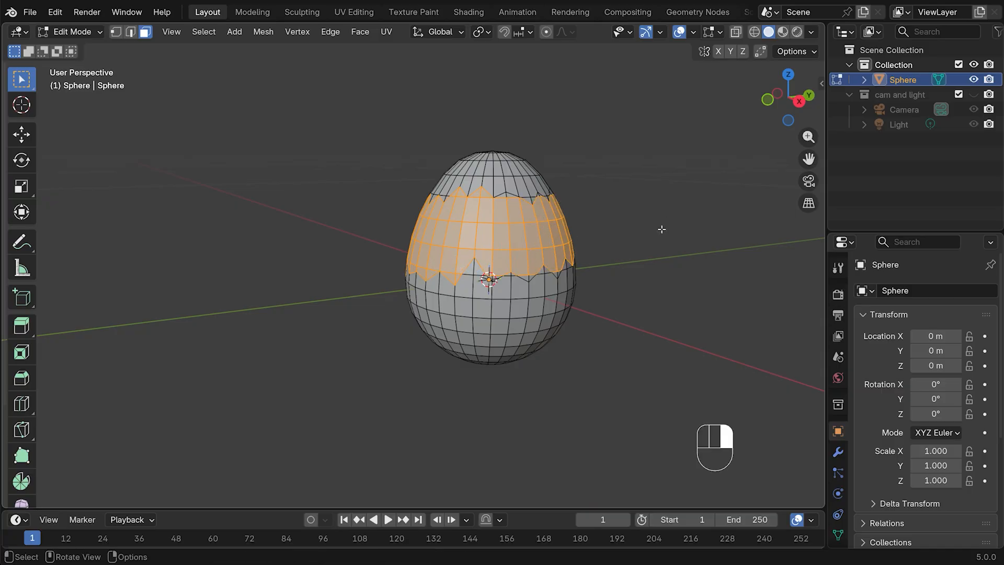
- Circle-select the faces between the two cracks across the back of the egg
{"action": "mouse_move", "coordinate": [660, 228]}
{"action": "middle_mouse_down"}
{"action": "mouse_move", "coordinate": [495, 242]}
{"action": "mouse_move", "coordinate": [468, 230]}
{"action": "middle_mouse_up"}
{"action": "key", "text": "c"}
{"action": "mouse_move", "coordinate": [421, 226]}
{"action": "left_mouse_down"}
{"action": "mouse_move", "coordinate": [532, 242]}
{"action": "mouse_move", "coordinate": [517, 296]}
{"action": "mouse_move", "coordinate": [439, 301]}
{"action": "mouse_move", "coordinate": [496, 285]}
{"action": "mouse_move", "coordinate": [479, 309]}
{"action": "mouse_move", "coordinate": [508, 322]}
{"action": "left_mouse_up"}
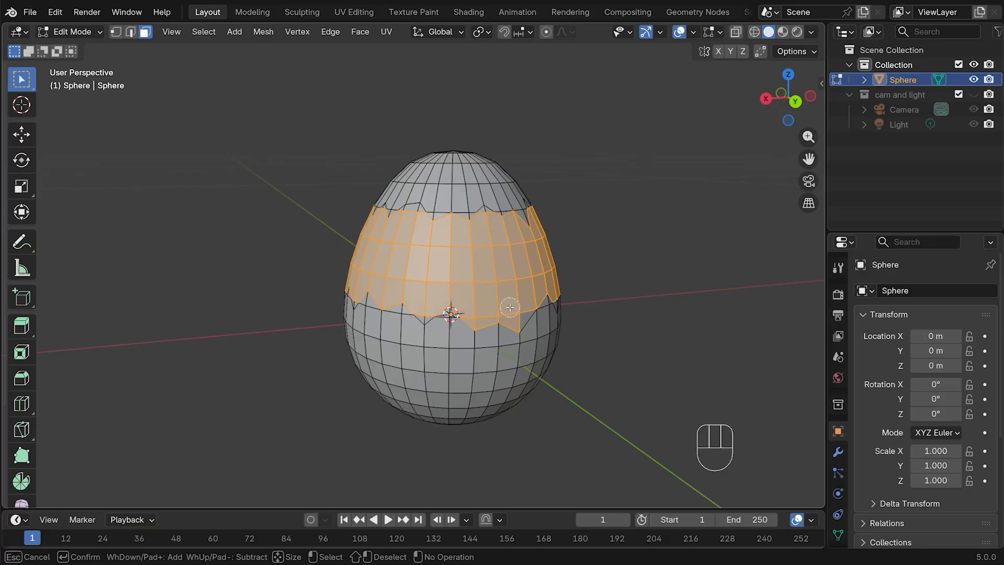
{"action": "left_click", "coordinate": [424, 309]}
{"action": "left_click", "coordinate": [411, 217]}
{"action": "key", "text": "Escape"}
- Add the individual missed faces along the zigzag edges around the egg's back and -X side to the selection
{"action": "middle_click_drag", "start_coordinate": [737, 226], "coordinate": [442, 201]}
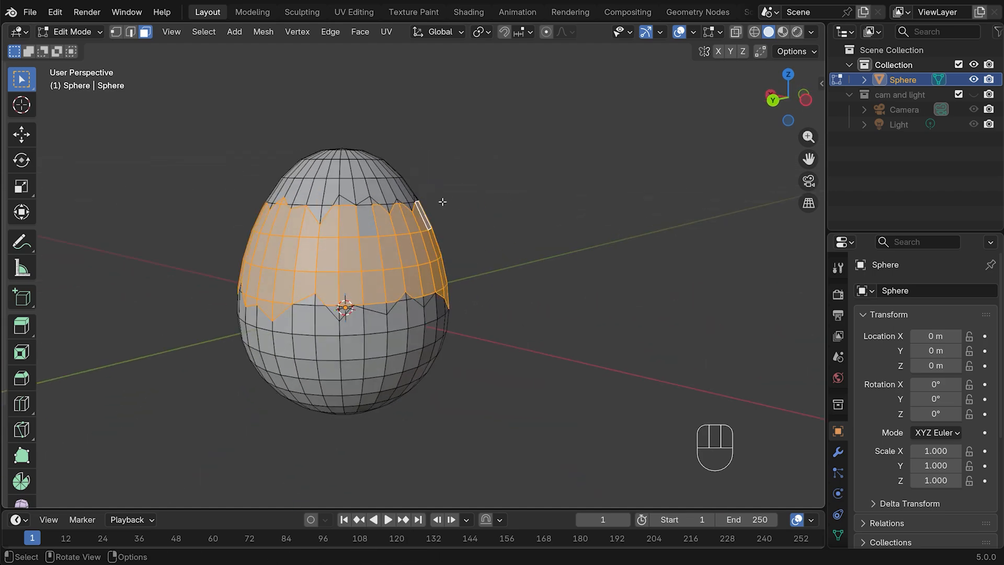
{"action": "key", "text": "shift"}
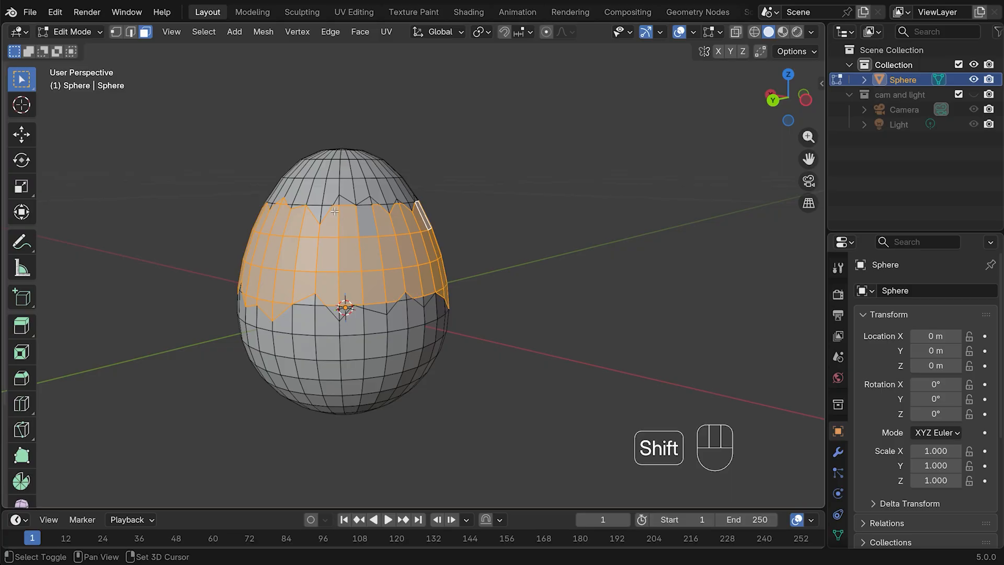
{"action": "left_click", "coordinate": [344, 202], "text": "shift"}
{"action": "left_click", "coordinate": [368, 220], "text": "shift"}
{"action": "middle_click_drag", "start_coordinate": [369, 220], "coordinate": [269, 235]}
{"action": "left_click", "coordinate": [333, 223], "text": "shift"}
{"action": "key", "text": "shift"}
{"action": "left_click", "coordinate": [361, 237], "text": "shift"}
{"action": "left_click", "coordinate": [370, 236], "text": "shift"}
{"action": "left_click", "coordinate": [311, 236], "text": "shift"}
{"action": "left_click", "coordinate": [324, 236], "text": "shift"}
{"action": "left_click", "coordinate": [281, 278], "text": "shift"}
- Add the missed small faces along the lower crack on the egg's +X side to the selection
{"action": "middle_click_drag", "start_coordinate": [331, 249], "coordinate": [489, 251]}
{"action": "left_click", "coordinate": [478, 280], "text": "shift"}
{"action": "left_click", "coordinate": [488, 280], "text": "shift"}
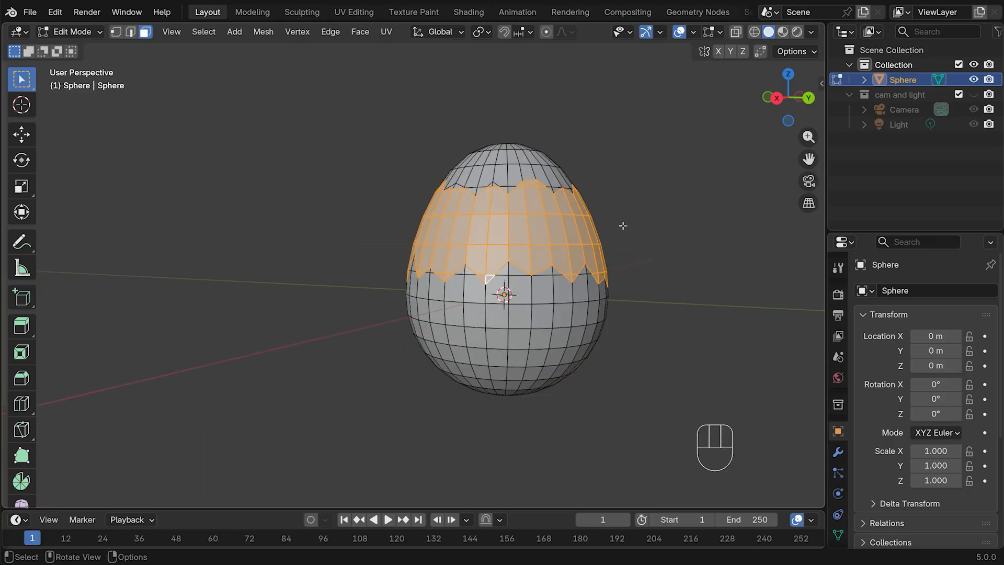
- Delete the selected band of faces between the two cracks and return to Object Mode
{"action": "mouse_move", "coordinate": [623, 225]}
{"action": "middle_mouse_down"}
{"action": "mouse_move", "coordinate": [423, 235]}
{"action": "mouse_move", "coordinate": [643, 215]}
{"action": "mouse_move", "coordinate": [622, 210]}
{"action": "middle_mouse_up"}
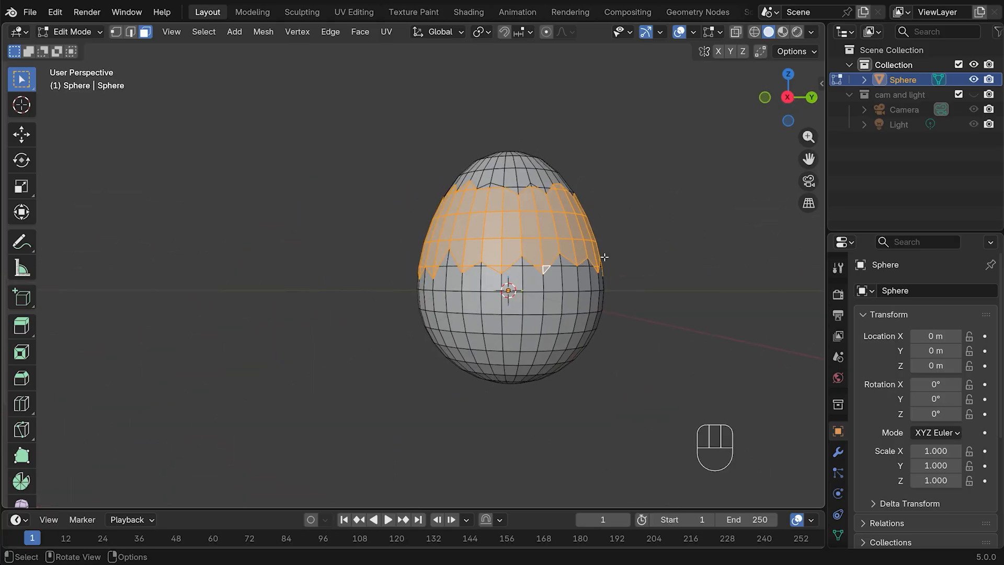
{"action": "key", "text": "KP_1"}
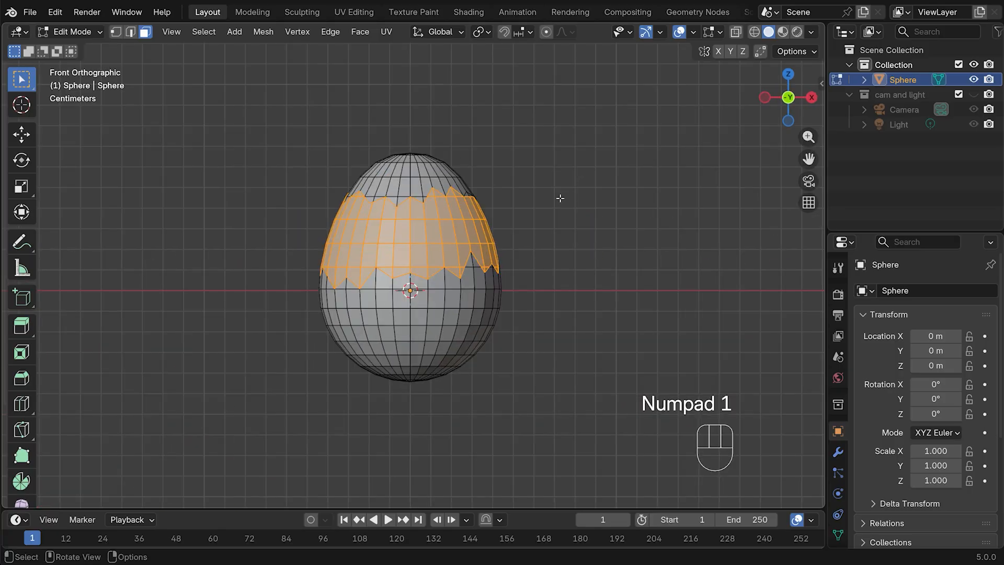
{"action": "key", "text": "x"}
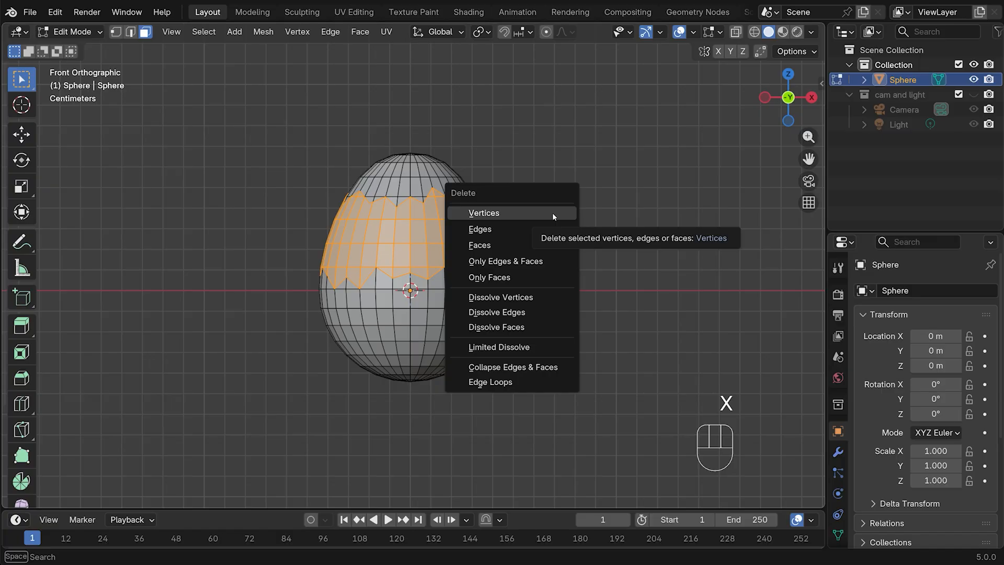
{"action": "left_click", "coordinate": [485, 245]}
{"action": "mouse_move", "coordinate": [526, 233]}
{"action": "middle_mouse_down"}
{"action": "mouse_move", "coordinate": [560, 256]}
{"action": "mouse_move", "coordinate": [472, 211]}
{"action": "mouse_move", "coordinate": [544, 206]}
{"action": "mouse_move", "coordinate": [575, 226]}
{"action": "mouse_move", "coordinate": [513, 230]}
{"action": "mouse_move", "coordinate": [536, 243]}
{"action": "middle_mouse_up"}
{"action": "key", "text": "Tab"}
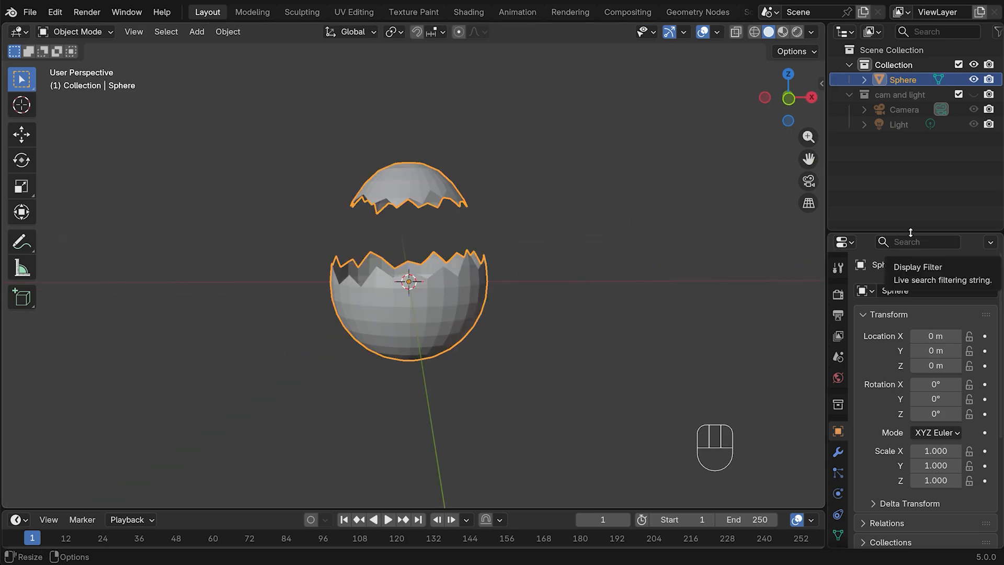
- Add a Solidify modifier to the split eggshell with a thickness of 0.001 m
{"action": "left_click_drag", "start_coordinate": [888, 233], "coordinate": [889, 137]}
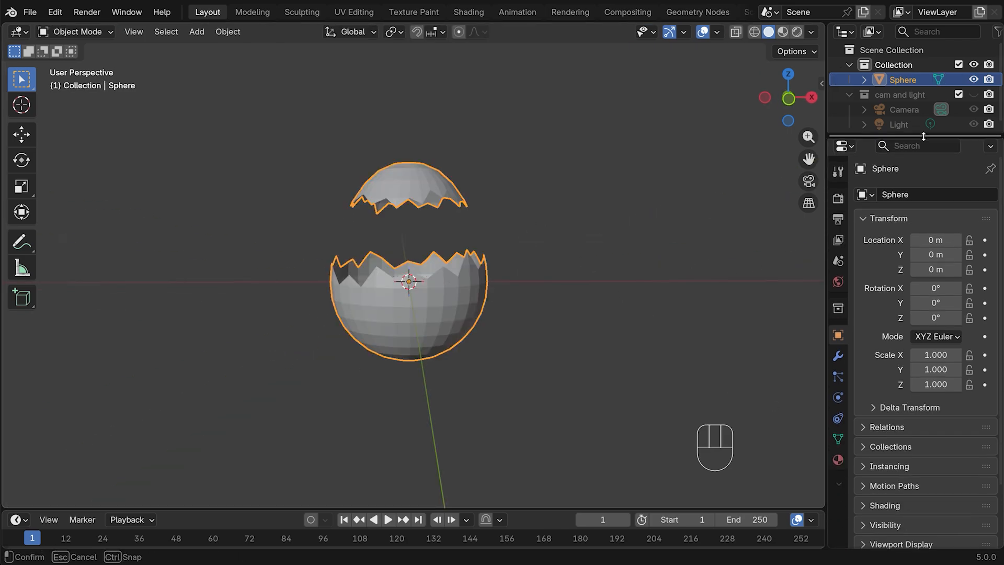
{"action": "left_click", "coordinate": [838, 358]}
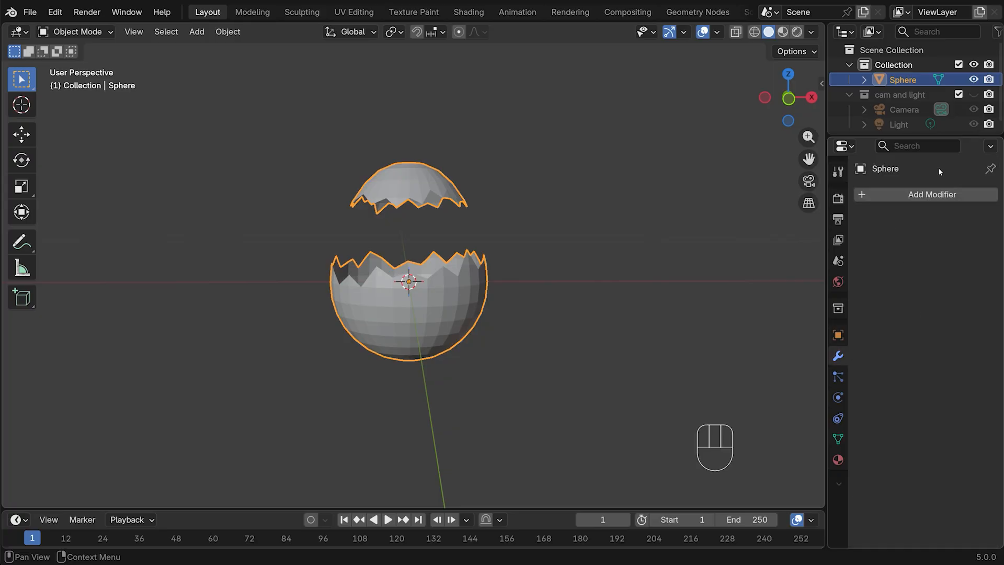
{"action": "left_click", "coordinate": [921, 191]}
{"action": "mouse_move", "coordinate": [863, 222]}
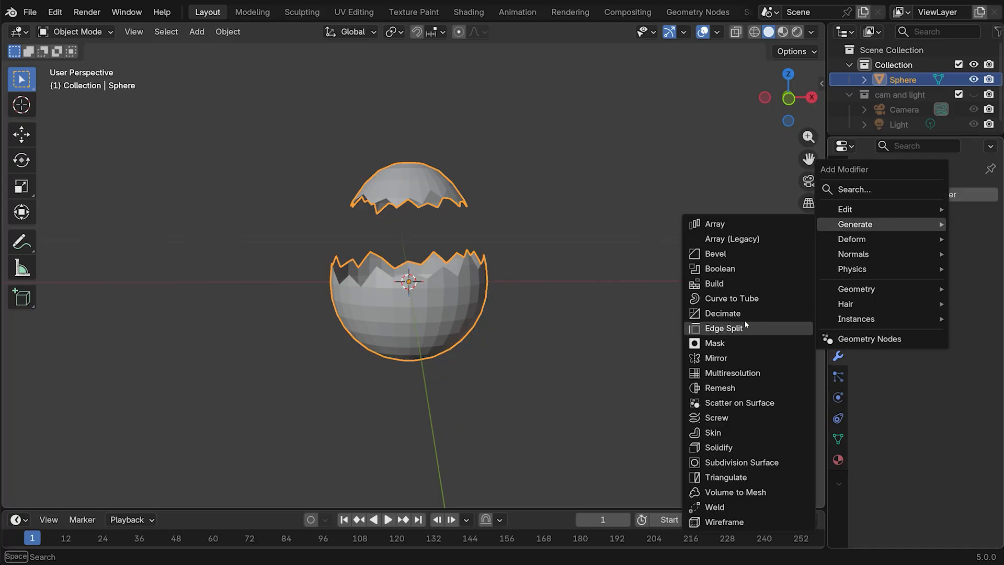
{"action": "left_click", "coordinate": [719, 447]}
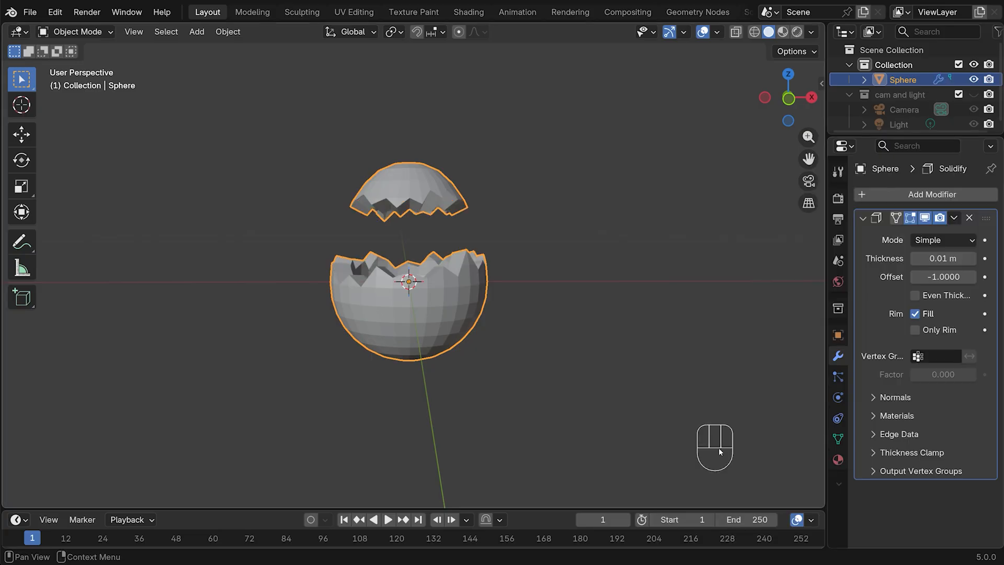
{"action": "middle_click_drag", "start_coordinate": [537, 302], "coordinate": [545, 266]}
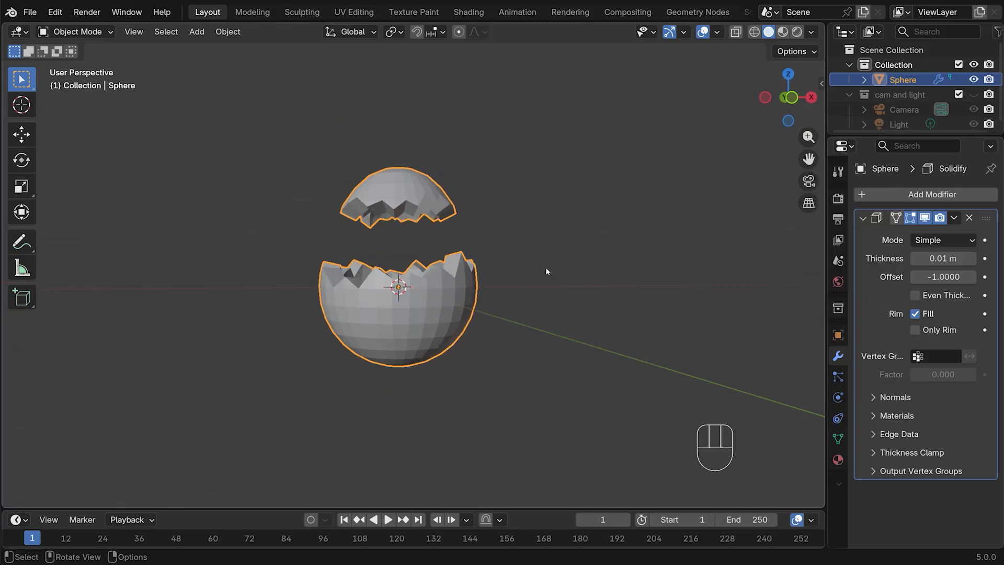
{"action": "left_click", "coordinate": [931, 258]}
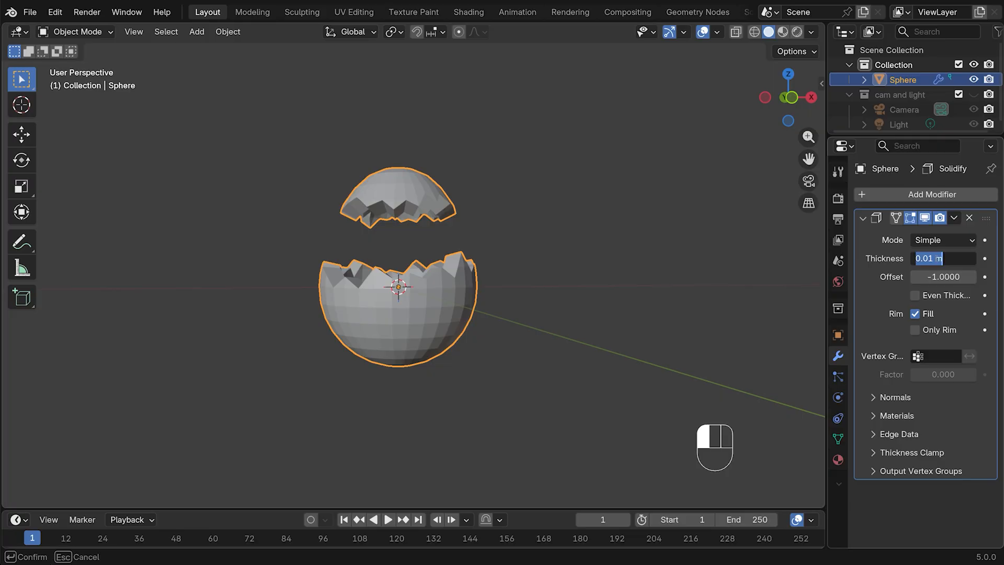
{"action": "type", "text": "0.001"}
{"action": "key", "text": "Return"}
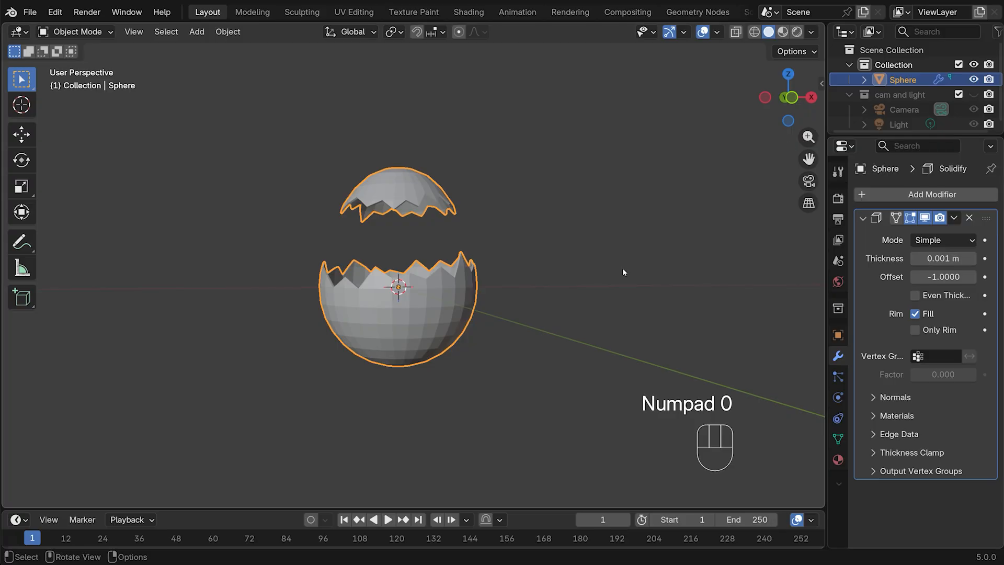
- Apply Shade Auto Smooth to the eggshell and deselect it in the front view
{"action": "middle_click_drag", "start_coordinate": [623, 271], "coordinate": [539, 267]}
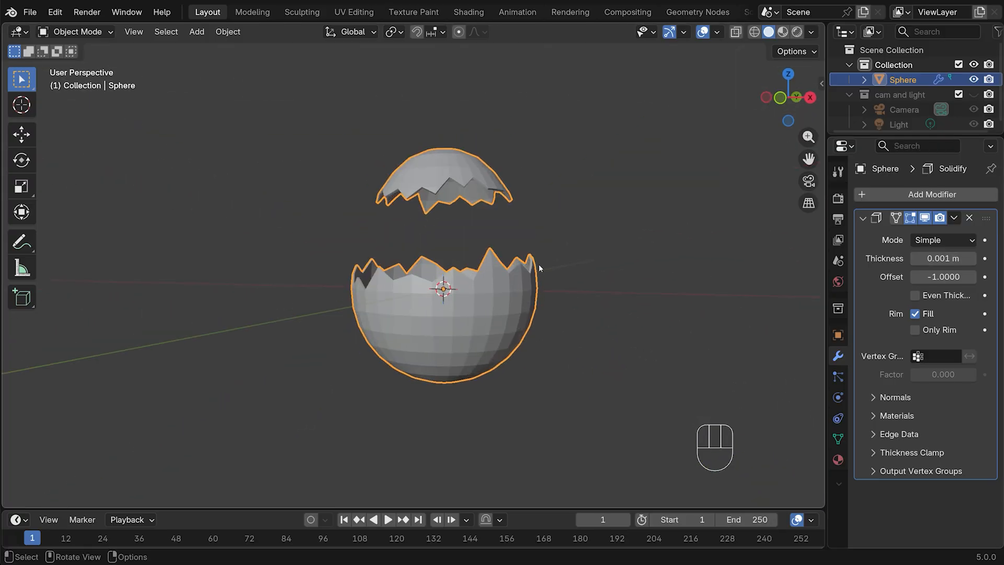
{"action": "right_click", "coordinate": [457, 302]}
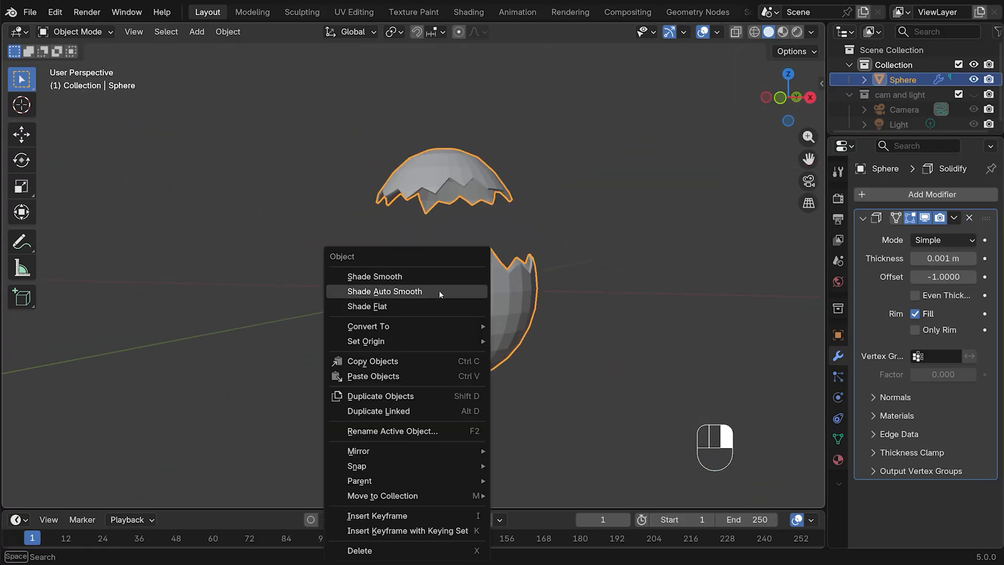
{"action": "left_click", "coordinate": [439, 291]}
{"action": "key", "text": "KP_1"}
{"action": "left_click", "coordinate": [498, 198]}
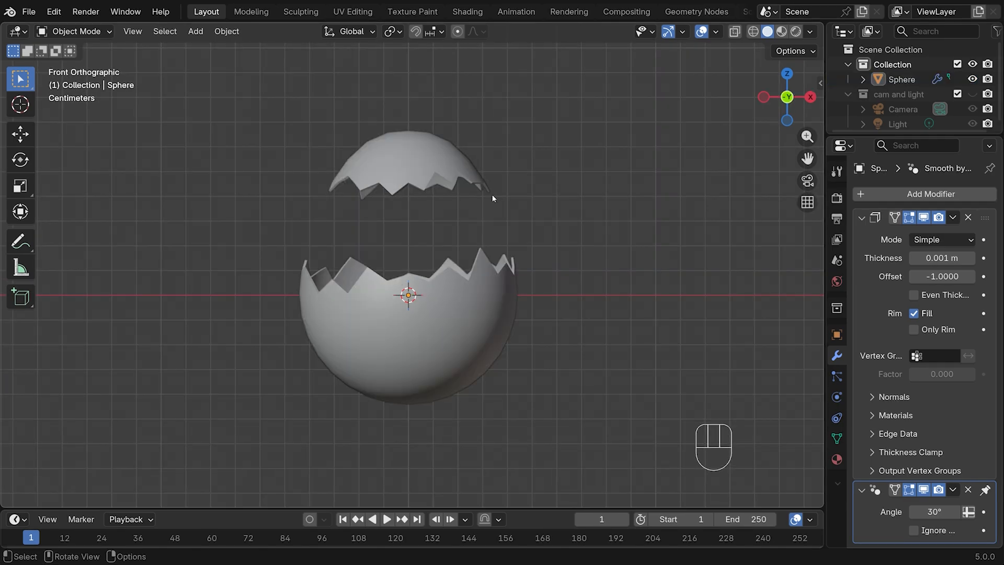
- Separate the eggshell mesh by loose parts into upper and lower objects and return to Object Mode
{"action": "left_click", "coordinate": [420, 184]}
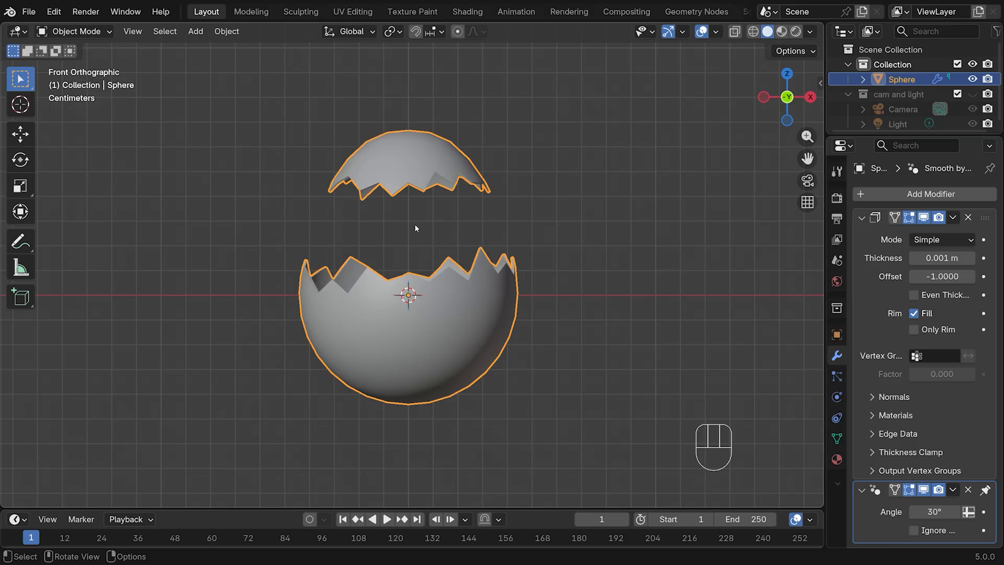
{"action": "key", "text": "Tab"}
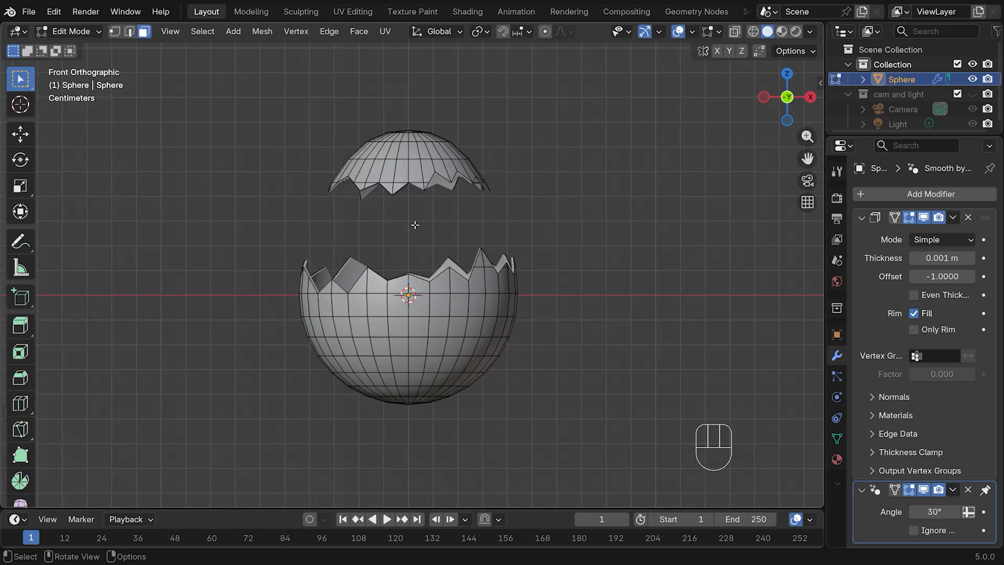
{"action": "key", "text": "p"}
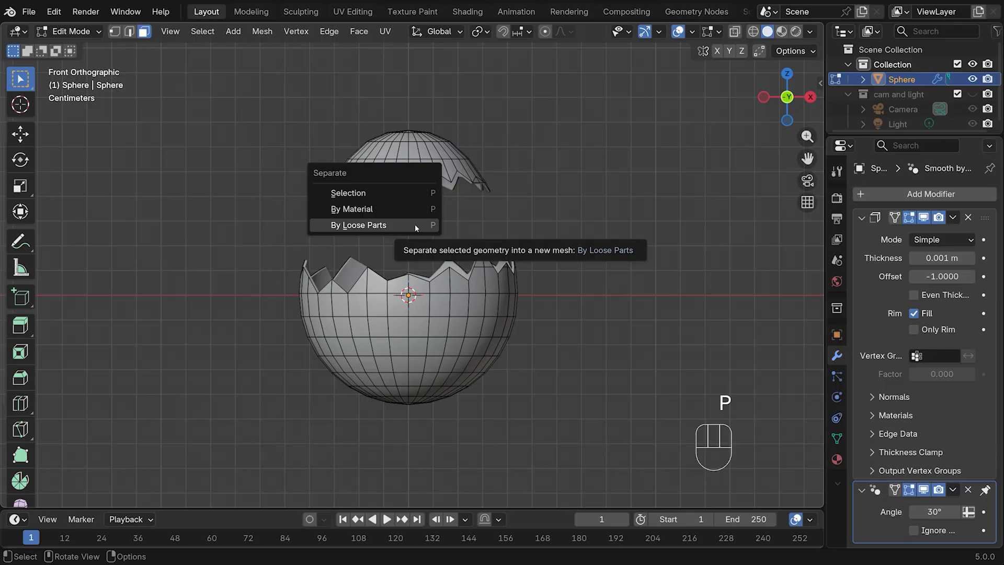
{"action": "left_click", "coordinate": [332, 223]}
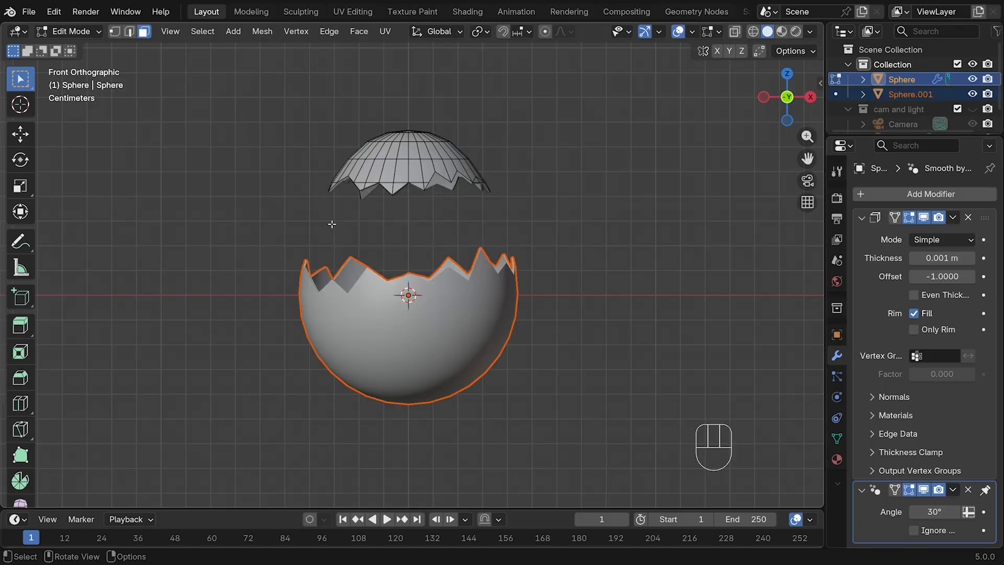
{"action": "key", "text": "Tab"}
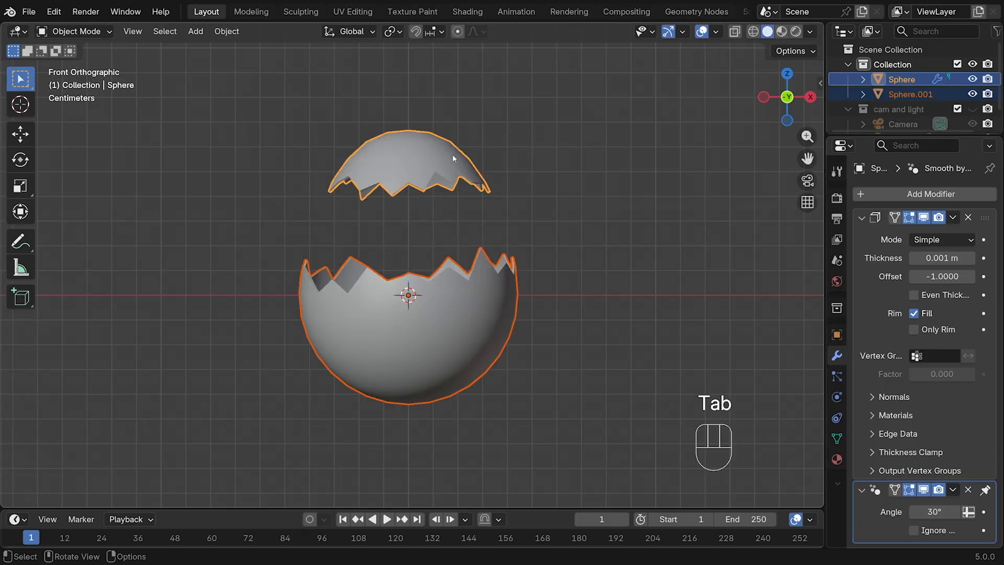
- Raise the upper shell piece straight up along the global Z axis, away from the lower shell
{"action": "left_click", "coordinate": [413, 166]}
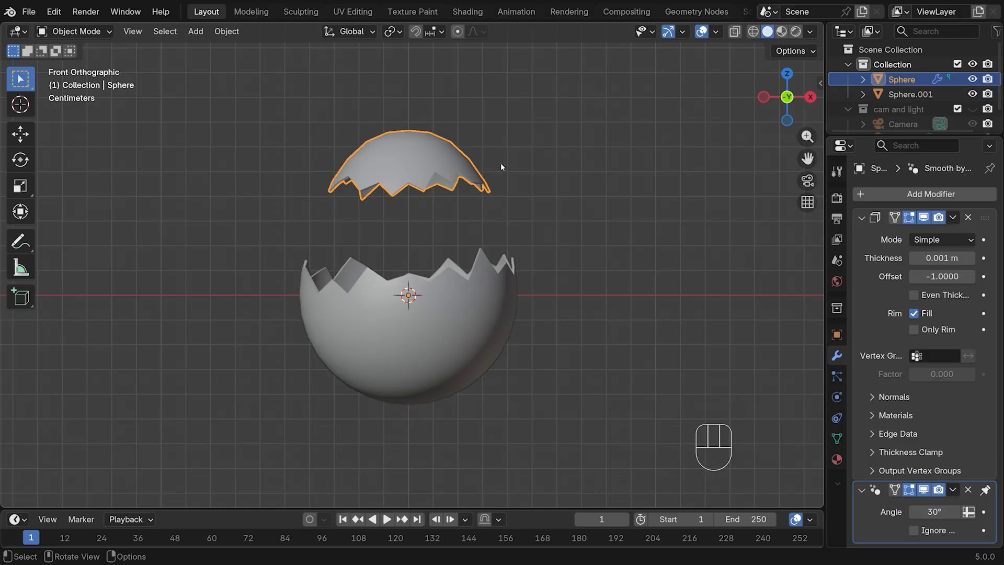
{"action": "key", "text": "g"}
{"action": "key", "text": "z"}
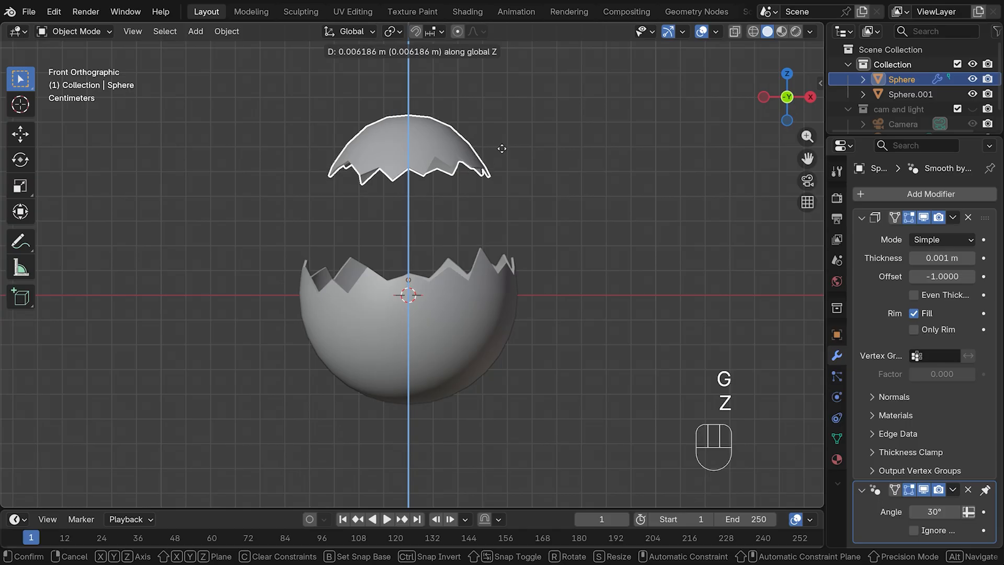
{"action": "left_click", "coordinate": [494, 119]}
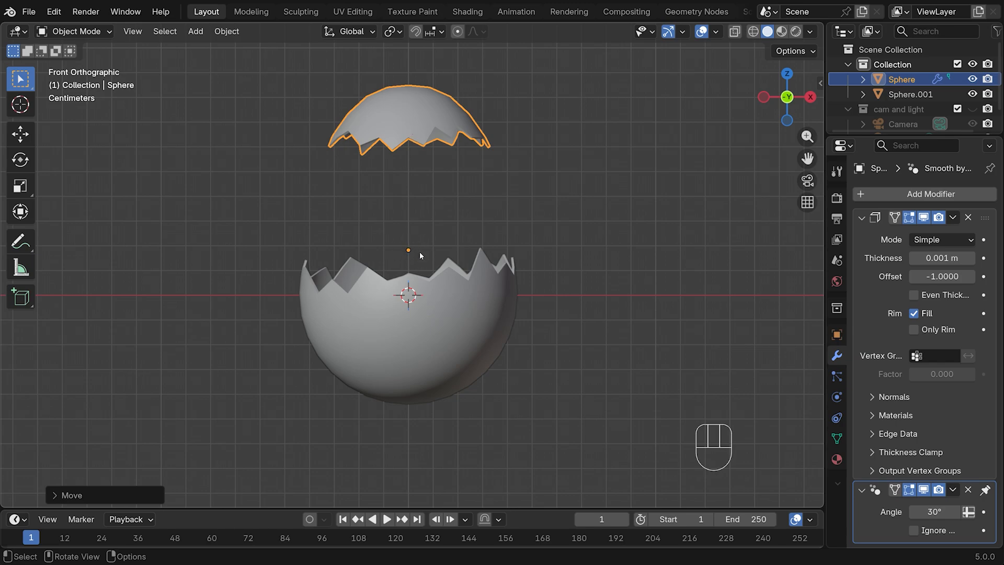
- Set the upper shell piece's origin to its geometry
{"action": "right_click", "coordinate": [409, 102]}
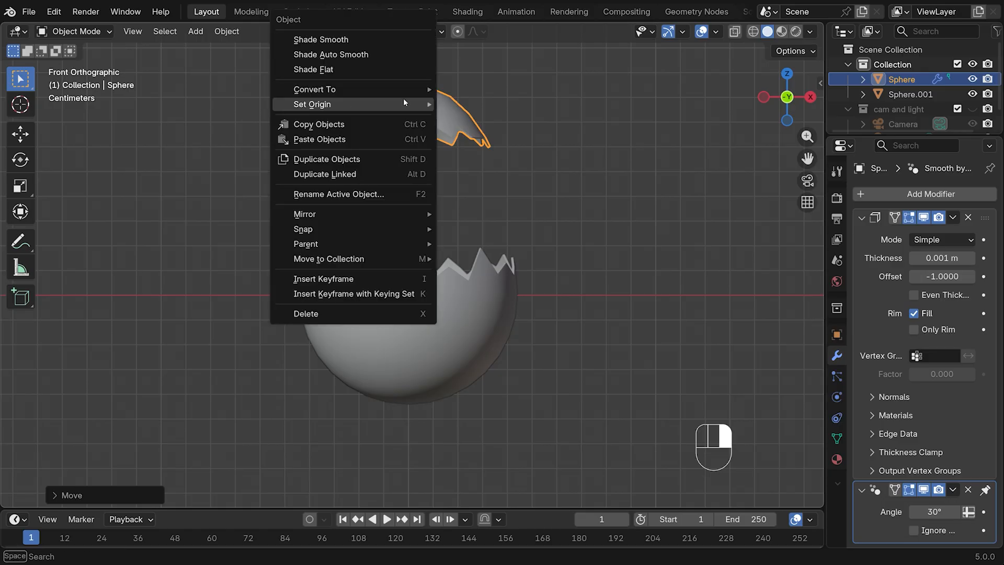
{"action": "mouse_move", "coordinate": [405, 101]}
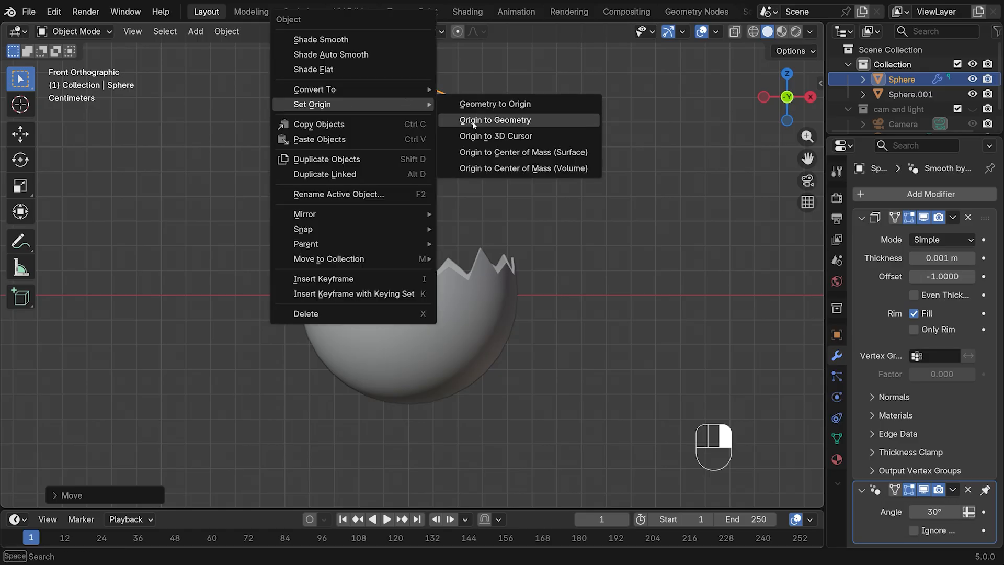
{"action": "left_click", "coordinate": [477, 119]}
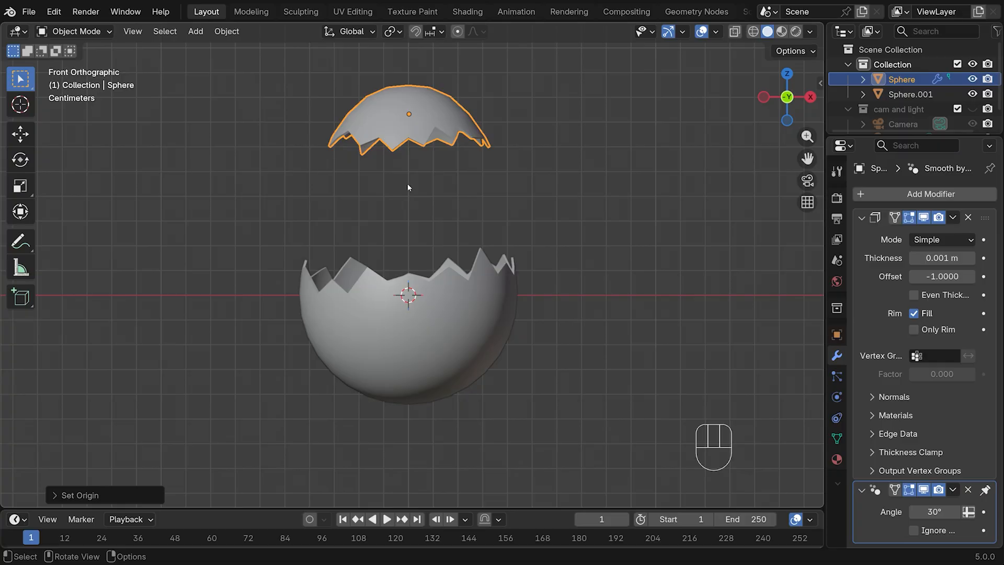
- Add a cube at the world origin and scale it uniformly to about 0.043, matching the lower shell's width
{"action": "key", "text": "shift+a"}
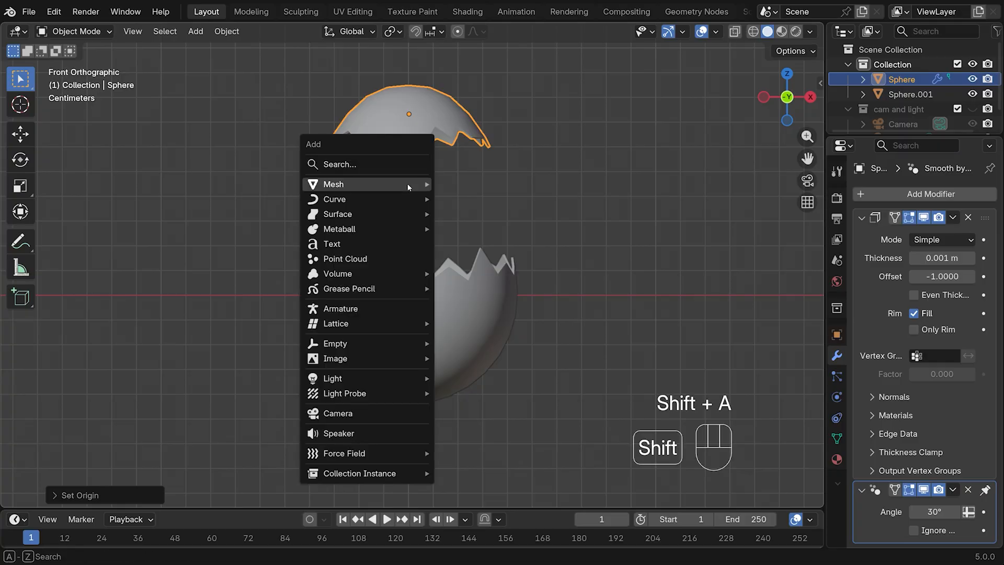
{"action": "mouse_move", "coordinate": [407, 184]}
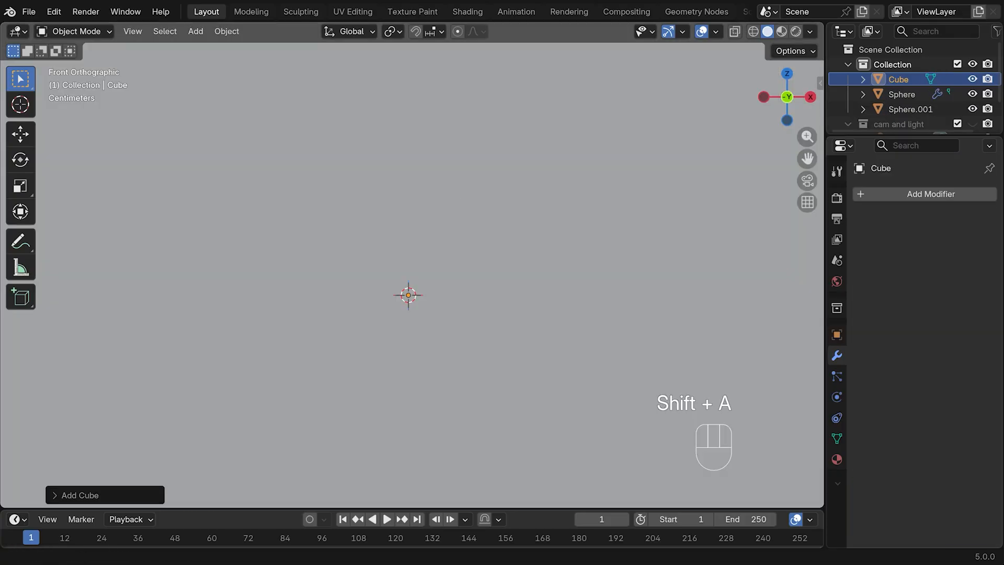
{"action": "key", "text": "s"}
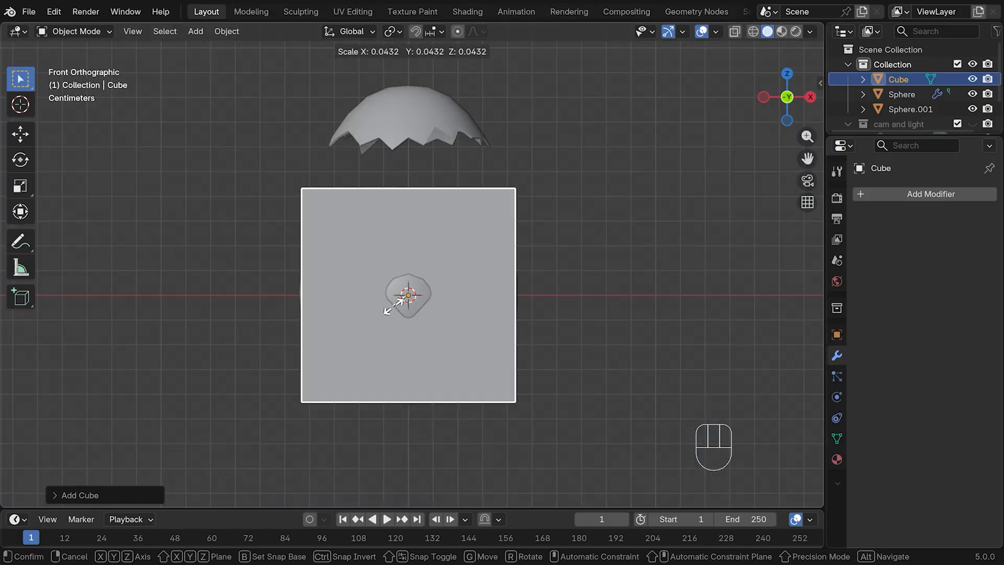
{"action": "left_click", "coordinate": [388, 309]}
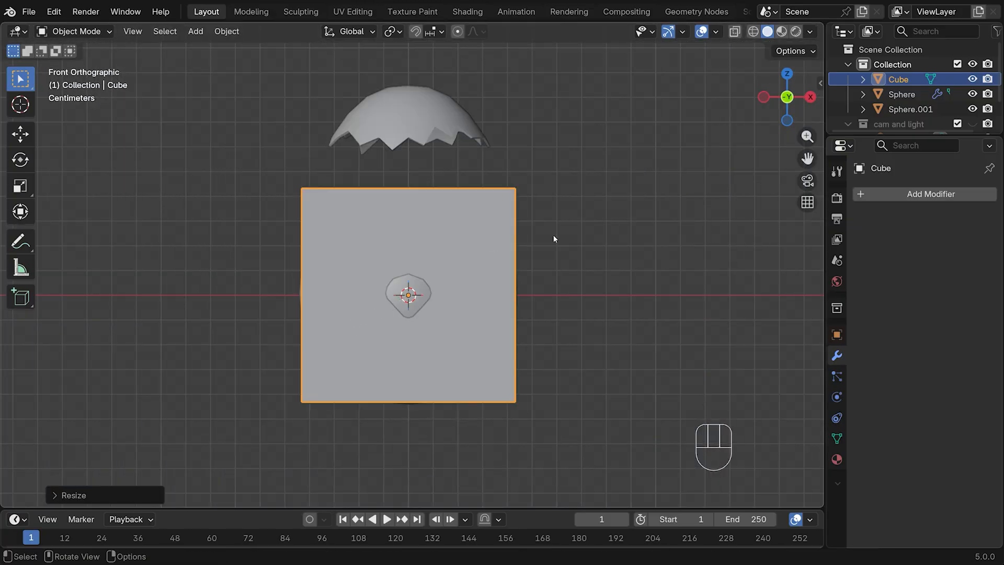
- Give the cube a Subdivision modifier with viewport and render levels of 3, and apply the cube's scale
{"action": "key", "text": "ctrl+3"}
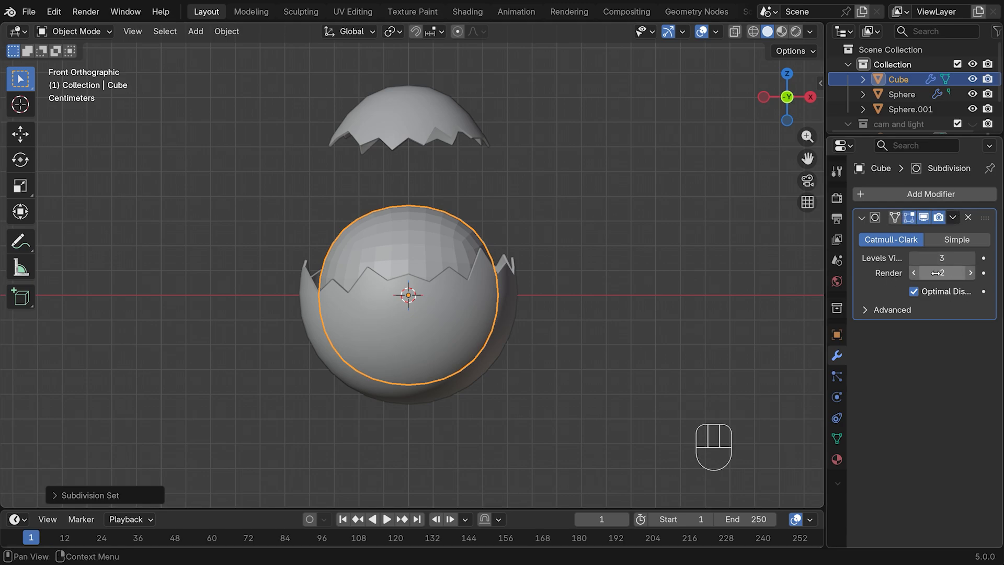
{"action": "left_click", "coordinate": [965, 273]}
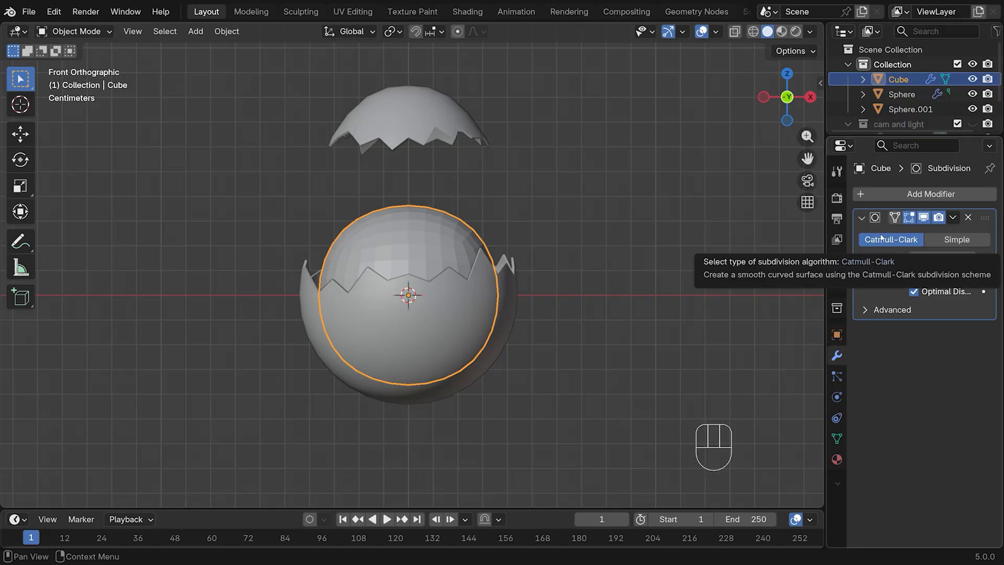
{"action": "key", "text": "ctrl+a"}
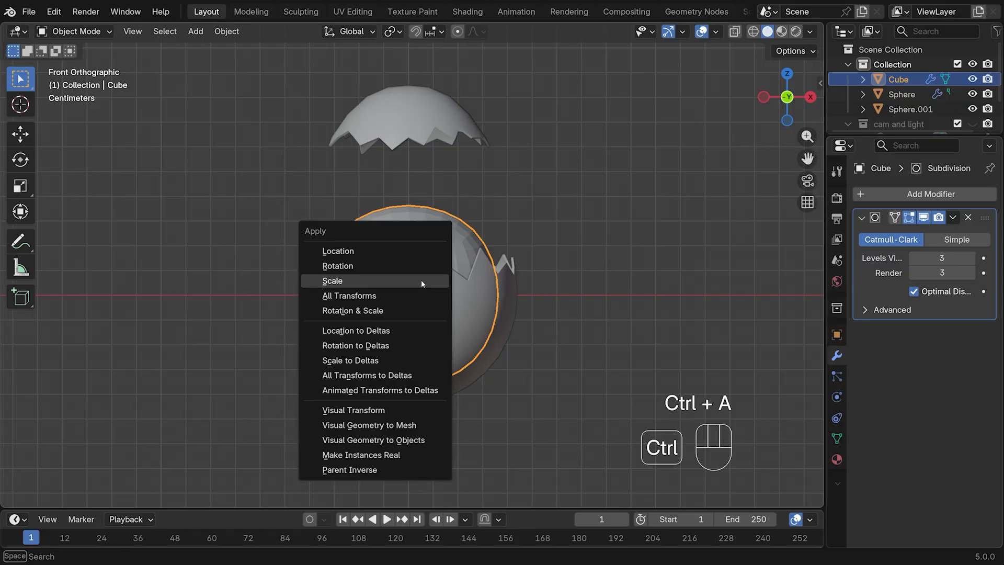
{"action": "left_click", "coordinate": [419, 281]}
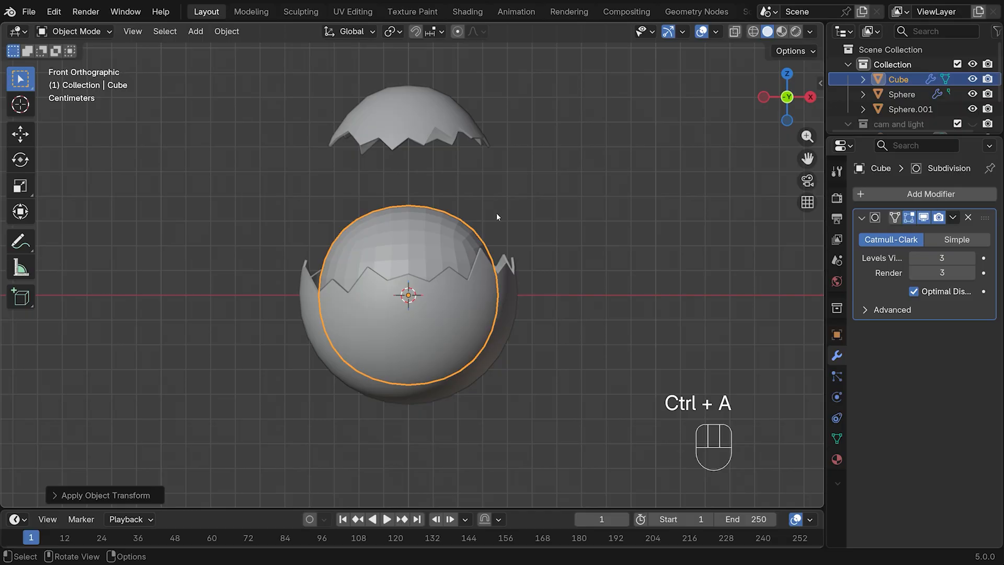
- In Edit Mode with X-ray on, lower the cube's top face slightly along the global Z axis
{"action": "key", "text": "Tab"}
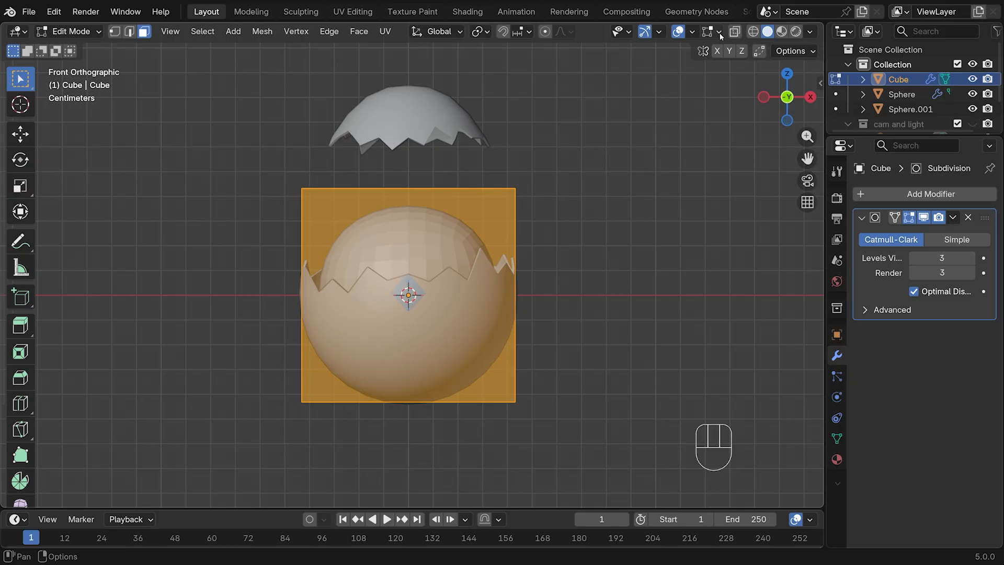
{"action": "key", "text": "alt+z"}
{"action": "left_click_drag", "start_coordinate": [279, 173], "coordinate": [484, 201]}
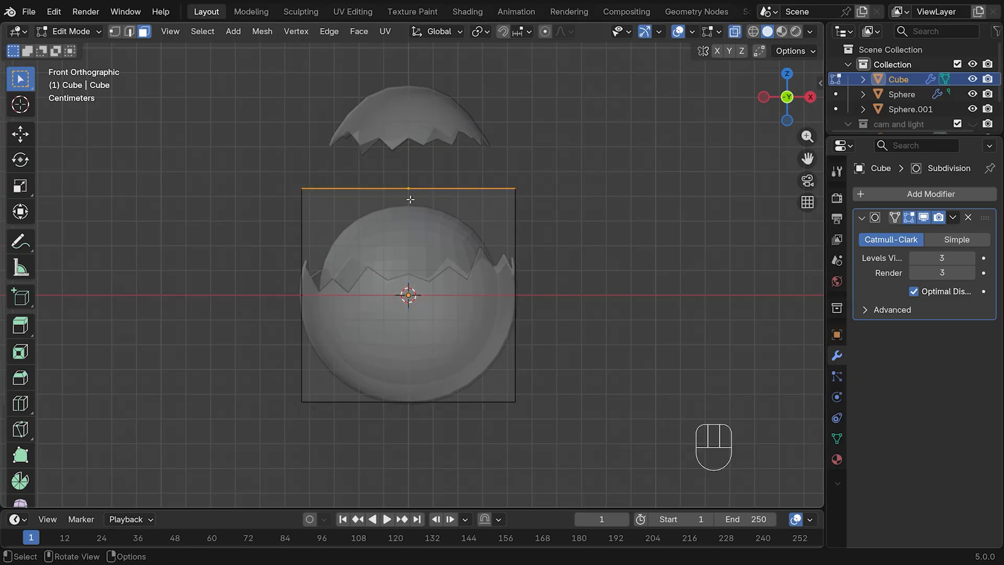
{"action": "key", "text": "g"}
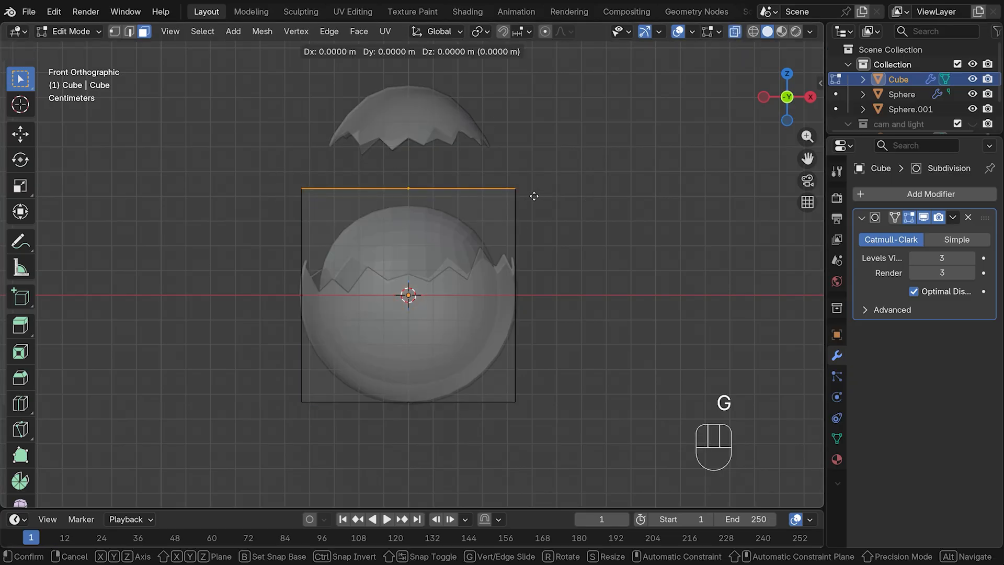
{"action": "key", "text": "z"}
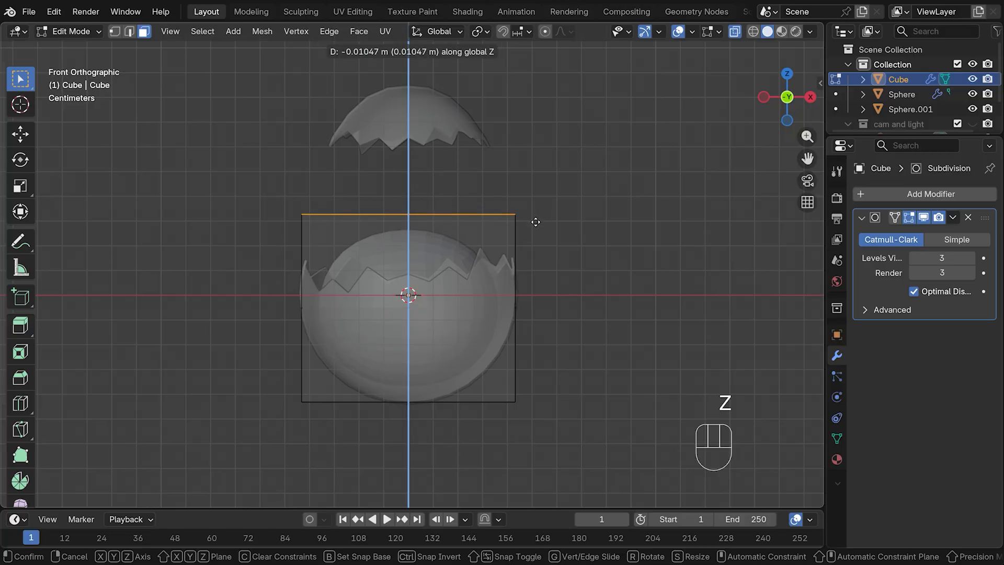
{"action": "left_click", "coordinate": [537, 211]}
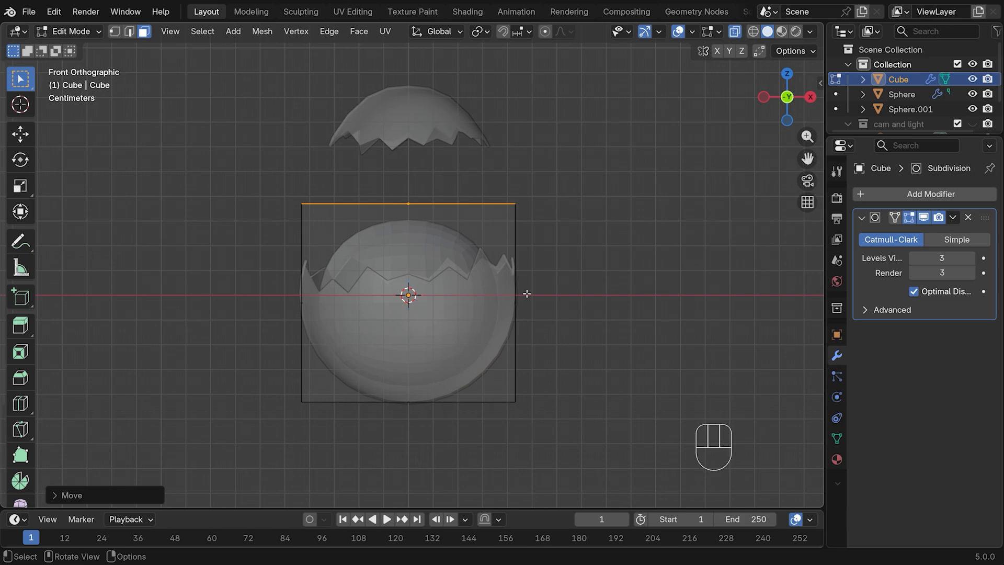
- Add a centred horizontal loop cut around the cube and scale the loop outward to about 1.12
{"action": "key", "text": "ctrl+r"}
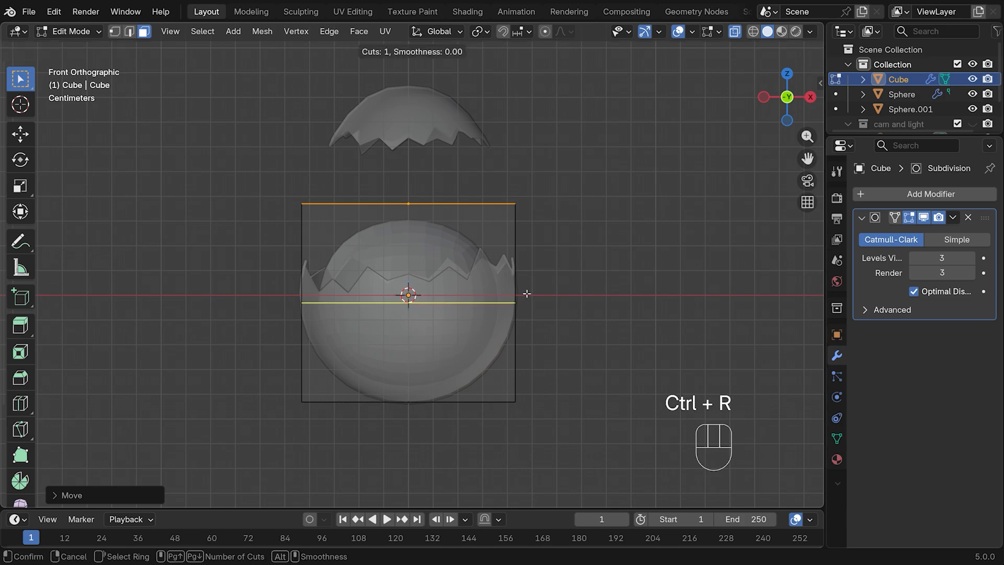
{"action": "left_click", "coordinate": [526, 293]}
{"action": "left_click", "coordinate": [527, 293]}
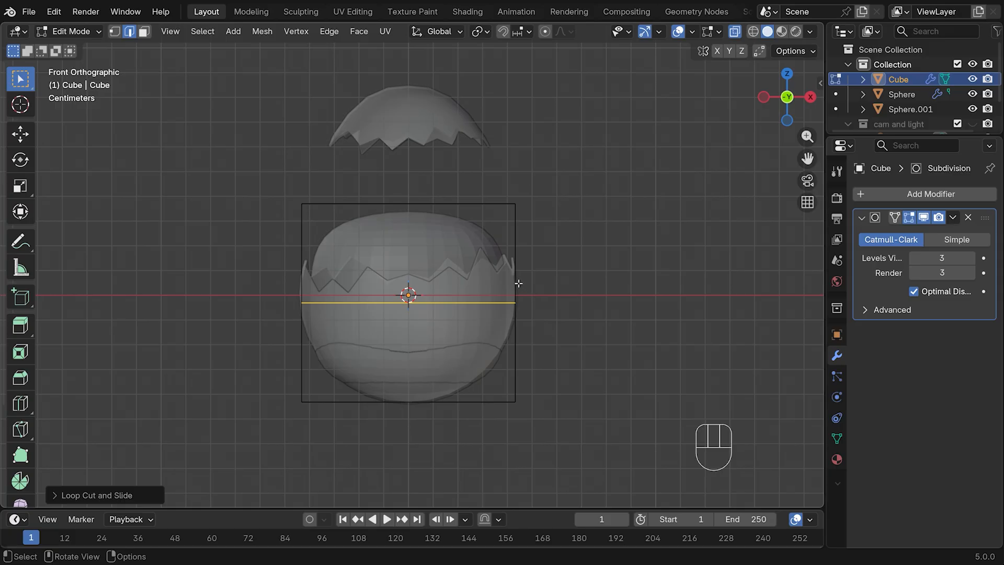
{"action": "key", "text": "s"}
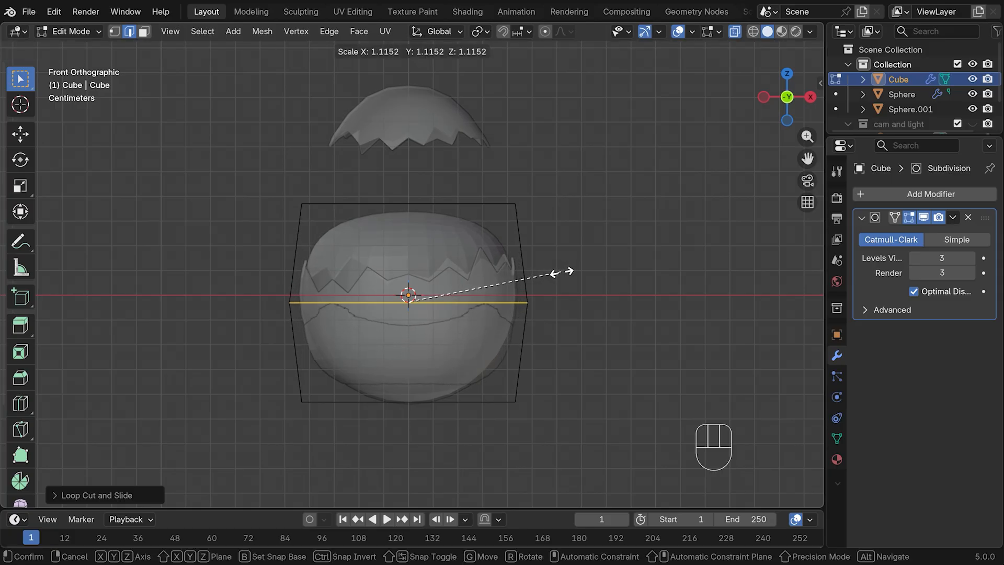
{"action": "left_click", "coordinate": [556, 273]}
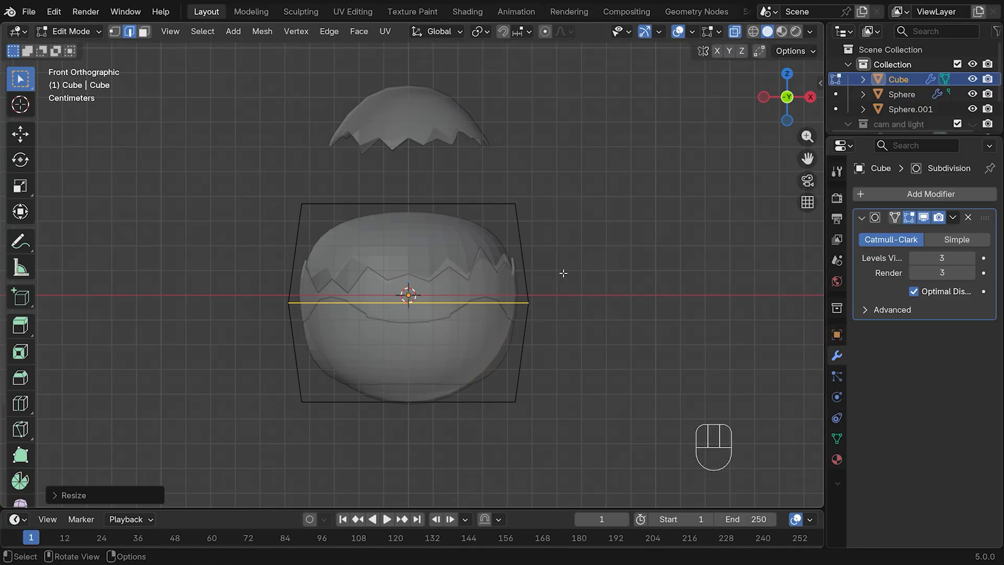
- Scale down the cube's bottom face so the smoothed body follows the rounded base of the lower shell
{"action": "left_click_drag", "start_coordinate": [265, 390], "coordinate": [586, 445]}
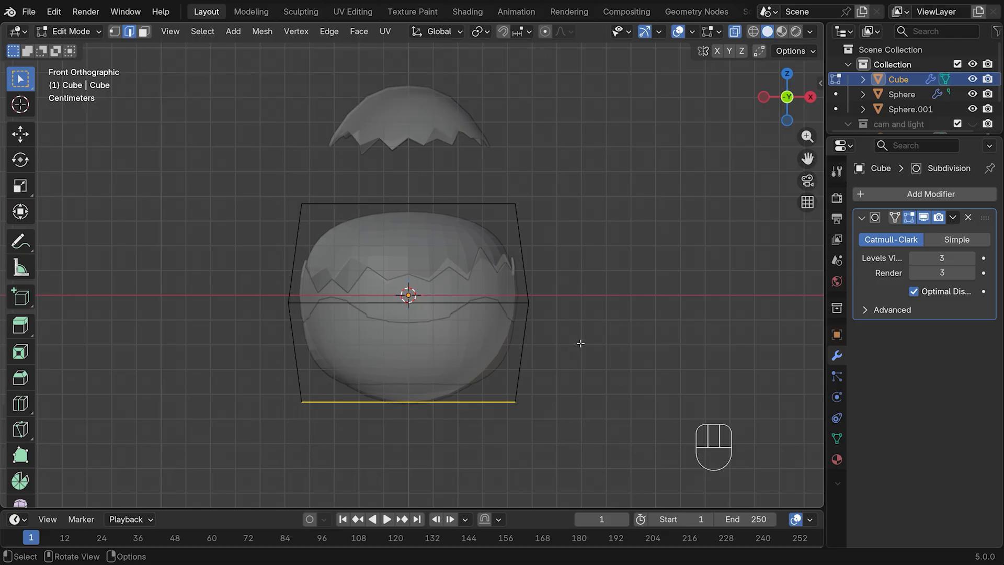
{"action": "key", "text": "s"}
{"action": "left_click", "coordinate": [546, 353]}
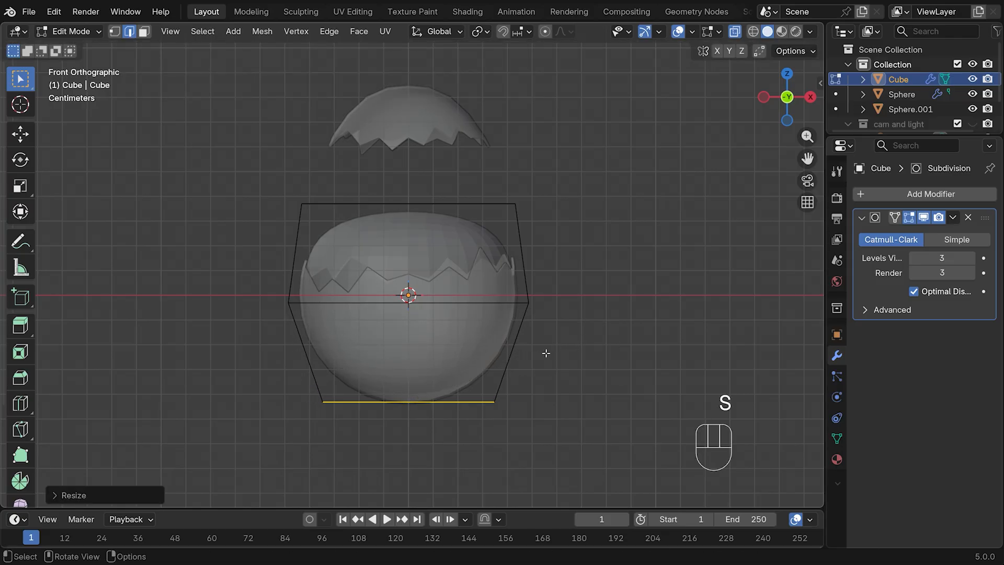
- Scale the cube's top face to about 0.89 and extrude it straight up to just above the upper shell piece
{"action": "left_click_drag", "start_coordinate": [268, 170], "coordinate": [548, 223]}
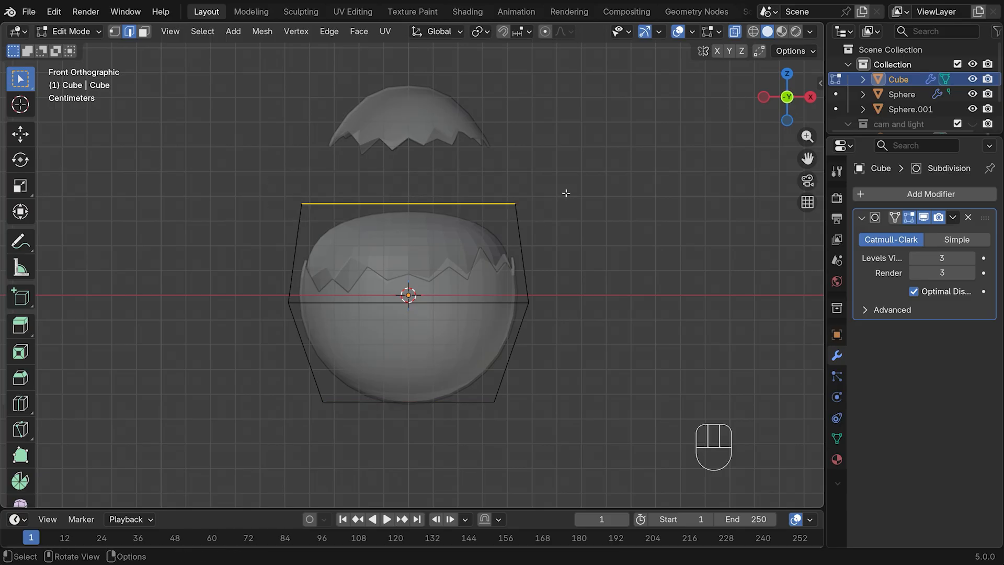
{"action": "key", "text": "s"}
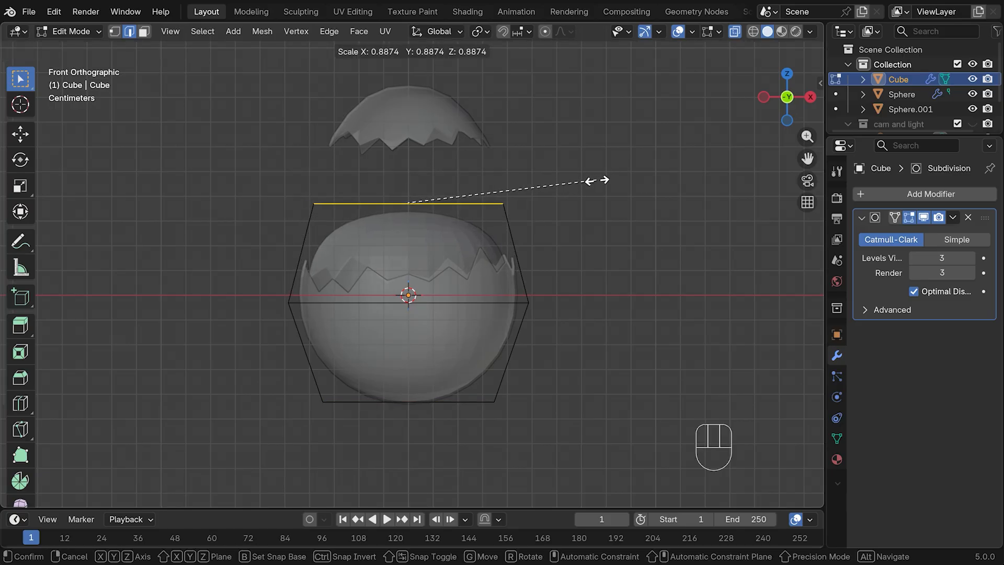
{"action": "left_click", "coordinate": [580, 184]}
{"action": "key", "text": "e"}
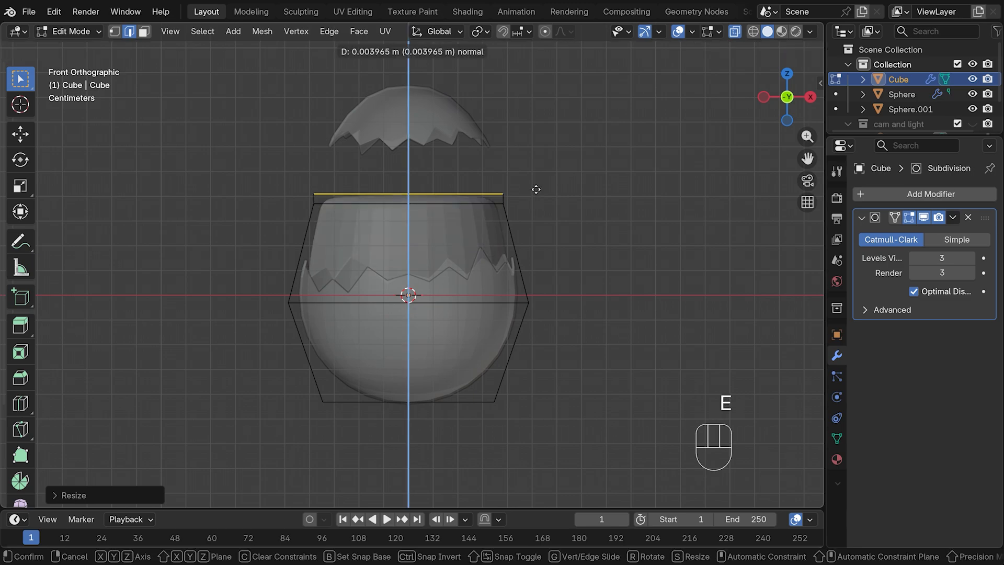
{"action": "left_click", "coordinate": [530, 76]}
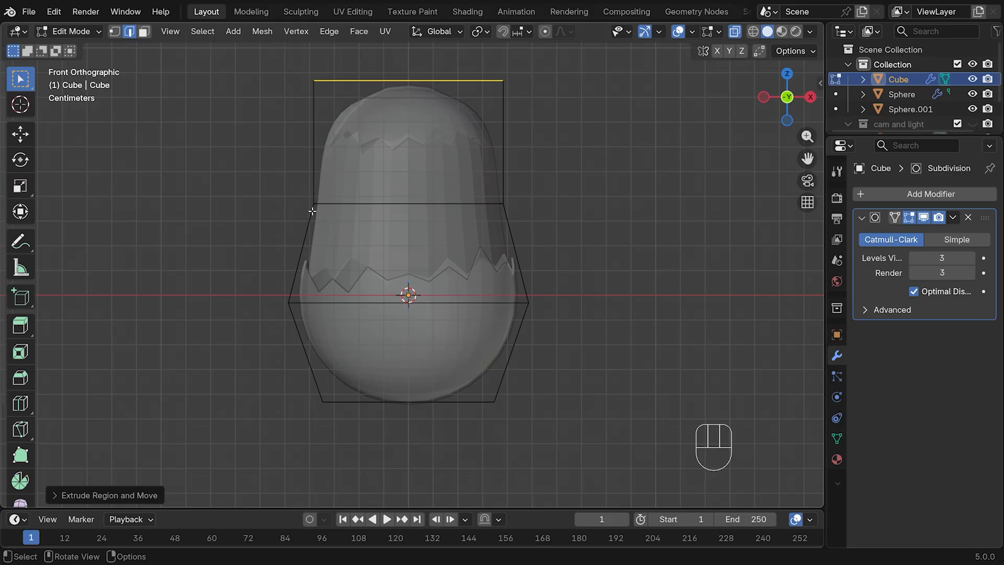
- Scale the edge loop at the base of the extrusion to about 0.61 and slide it down slightly to form a neck
{"action": "middle_click_drag", "start_coordinate": [638, 168], "coordinate": [548, 192]}
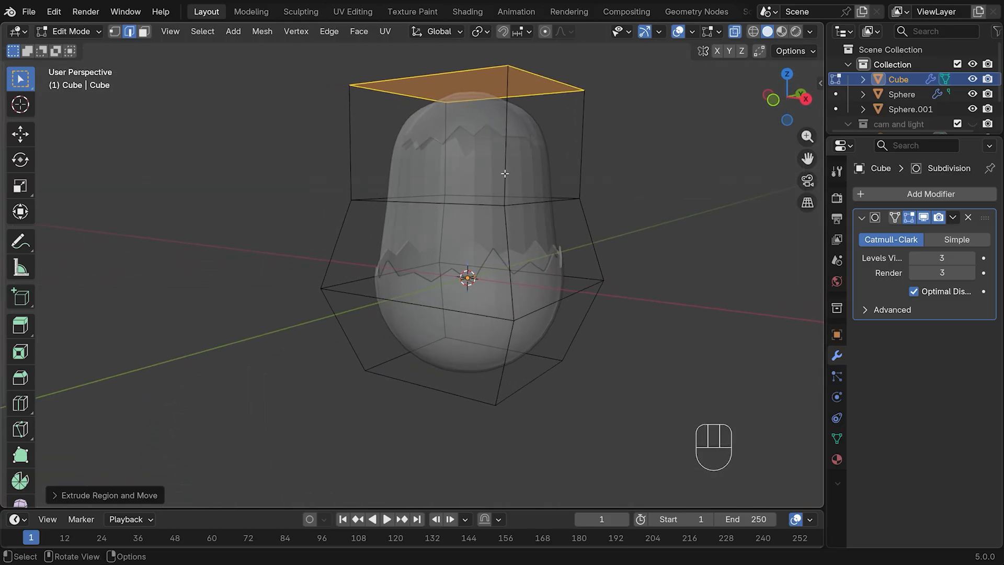
{"action": "left_click", "coordinate": [418, 202], "text": "alt"}
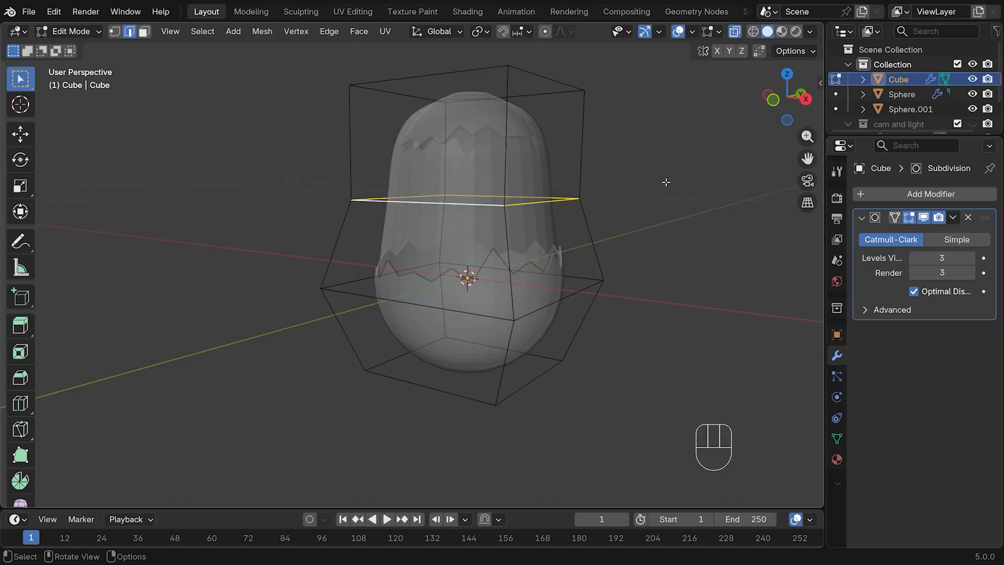
{"action": "key", "text": "KP_1"}
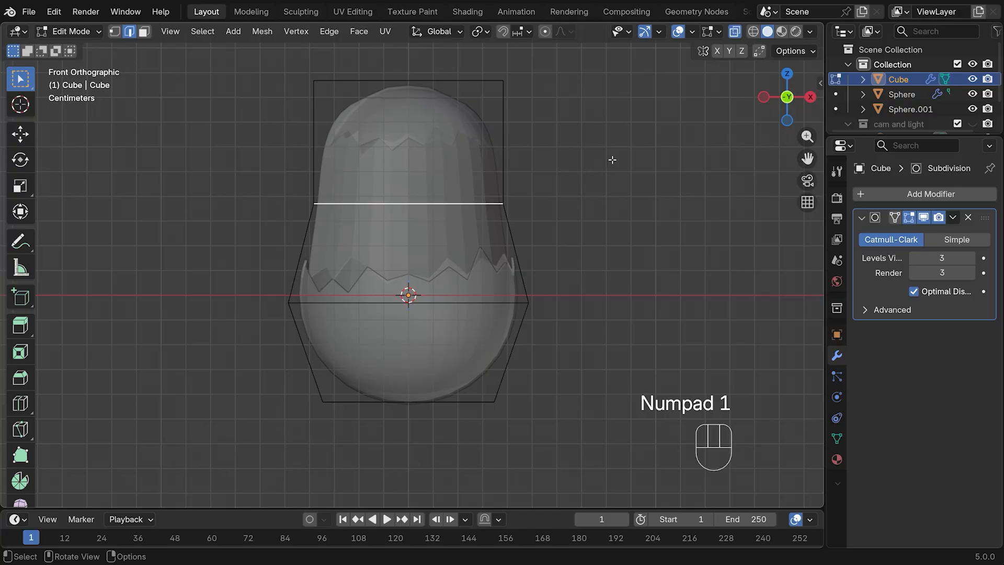
{"action": "key", "text": "s"}
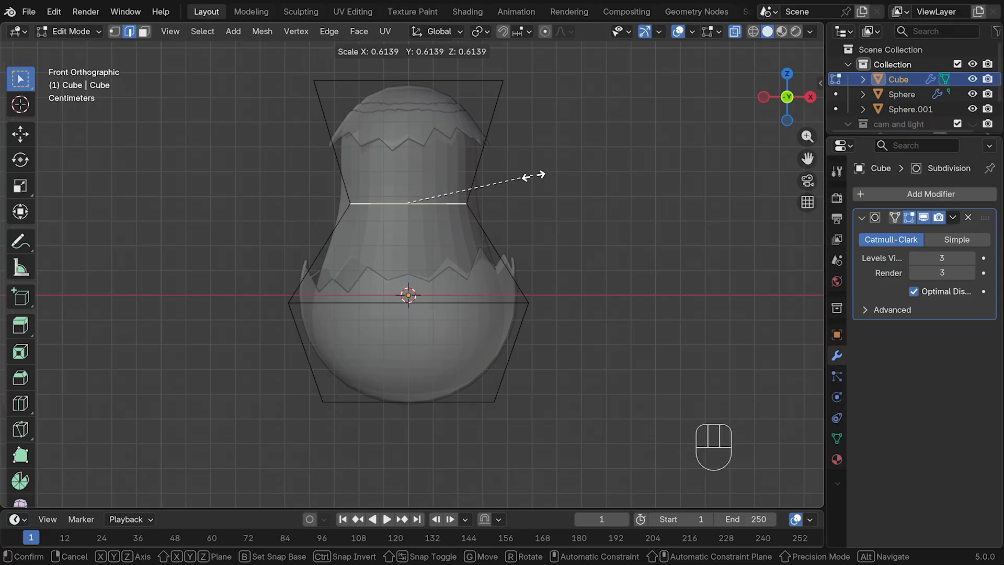
{"action": "left_click", "coordinate": [533, 175]}
{"action": "key", "text": "g"}
{"action": "key", "text": "g"}
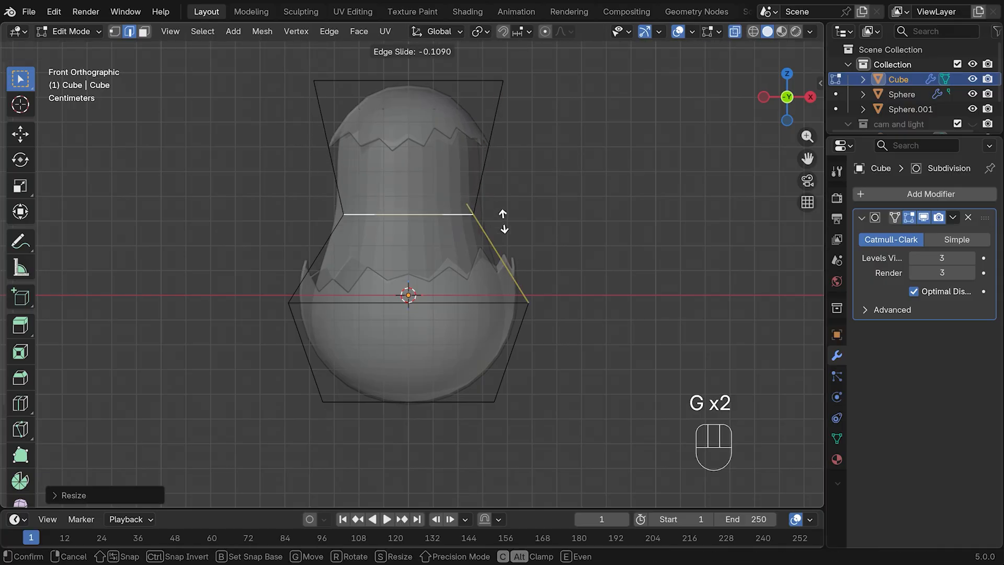
{"action": "left_click", "coordinate": [504, 229]}
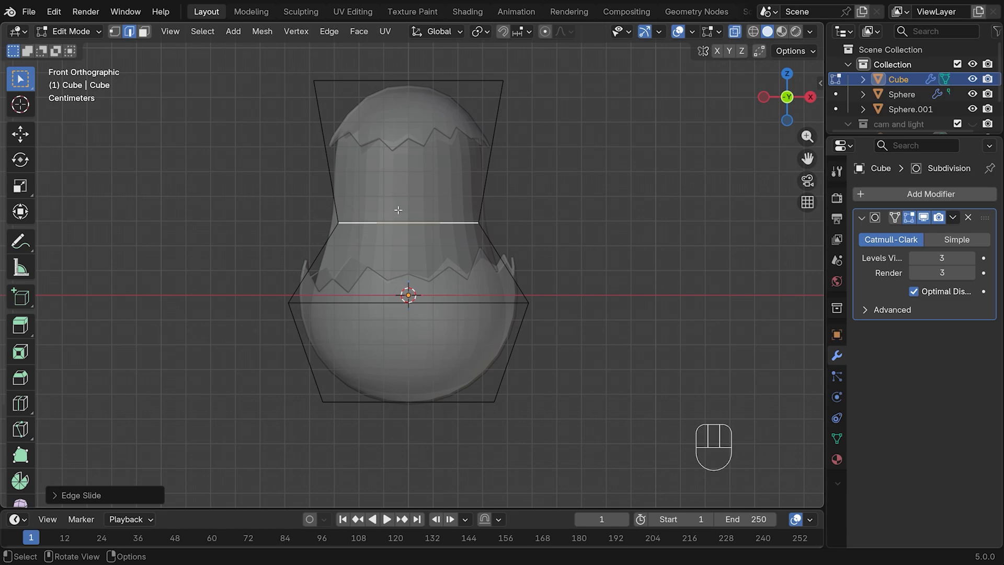
- Add a loop cut in the upper section directly above the neck loop and scale it slightly outward
{"action": "key", "text": "ctrl+r"}
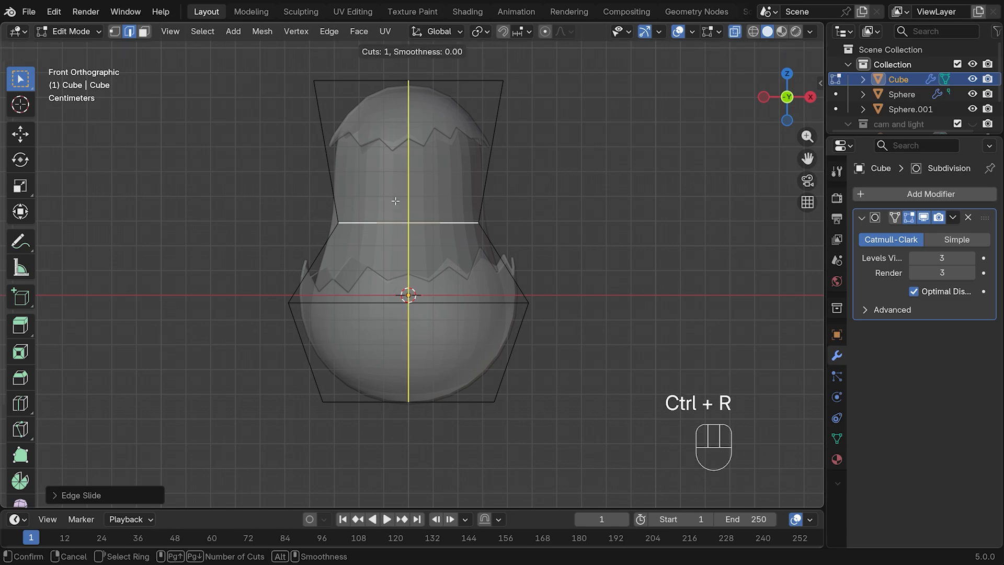
{"action": "left_click", "coordinate": [467, 180]}
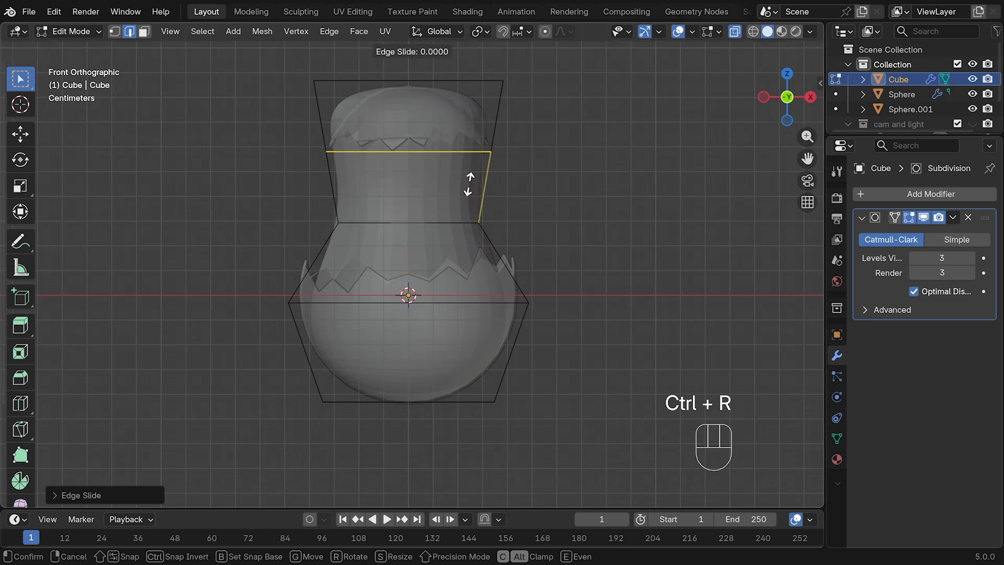
{"action": "left_click", "coordinate": [467, 255]}
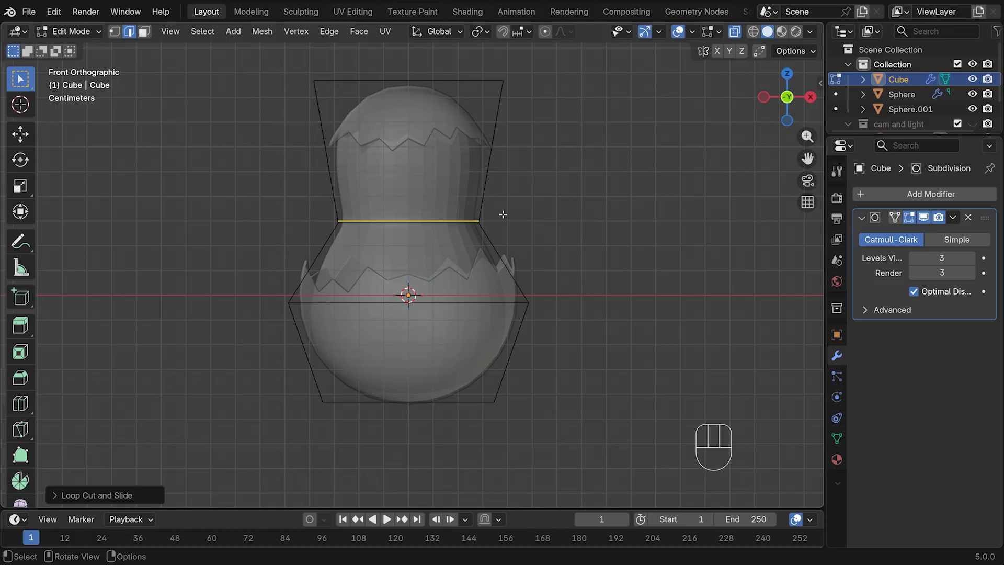
{"action": "key", "text": "s"}
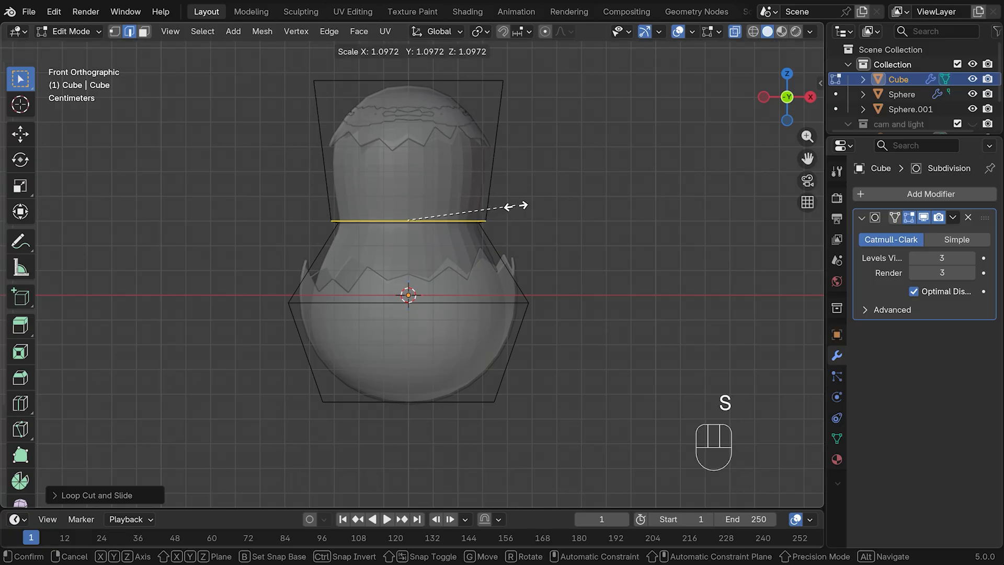
{"action": "left_click", "coordinate": [512, 204]}
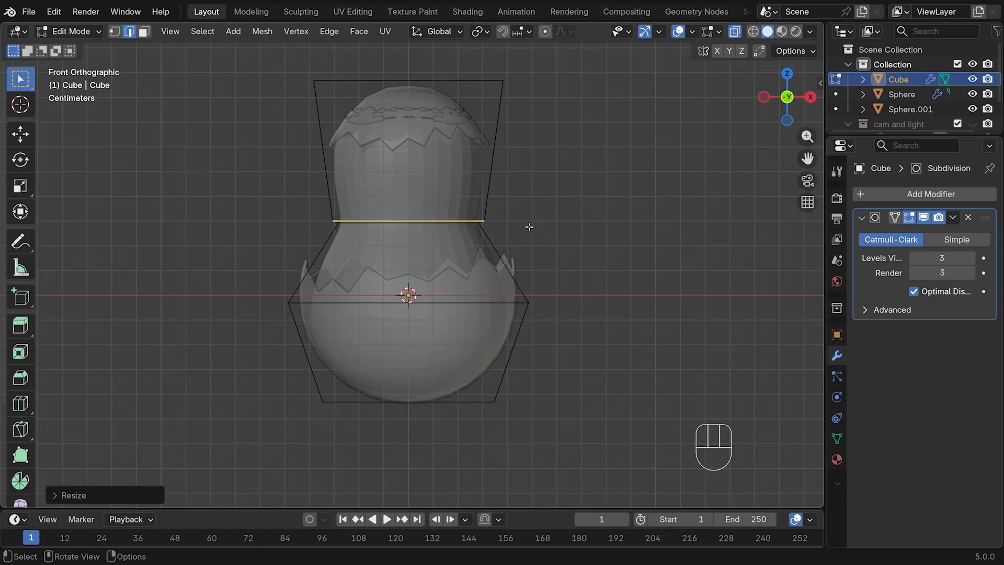
- Add a loop cut directly below the neck loop and scale it outward to about 1.2
{"action": "key", "text": "ctrl+r"}
{"action": "left_click", "coordinate": [499, 230]}
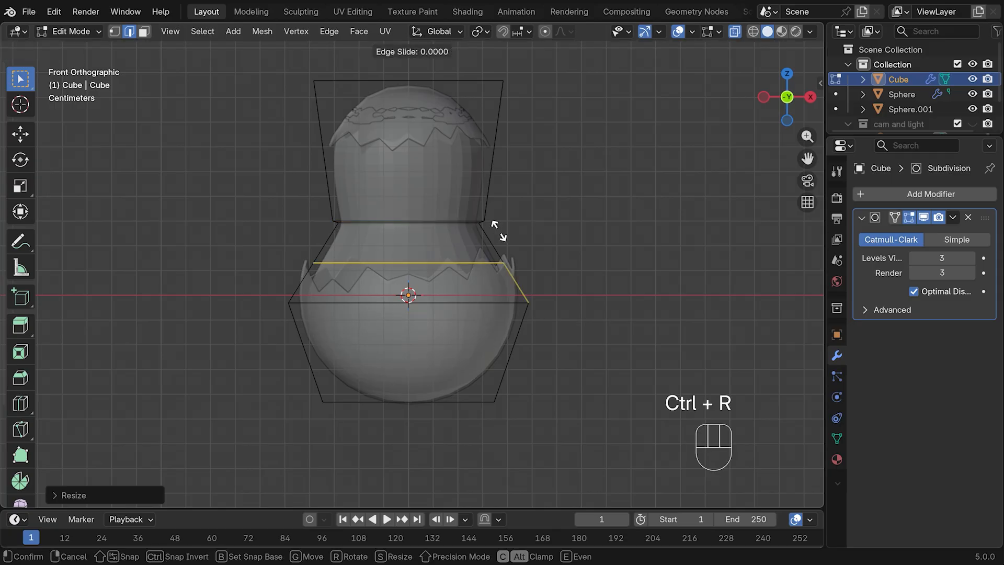
{"action": "left_click", "coordinate": [482, 186]}
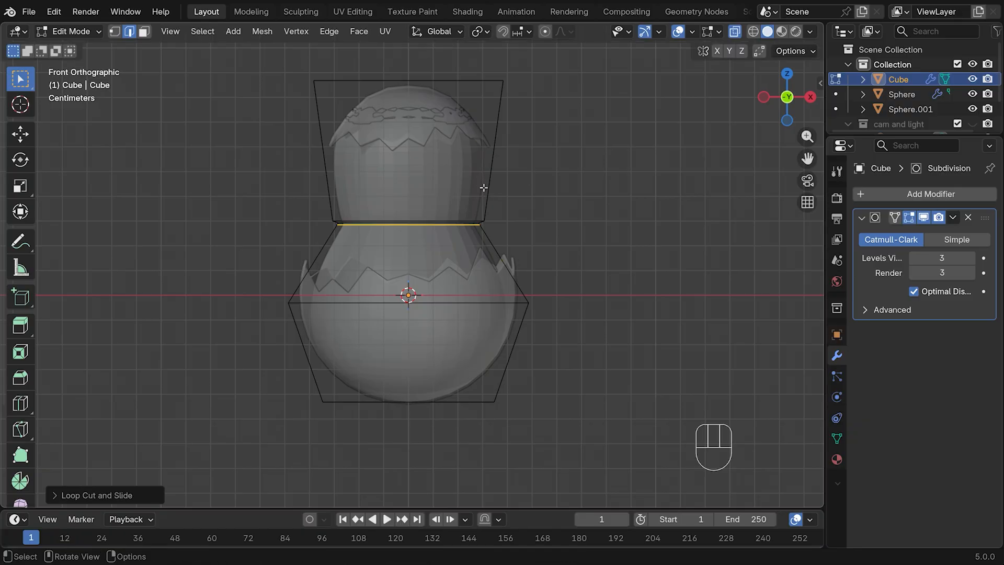
{"action": "key", "text": "s"}
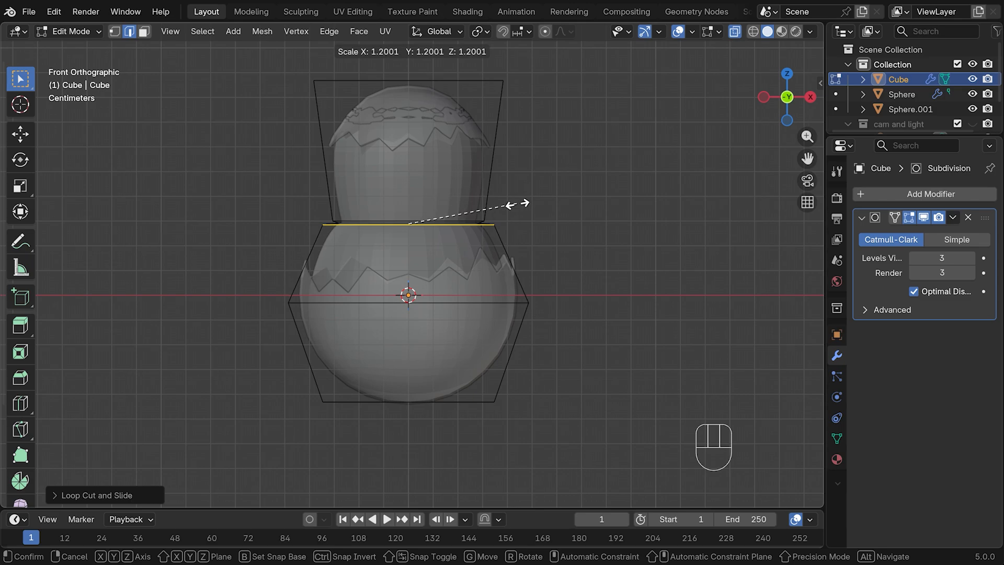
{"action": "left_click", "coordinate": [513, 204]}
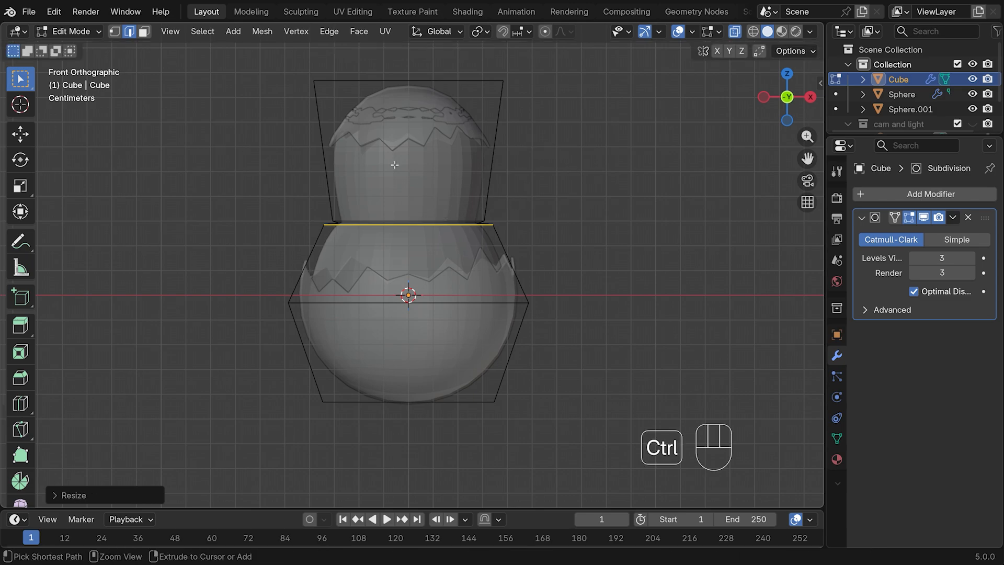
- Add a loop cut halfway up the head section and scale it outward to about 1.28
{"action": "key", "text": "ctrl+r"}
{"action": "left_click", "coordinate": [480, 152]}
{"action": "left_click", "coordinate": [480, 153]}
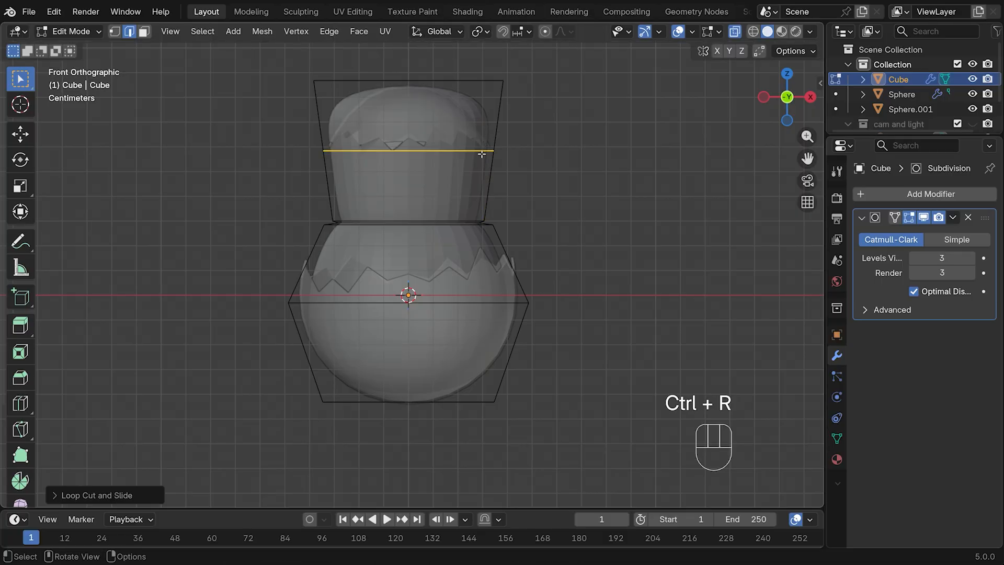
{"action": "key", "text": "s"}
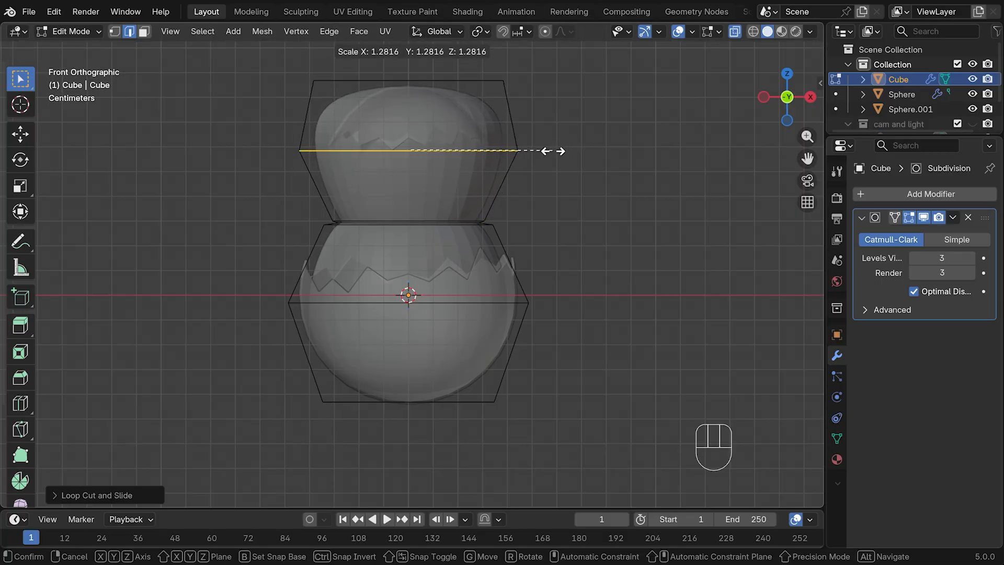
{"action": "left_click", "coordinate": [553, 150]}
- Scale the head's top face down to about 0.2 to round the crown under the upper shell
{"action": "left_click_drag", "start_coordinate": [301, 67], "coordinate": [564, 130]}
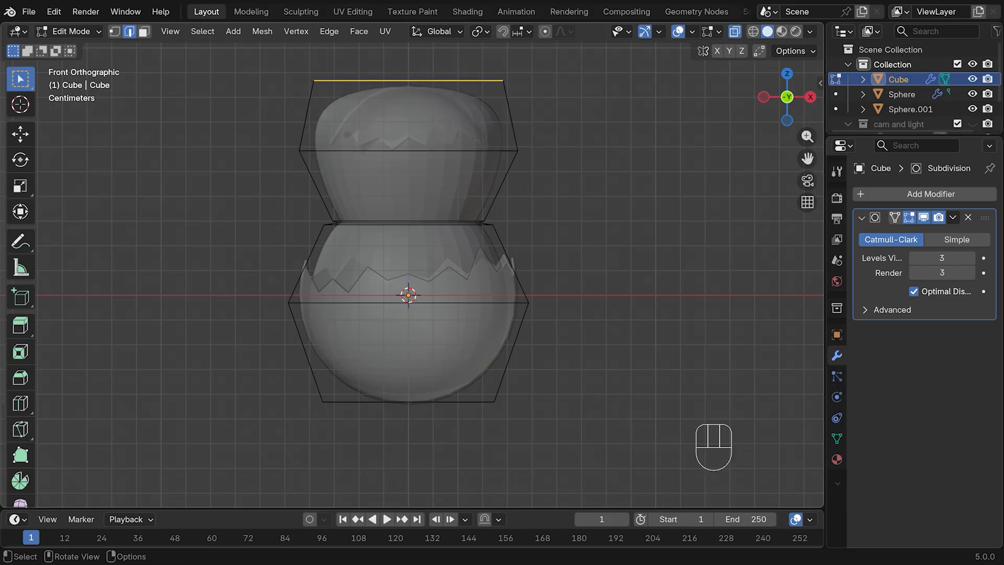
{"action": "key", "text": "s"}
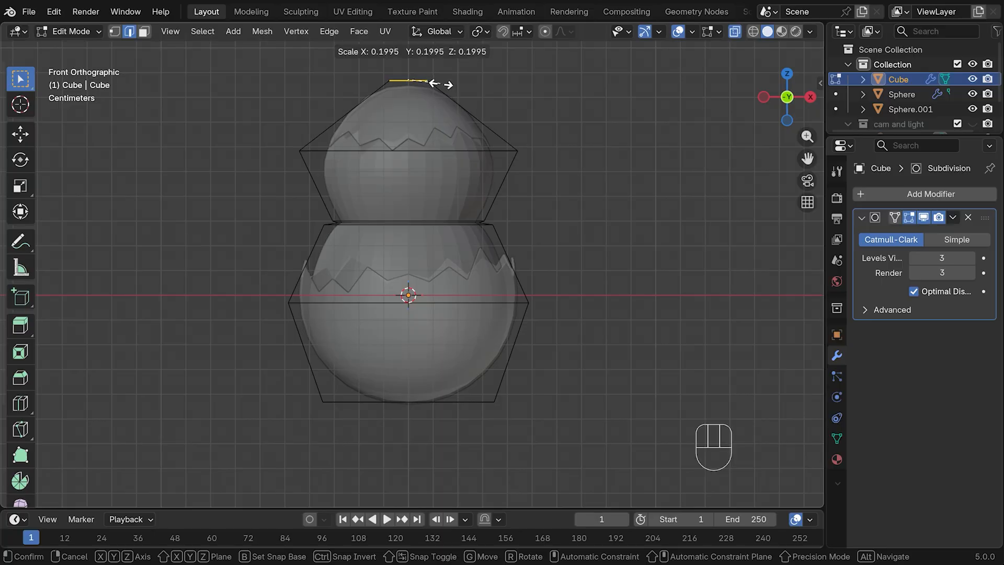
{"action": "left_click", "coordinate": [440, 84]}
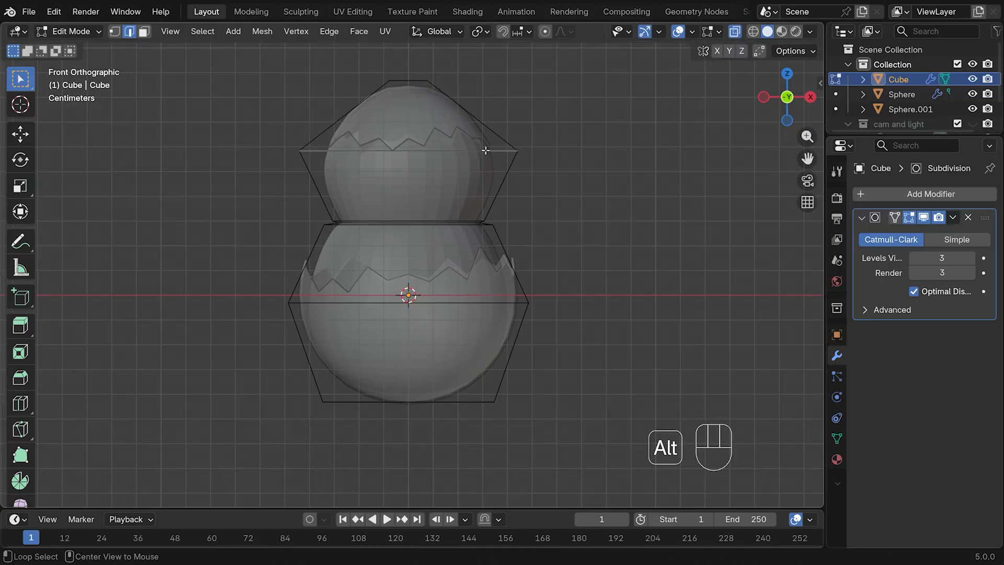
- Slide the head's widest edge loop down toward the neck by a factor of about 0.13
{"action": "left_click", "coordinate": [534, 149], "text": "alt"}
{"action": "key", "text": "g"}
{"action": "key", "text": "g"}
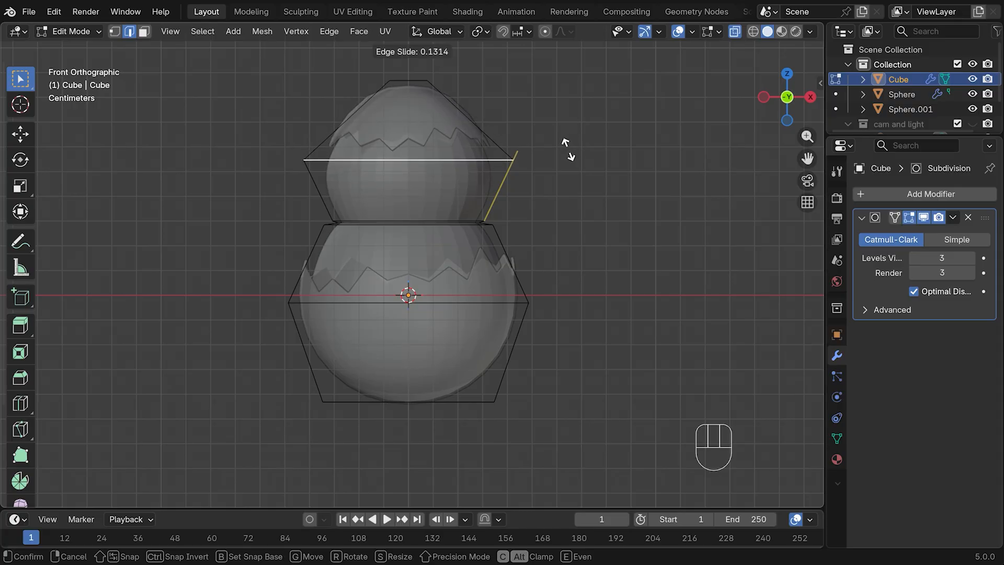
{"action": "left_click", "coordinate": [566, 150]}
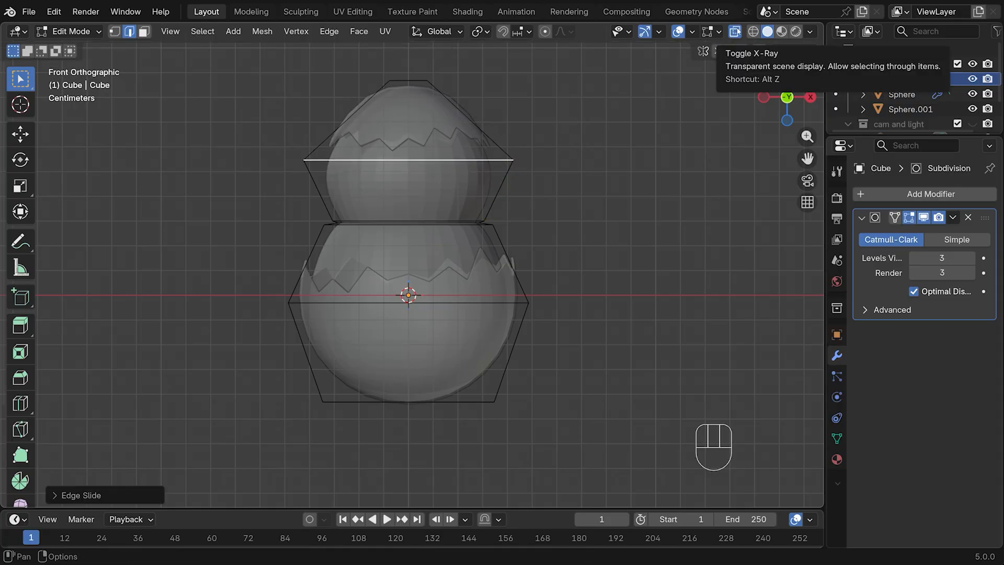
- Turn off X-ray display, return to Object Mode and shade the cube-based figure smooth
{"action": "left_click", "coordinate": [734, 31]}
{"action": "middle_click_drag", "start_coordinate": [675, 174], "coordinate": [583, 175]}
{"action": "key", "text": "Tab"}
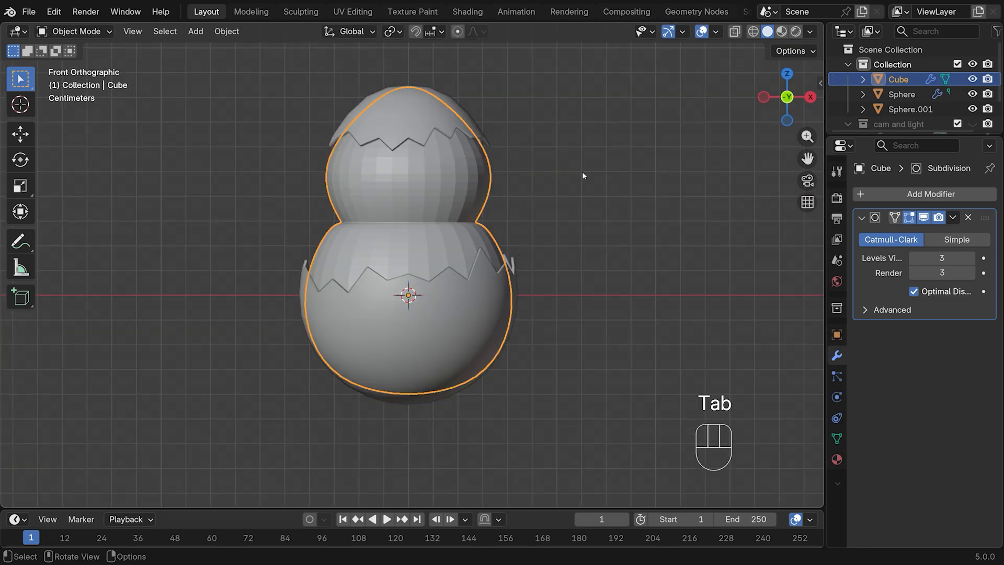
{"action": "right_click", "coordinate": [438, 174]}
{"action": "left_click", "coordinate": [420, 115]}
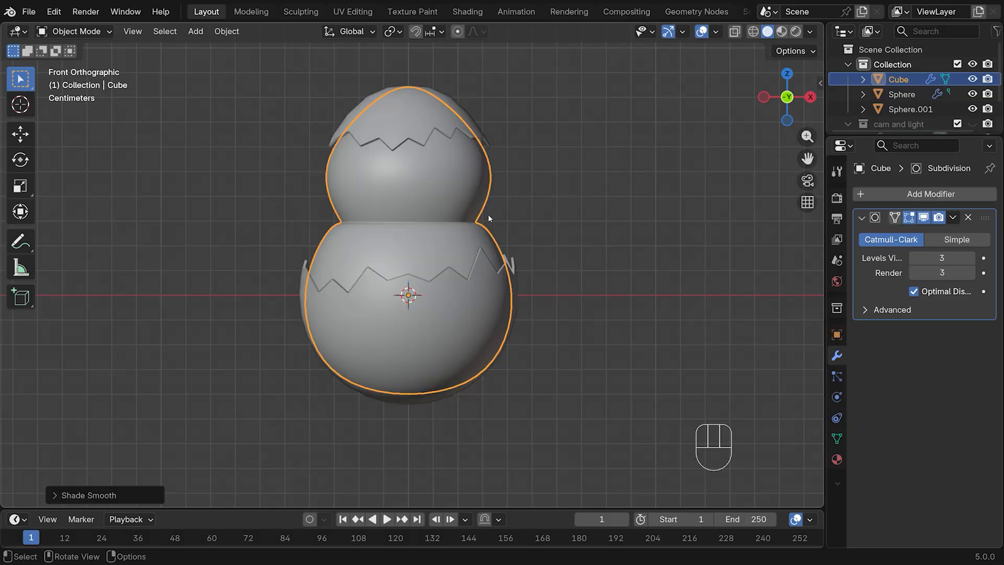
- Flatten the upper eggshell by scaling it along Z to about 0.88
{"action": "left_click", "coordinate": [413, 112]}
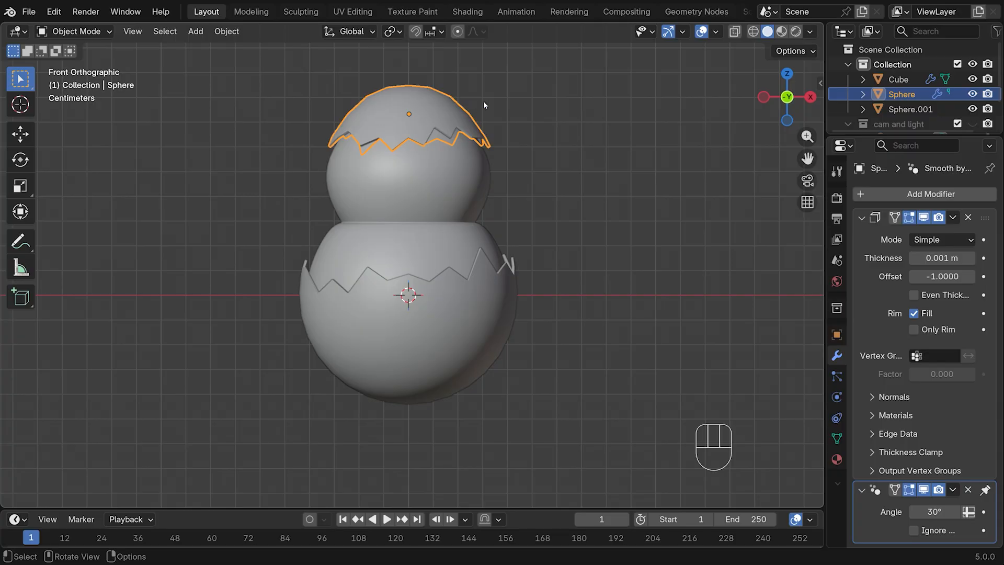
{"action": "key", "text": "s"}
{"action": "key", "text": "z"}
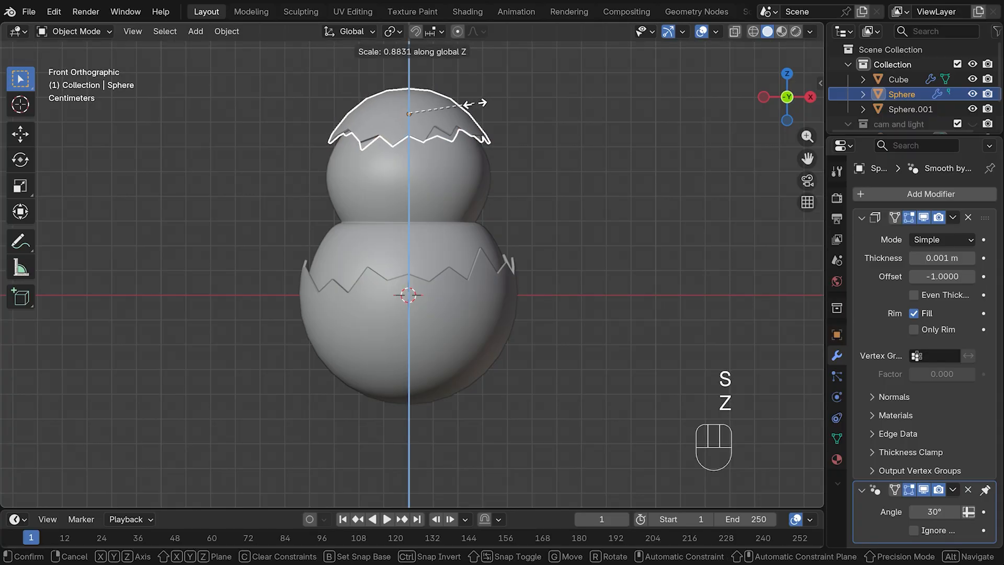
{"action": "left_click", "coordinate": [477, 103]}
- In the right side view, raise the upper shell slightly, tilt it and shift it about 0.003 m so it rests askew on the head
{"action": "key", "text": "KP_3"}
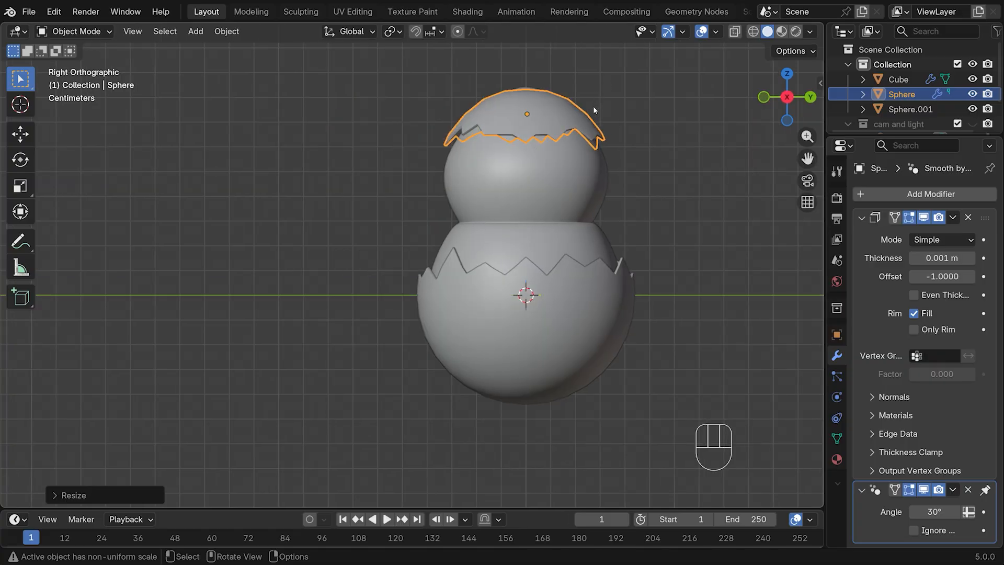
{"action": "key", "text": "g"}
{"action": "key", "text": "z"}
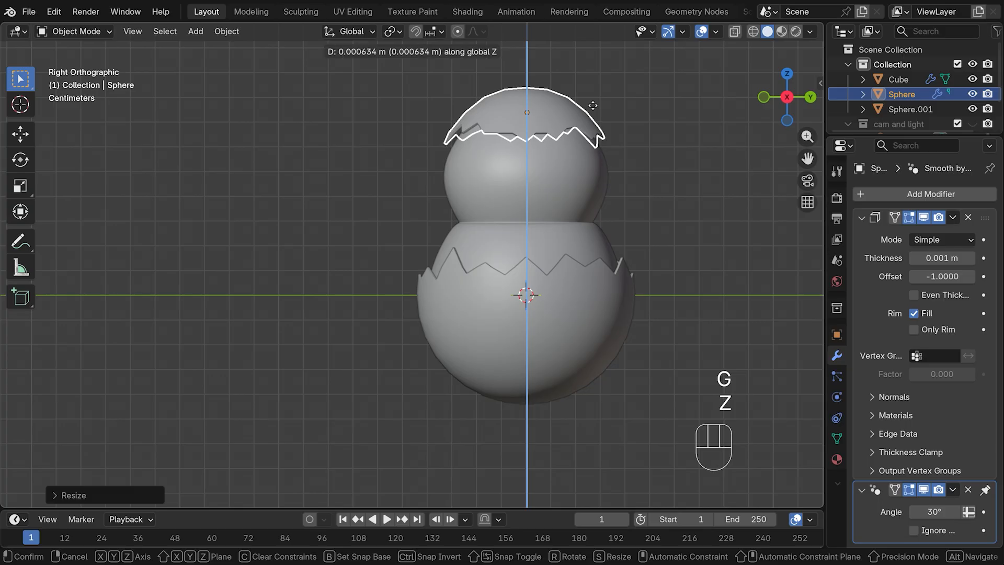
{"action": "left_click", "coordinate": [592, 100]}
{"action": "key", "text": "r"}
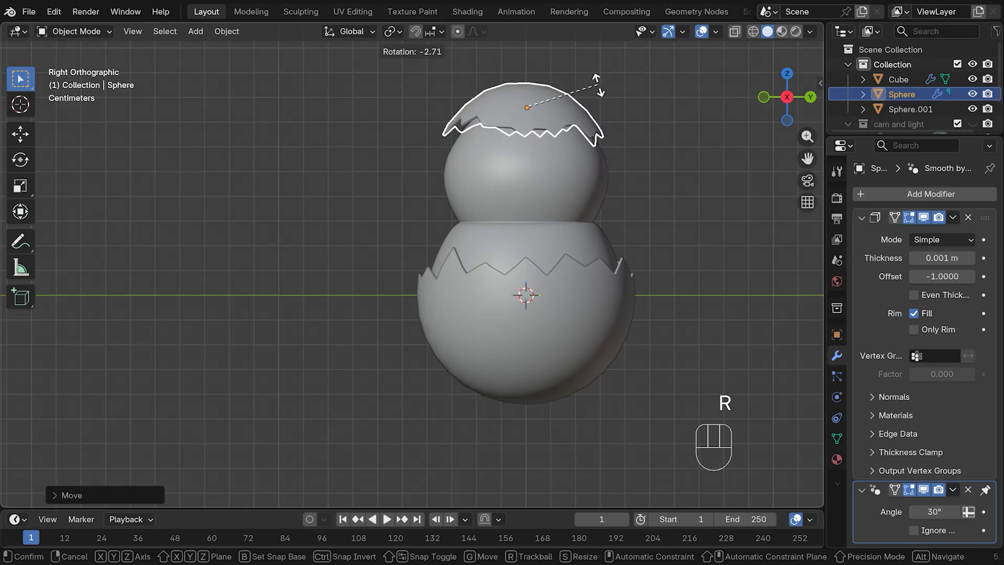
{"action": "left_click", "coordinate": [575, 103]}
{"action": "key", "text": "g"}
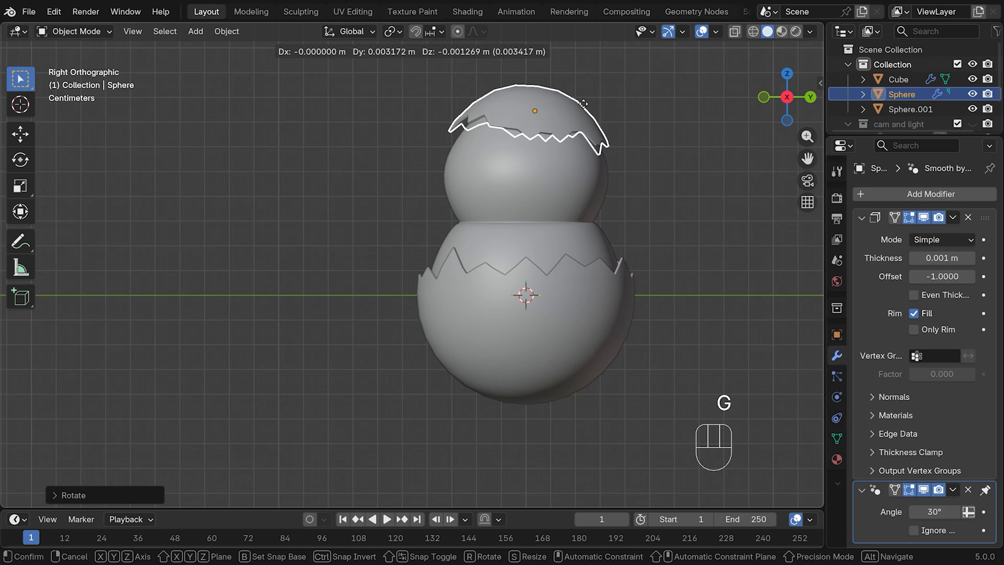
{"action": "left_click", "coordinate": [583, 103]}
{"action": "left_click", "coordinate": [621, 137]}
- Raise the figure and both shell halves together about 0.045 m so the egg sits on the ground line
{"action": "key", "text": "KP_1"}
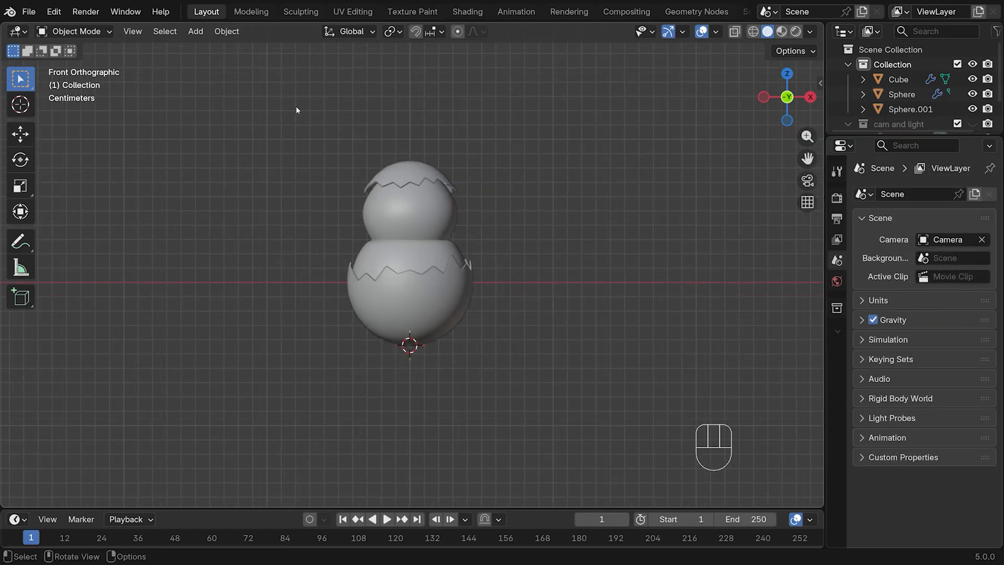
{"action": "left_click_drag", "start_coordinate": [296, 107], "coordinate": [610, 389]}
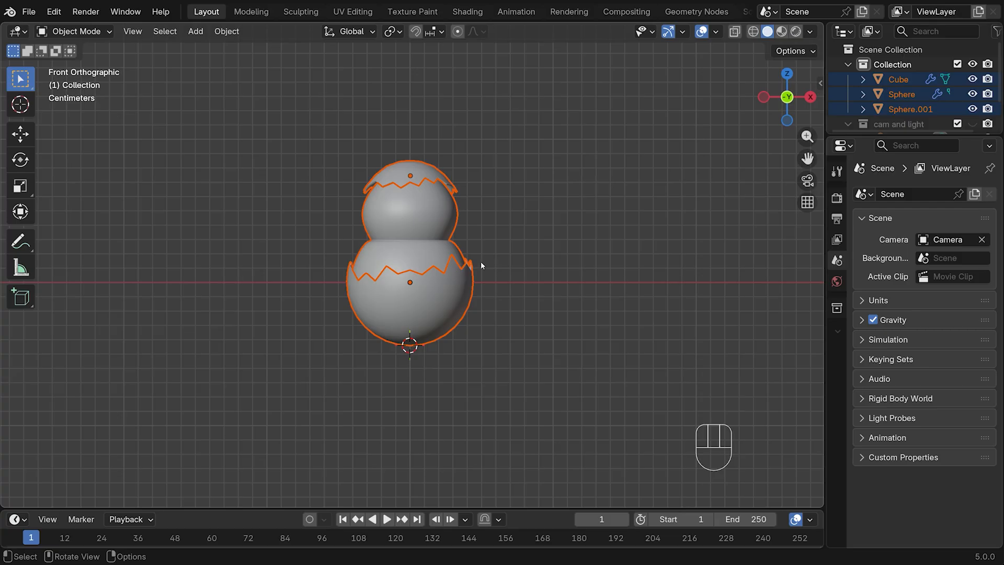
{"action": "key", "text": "g"}
{"action": "key", "text": "z"}
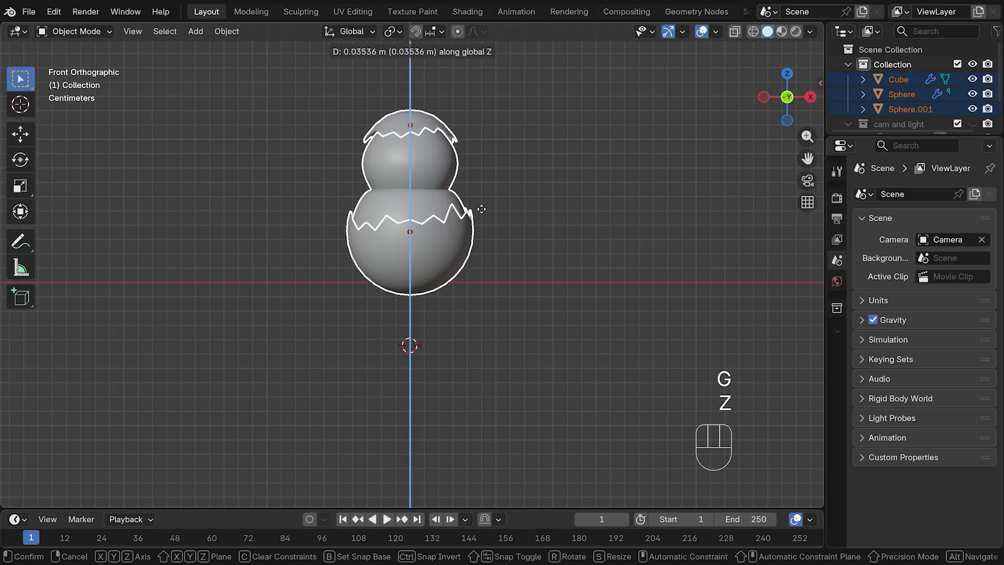
{"action": "left_click", "coordinate": [478, 195]}
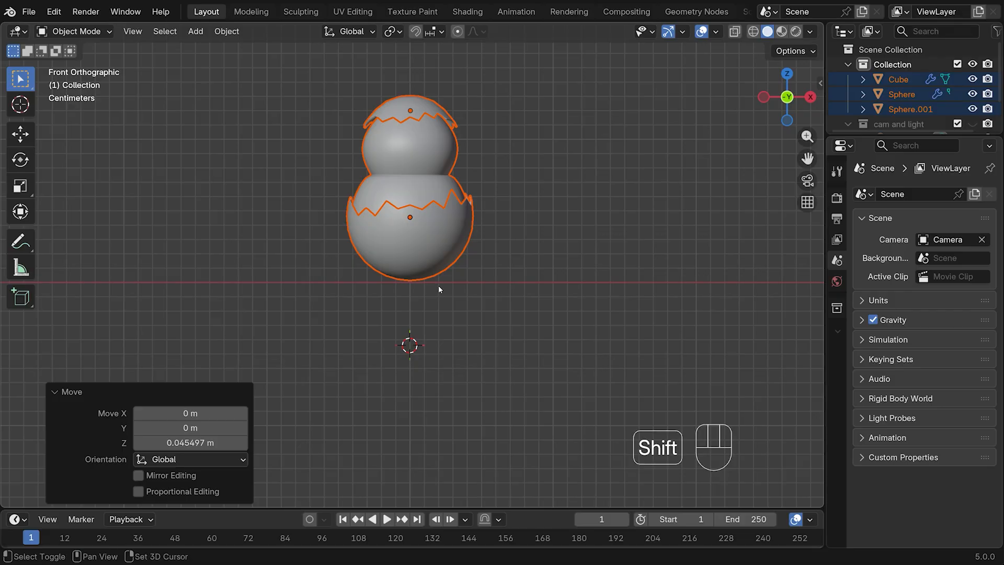
- Reset the 3D cursor to the world origin and add a mesh circle with 64 vertices there
{"action": "key", "text": "shift+s"}
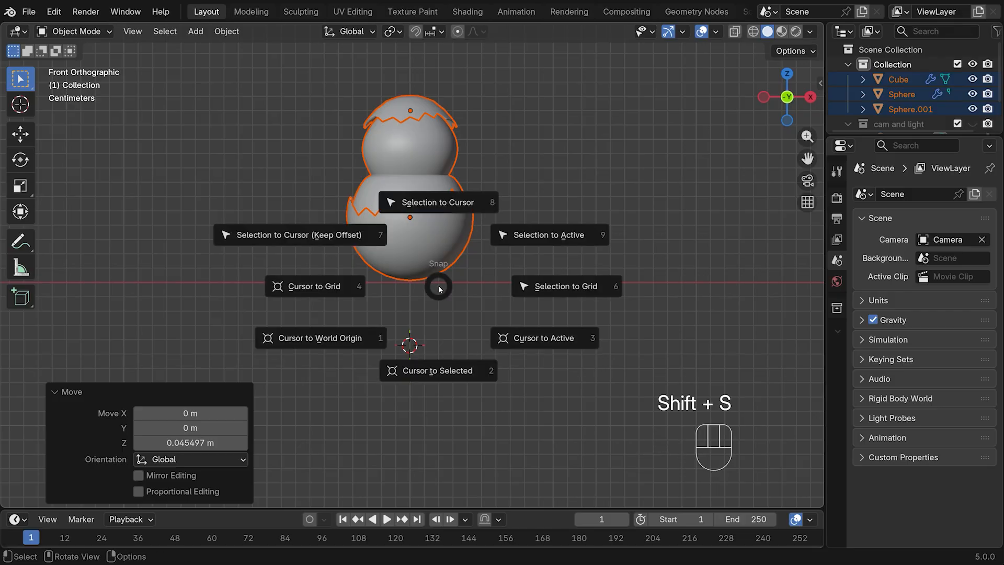
{"action": "left_click", "coordinate": [313, 340]}
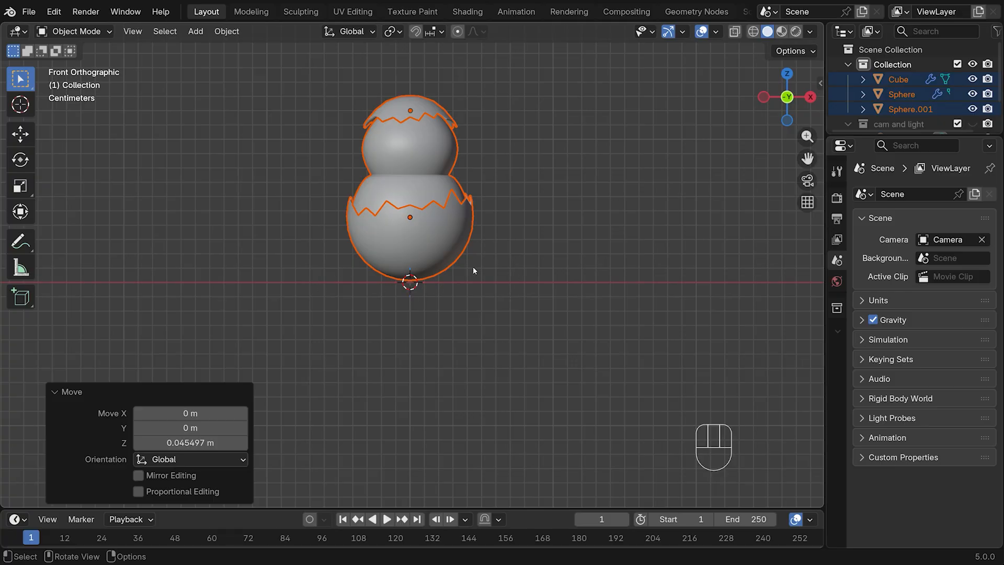
{"action": "key", "text": "shift+a"}
{"action": "mouse_move", "coordinate": [478, 261]}
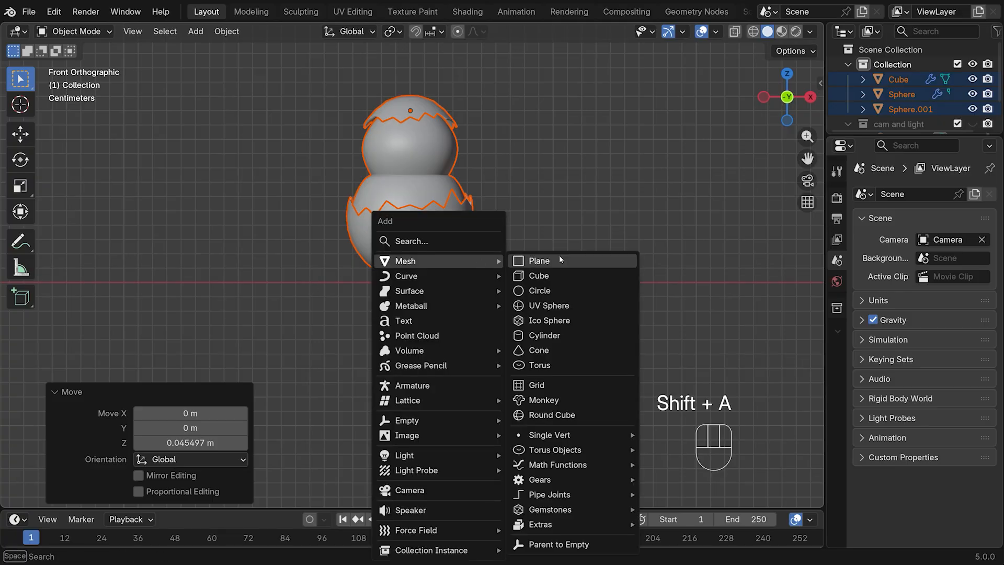
{"action": "left_click", "coordinate": [556, 290]}
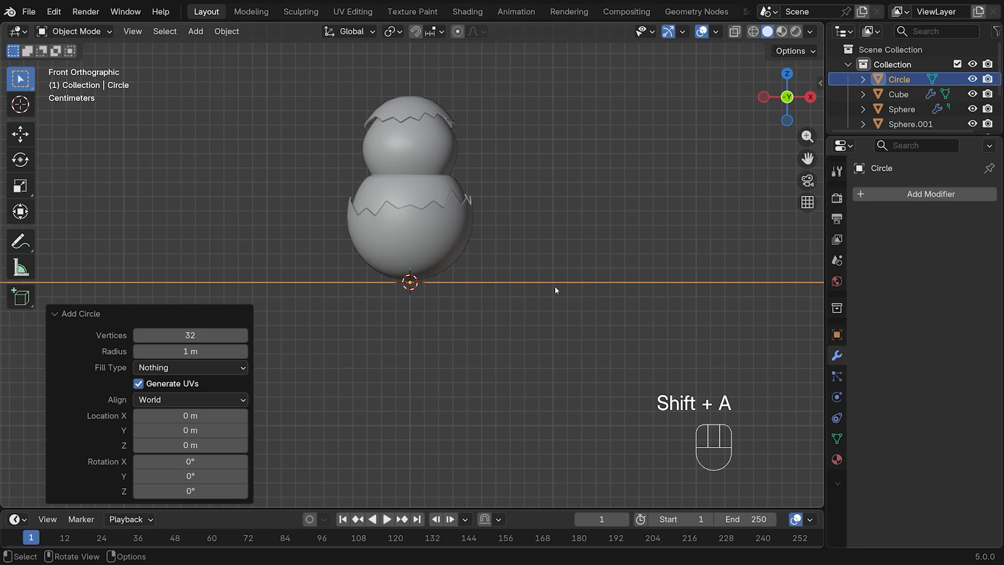
{"action": "left_click", "coordinate": [200, 334]}
{"action": "type", "text": "64"}
{"action": "key", "text": "Return"}
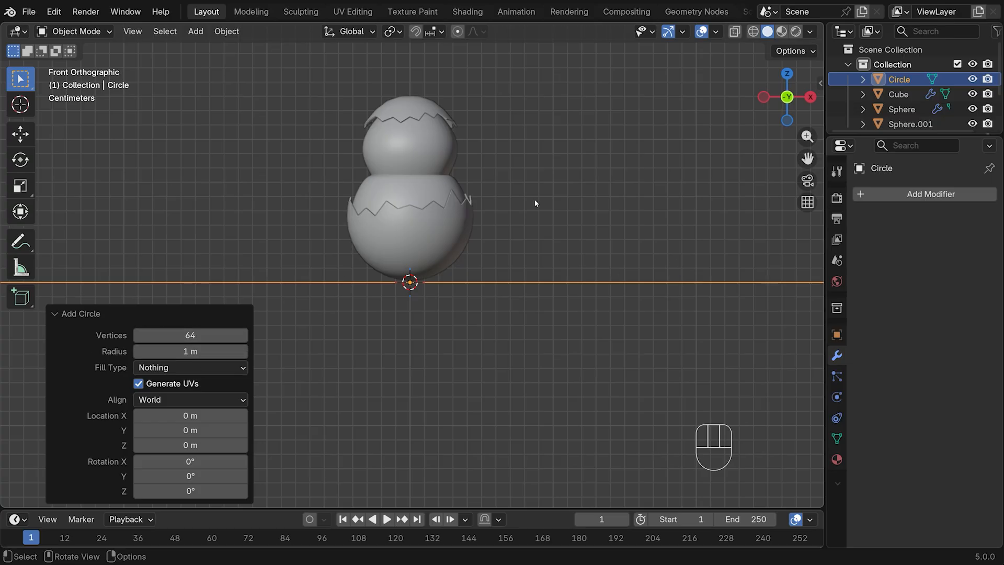
- Scale the circle down to about 0.023, enlarge it by about 1.34 under the egg, and apply its scale
{"action": "key", "text": "s"}
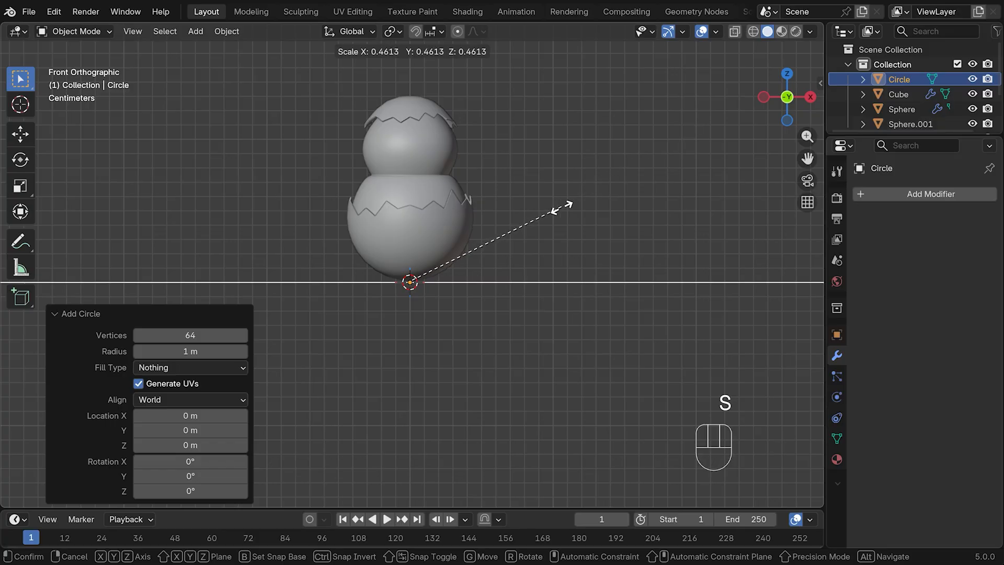
{"action": "left_click", "coordinate": [418, 282]}
{"action": "key", "text": "s"}
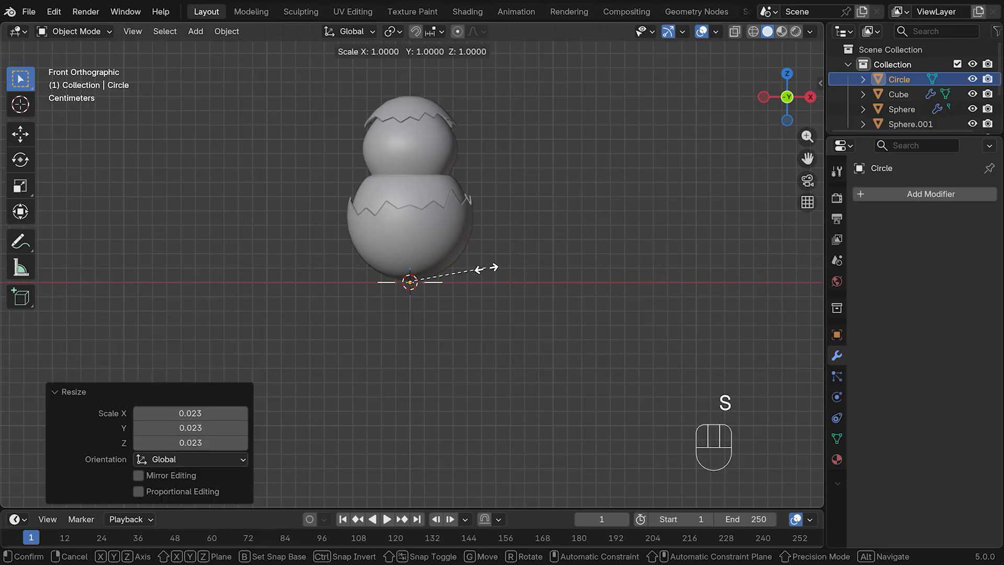
{"action": "left_click", "coordinate": [517, 257]}
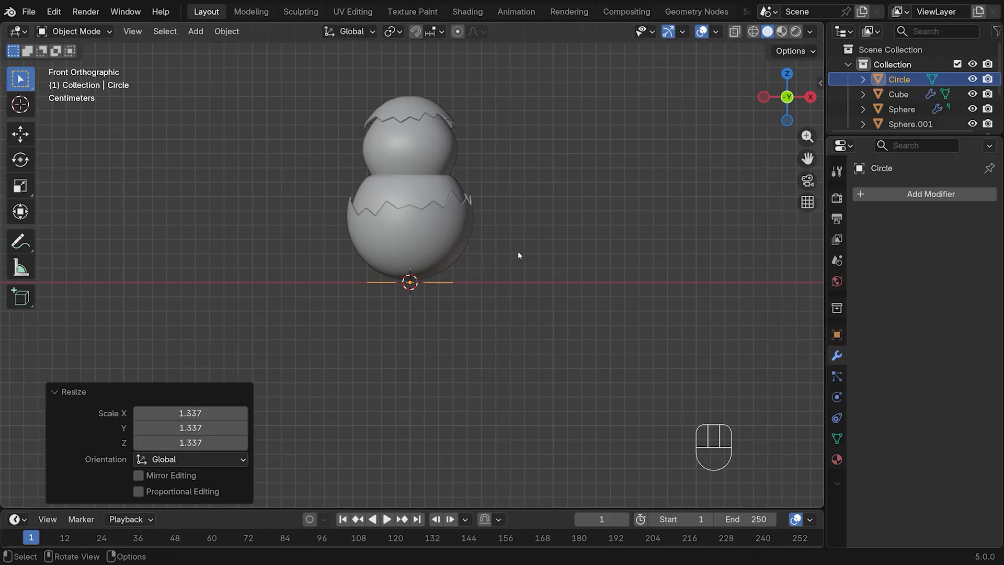
{"action": "key", "text": "ctrl+a"}
{"action": "left_click", "coordinate": [519, 247]}
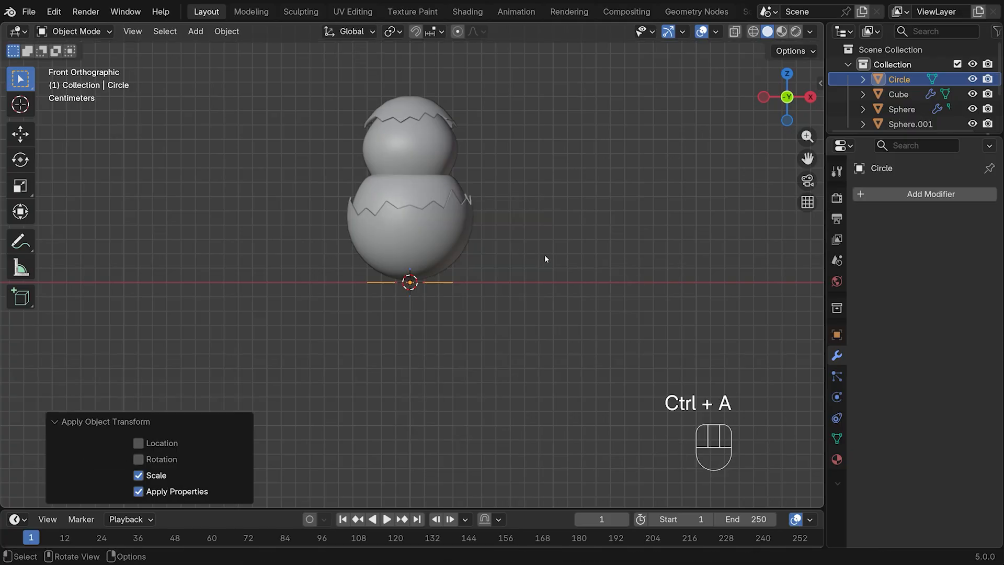
- Extrude the whole circle about 0.028 m straight up along Z to form a wall around the egg's base
{"action": "key", "text": "Tab"}
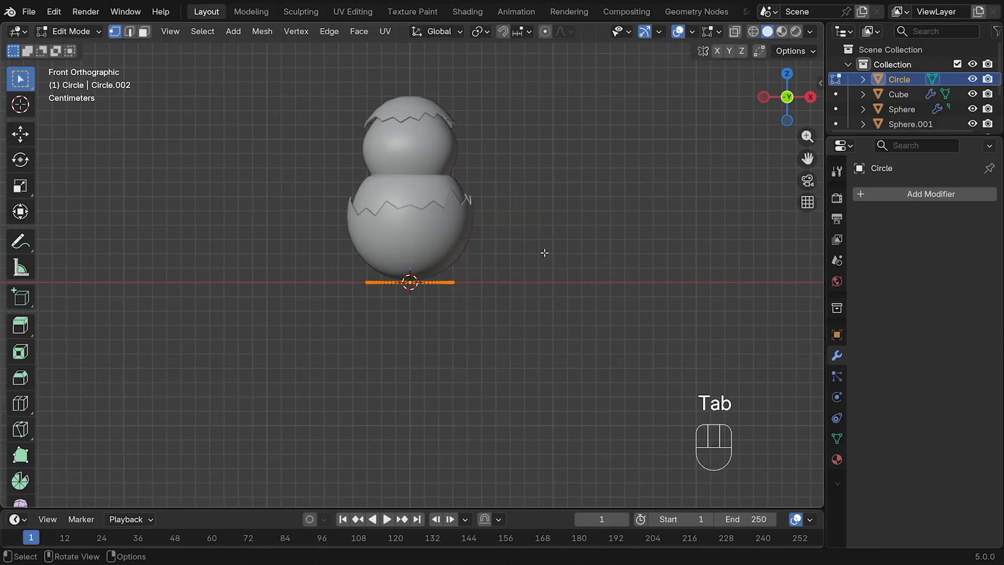
{"action": "scroll", "coordinate": [544, 253], "scroll_direction": "up", "scroll_amount": 6}
{"action": "scroll", "coordinate": [544, 253], "scroll_direction": "down", "scroll_amount": 1}
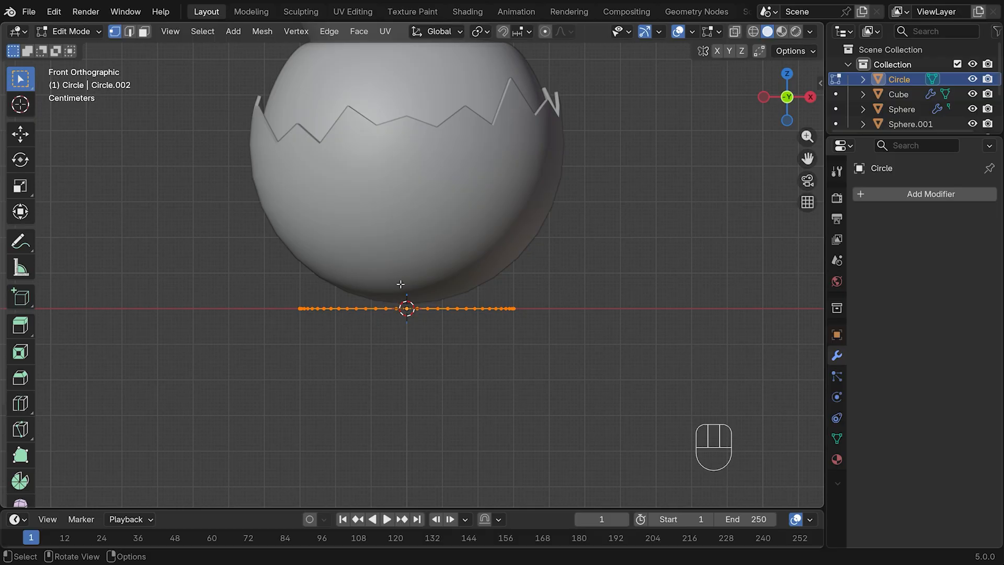
{"action": "middle_click_drag", "start_coordinate": [338, 312], "coordinate": [482, 267]}
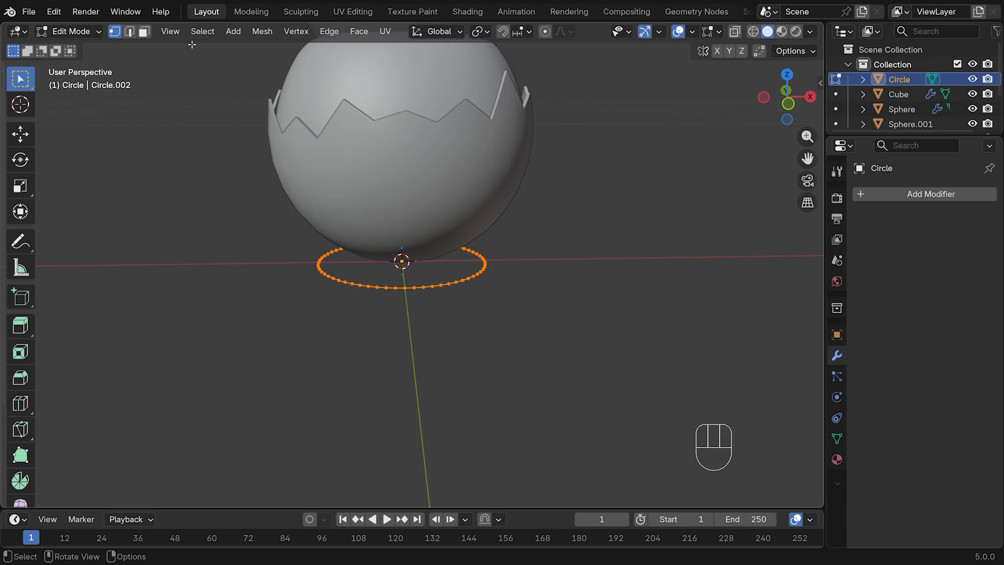
{"action": "key", "text": "KP_1"}
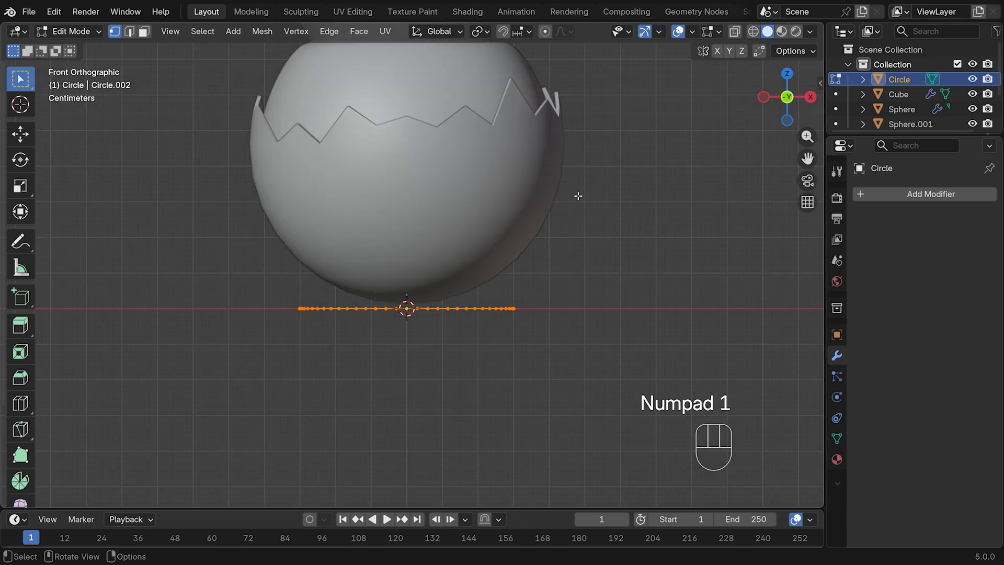
{"action": "key", "text": "e"}
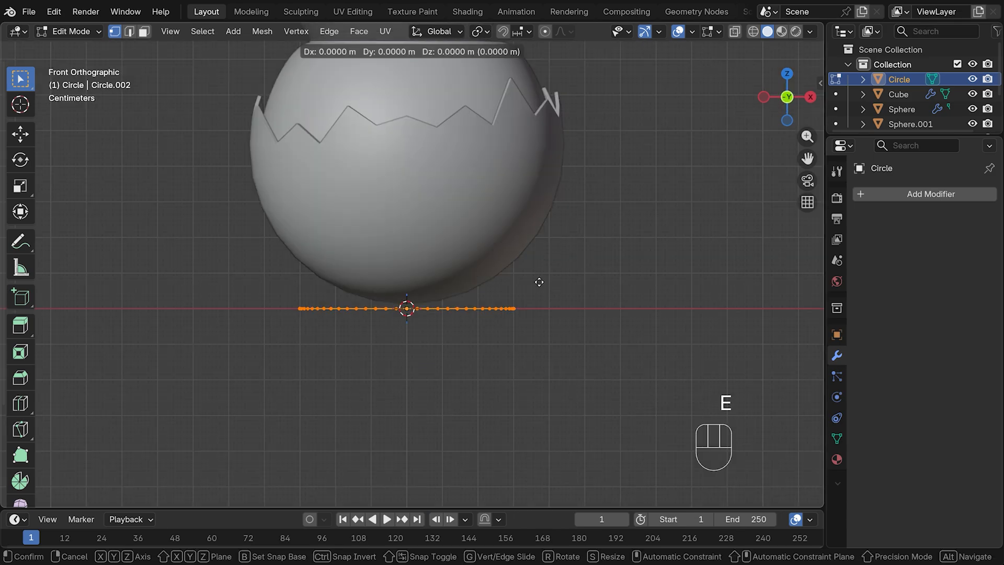
{"action": "key", "text": "z"}
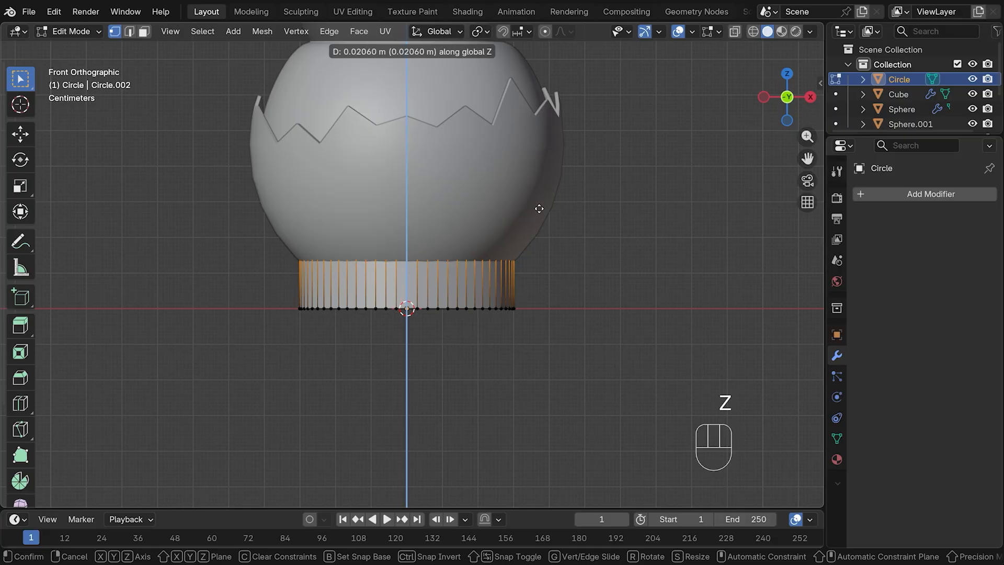
{"action": "left_click", "coordinate": [534, 182]}
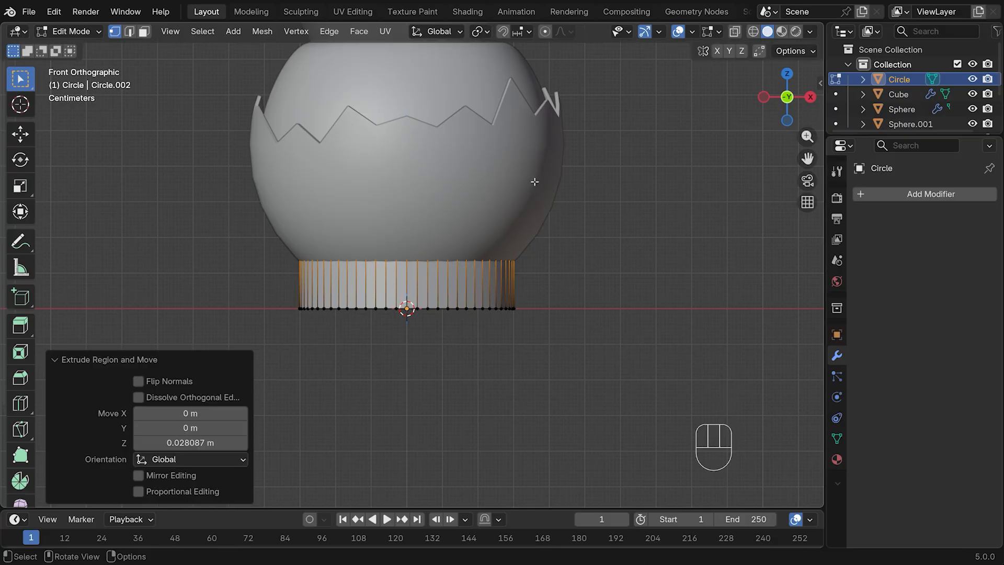
- With X-ray display on, scale the wall's upper rim outward to about 1.43 so it flares around the lower shell
{"action": "key", "text": "alt+z"}
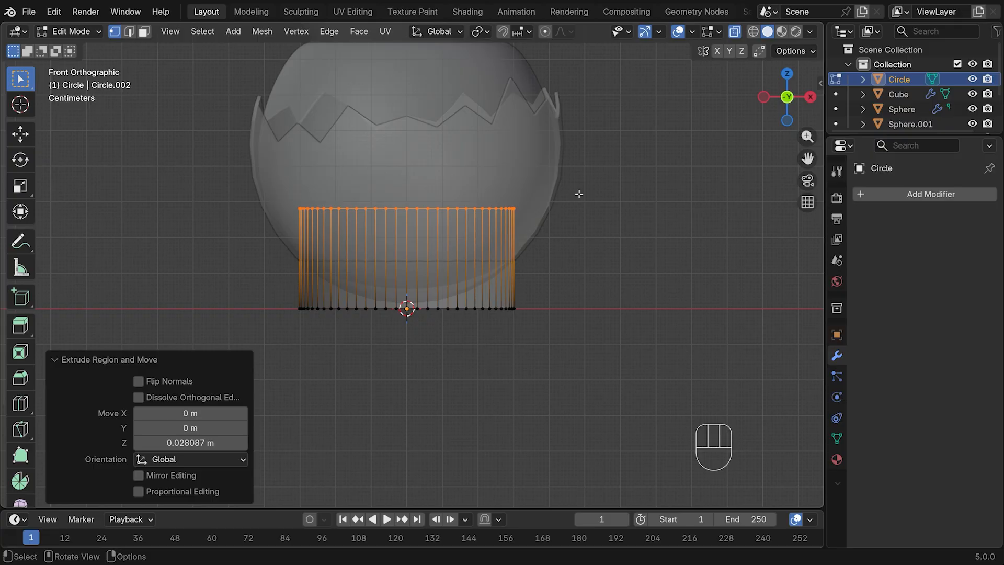
{"action": "key", "text": "s"}
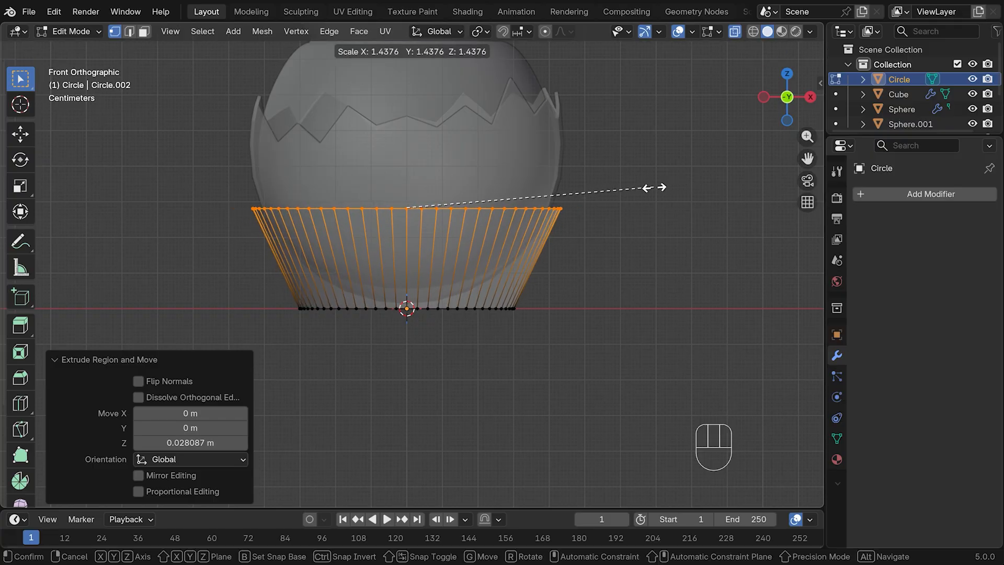
{"action": "left_click", "coordinate": [652, 188]}
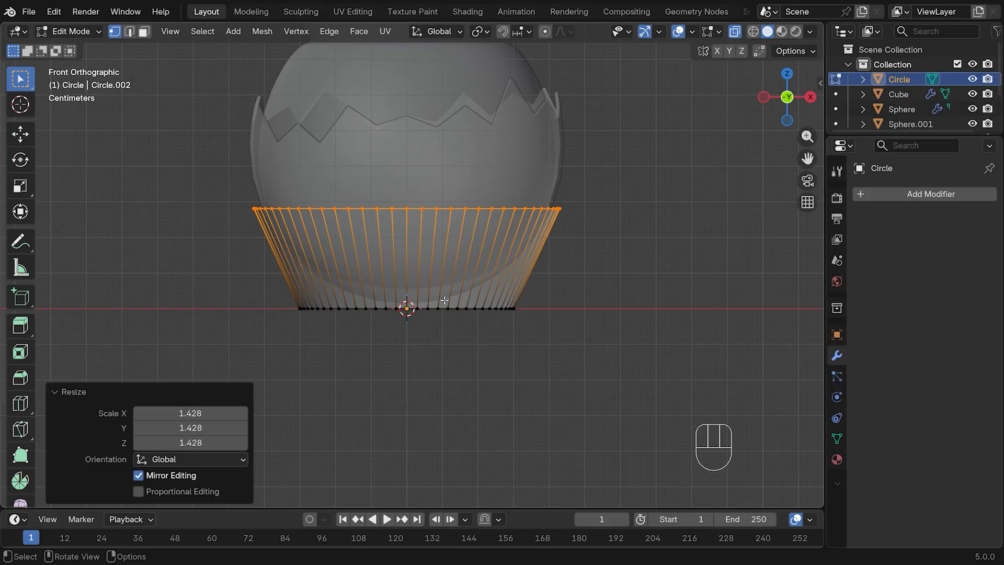
- Scale the cup wall's bottom ring of vertices inward to about 0.93
{"action": "left_click_drag", "start_coordinate": [269, 293], "coordinate": [648, 347]}
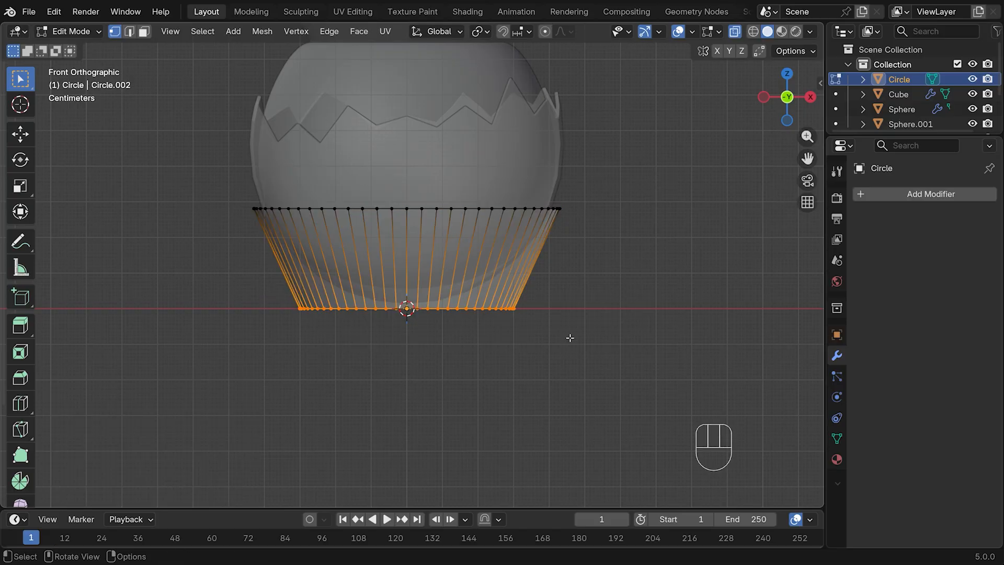
{"action": "key", "text": "s"}
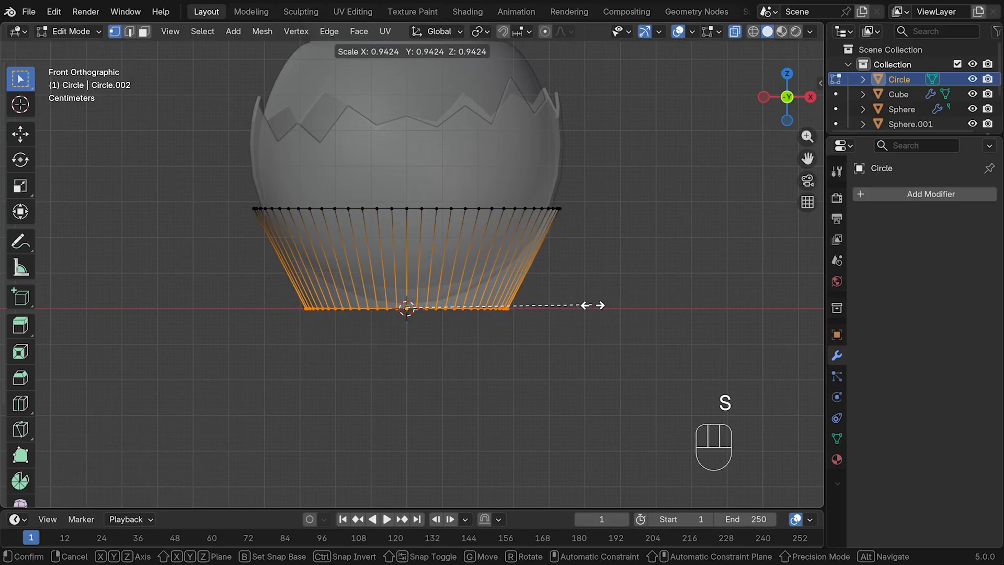
{"action": "left_click", "coordinate": [590, 304]}
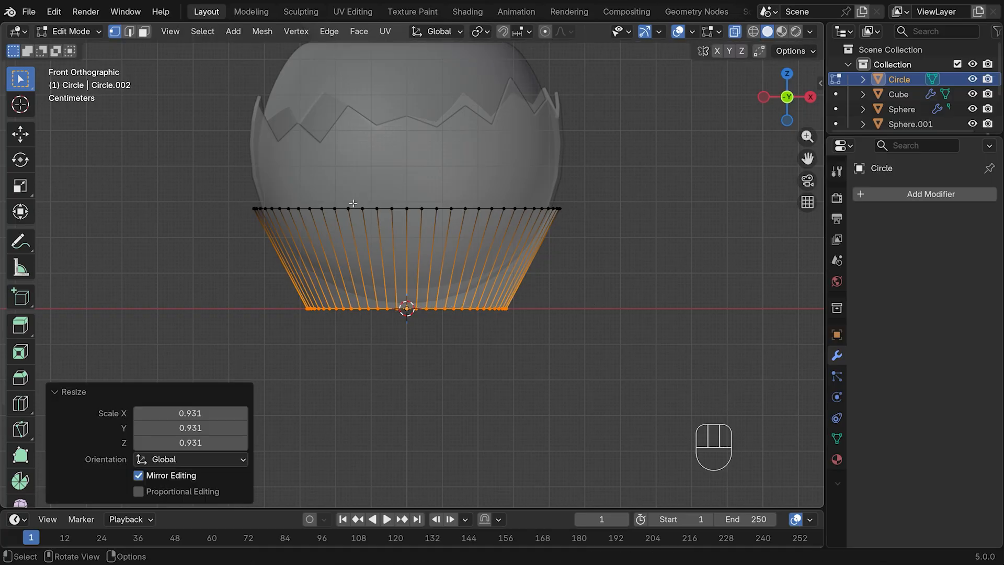
- Checker-deselect the cup's upper rim and slide the alternate vertices down towards the base by a factor of about 0.97 to form spikes
{"action": "left_click_drag", "start_coordinate": [211, 174], "coordinate": [674, 230]}
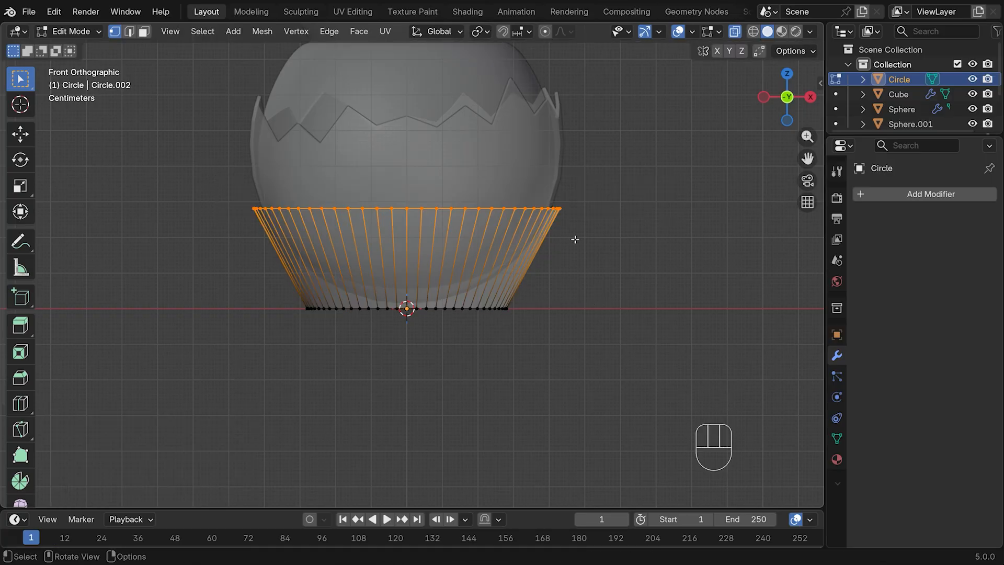
{"action": "left_click", "coordinate": [206, 33]}
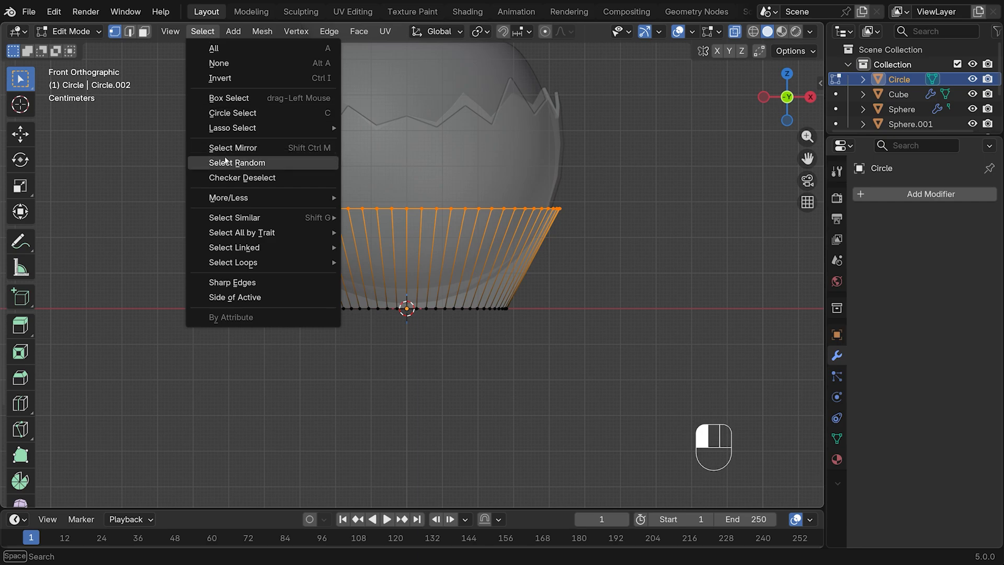
{"action": "left_click", "coordinate": [221, 179]}
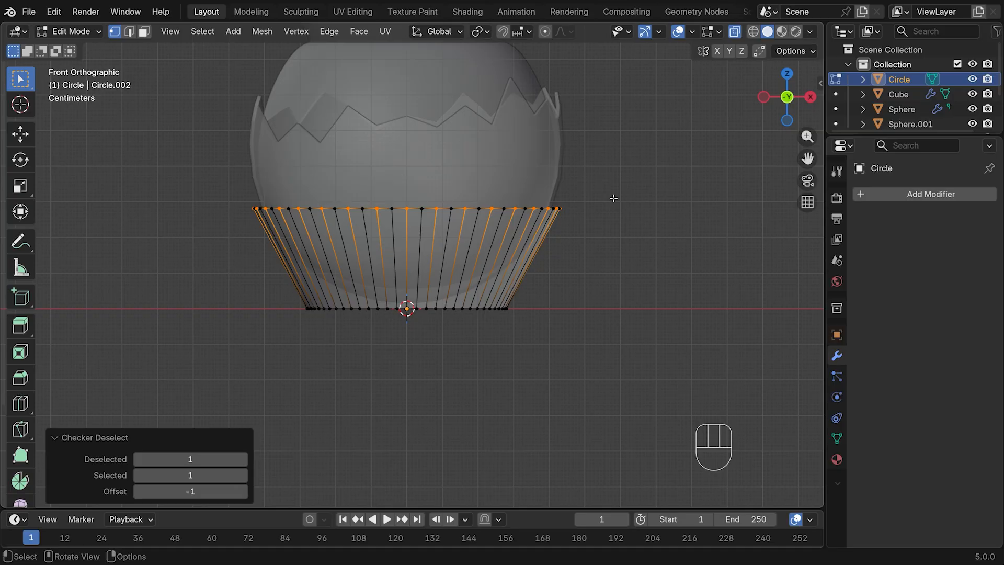
{"action": "key", "text": "g"}
{"action": "key", "text": "g"}
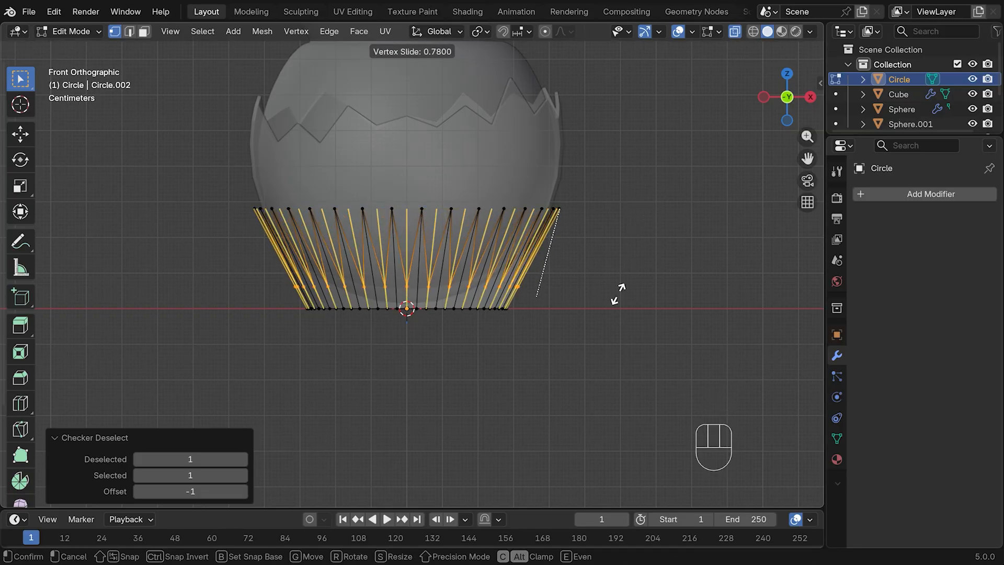
{"action": "left_click", "coordinate": [607, 314]}
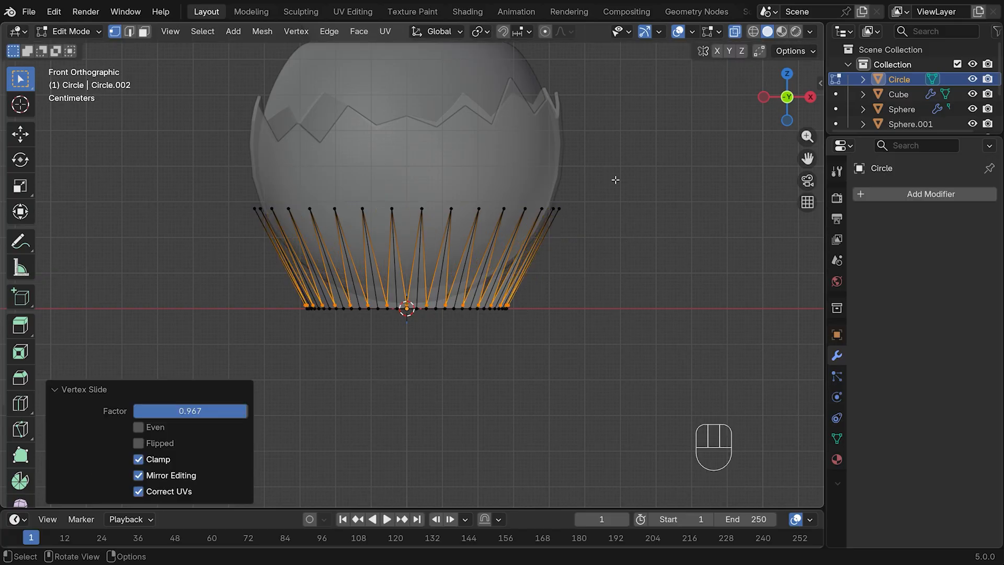
{"action": "key", "text": "Tab"}
{"action": "key", "text": "alt+z"}
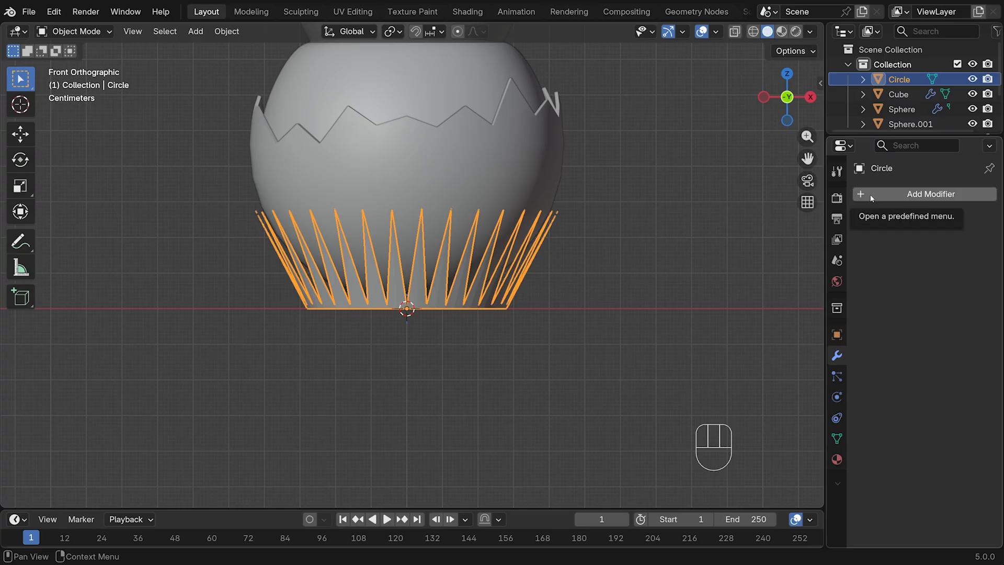
- Add a Solidify modifier to the spiked cup with a thickness of 0.002 m
{"action": "left_click", "coordinate": [870, 194]}
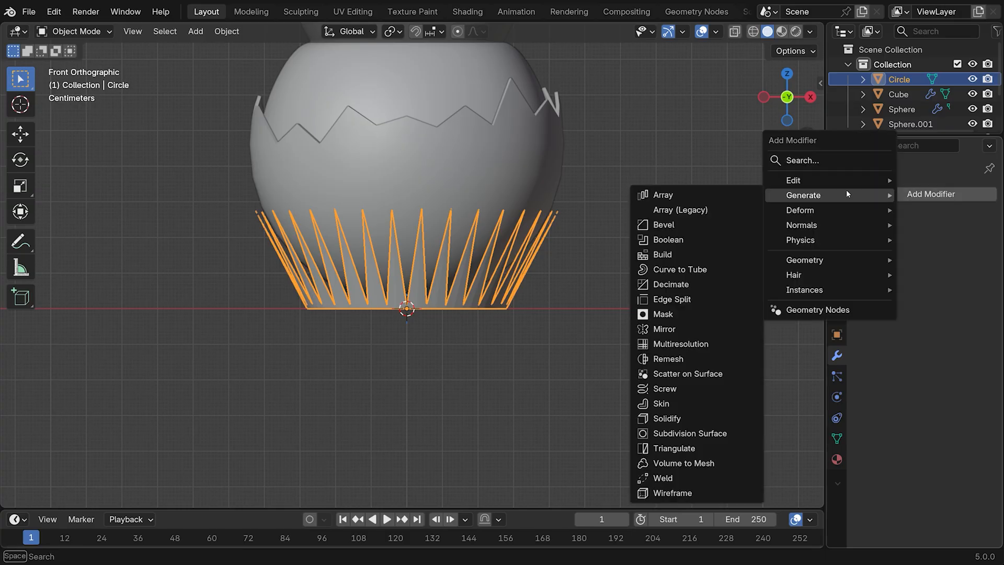
{"action": "left_click", "coordinate": [680, 418]}
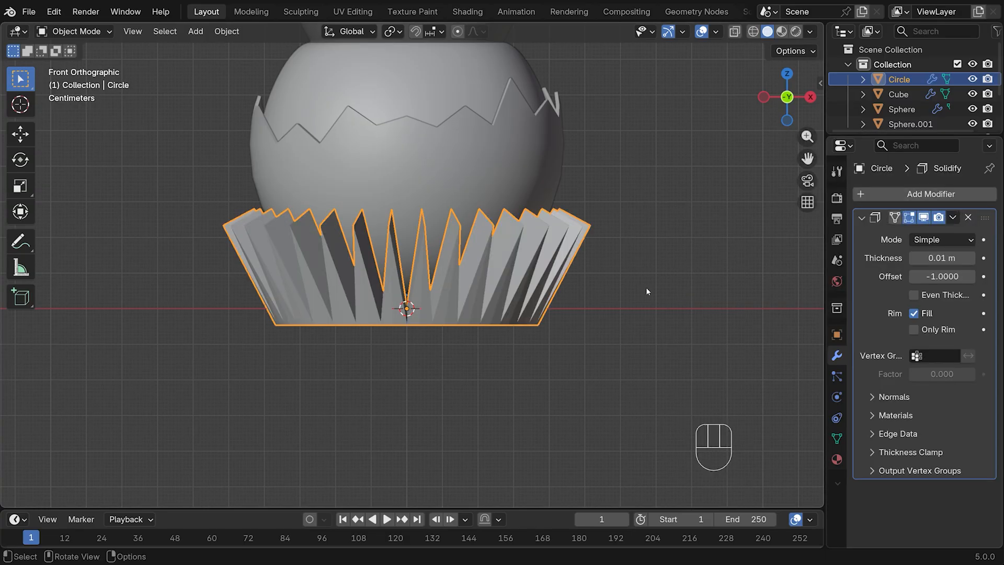
{"action": "left_click", "coordinate": [930, 258]}
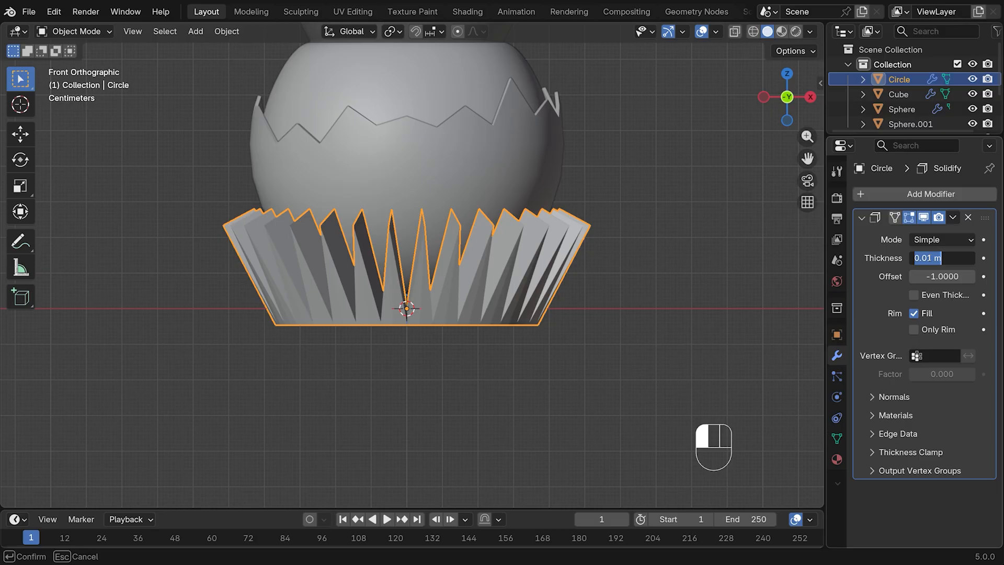
{"action": "type", "text": "0.002"}
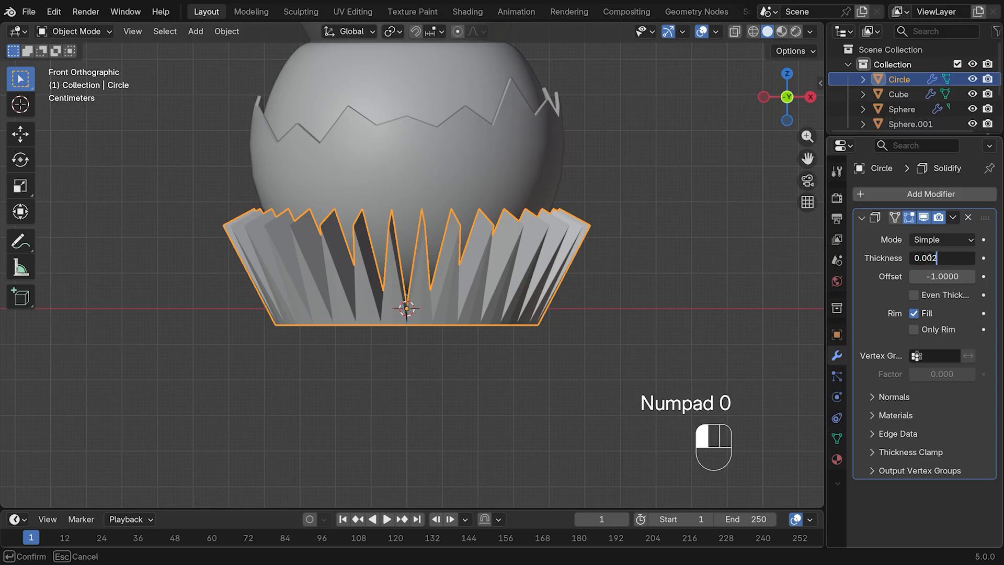
{"action": "key", "text": "Return"}
- Try a thinner Solidify thickness of 0.001 m on the spiked cup
{"action": "left_click", "coordinate": [931, 258]}
{"action": "type", "text": "0"}
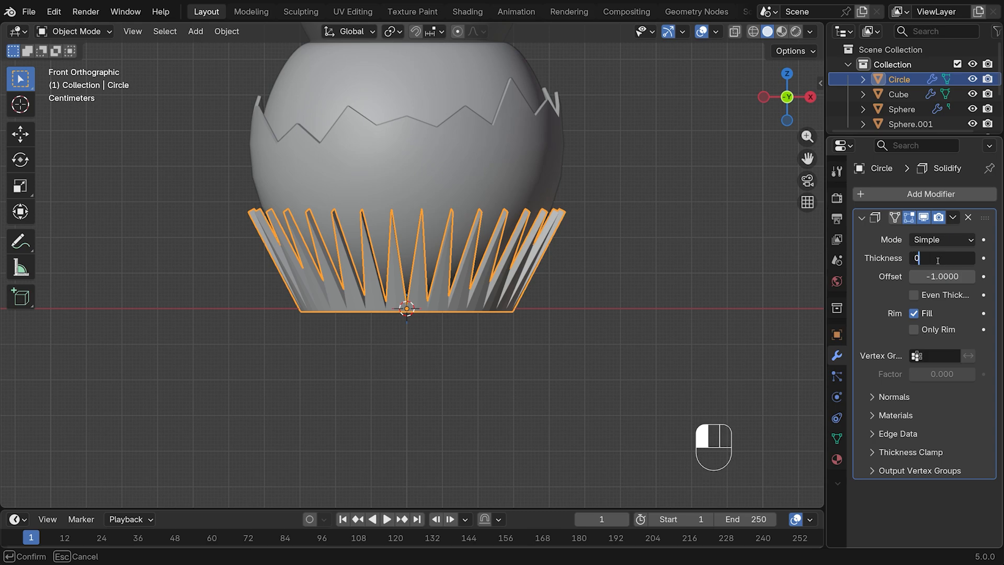
{"action": "type", "text": ".001"}
{"action": "key", "text": "Return"}
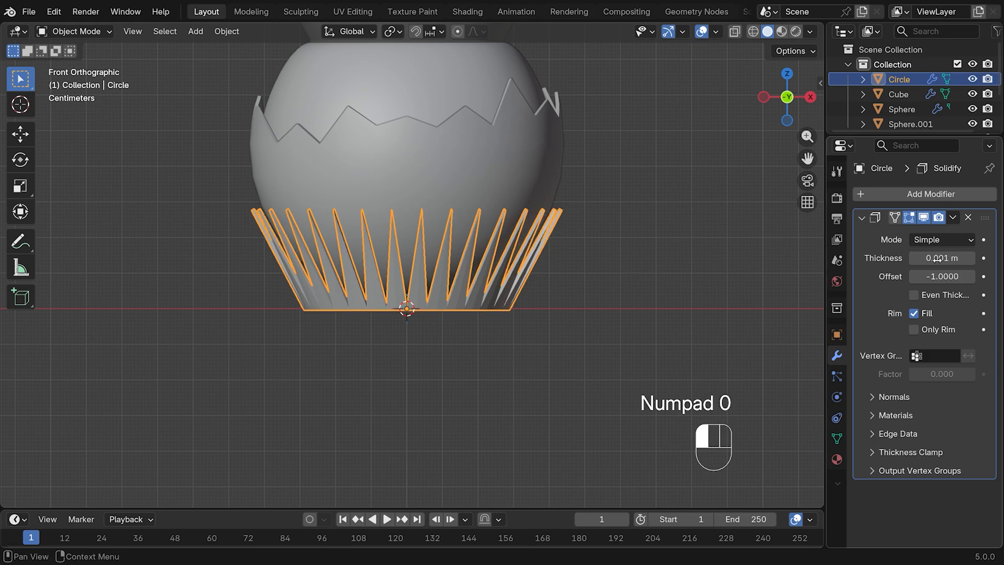
- Apply Shade Auto Smooth to the spiked cup with a 30° angle
{"action": "right_click", "coordinate": [443, 271]}
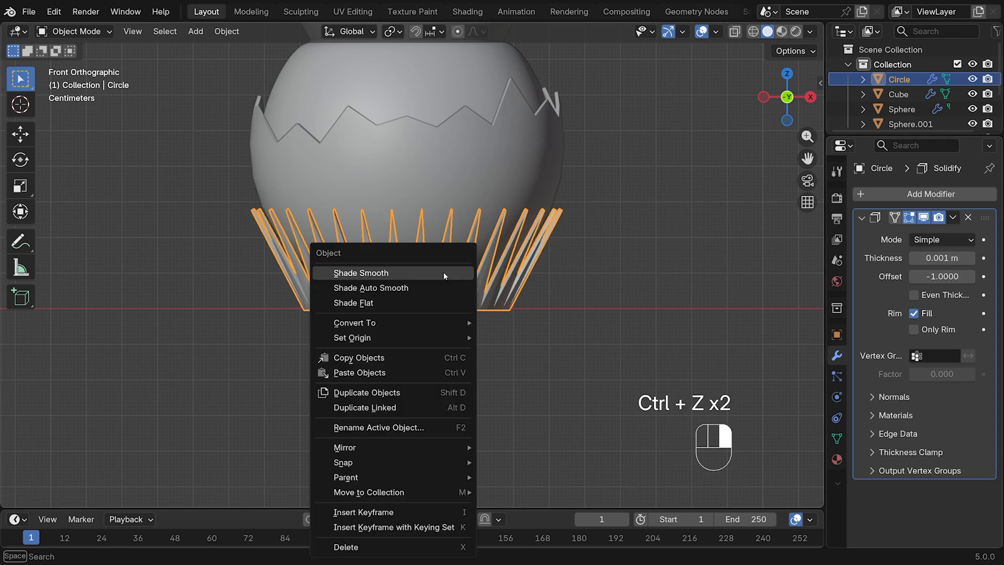
{"action": "left_click", "coordinate": [409, 284]}
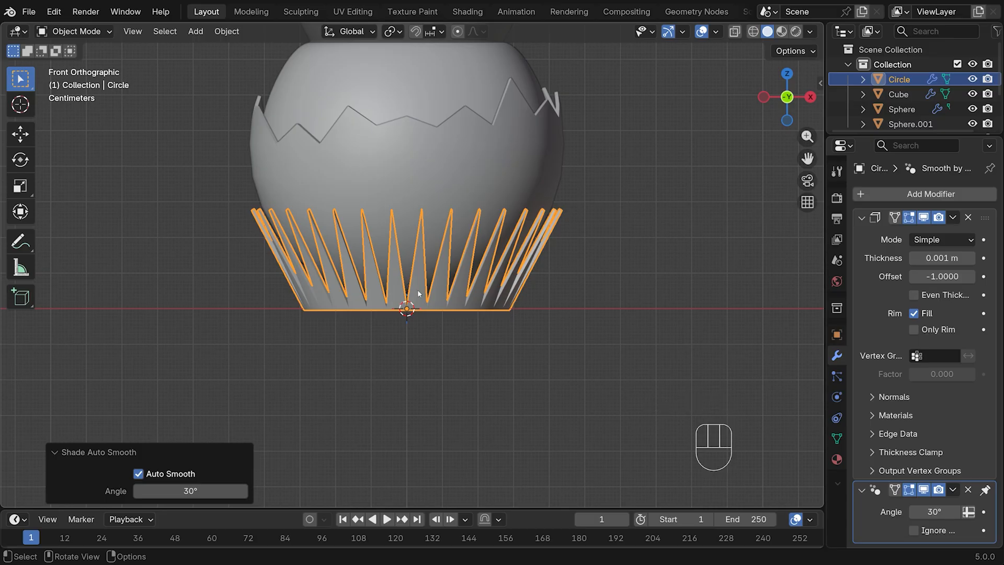
- Duplicate the spiked cup in place and rotate the copy about 6.5° around Z so its spikes are offset
{"action": "key", "text": "KP_7"}
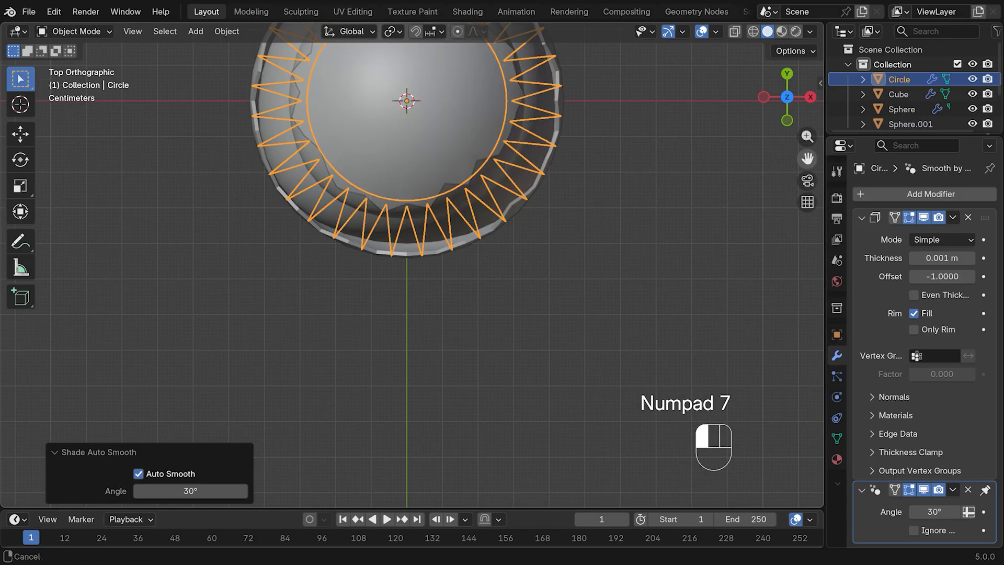
{"action": "left_click_drag", "start_coordinate": [807, 158], "coordinate": [820, 310]}
{"action": "left_click", "coordinate": [734, 33]}
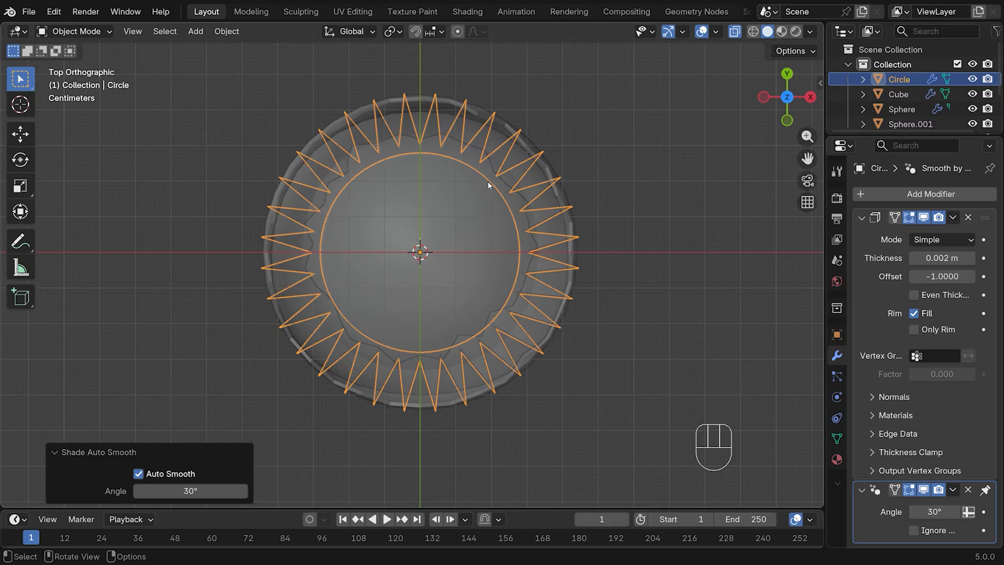
{"action": "key", "text": "shift+d"}
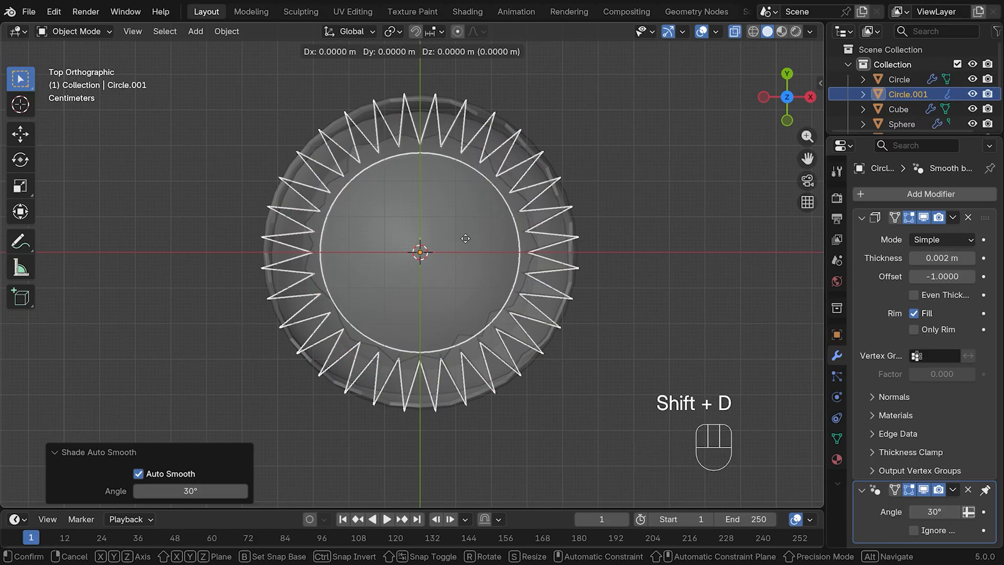
{"action": "key", "text": "r"}
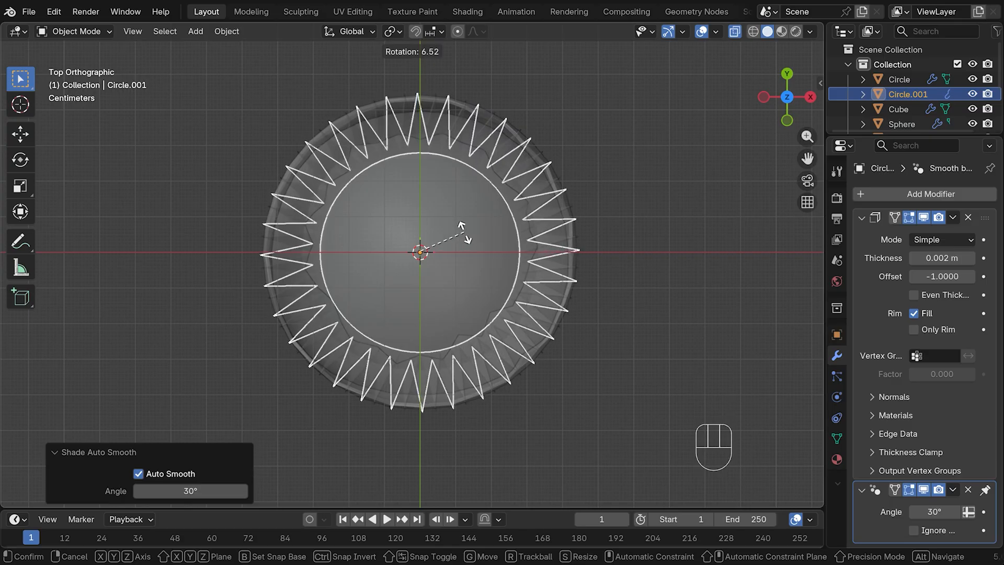
{"action": "left_click", "coordinate": [462, 232]}
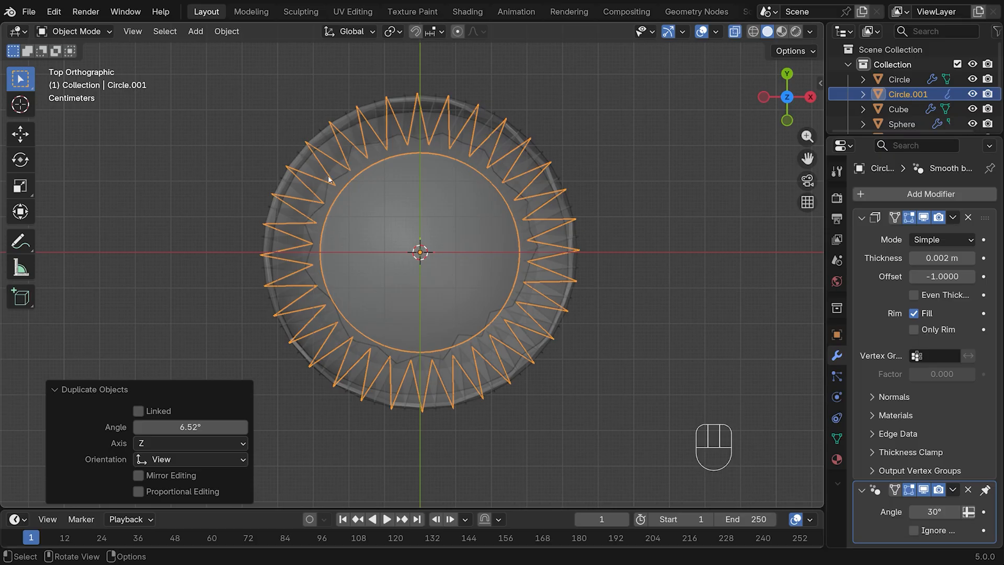
- With X-ray display on, scale the bottom vertices of the duplicated cup outward to about 1.05
{"action": "key", "text": "KP_1"}
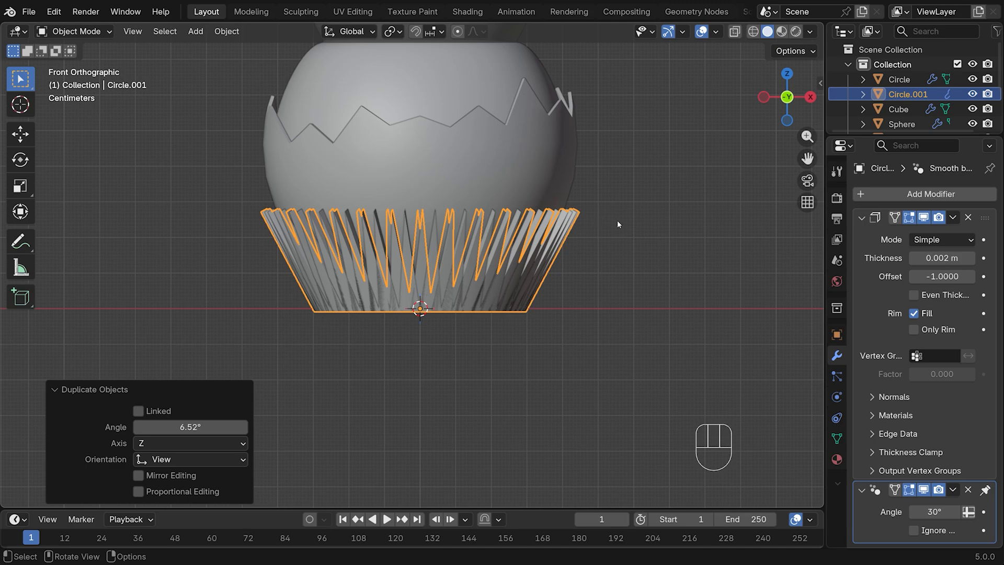
{"action": "key", "text": "Tab"}
{"action": "left_click", "coordinate": [735, 32]}
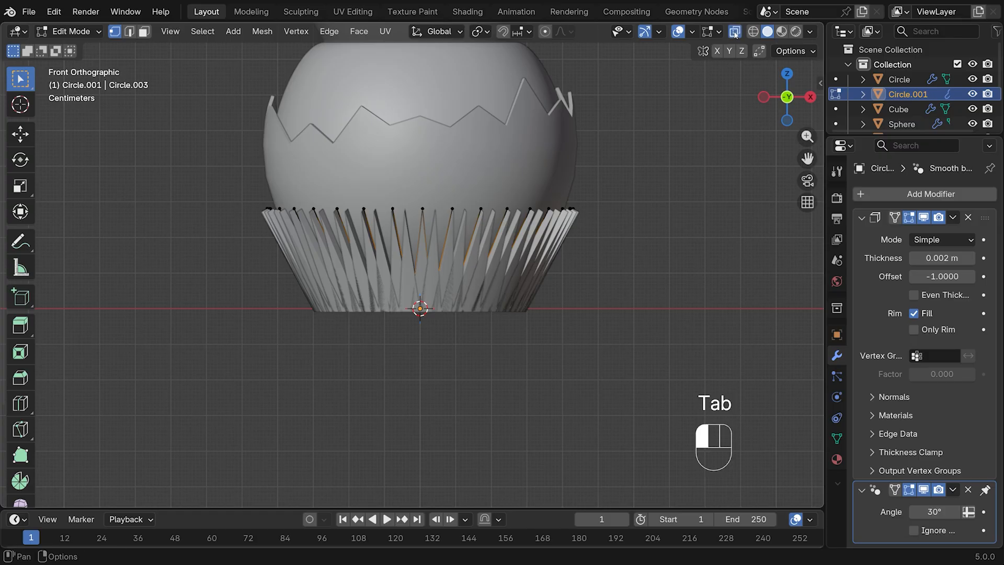
{"action": "left_click_drag", "start_coordinate": [288, 289], "coordinate": [561, 312]}
{"action": "key", "text": "s"}
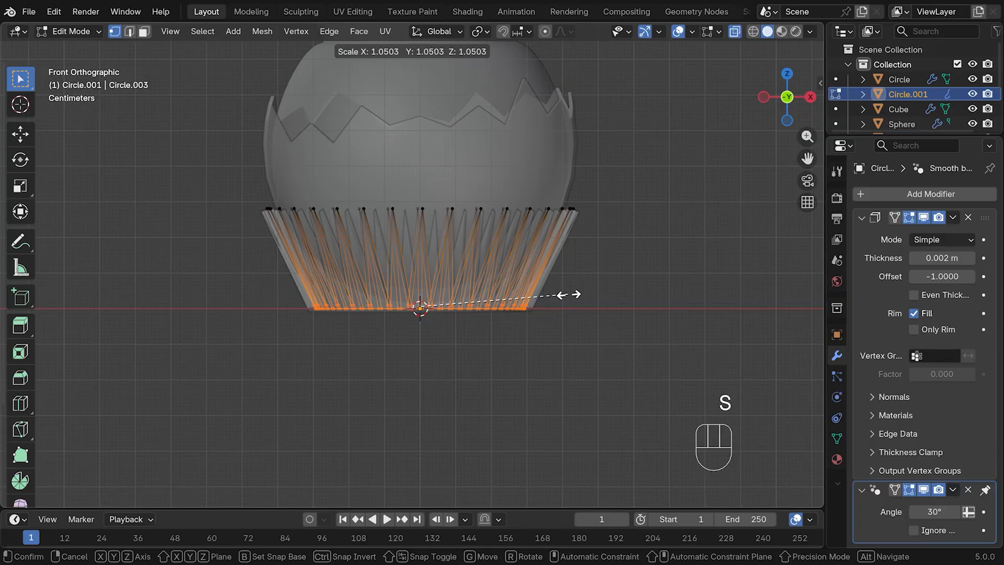
{"action": "left_click", "coordinate": [566, 294]}
- Scale the duplicate's spike tips outward to about 1.17 and lower them about 0.004 m along Z
{"action": "left_click_drag", "start_coordinate": [236, 187], "coordinate": [675, 231]}
{"action": "key", "text": "s"}
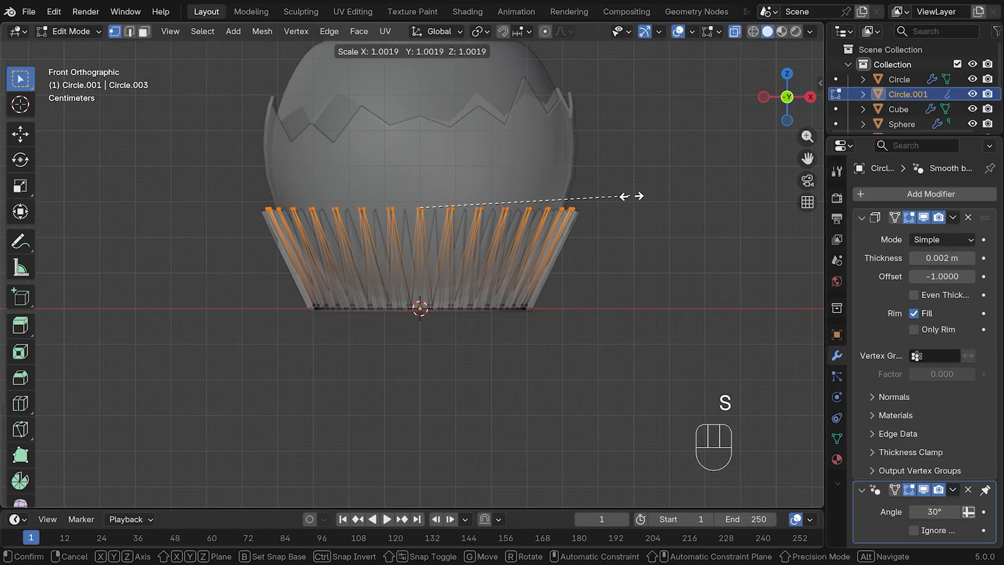
{"action": "left_click", "coordinate": [664, 197]}
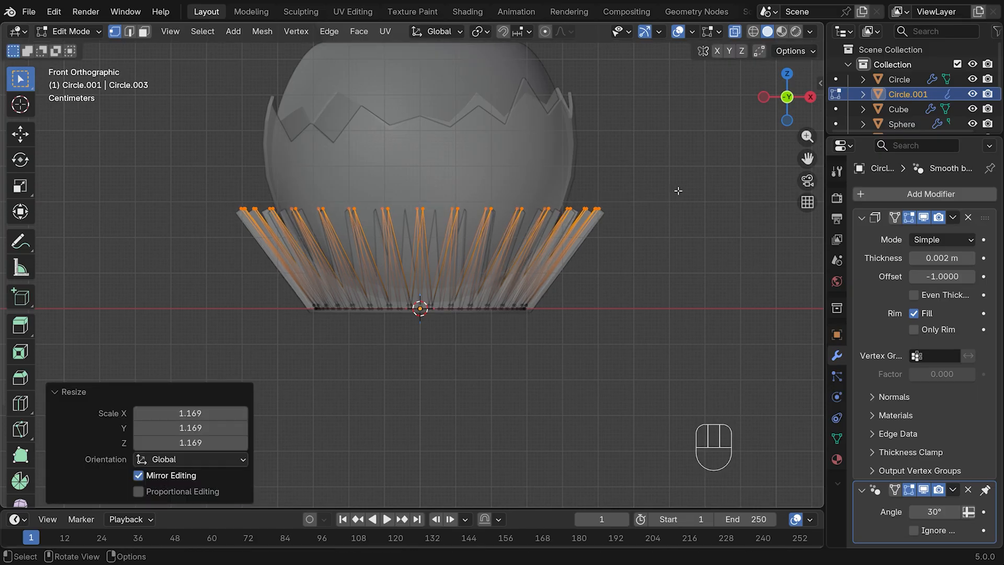
{"action": "key", "text": "g"}
{"action": "key", "text": "z"}
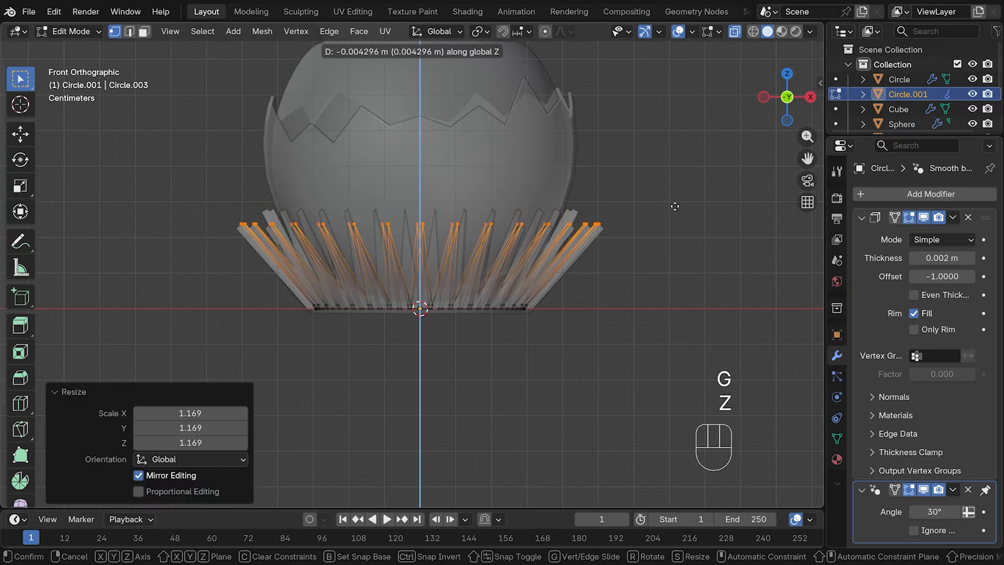
{"action": "left_click", "coordinate": [654, 167]}
{"action": "key", "text": "Tab"}
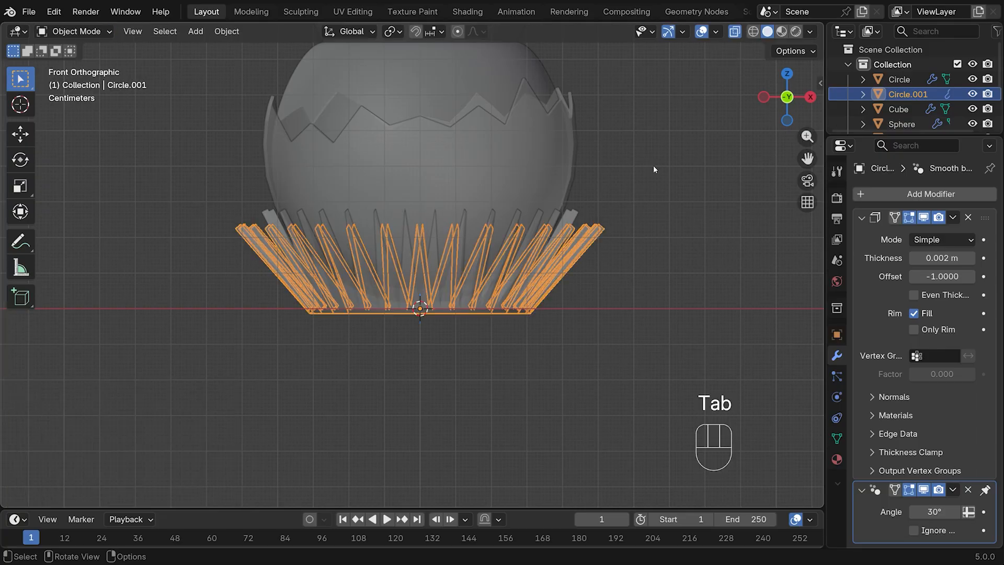
{"action": "left_click", "coordinate": [735, 31]}
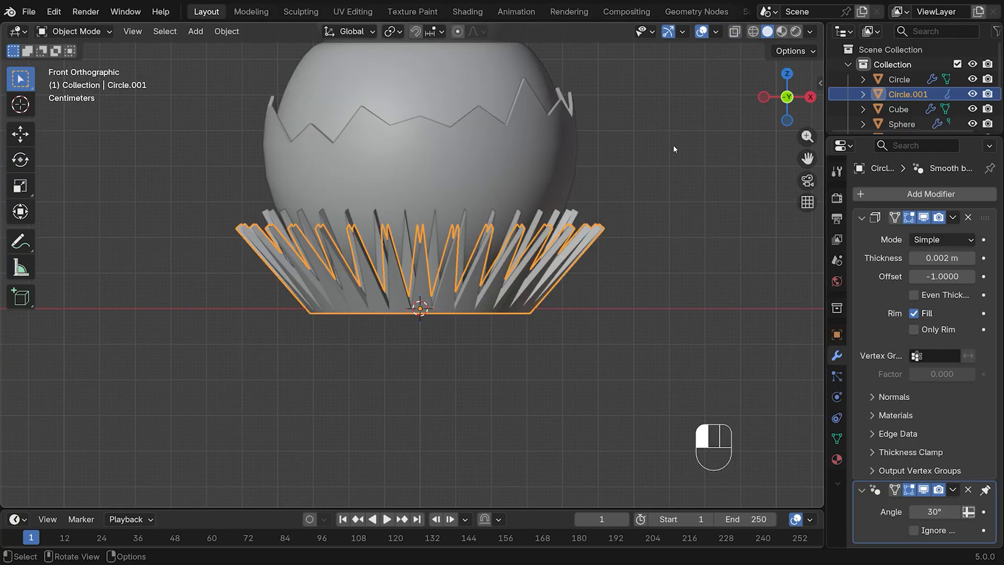
{"action": "left_click", "coordinate": [673, 145]}
- Select the figure and both eggshell halves and move them down about 0.0022 m along Z into the spiked cup
{"action": "middle_click_drag", "start_coordinate": [672, 146], "coordinate": [620, 153]}
{"action": "key", "text": "KP_1"}
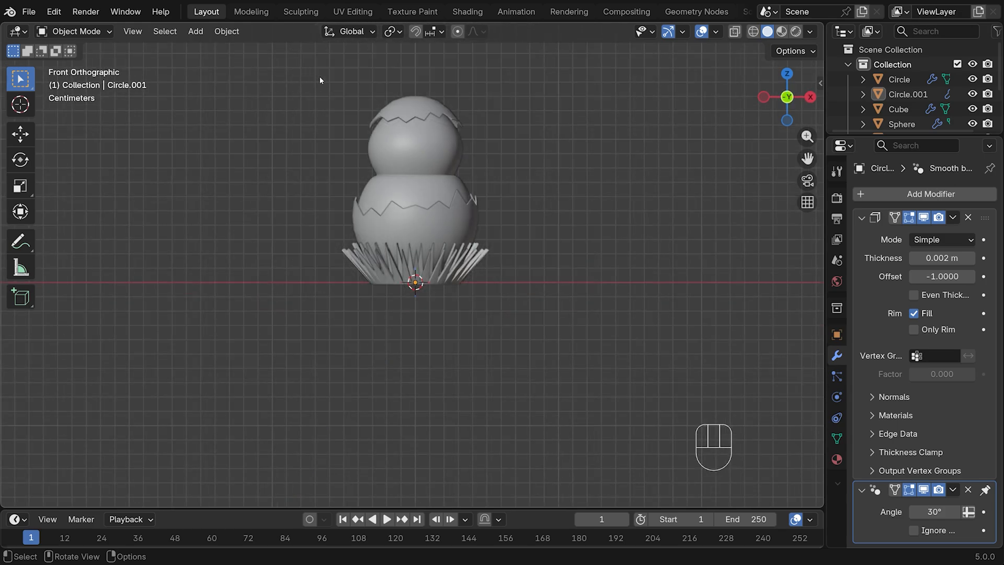
{"action": "left_click_drag", "start_coordinate": [319, 77], "coordinate": [524, 215]}
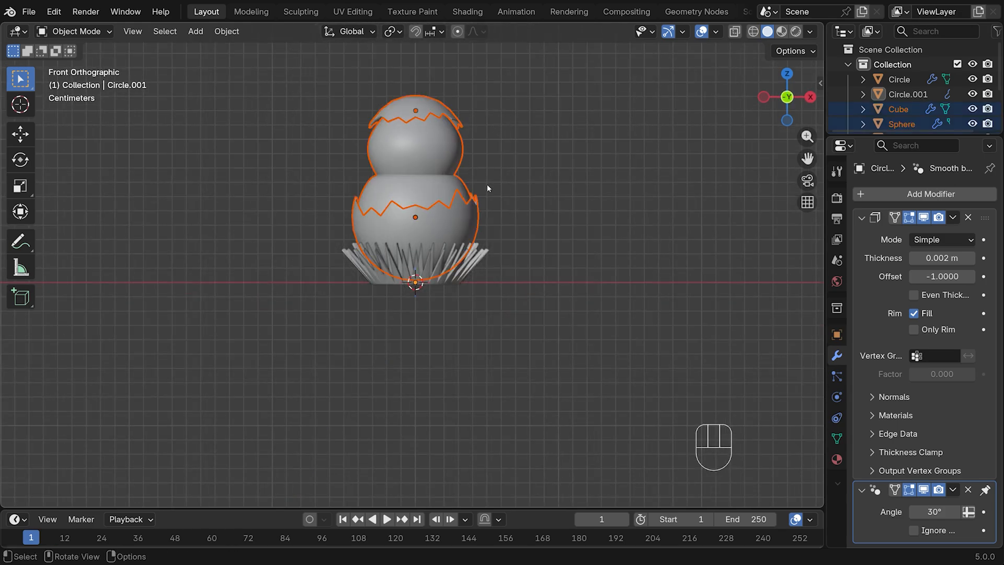
{"action": "key", "text": "g"}
{"action": "key", "text": "z"}
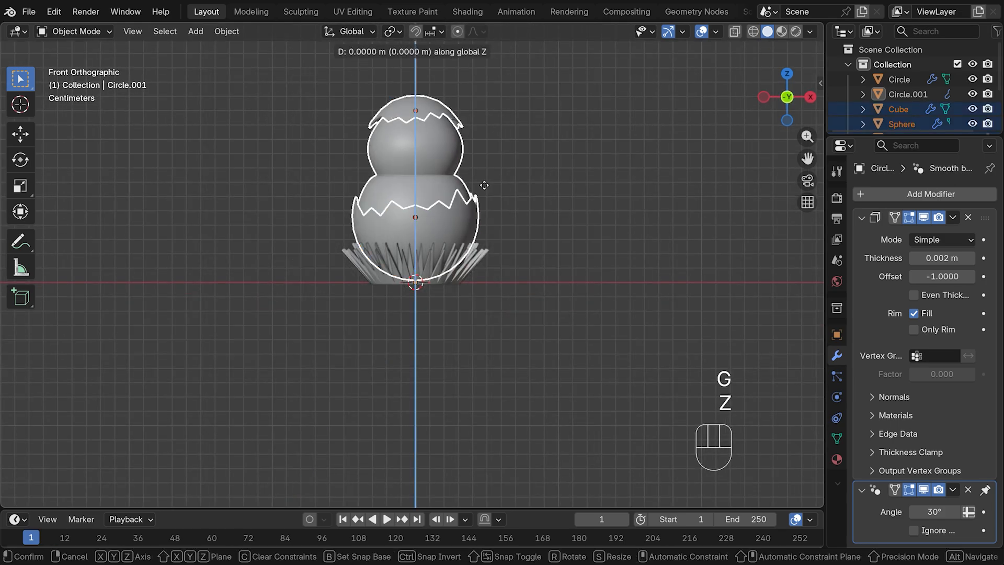
{"action": "left_click", "coordinate": [484, 187]}
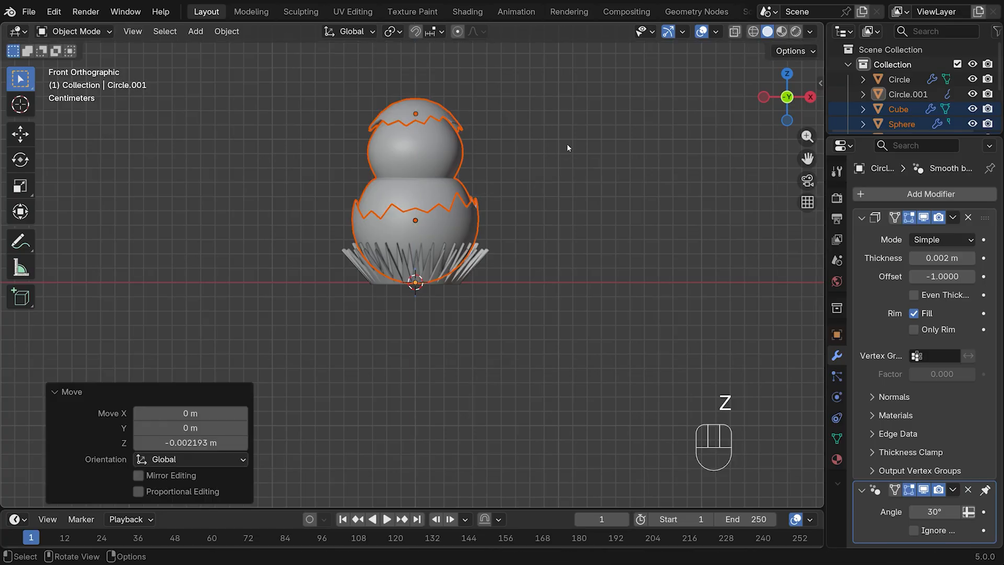
{"action": "left_click", "coordinate": [586, 146]}
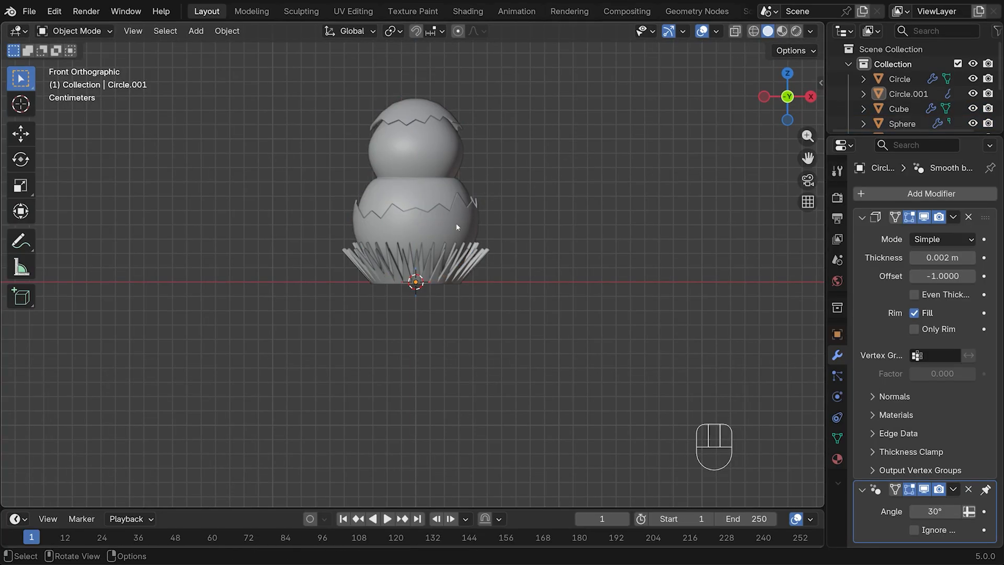
- Select both spiked cups and stretch them along Z to about 1.12
{"action": "left_click", "coordinate": [366, 258], "text": "shift"}
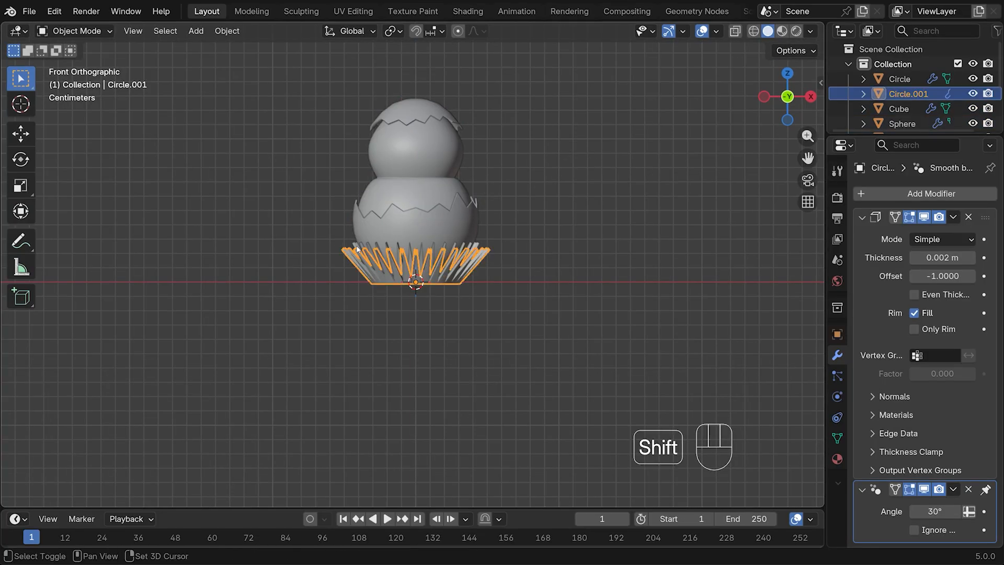
{"action": "left_click", "coordinate": [358, 249], "text": "shift"}
{"action": "key", "text": "s"}
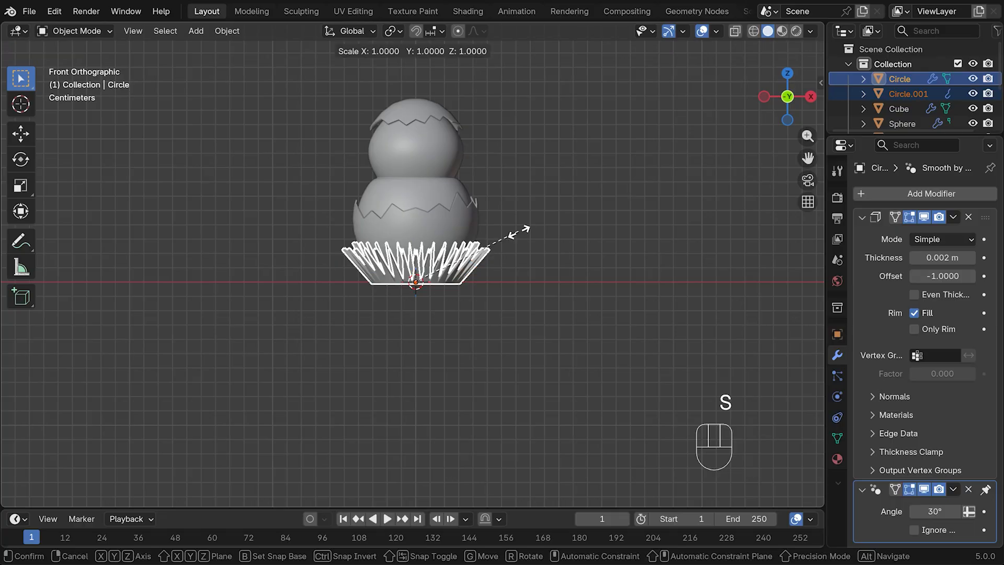
{"action": "key", "text": "z"}
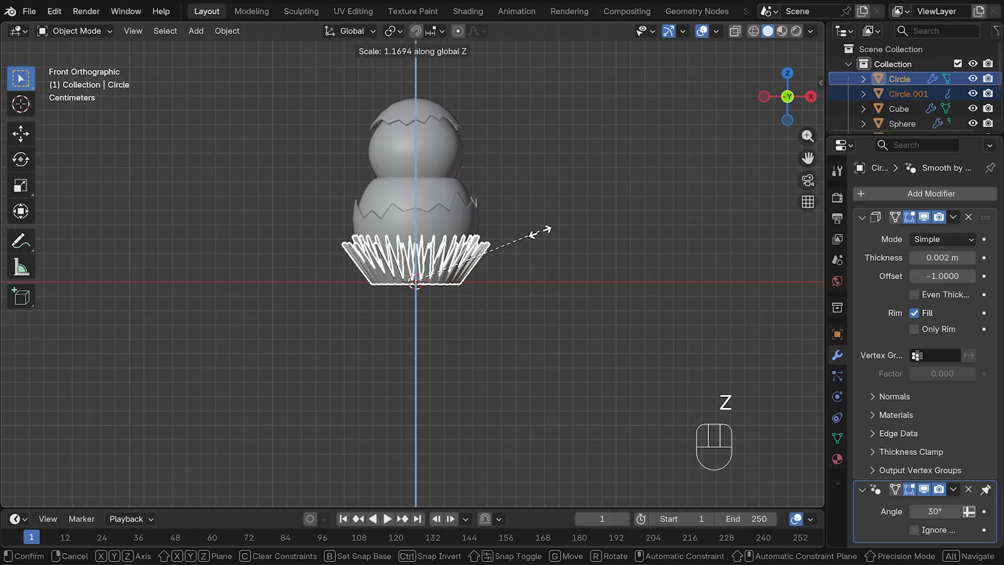
{"action": "left_click", "coordinate": [534, 235]}
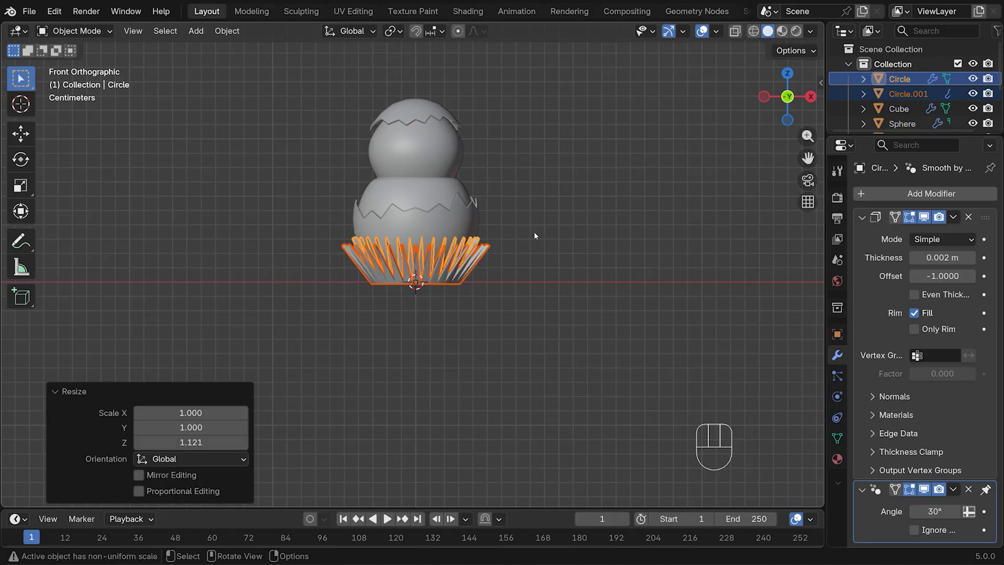
- Scale the outer spiked cup's tip vertices outward to about 1.14 and lower them about 0.0041 m along Z
{"action": "left_click", "coordinate": [437, 274]}
{"action": "key", "text": "Tab"}
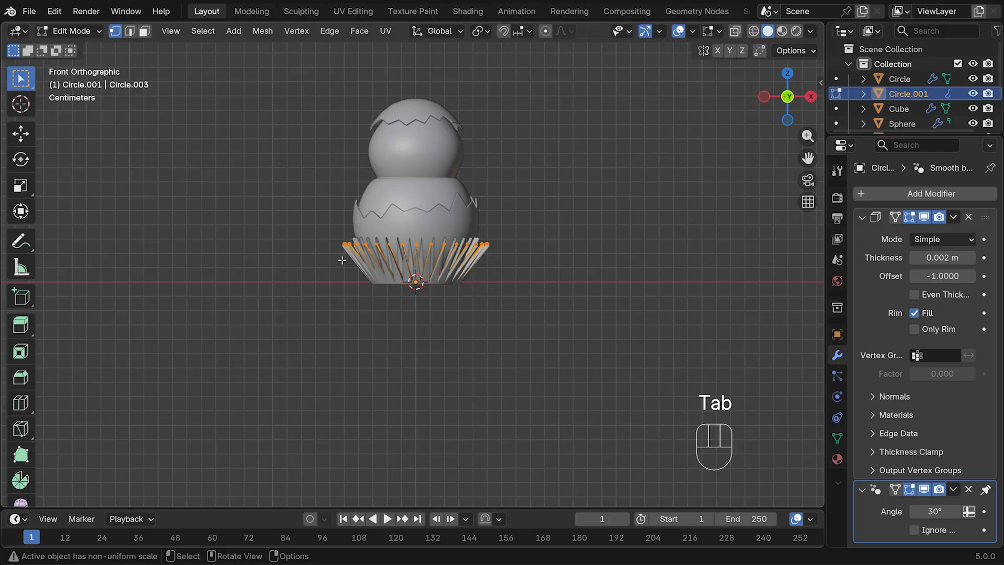
{"action": "key", "text": "s"}
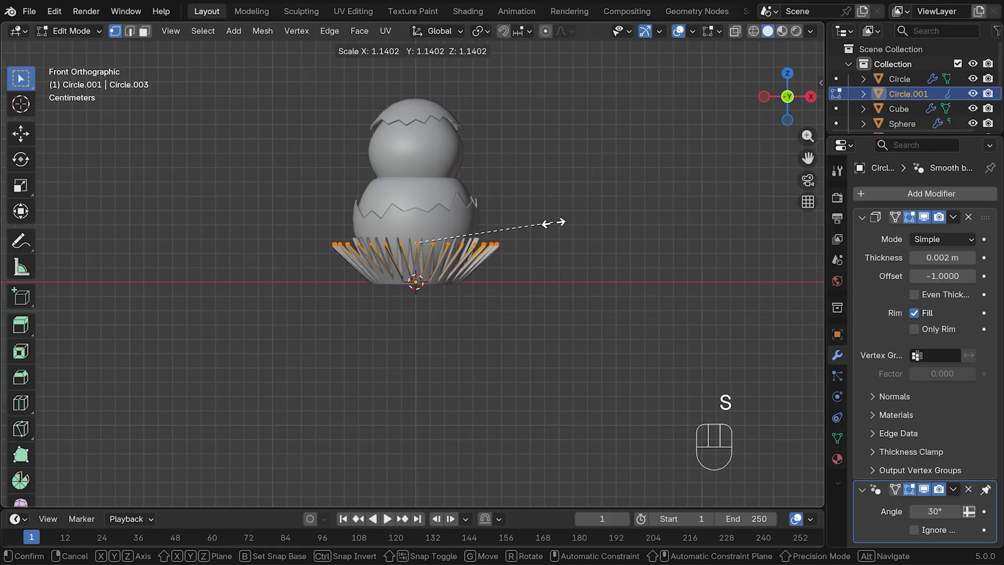
{"action": "left_click", "coordinate": [553, 223]}
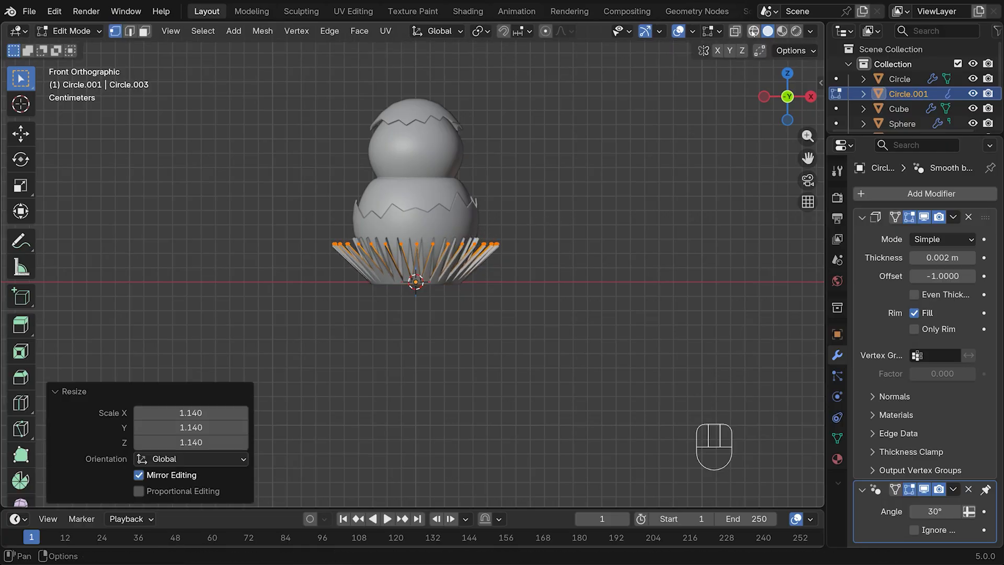
{"action": "key", "text": "alt+z"}
{"action": "middle_click_drag", "start_coordinate": [641, 133], "coordinate": [605, 150]}
{"action": "key", "text": "KP_1"}
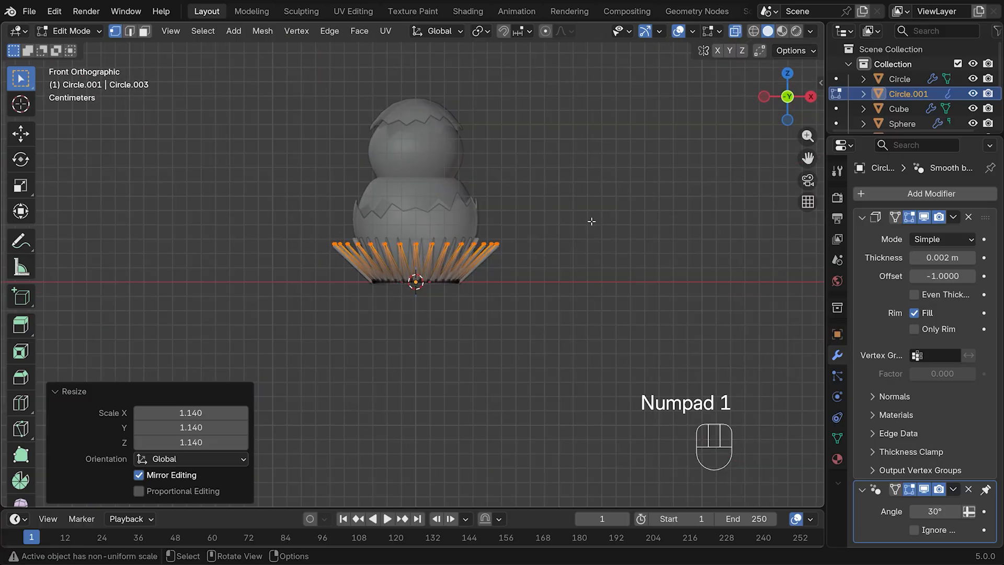
{"action": "key", "text": "g"}
{"action": "key", "text": "z"}
{"action": "left_click", "coordinate": [590, 225]}
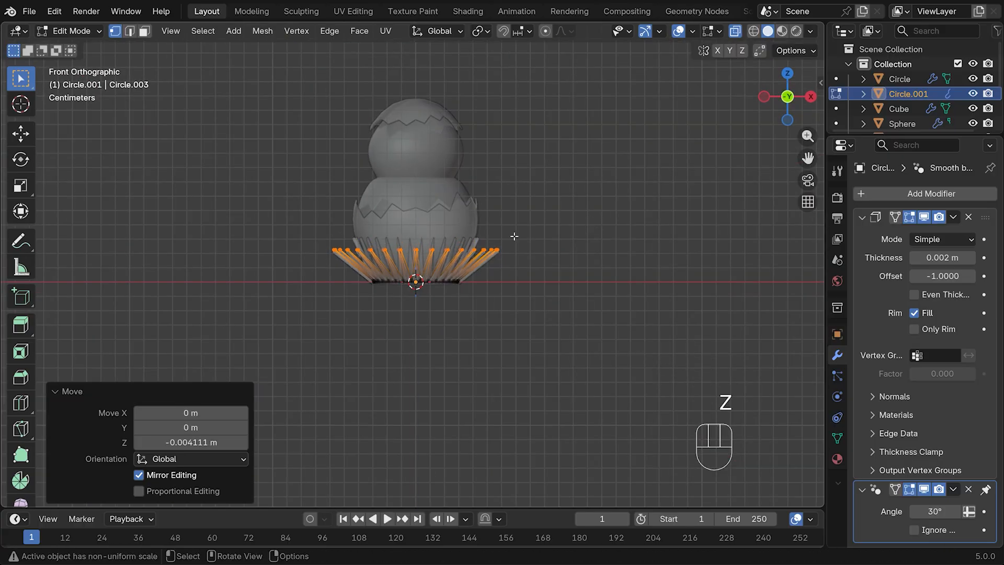
{"action": "key", "text": "Tab"}
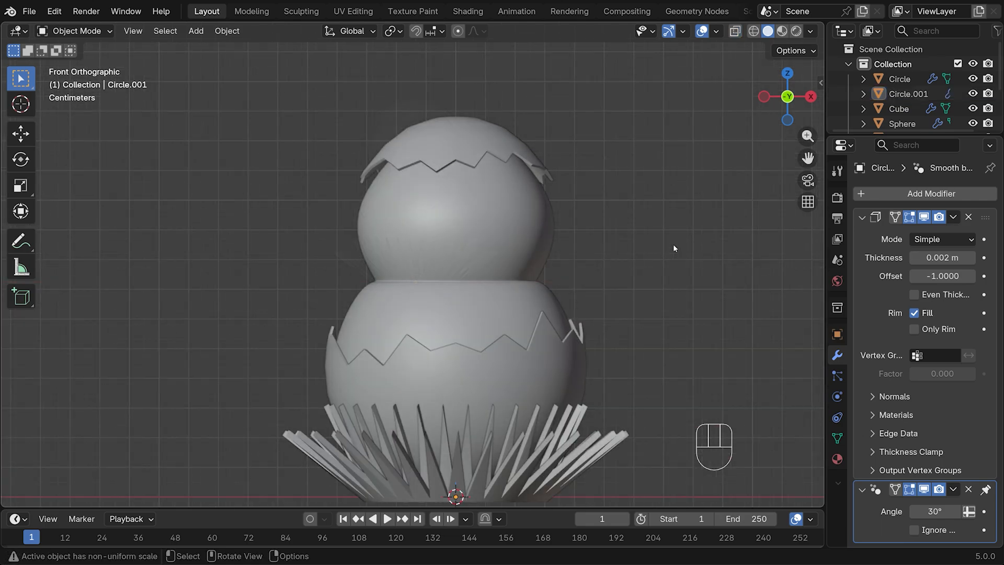
- Add a UV sphere at one eye position on the figure's head, scaling it to about 0.009 and again by about 0.723
{"action": "scroll", "coordinate": [442, 212], "scroll_direction": "up", "scroll_amount": 3}
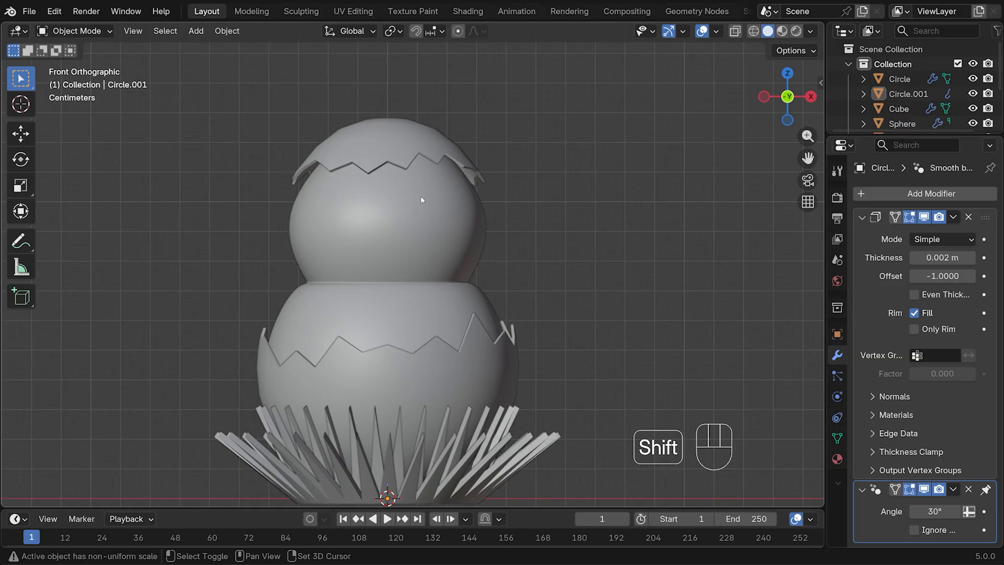
{"action": "right_click", "coordinate": [421, 199], "text": "shift"}
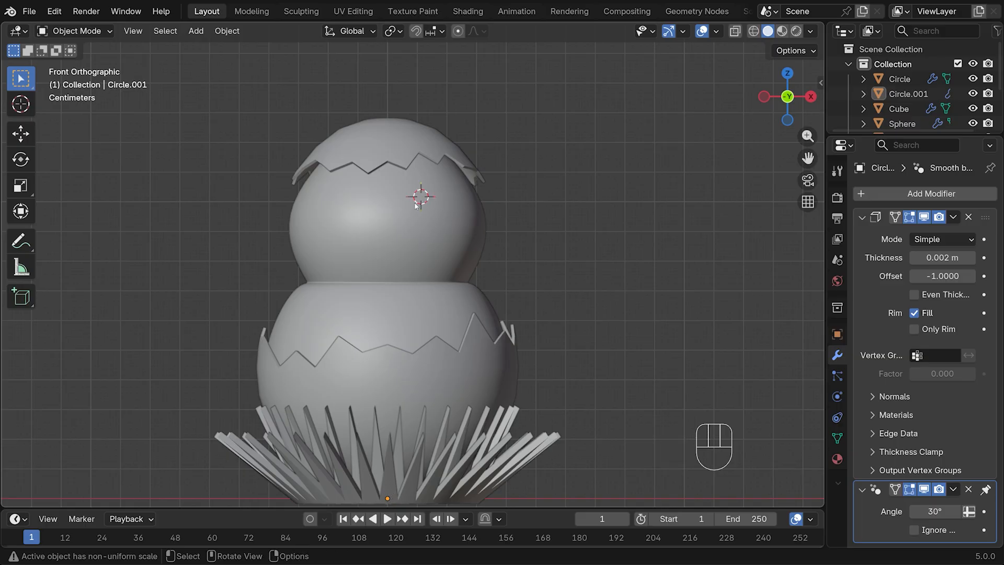
{"action": "key", "text": "shift+a"}
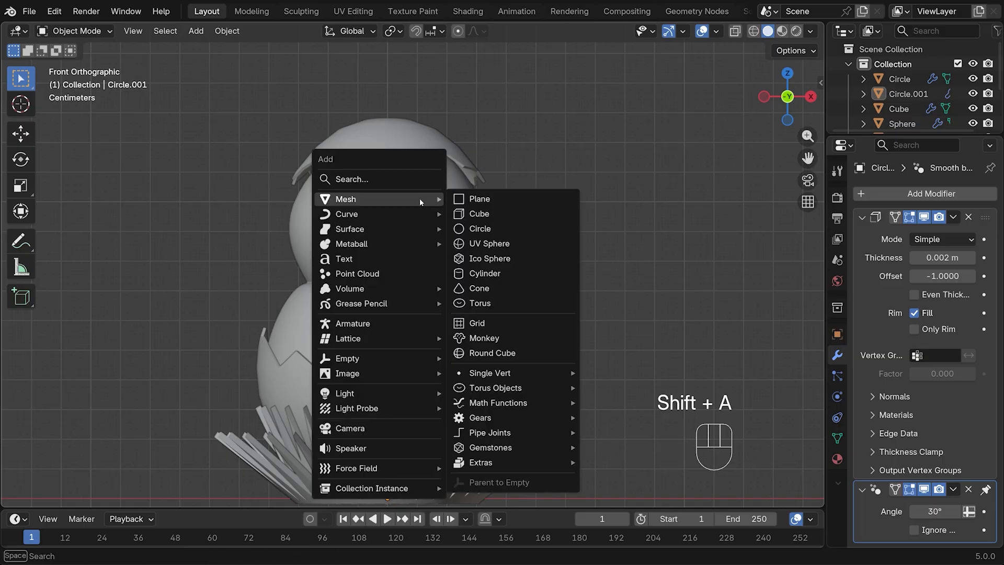
{"action": "left_click", "coordinate": [513, 243]}
{"action": "key", "text": "s"}
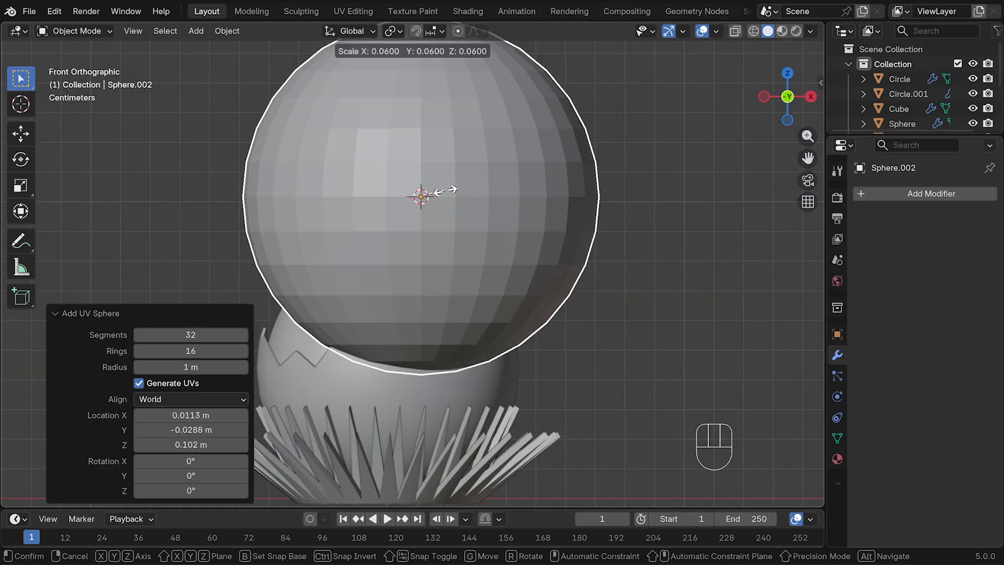
{"action": "left_click", "coordinate": [431, 196]}
{"action": "key", "text": "s"}
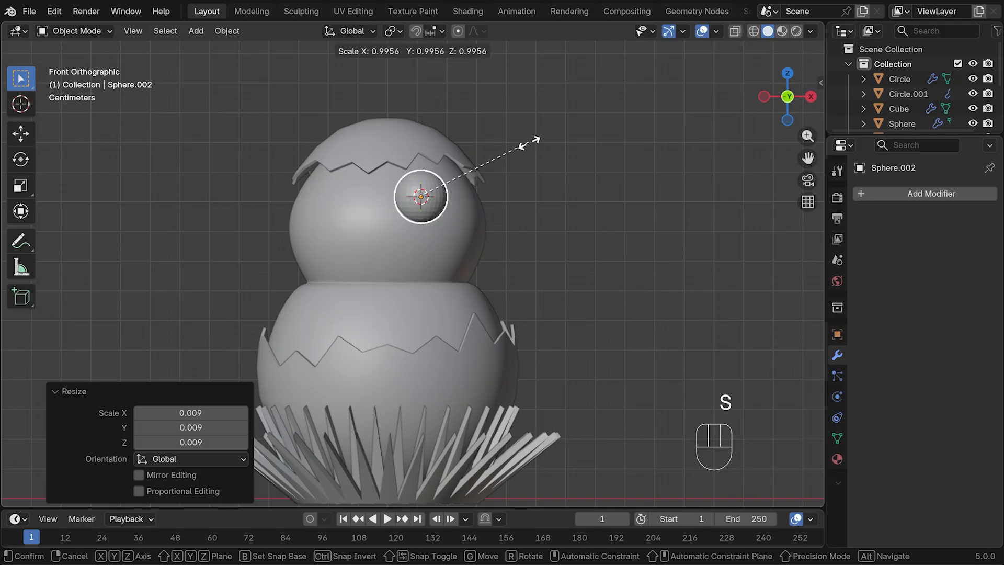
{"action": "left_click", "coordinate": [496, 154]}
- Flatten the eye sphere along Y to about 0.27 and rotate it about 19.6° in top view to follow the head
{"action": "key", "text": "KP_7"}
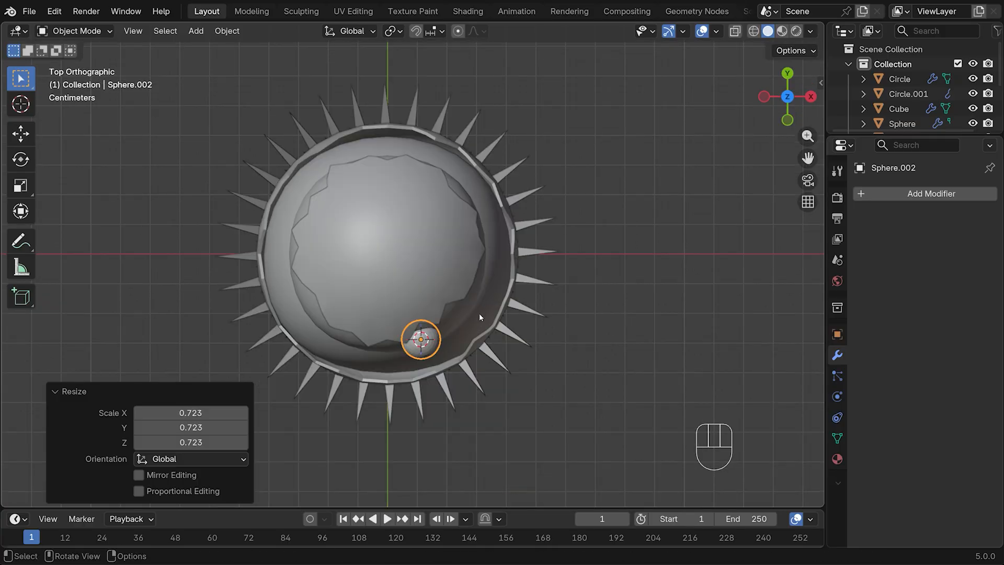
{"action": "key", "text": "s"}
{"action": "key", "text": "y"}
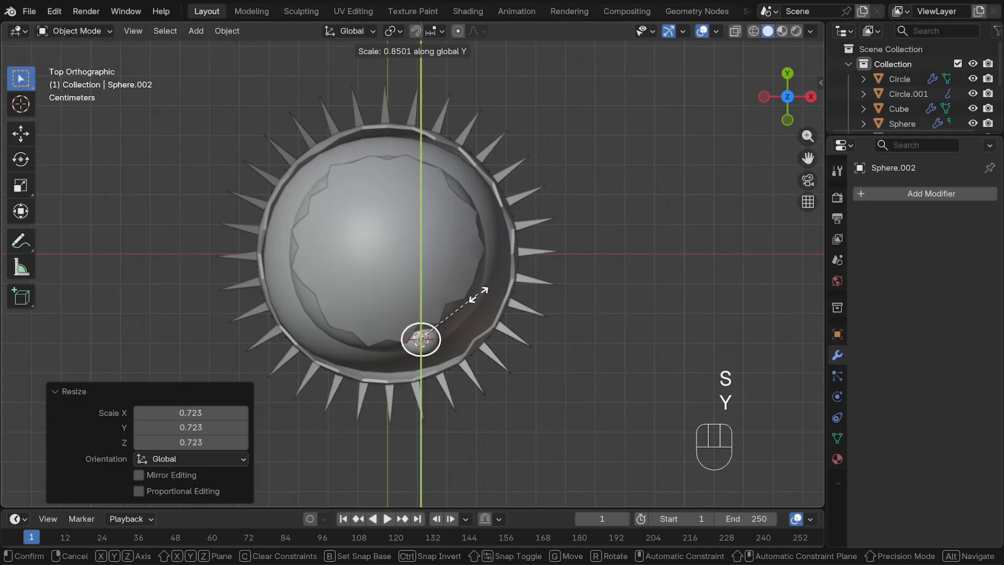
{"action": "left_click", "coordinate": [431, 316]}
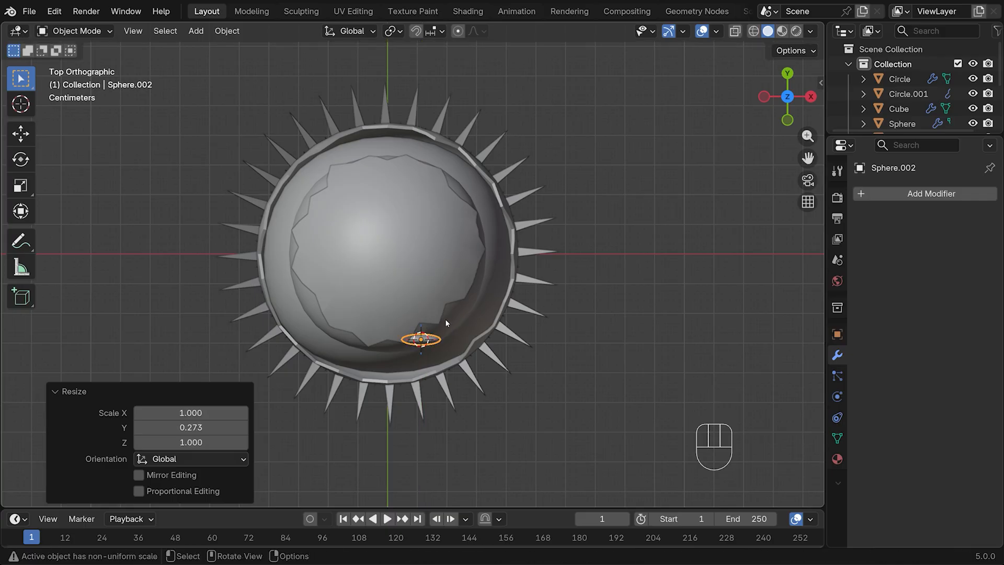
{"action": "key", "text": "r"}
{"action": "left_click", "coordinate": [439, 310]}
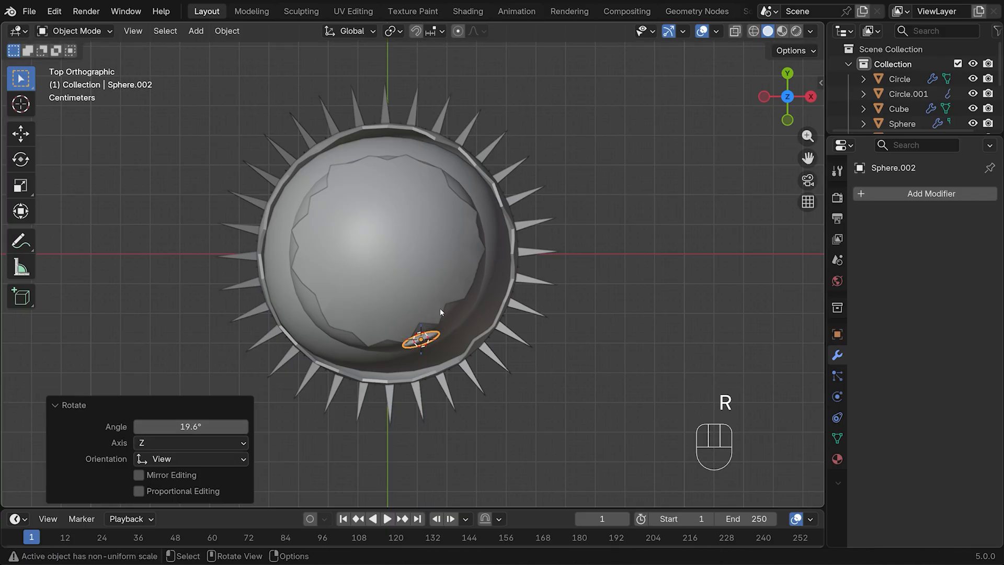
- Tilt the eye in right side view by about -19.2° and a further -4.4° to match the head's slope
{"action": "key", "text": "KP_3"}
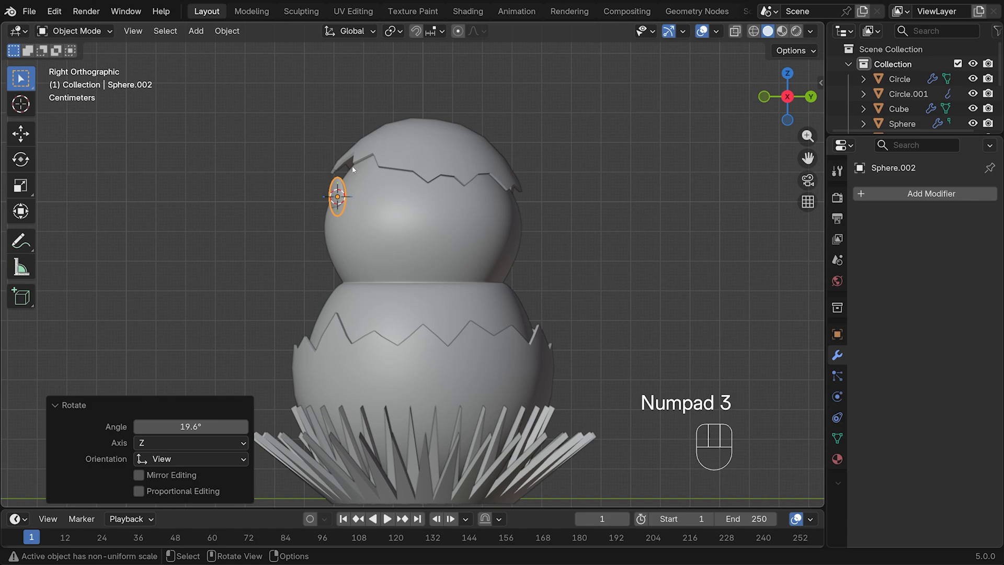
{"action": "key", "text": "r"}
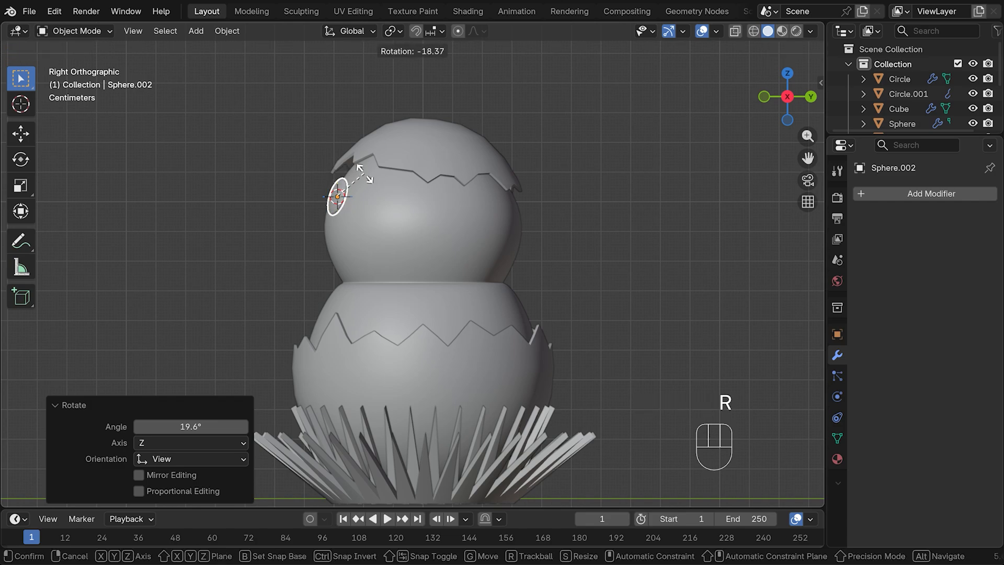
{"action": "left_click", "coordinate": [366, 177]}
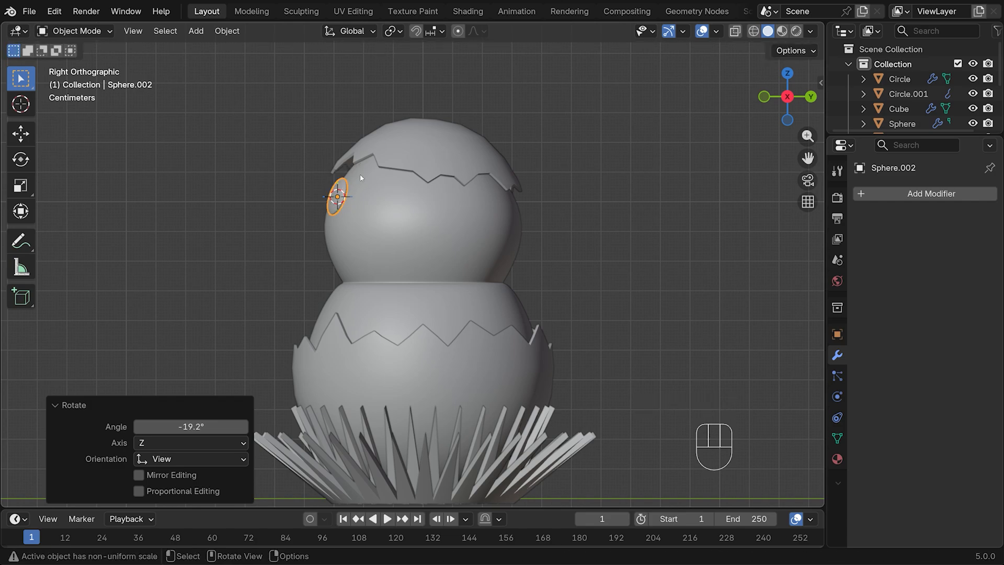
{"action": "scroll", "coordinate": [358, 179], "scroll_direction": "up", "scroll_amount": 4}
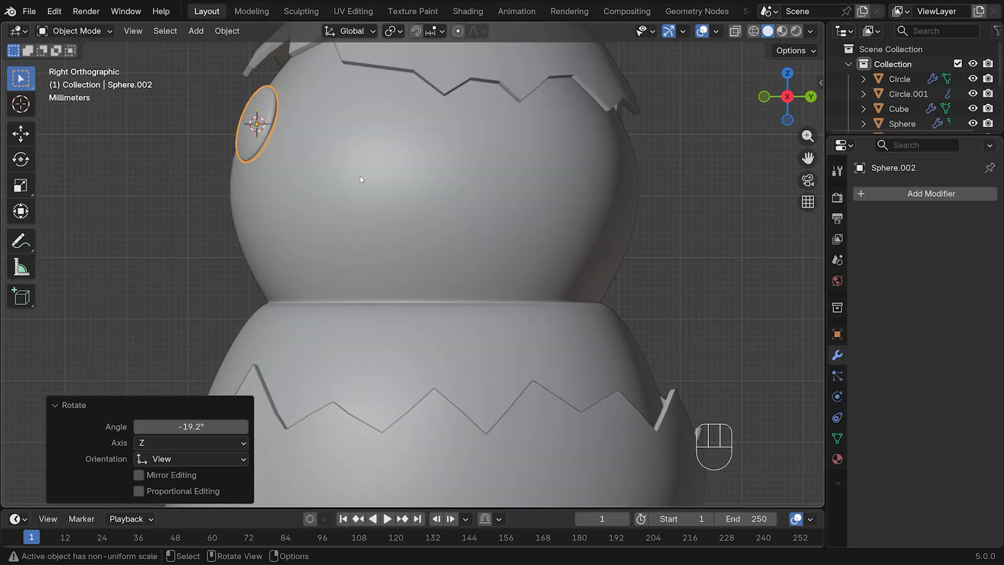
{"action": "key", "text": "r"}
{"action": "left_click", "coordinate": [302, 90]}
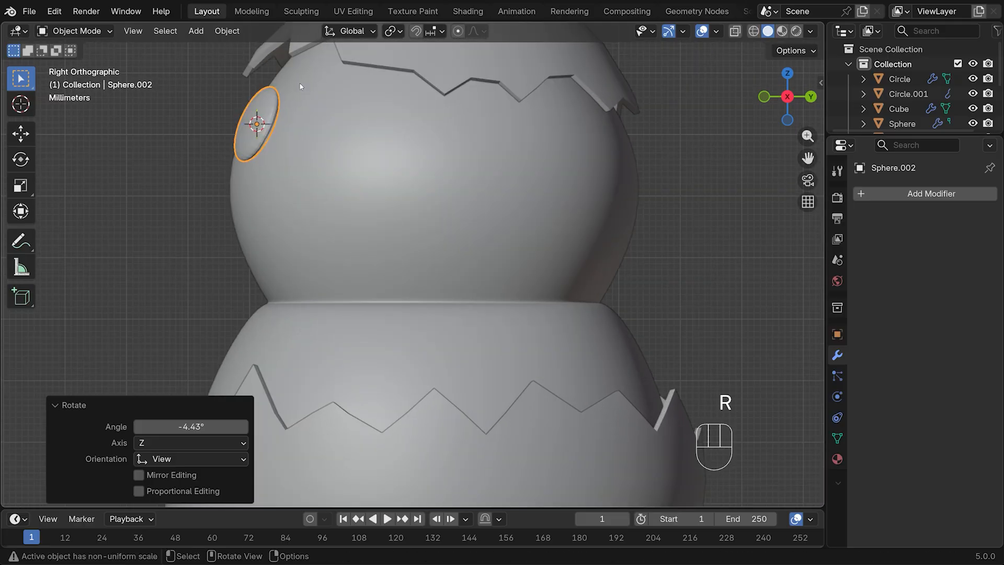
- Apply smooth shading to the eye
{"action": "key", "text": "KP_1"}
{"action": "scroll", "coordinate": [470, 124], "scroll_direction": "down", "scroll_amount": 3}
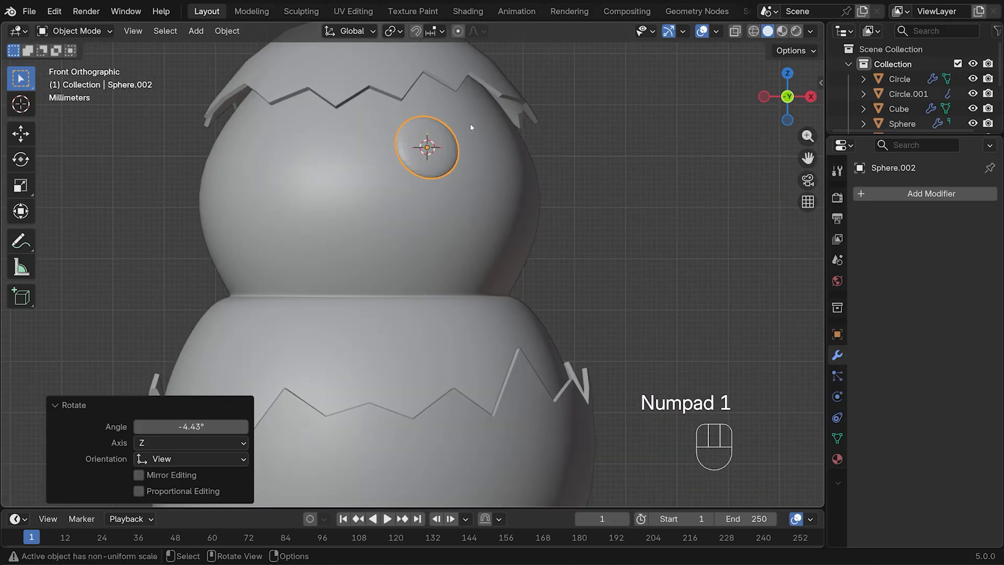
{"action": "right_click", "coordinate": [409, 159]}
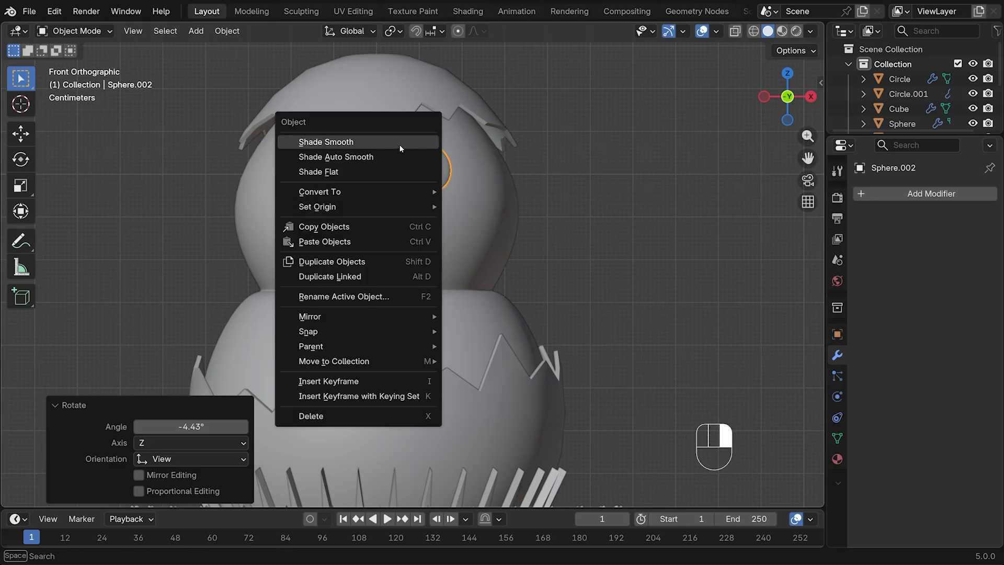
{"action": "left_click", "coordinate": [400, 141]}
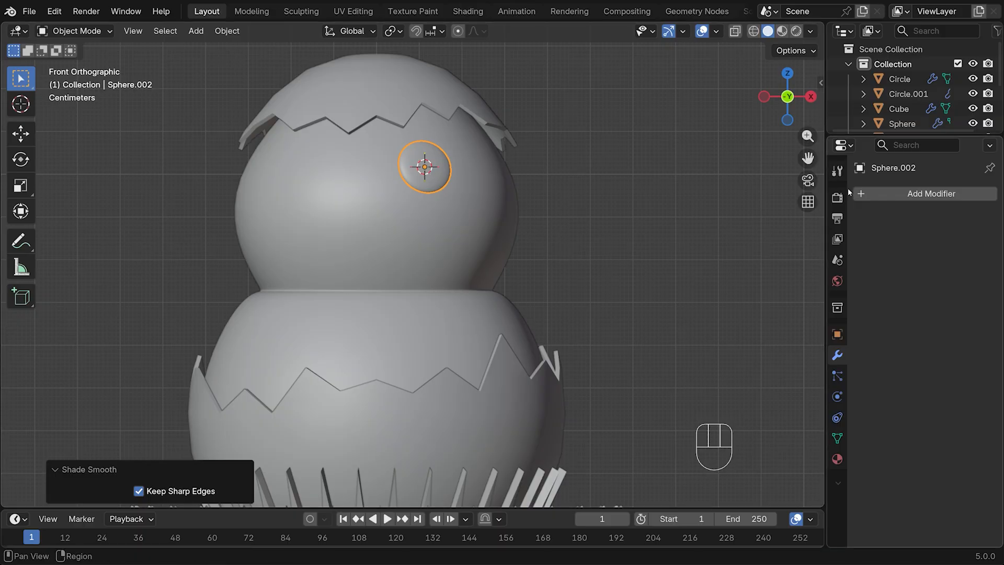
- Add a Mirror modifier on the X axis to the eye, using the upper eggshell object Cube as the mirror object
{"action": "left_click", "coordinate": [880, 190]}
{"action": "mouse_move", "coordinate": [880, 192]}
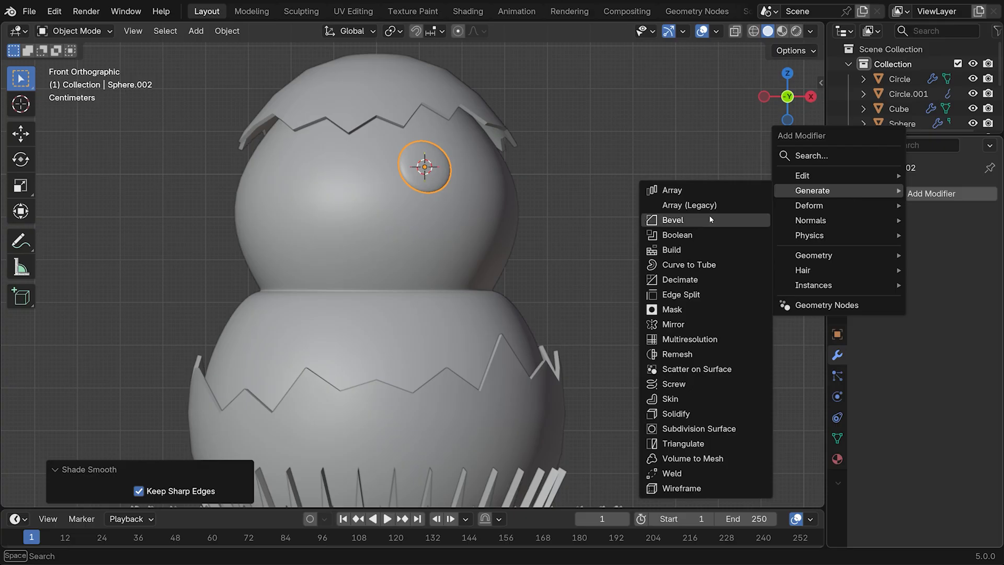
{"action": "left_click", "coordinate": [687, 324]}
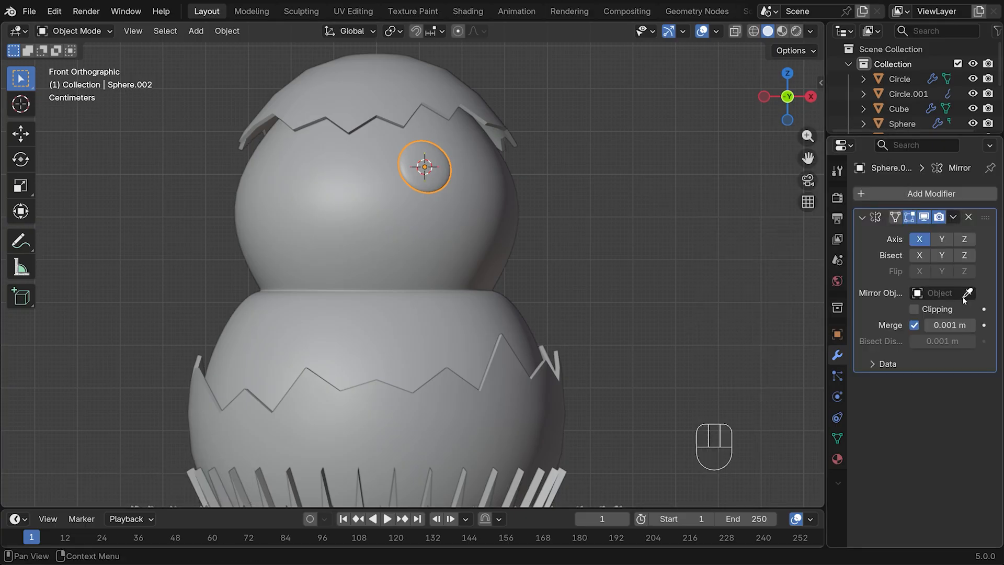
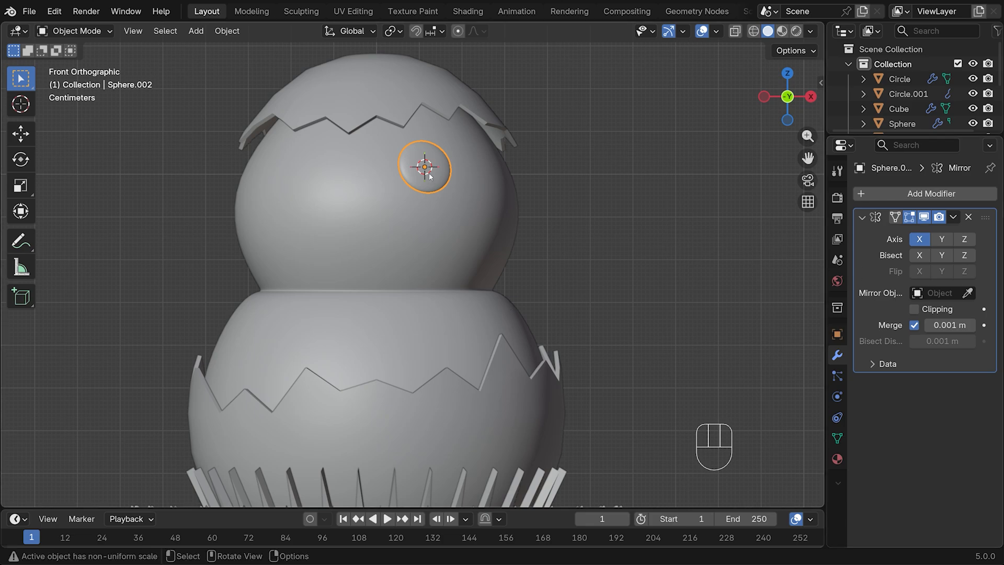
{"action": "left_click", "coordinate": [967, 293]}
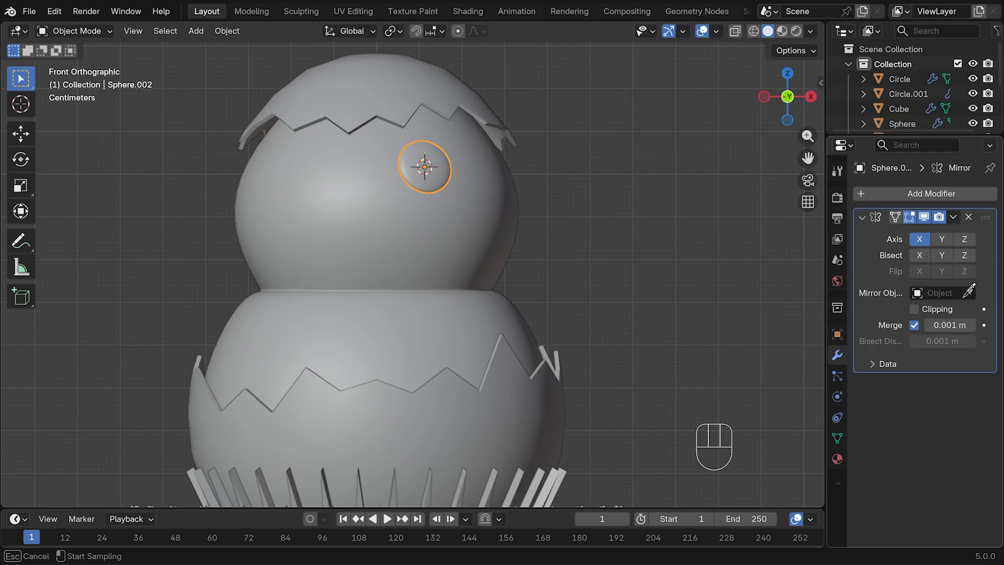
{"action": "left_click", "coordinate": [376, 142]}
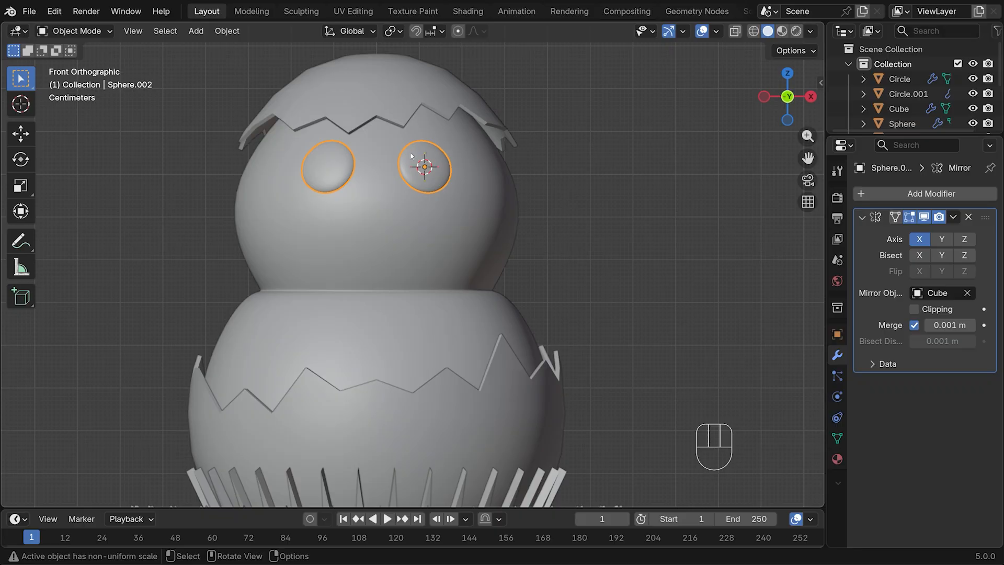
- Duplicate the eye, scale the copy to about 0.252 and move it up about 0.0039 m as a highlight
{"action": "key", "text": "shift+d"}
{"action": "key", "text": "s"}
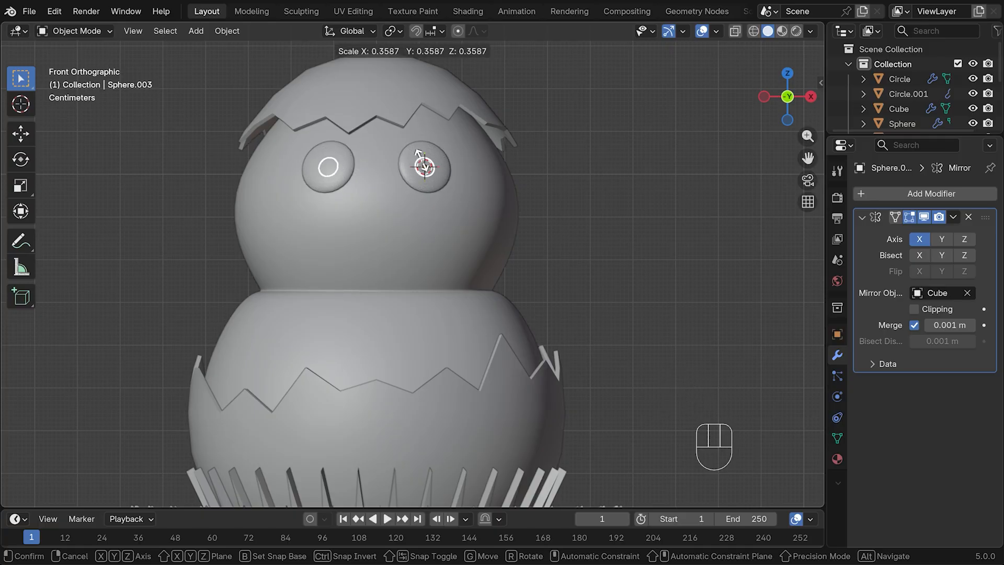
{"action": "left_click", "coordinate": [422, 160]}
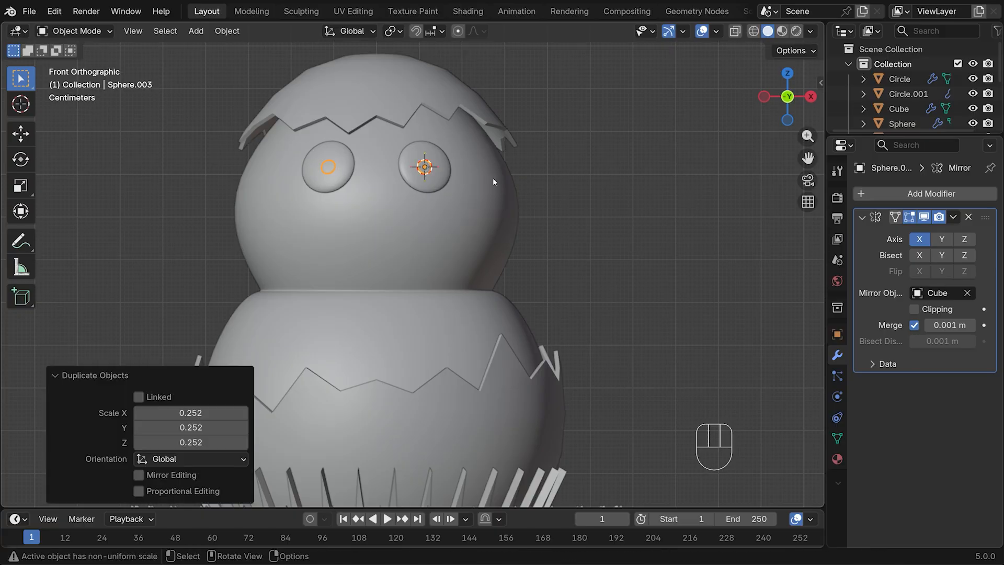
{"action": "key", "text": "g"}
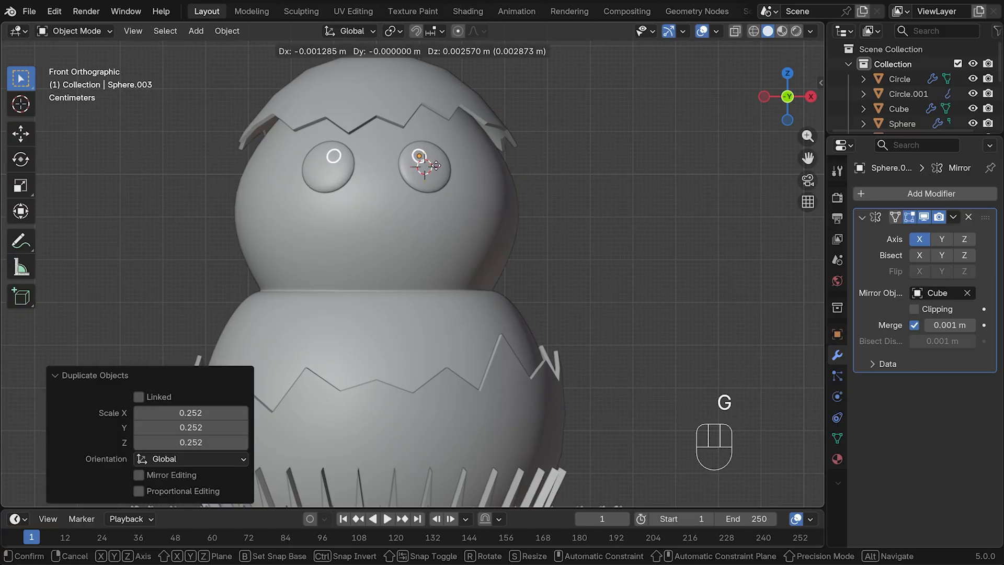
{"action": "left_click", "coordinate": [423, 170]}
- Rotate the eye highlight by about -7.6° in right side view to match the eye's slope
{"action": "key", "text": "KP_3"}
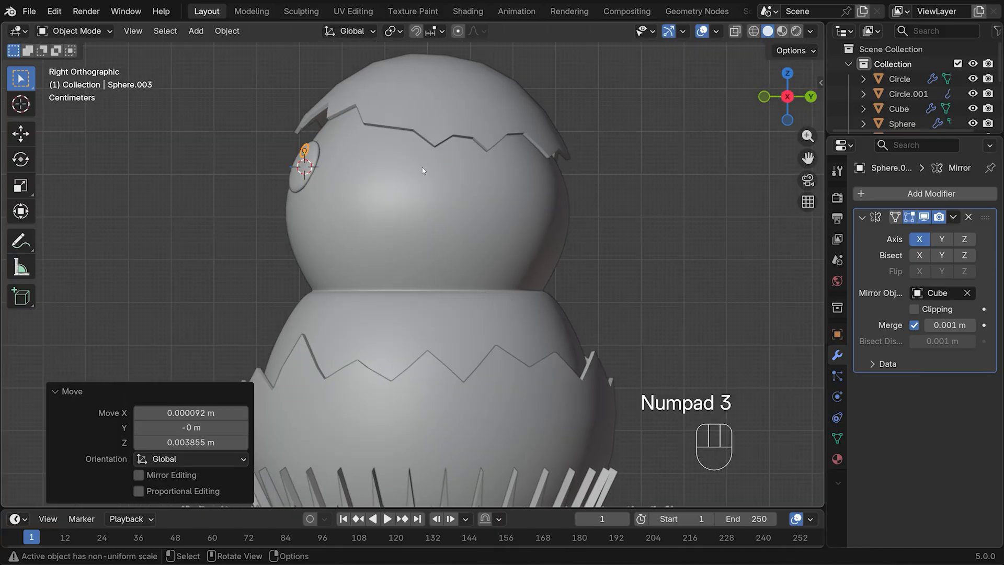
{"action": "scroll", "coordinate": [341, 150], "scroll_direction": "up", "scroll_amount": 3}
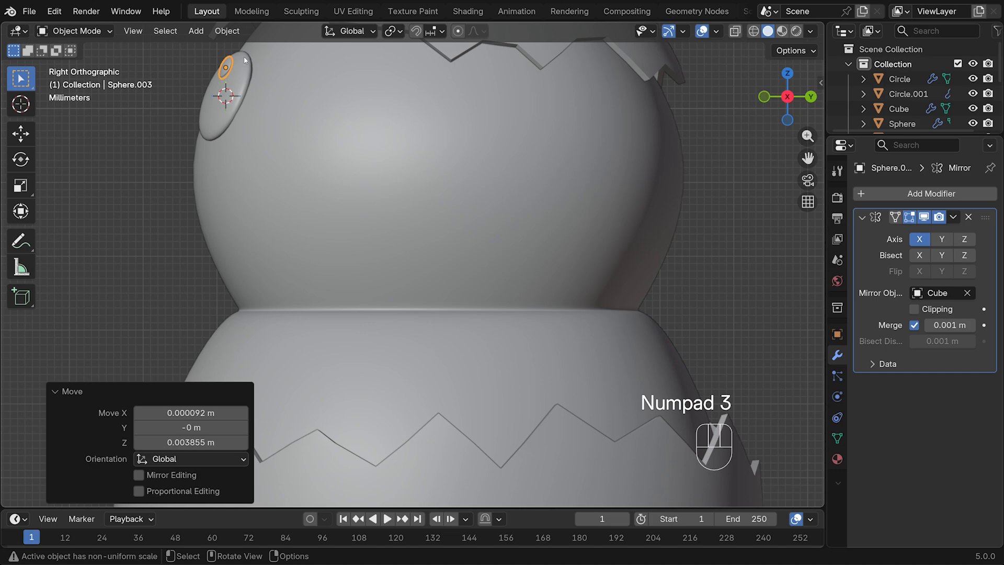
{"action": "key", "text": "r"}
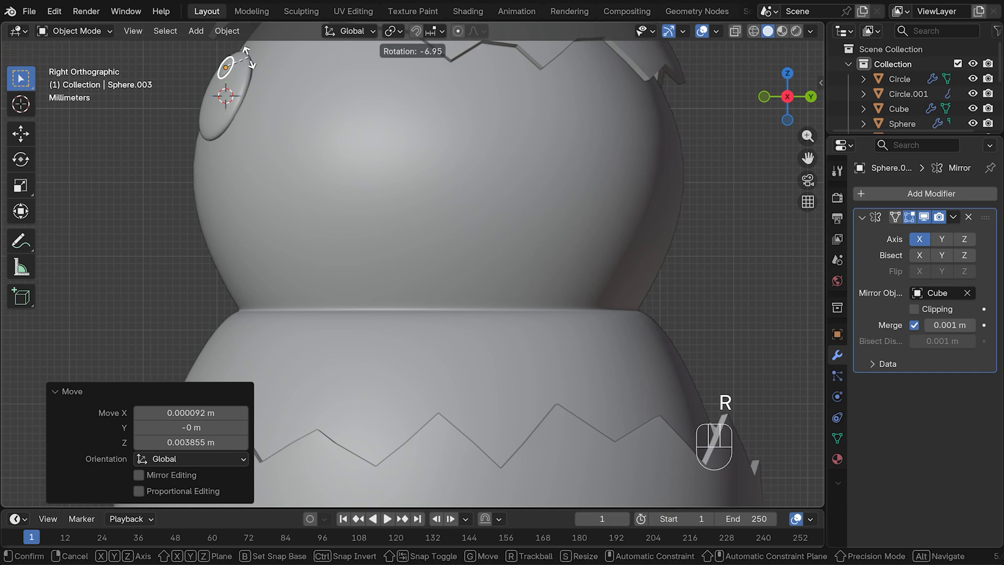
{"action": "left_click", "coordinate": [247, 56]}
{"action": "key", "text": "KP_7"}
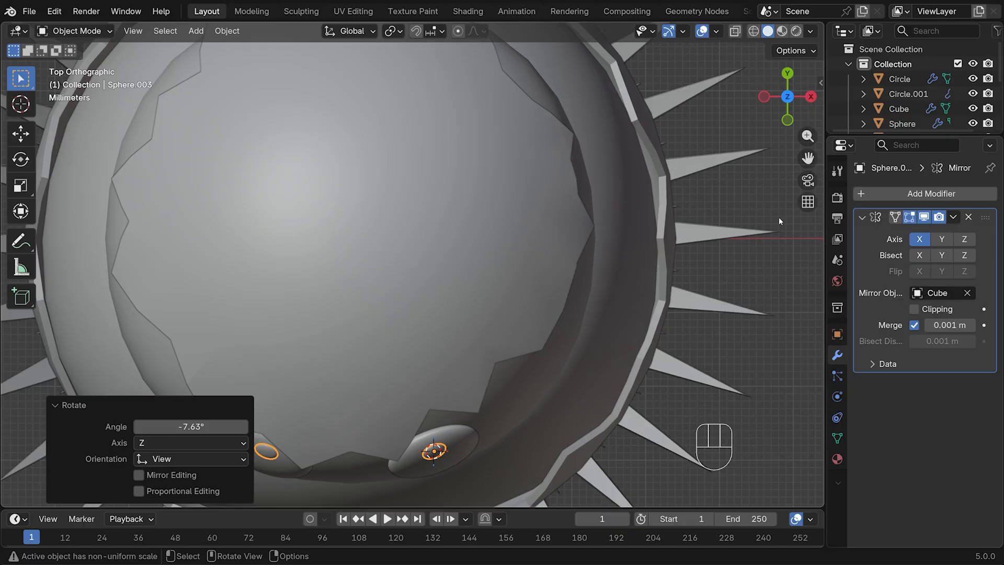
{"action": "key", "text": "KP_1"}
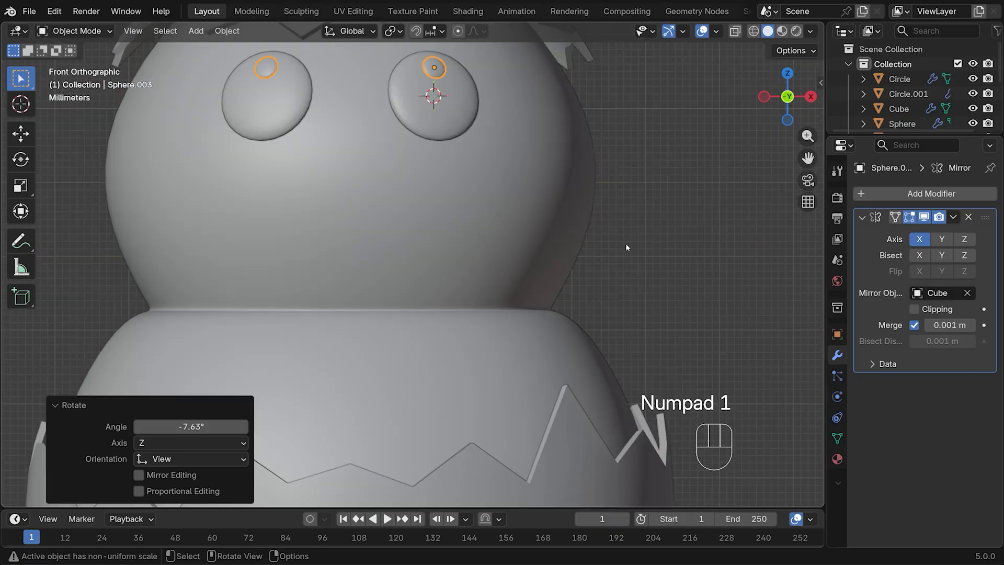
- Place the 3D cursor on the face between and slightly below the eyes, and add a cube there
{"action": "scroll", "coordinate": [623, 242], "scroll_direction": "down", "scroll_amount": 5}
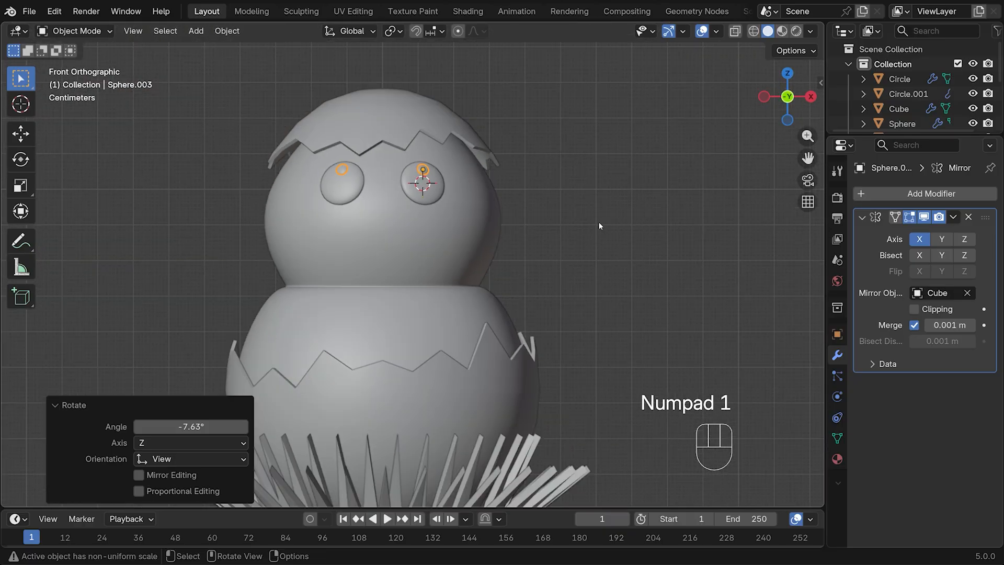
{"action": "right_click", "coordinate": [384, 199], "text": "shift"}
{"action": "right_click", "coordinate": [385, 198], "text": "shift"}
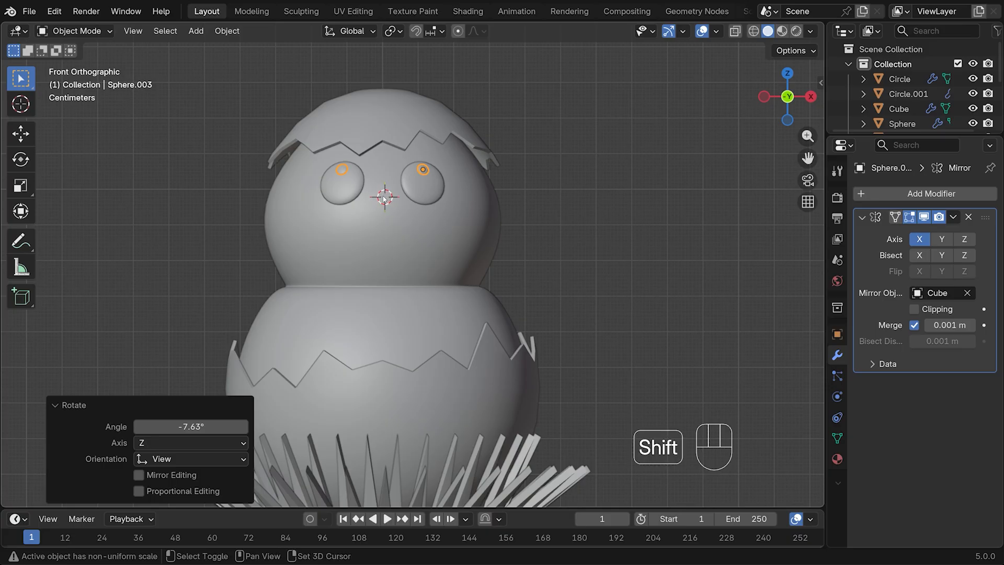
{"action": "right_click", "coordinate": [384, 196], "text": "shift"}
{"action": "key", "text": "shift+a"}
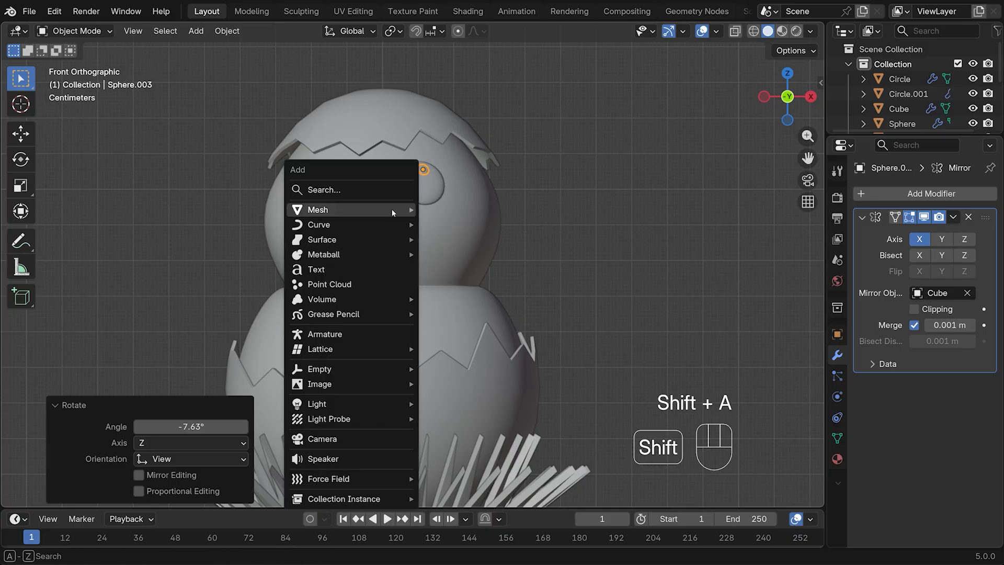
{"action": "mouse_move", "coordinate": [398, 209]}
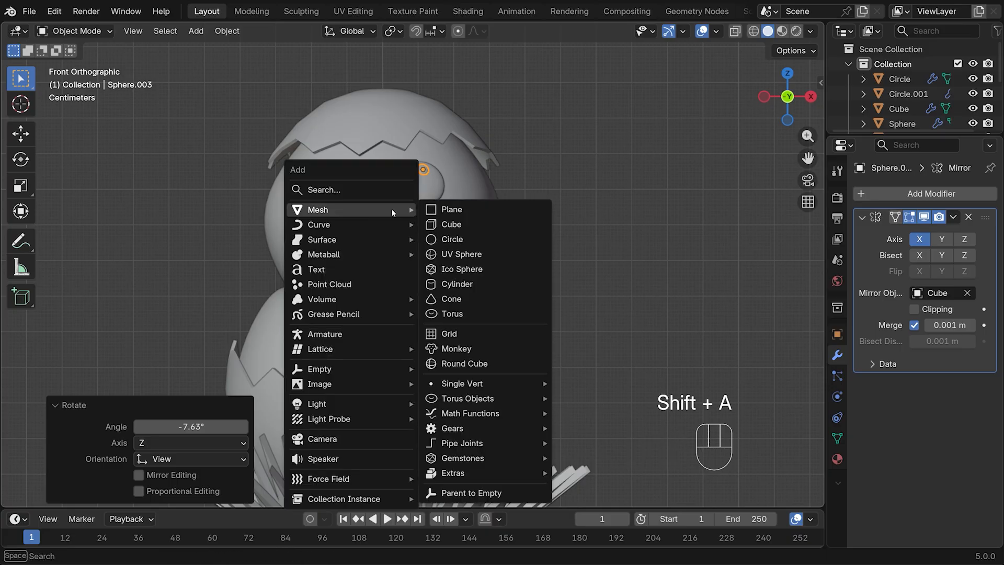
{"action": "left_click", "coordinate": [497, 225]}
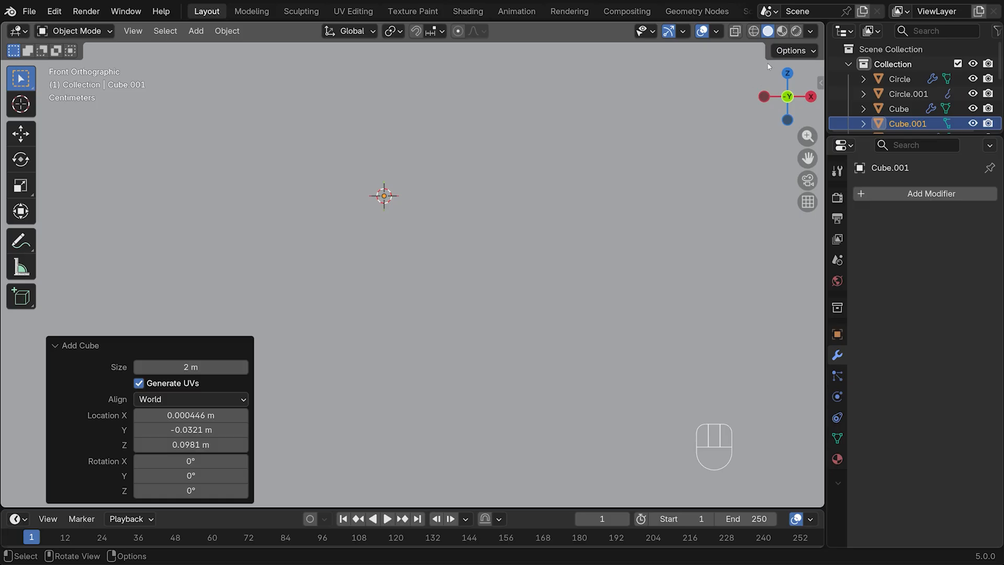
- Scale the new cube down by about 0.030 and again by about 0.124 to beak size
{"action": "key", "text": "s"}
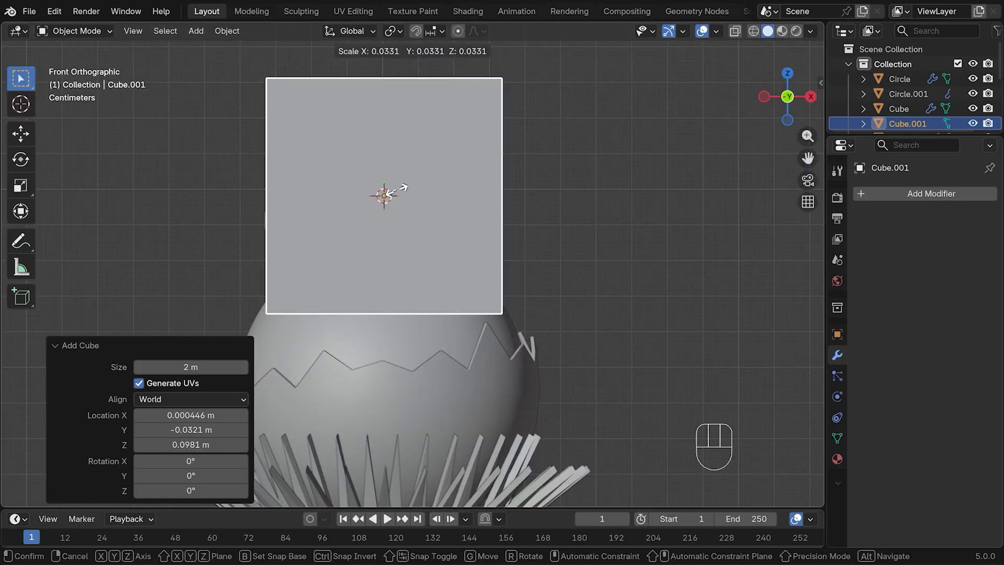
{"action": "left_click", "coordinate": [401, 188]}
{"action": "key", "text": "s"}
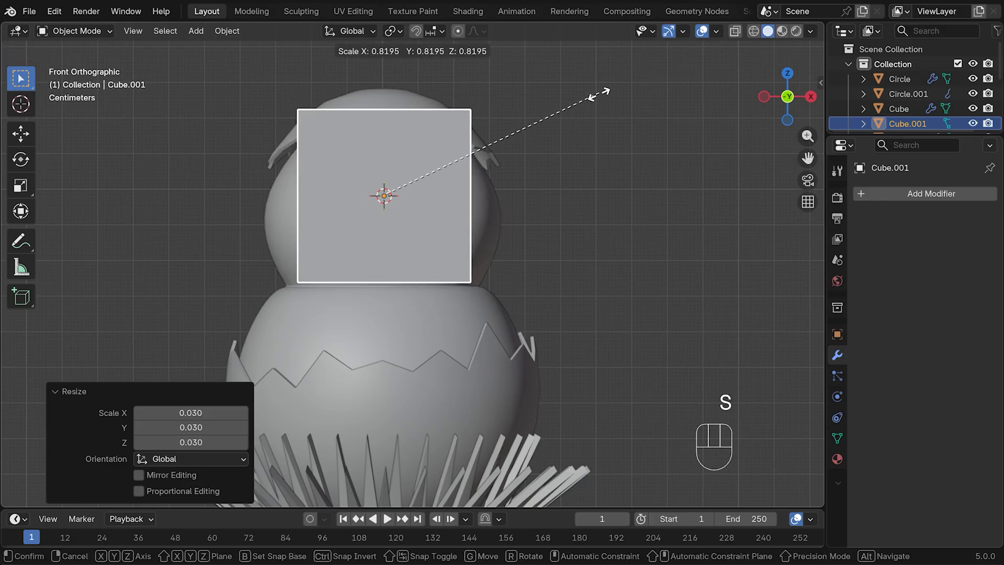
{"action": "left_click", "coordinate": [415, 179]}
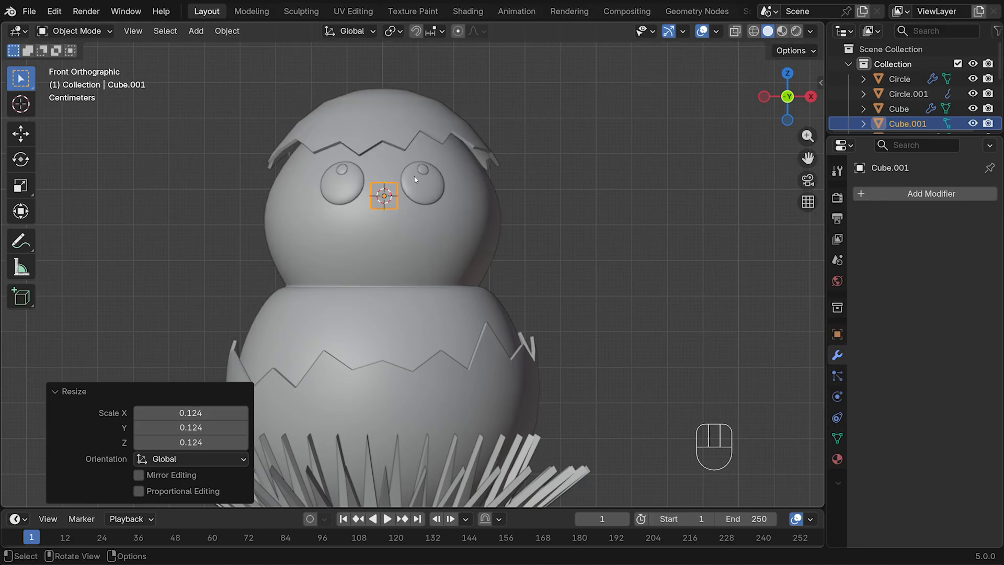
- Move the cube about -0.00033 m along the X axis toward the middle of the face
{"action": "scroll", "coordinate": [493, 172], "scroll_direction": "up", "scroll_amount": 5}
{"action": "left_click_drag", "start_coordinate": [808, 159], "coordinate": [864, 291]}
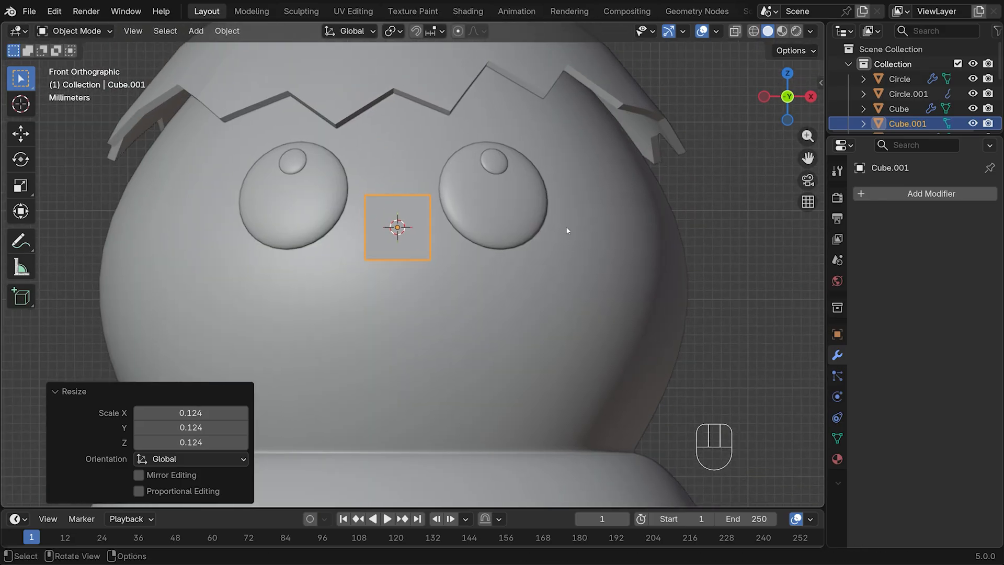
{"action": "scroll", "coordinate": [571, 236], "scroll_direction": "up", "scroll_amount": 1}
{"action": "key", "text": "g"}
{"action": "key", "text": "x"}
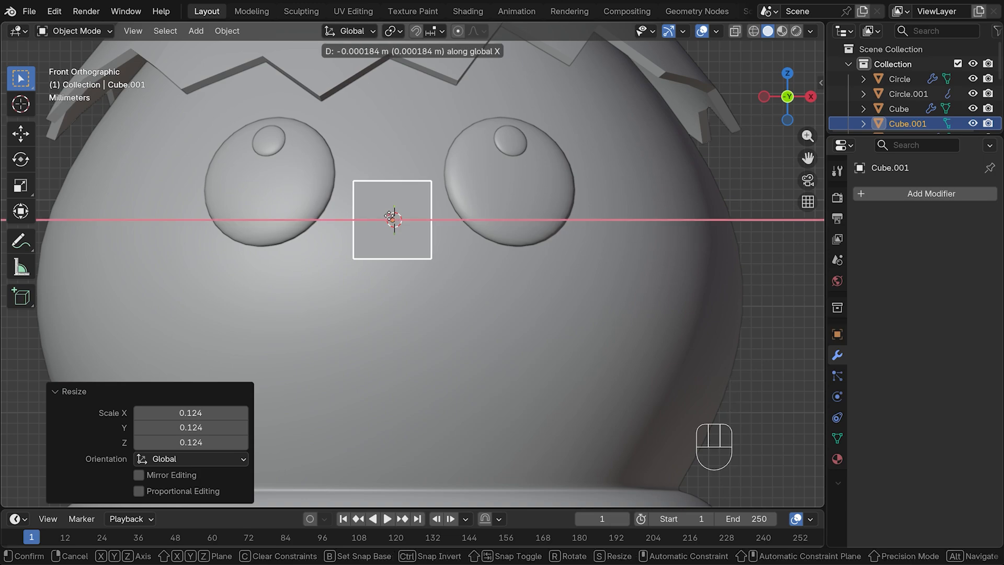
{"action": "left_click", "coordinate": [387, 216]}
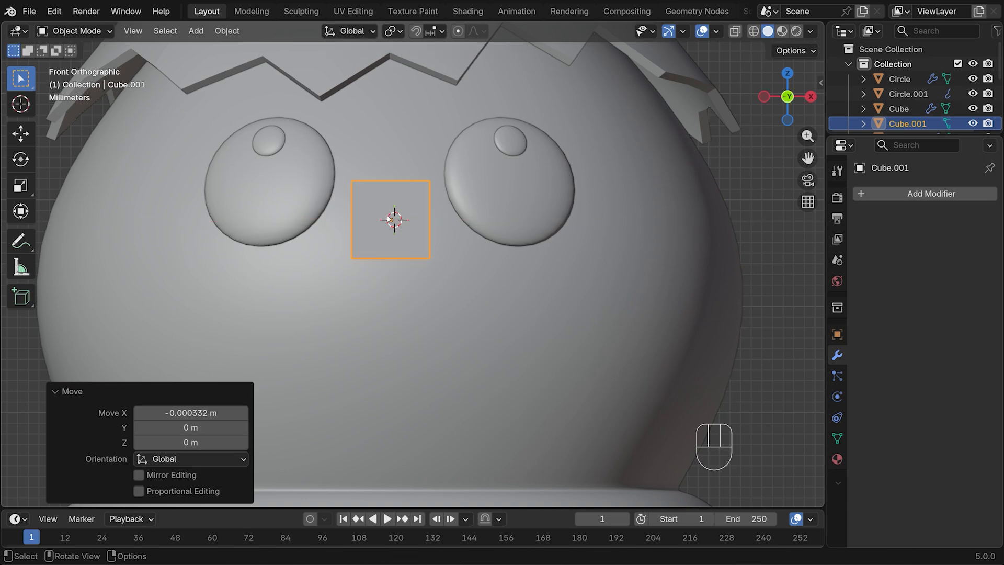
- Set the cube's X location to 0 m to centre it on the face
{"action": "key", "text": "n"}
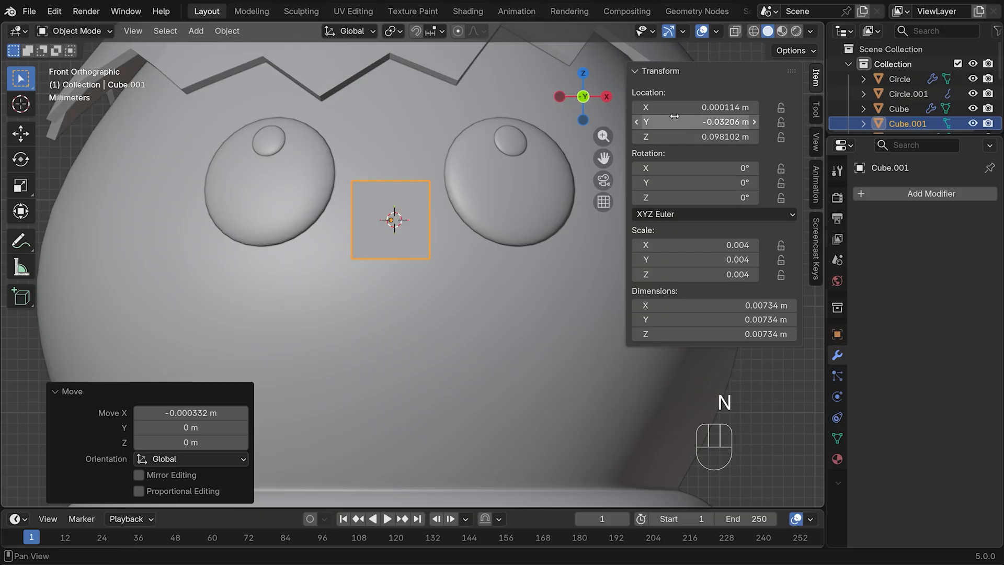
{"action": "left_click", "coordinate": [697, 108]}
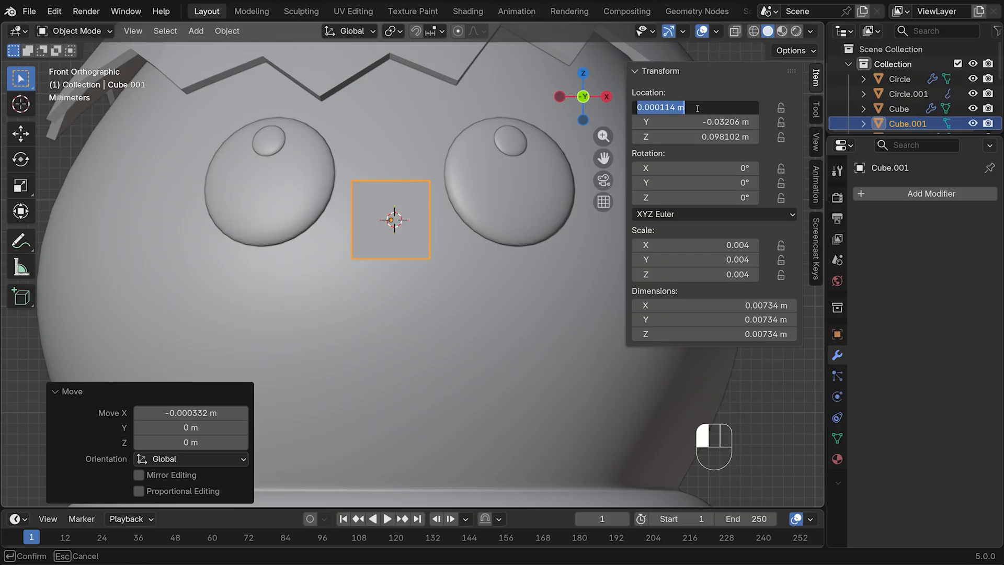
{"action": "type", "text": "0"}
{"action": "key", "text": "Return"}
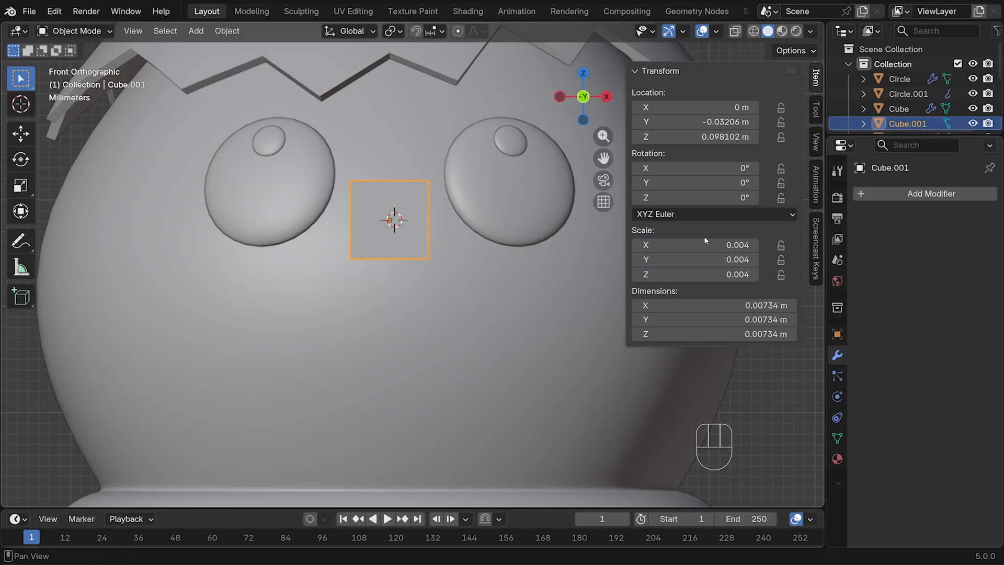
{"action": "key", "text": "n"}
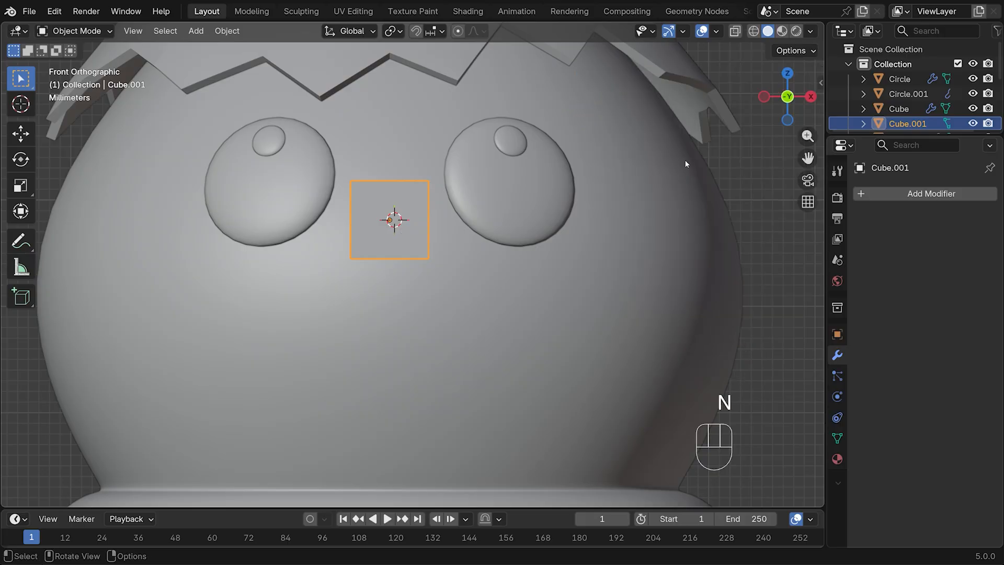
- Apply the cube's scale and place the 3D cursor in the empty space beside the head
{"action": "key", "text": "ctrl+a"}
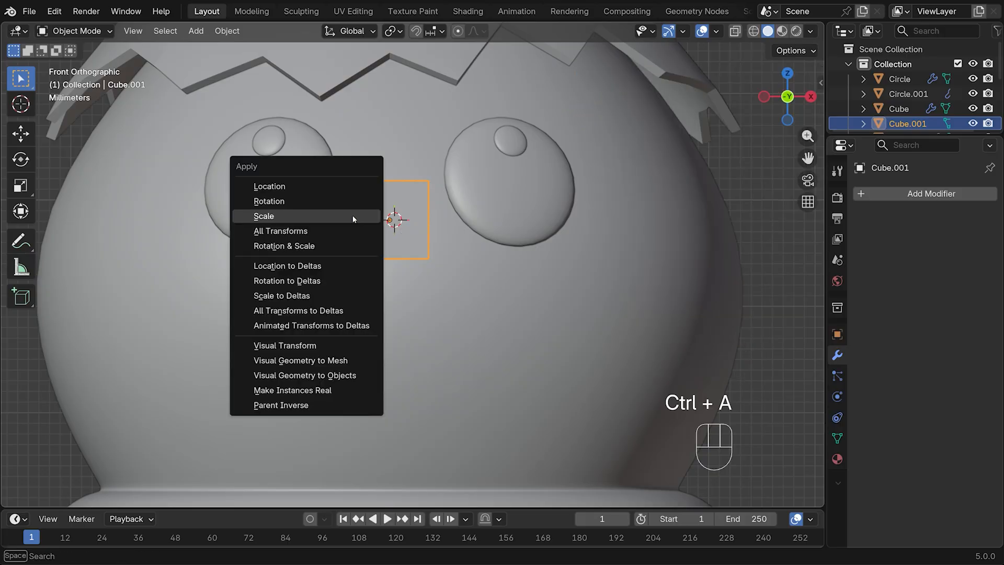
{"action": "left_click", "coordinate": [353, 219]}
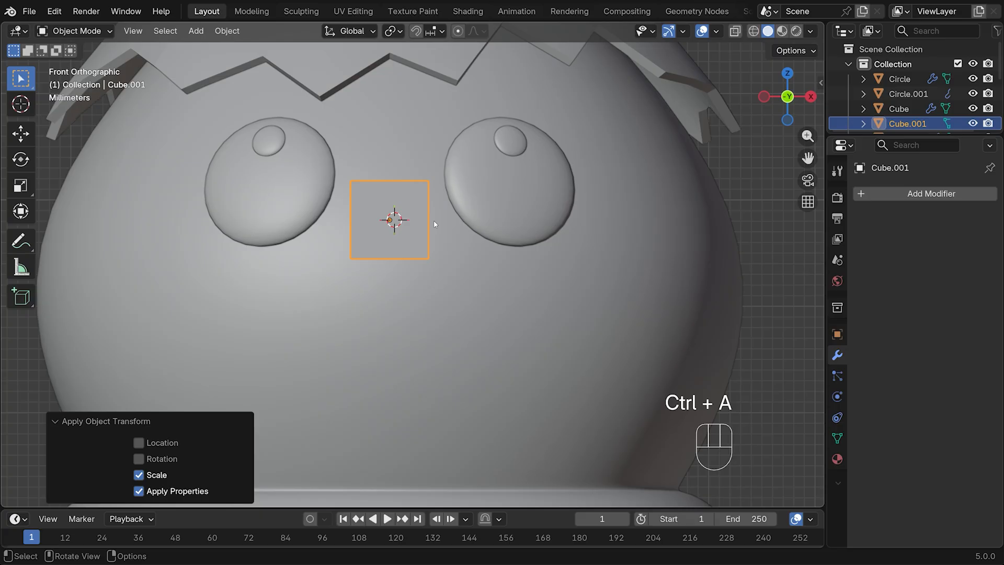
{"action": "right_click", "coordinate": [764, 237], "text": "shift"}
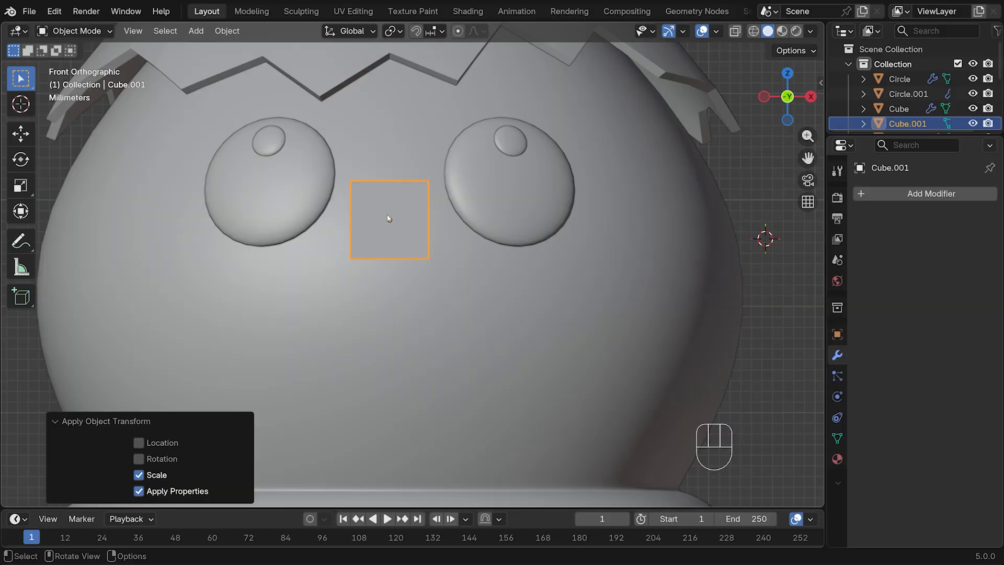
- Add one centred vertical and one centred horizontal loop cut to the small cube between the eyes
{"action": "key", "text": "Tab"}
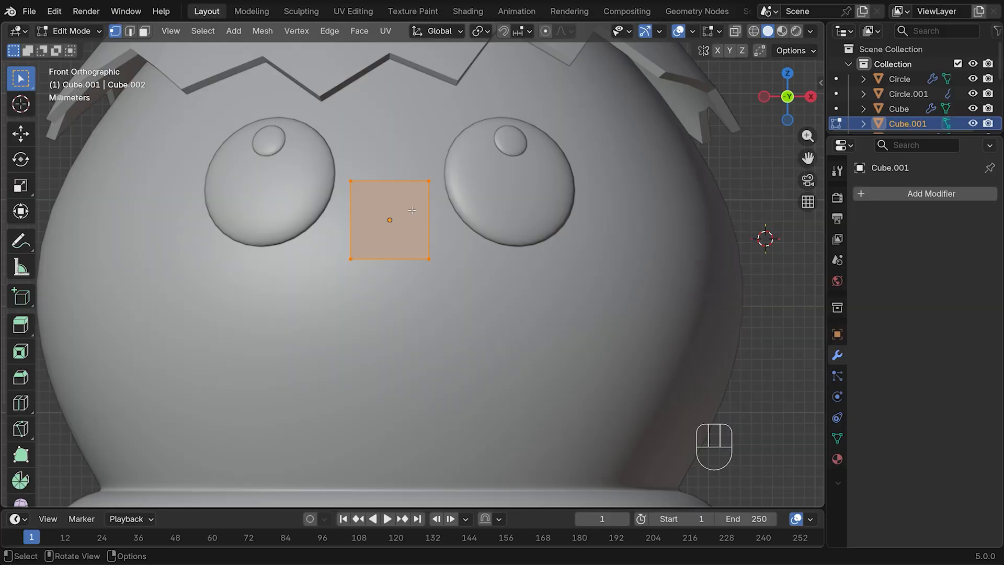
{"action": "middle_click_drag", "start_coordinate": [496, 225], "coordinate": [293, 248]}
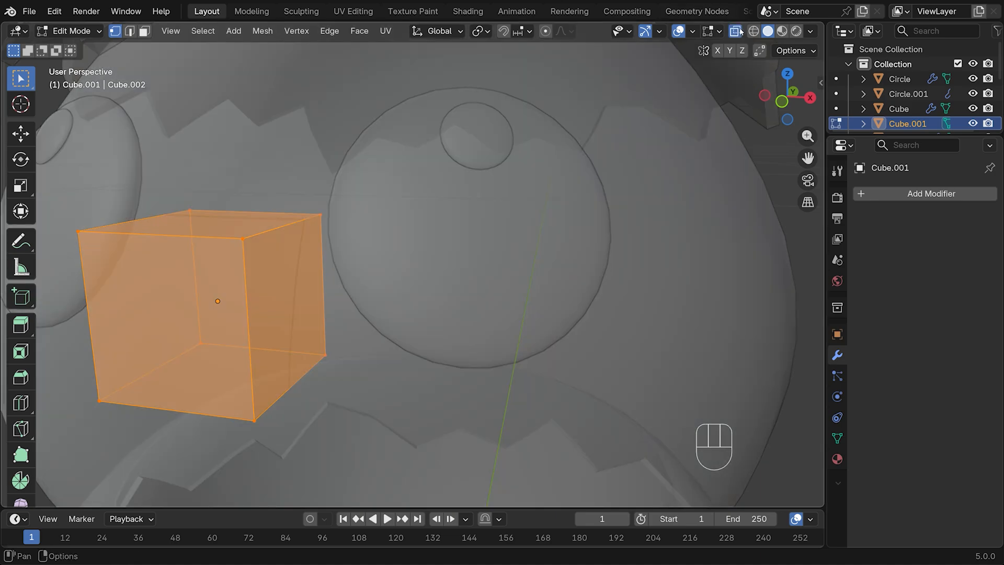
{"action": "key", "text": "alt+z"}
{"action": "scroll", "coordinate": [293, 249], "scroll_direction": "down", "scroll_amount": 2}
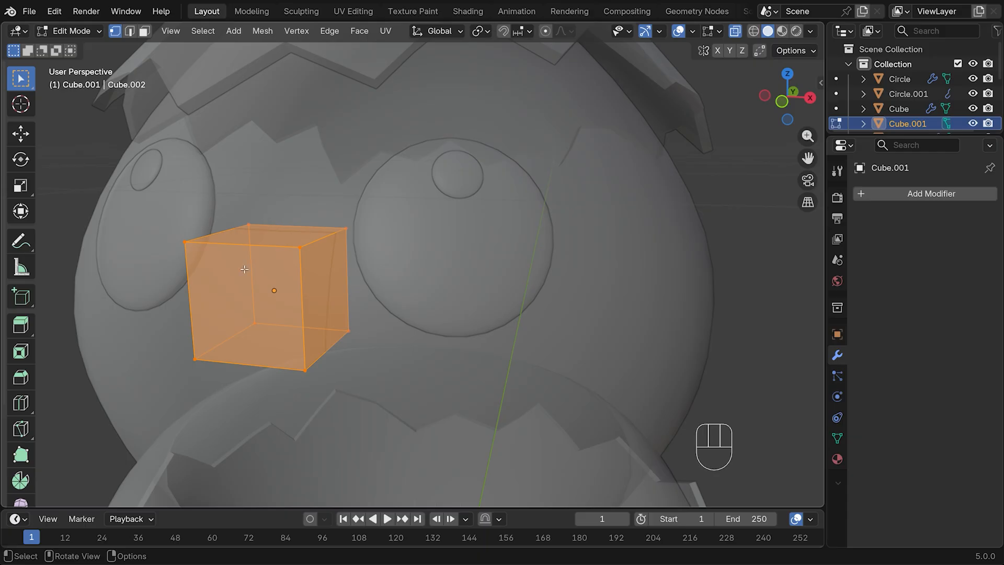
{"action": "key", "text": "ctrl+r"}
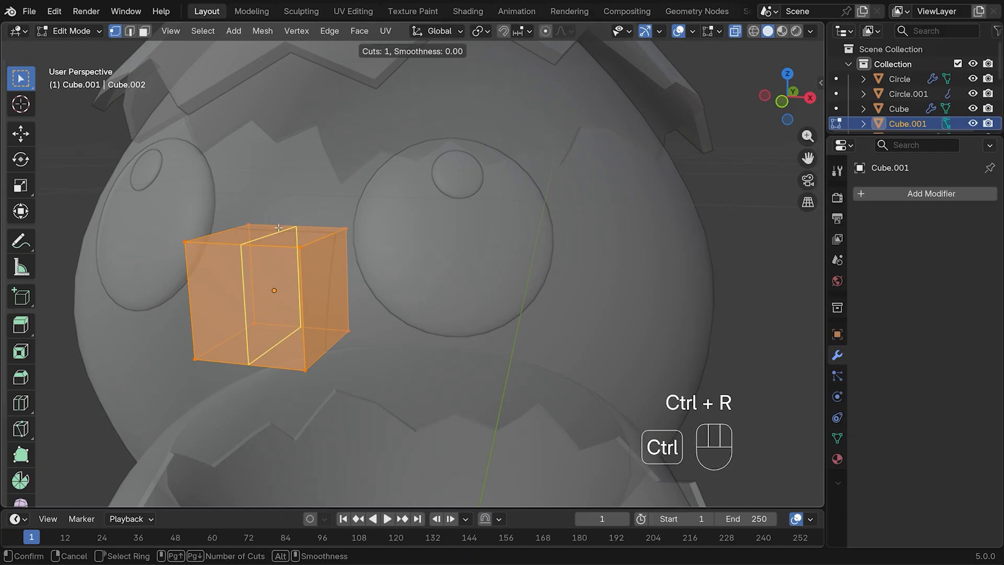
{"action": "left_click", "coordinate": [279, 228]}
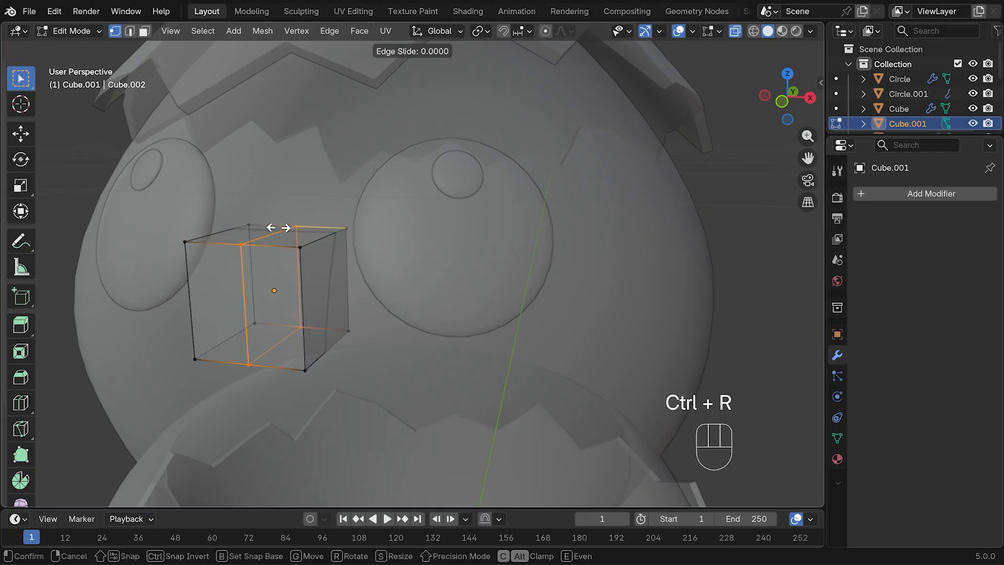
{"action": "right_click", "coordinate": [279, 228]}
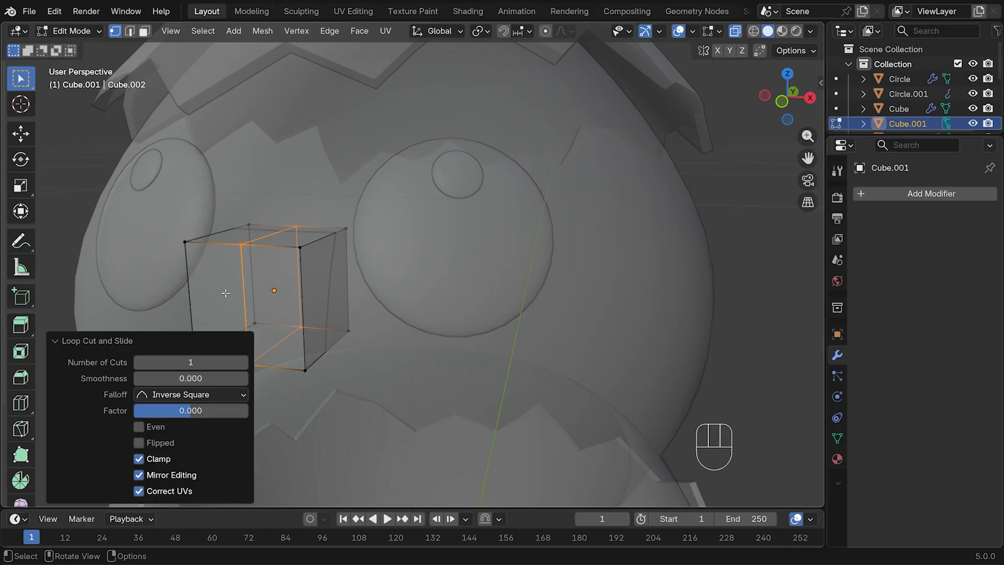
{"action": "key", "text": "ctrl+r"}
{"action": "left_click", "coordinate": [318, 293]}
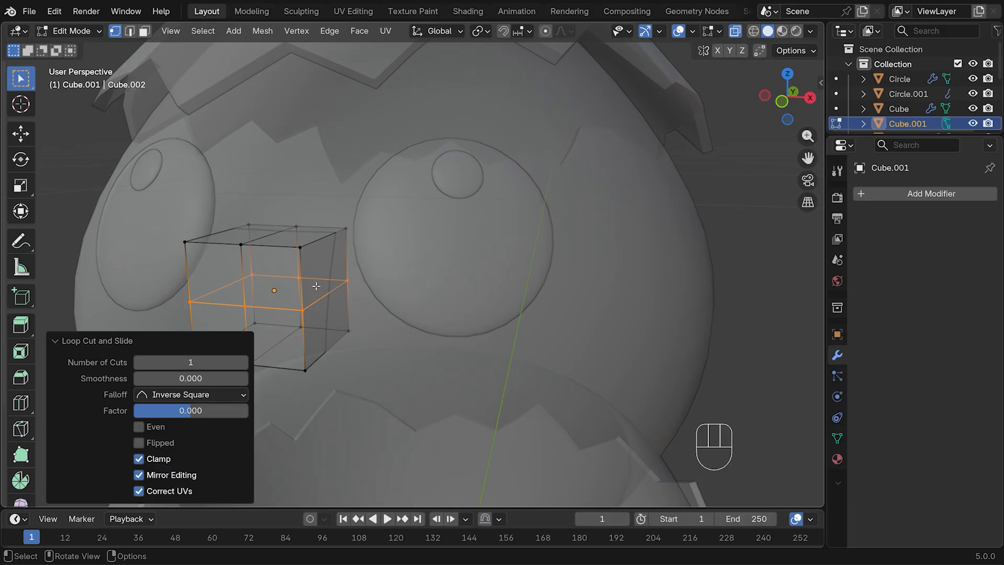
- Select both centre edge loops of the cube and scale them outward uniformly by about 1.29
{"action": "key", "text": "2"}
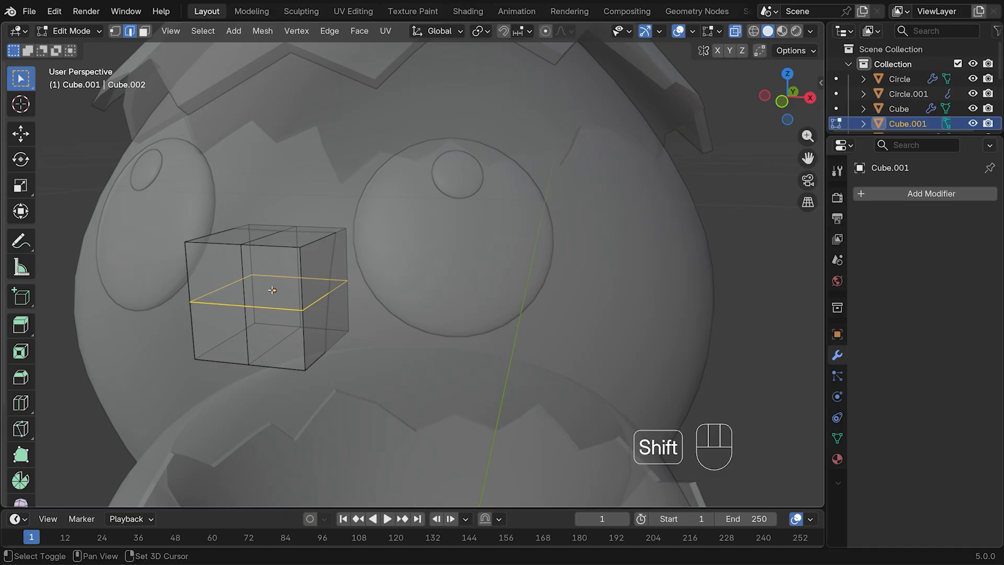
{"action": "left_click", "coordinate": [247, 270], "text": "alt+shift"}
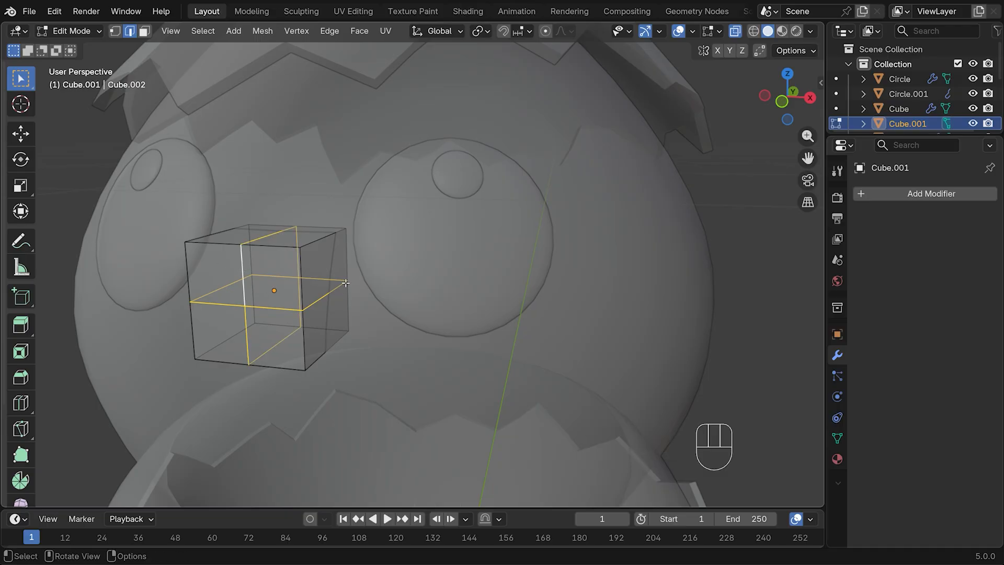
{"action": "key", "text": "s"}
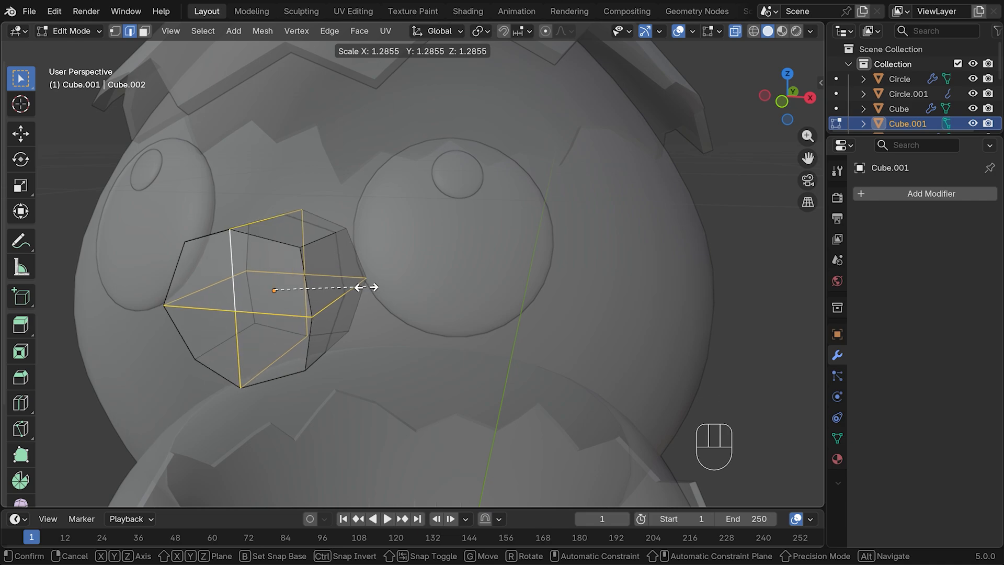
{"action": "left_click", "coordinate": [366, 287]}
- Bevel the horizontal centre loop by about 0.00023 m with one segment, and delete the resulting band of faces to split the beak
{"action": "left_click", "coordinate": [285, 312], "text": "alt"}
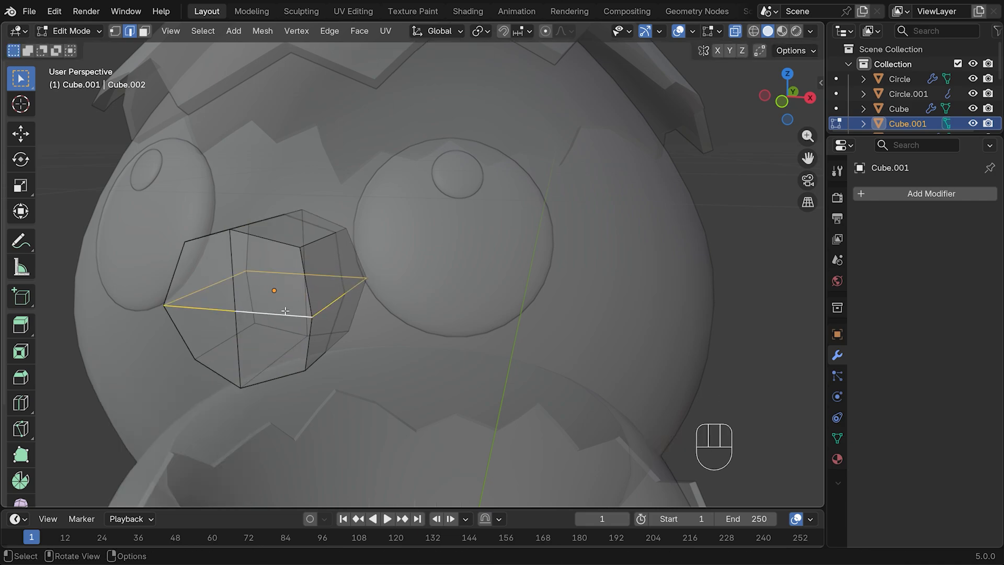
{"action": "key", "text": "ctrl+b"}
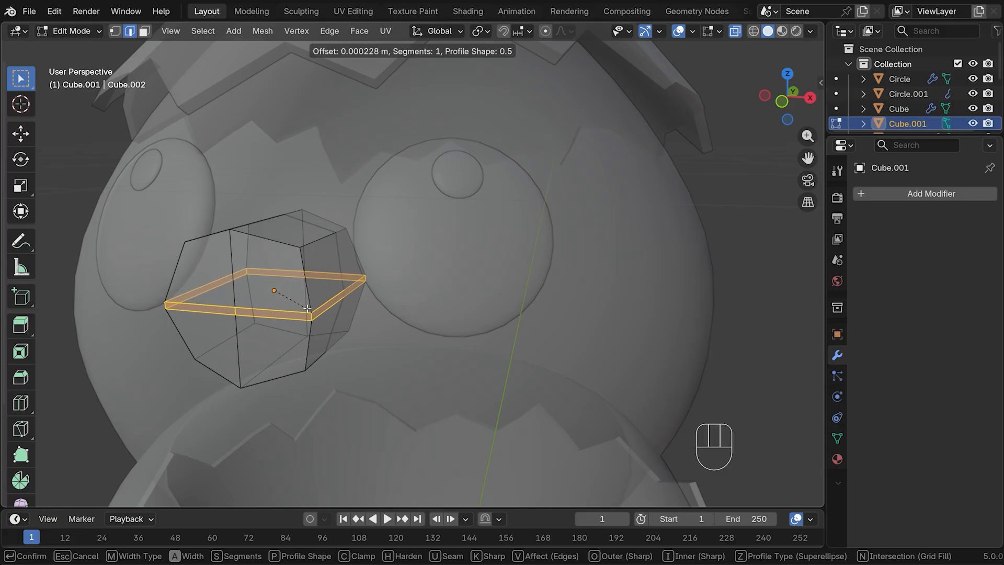
{"action": "left_click", "coordinate": [308, 308]}
{"action": "left_click", "coordinate": [55, 209]}
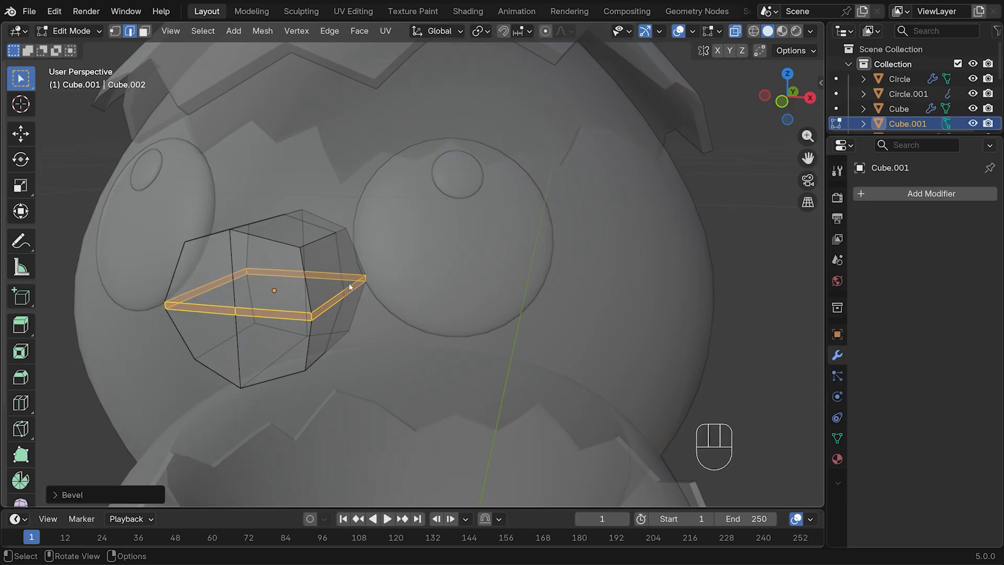
{"action": "key", "text": "x"}
{"action": "left_click", "coordinate": [264, 338]}
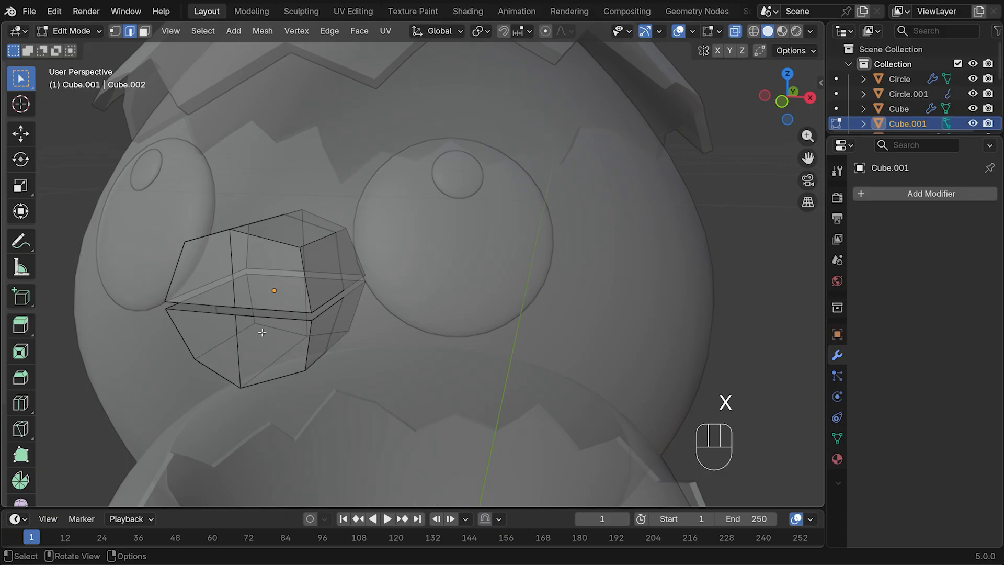
- Move the two front centre vertices beside the beak's gap forward along the Y axis to form the tips
{"action": "key", "text": "1"}
{"action": "left_click", "coordinate": [235, 308]}
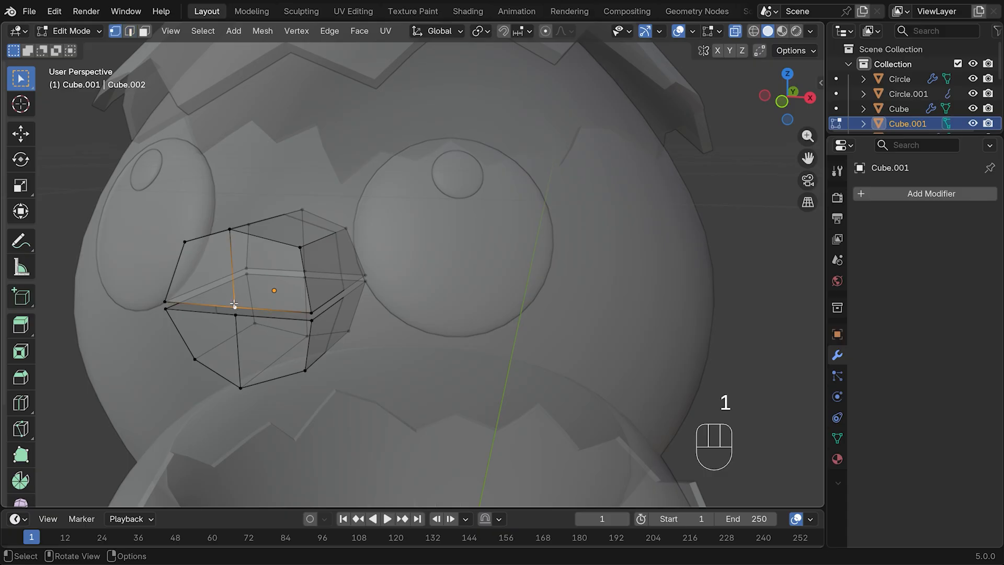
{"action": "left_click", "coordinate": [237, 313], "text": "shift"}
{"action": "middle_click_drag", "start_coordinate": [239, 311], "coordinate": [99, 290]}
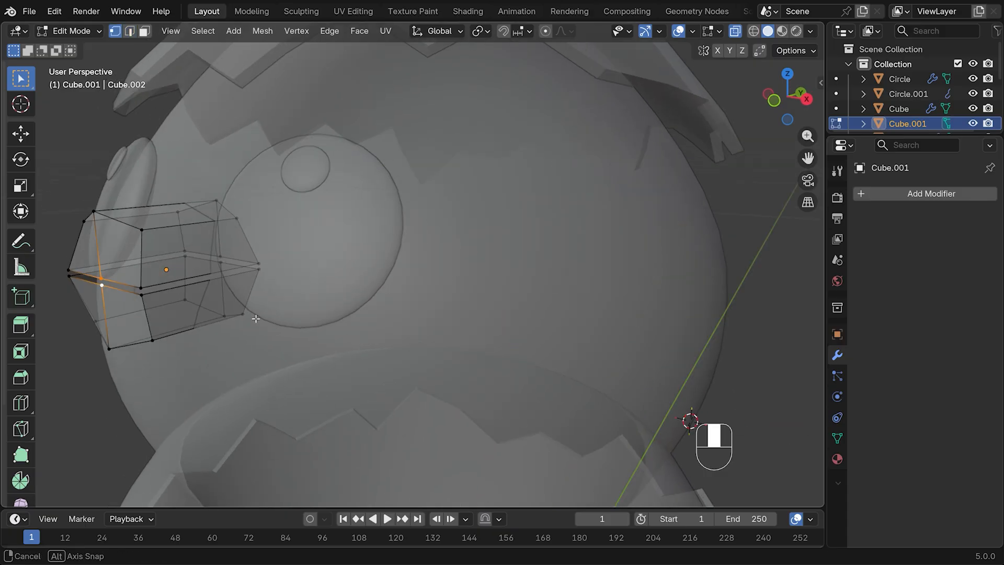
{"action": "key", "text": "g"}
{"action": "key", "text": "y"}
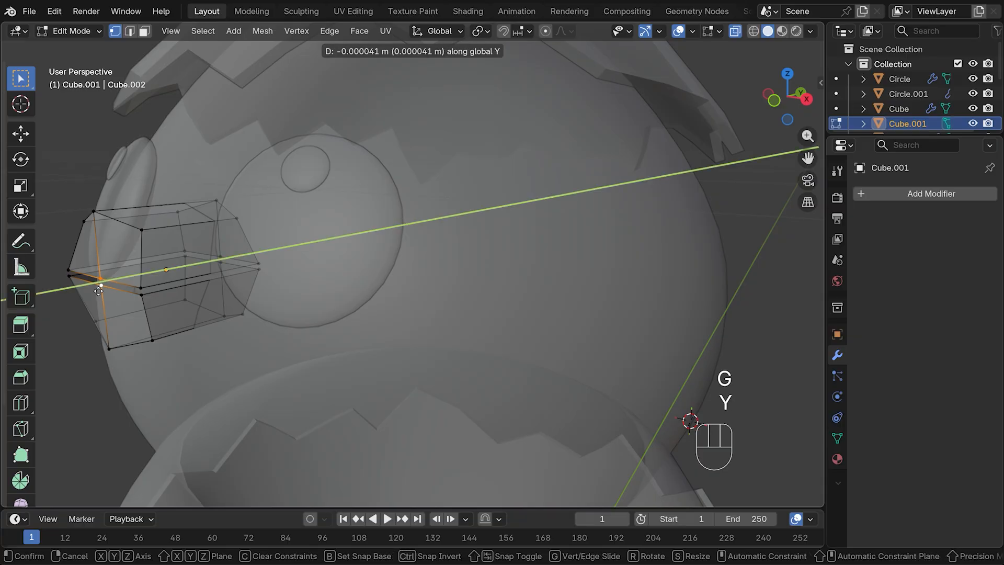
{"action": "left_click", "coordinate": [81, 298]}
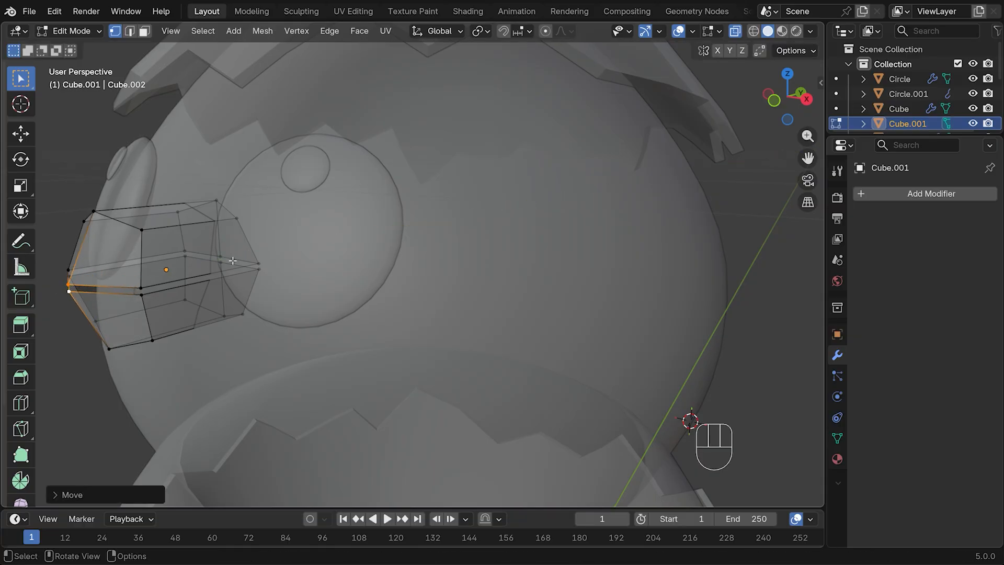
- Edge-slide the two top front edges of the upper beak back toward the face by a factor of about -0.39
{"action": "middle_click_drag", "start_coordinate": [235, 259], "coordinate": [277, 240]}
{"action": "key", "text": "2"}
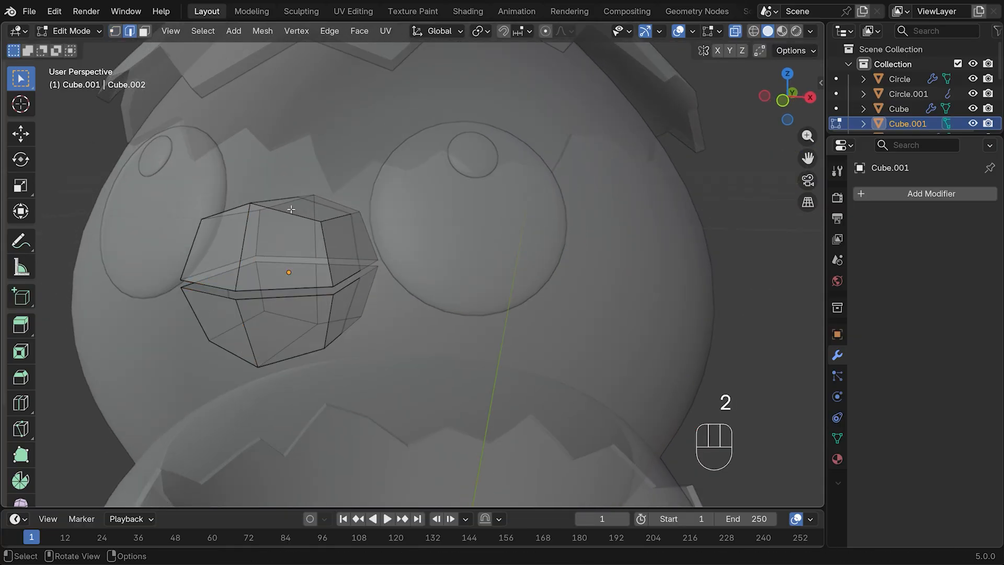
{"action": "left_click", "coordinate": [290, 213], "text": "shift"}
{"action": "left_click", "coordinate": [232, 208], "text": "shift"}
{"action": "key", "text": "g"}
{"action": "key", "text": "g"}
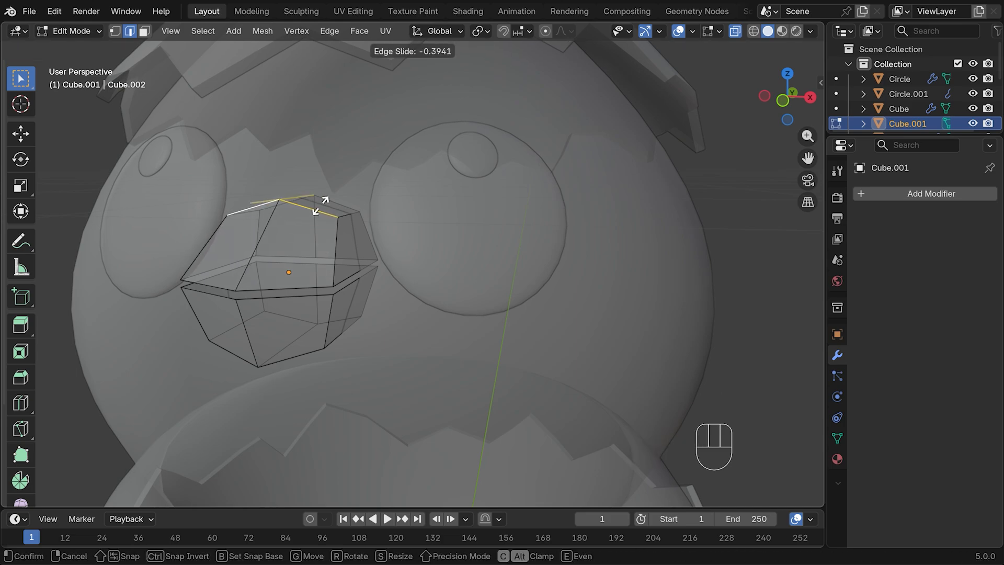
{"action": "left_click", "coordinate": [316, 202]}
- Edge-slide the two bottom front edges of the lower beak back toward the face
{"action": "left_click", "coordinate": [286, 355]}
{"action": "left_click", "coordinate": [234, 353], "text": "shift"}
{"action": "key", "text": "g"}
{"action": "key", "text": "g"}
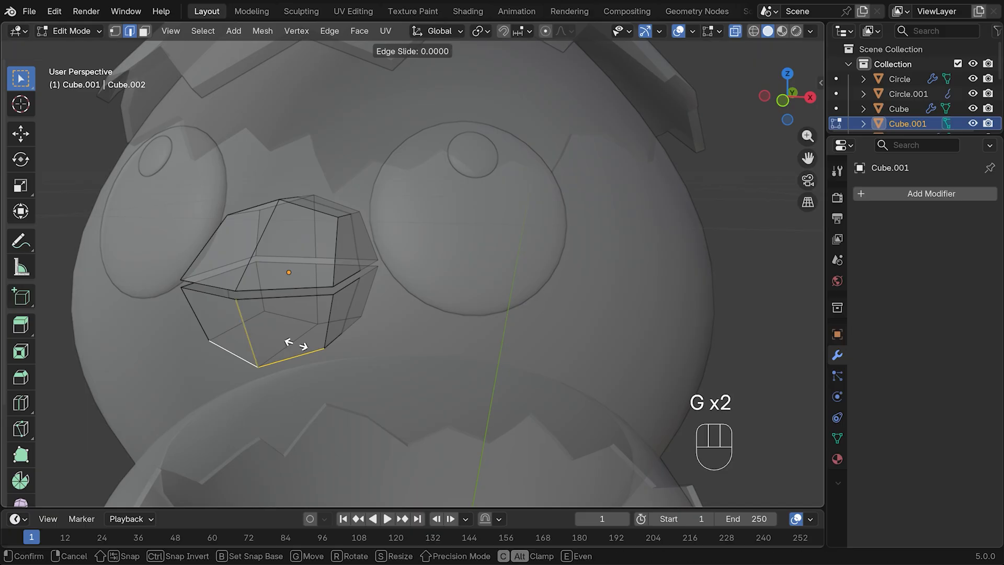
{"action": "left_click", "coordinate": [315, 337]}
- Edge-slide the front side edges on both sides of the upper beak back toward the face to narrow its tip
{"action": "left_click", "coordinate": [335, 253]}
{"action": "middle_click_drag", "start_coordinate": [331, 251], "coordinate": [324, 242]}
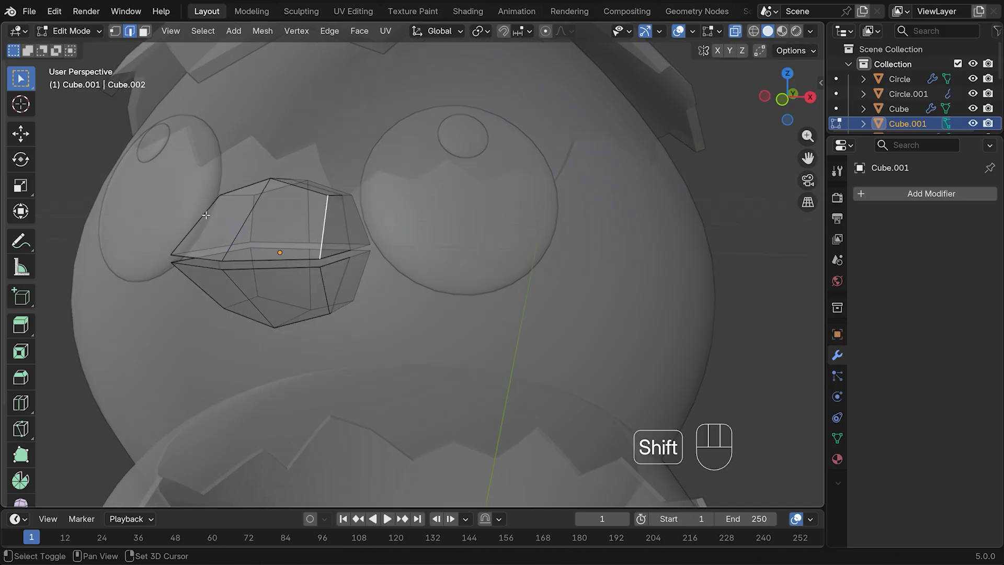
{"action": "left_click", "coordinate": [196, 223], "text": "shift"}
{"action": "middle_click_drag", "start_coordinate": [196, 220], "coordinate": [397, 270]}
{"action": "middle_click_drag", "start_coordinate": [479, 272], "coordinate": [497, 278]}
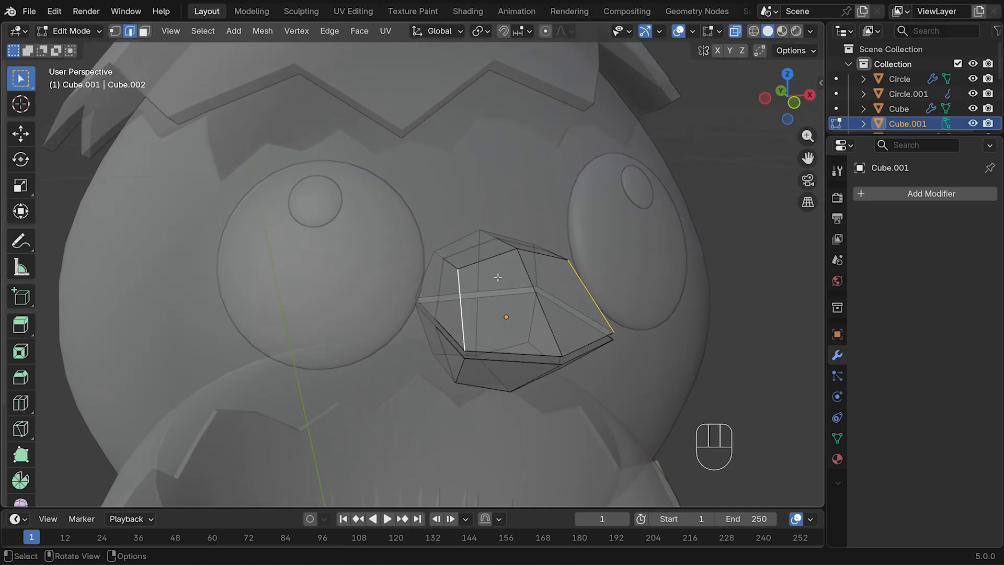
{"action": "key", "text": "g"}
{"action": "key", "text": "g"}
{"action": "key", "text": "y"}
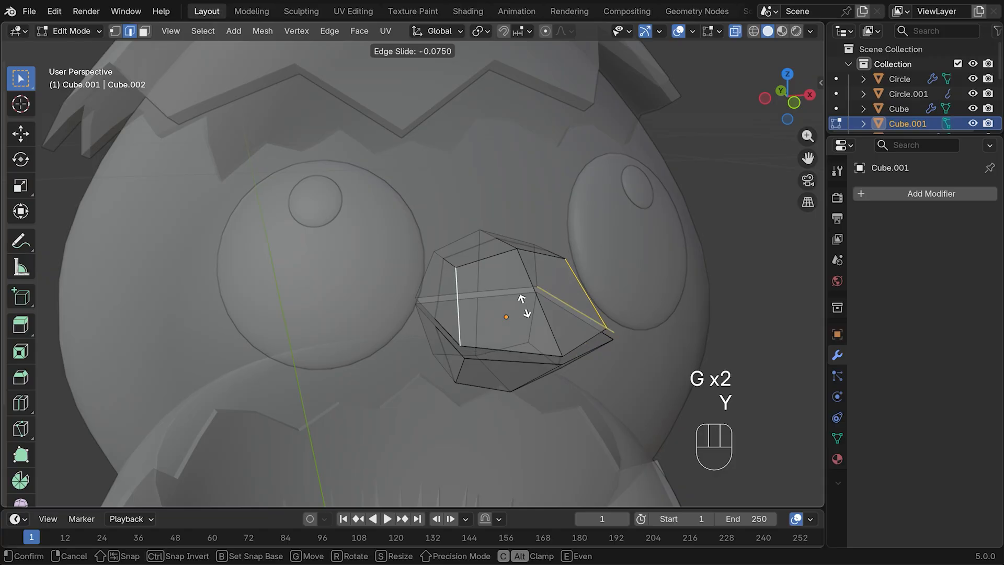
{"action": "left_click", "coordinate": [510, 293]}
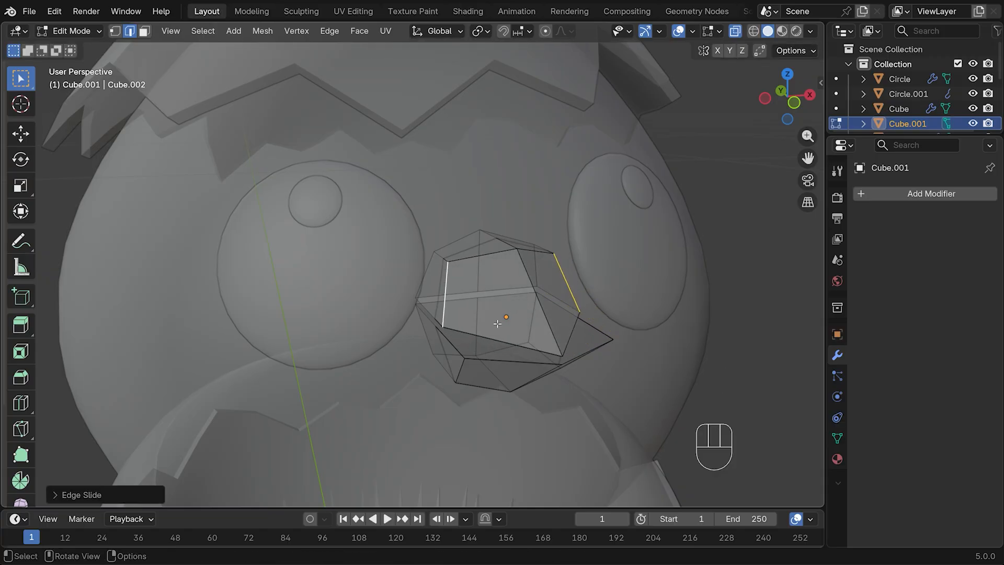
{"action": "middle_click_drag", "start_coordinate": [511, 293], "coordinate": [470, 294]}
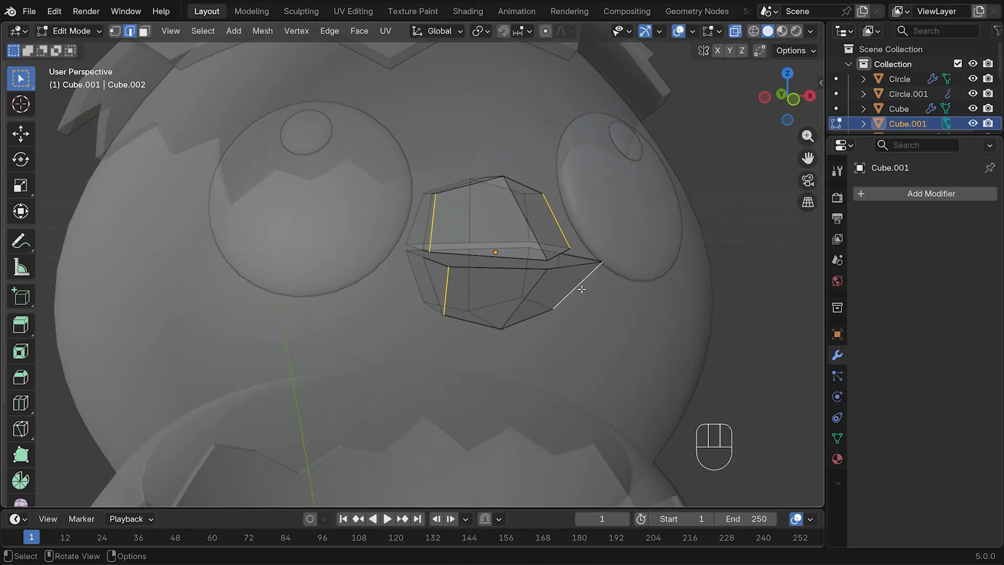
{"action": "middle_click_drag", "start_coordinate": [578, 287], "coordinate": [374, 314]}
{"action": "key", "text": "g"}
{"action": "key", "text": "g"}
{"action": "key", "text": "y"}
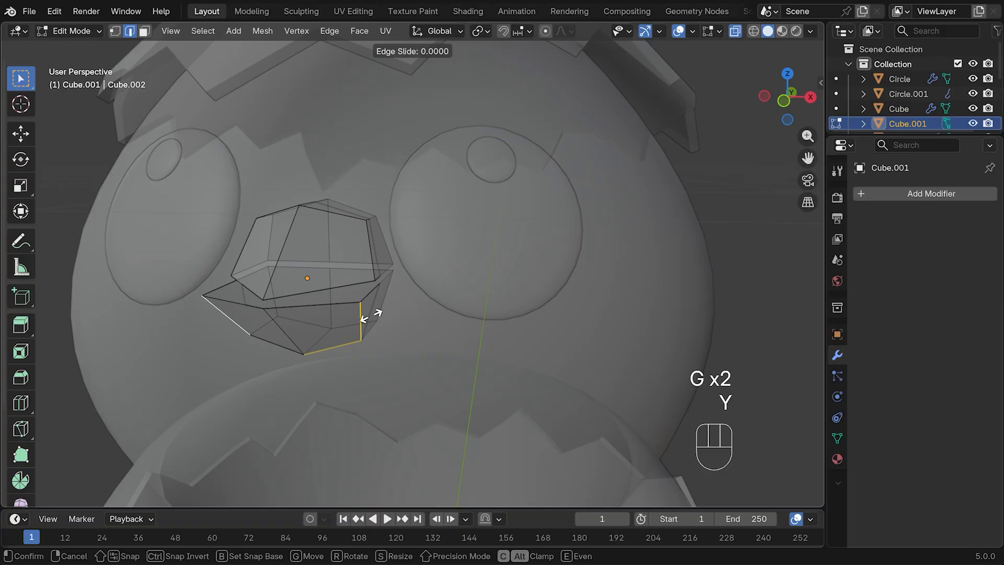
{"action": "left_click", "coordinate": [385, 313]}
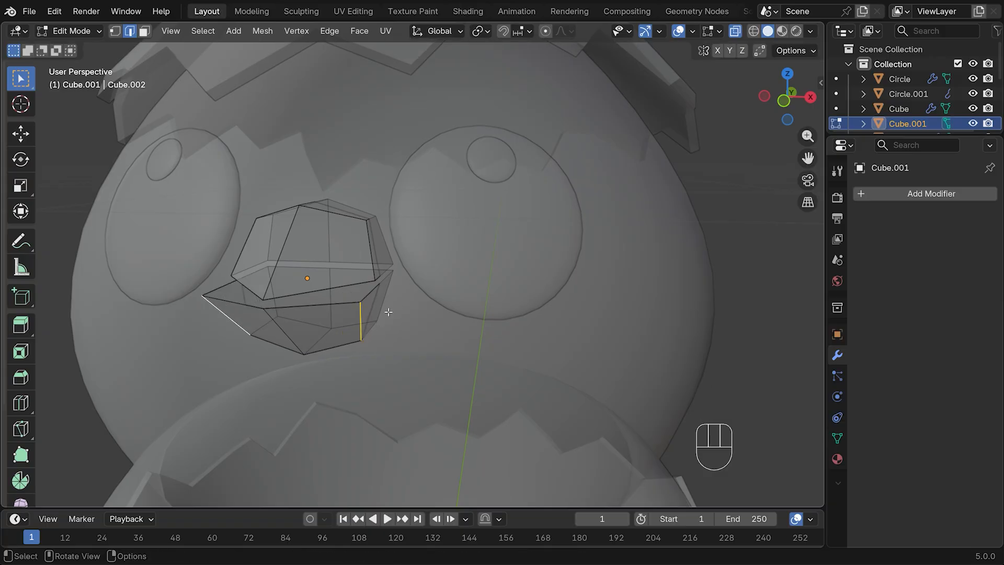
{"action": "middle_click_drag", "start_coordinate": [385, 313], "coordinate": [481, 354]}
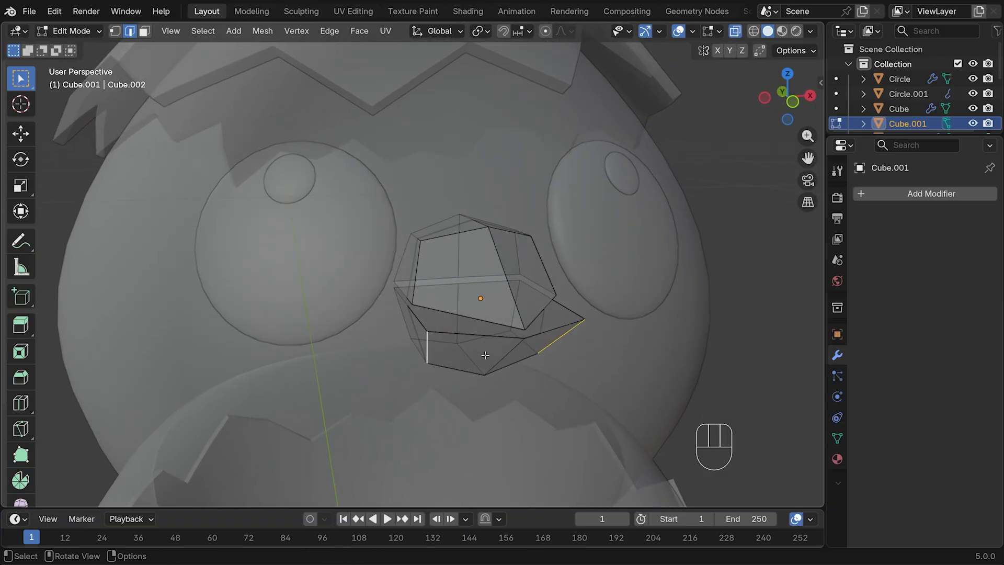
{"action": "key", "text": "g"}
{"action": "key", "text": "g"}
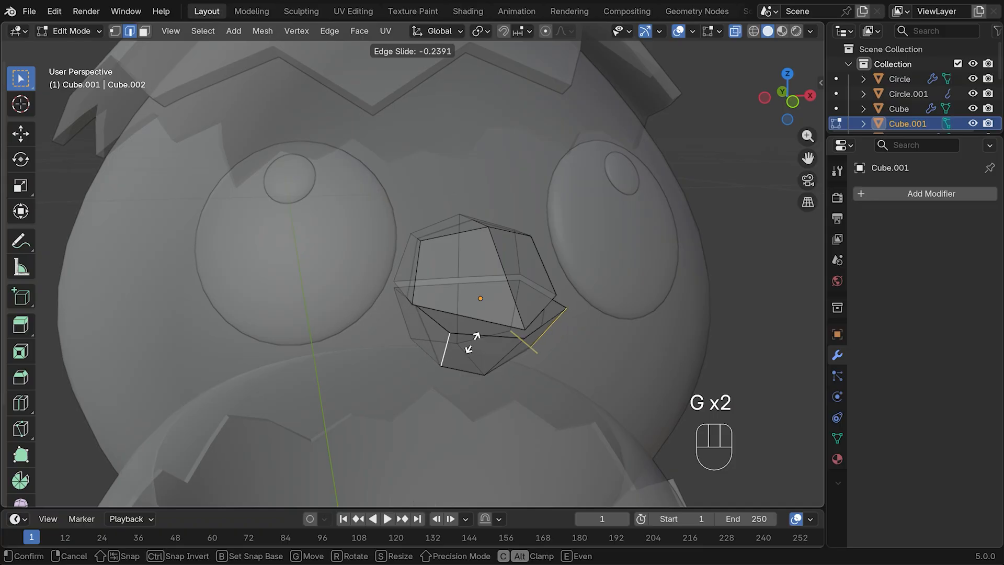
{"action": "right_click", "coordinate": [472, 351]}
- Edge-slide only the lower beak's front side edge on the negative X side back toward the face
{"action": "left_click", "coordinate": [431, 339]}
{"action": "left_click", "coordinate": [428, 349]}
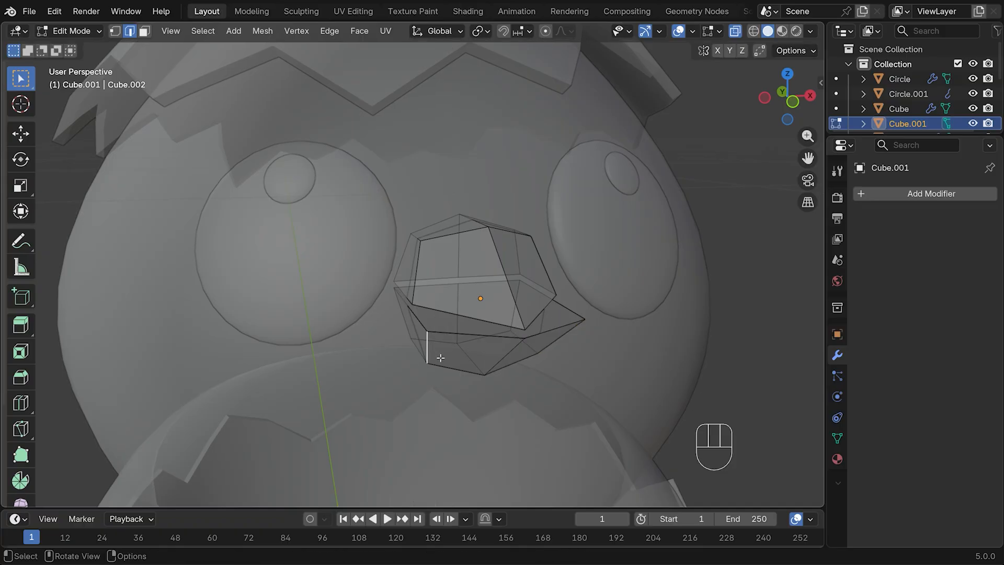
{"action": "key", "text": "g"}
{"action": "key", "text": "g"}
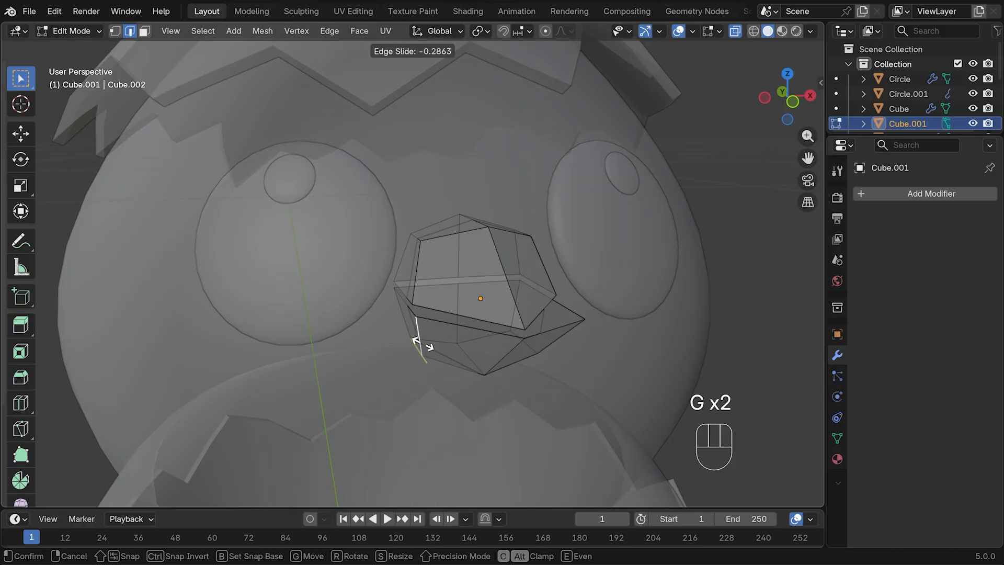
{"action": "left_click", "coordinate": [429, 342]}
- Edge-slide the lower beak's front side edge on the positive X side back to match the opposite side
{"action": "middle_click_drag", "start_coordinate": [471, 347], "coordinate": [256, 337]}
{"action": "left_click", "coordinate": [304, 329]}
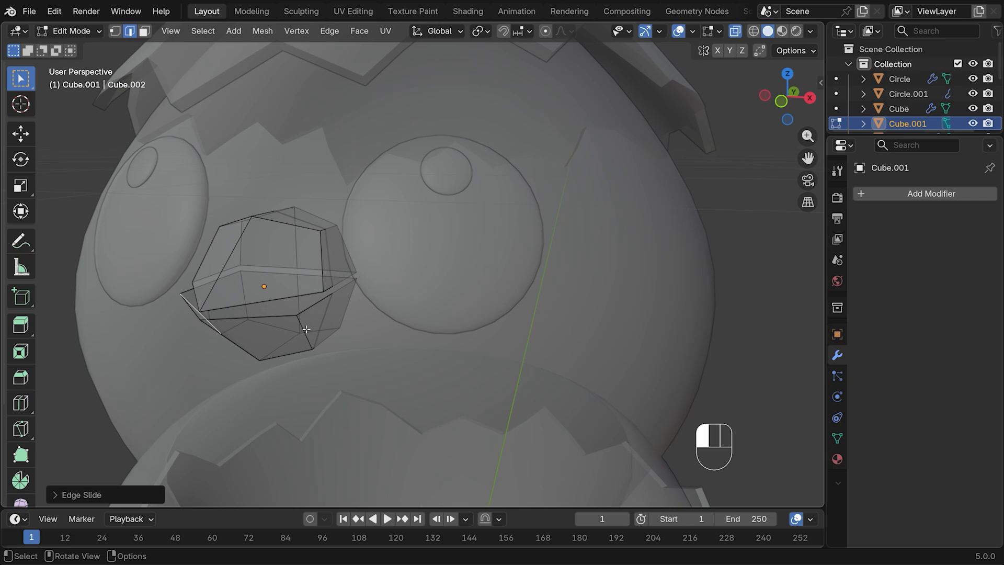
{"action": "key", "text": "g"}
{"action": "key", "text": "g"}
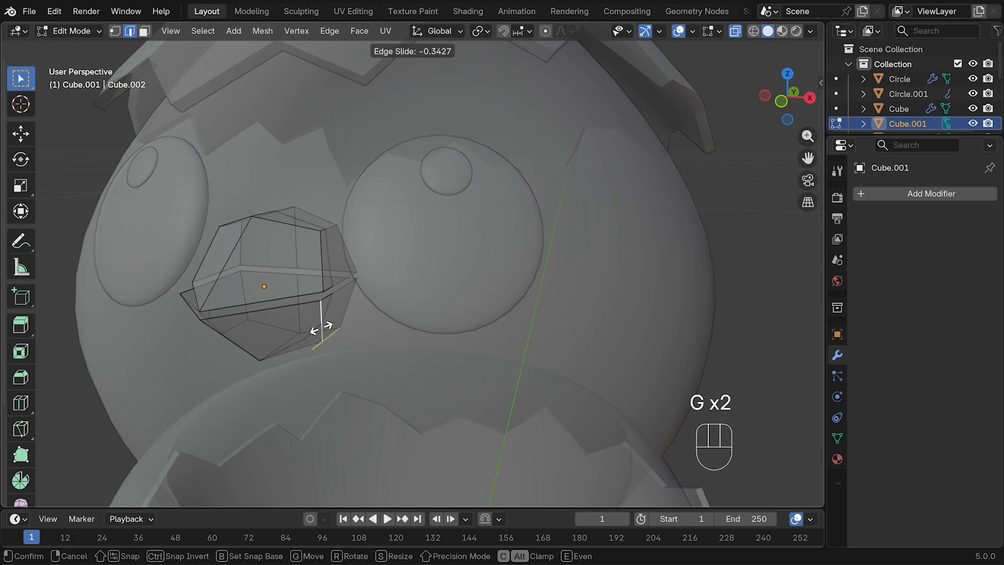
{"action": "left_click", "coordinate": [313, 331]}
{"action": "middle_click_drag", "start_coordinate": [313, 330], "coordinate": [341, 320]}
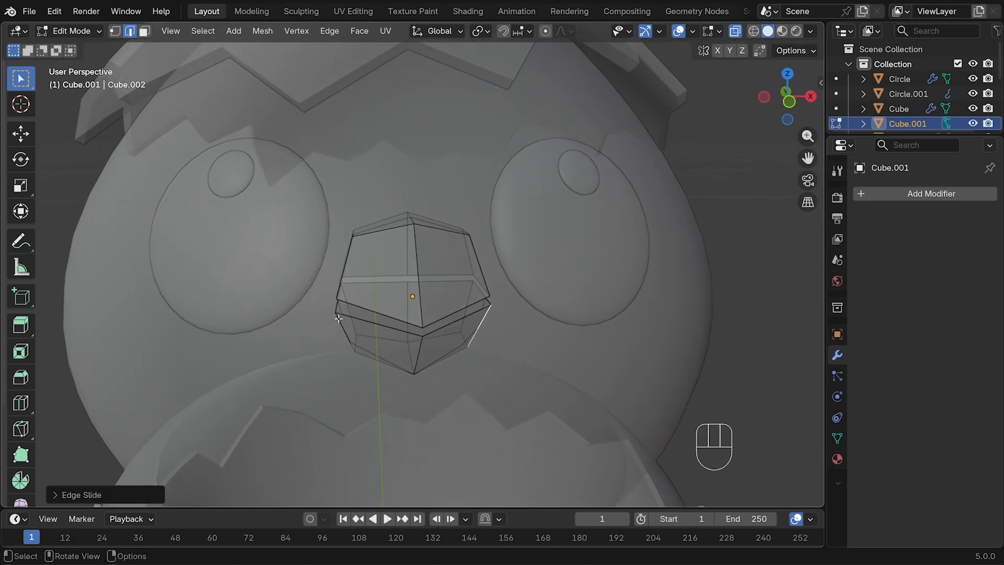
- Edge-slide the lower beak's side edge on the negative X side slightly, by about -0.17, and return to Object Mode
{"action": "left_click", "coordinate": [339, 318]}
{"action": "key", "text": "g"}
{"action": "key", "text": "g"}
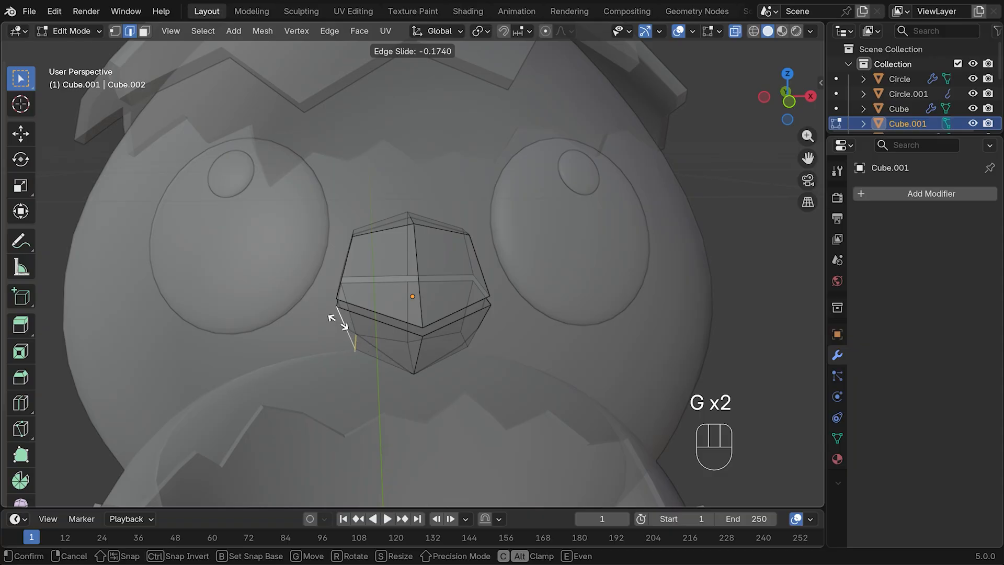
{"action": "left_click", "coordinate": [338, 323]}
{"action": "key", "text": "alt+z"}
{"action": "left_click", "coordinate": [710, 199]}
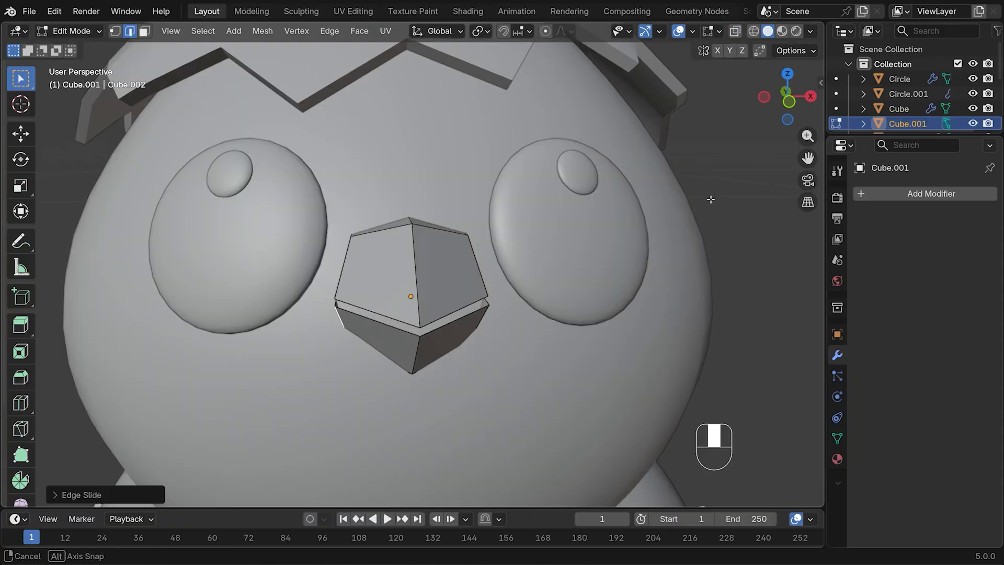
{"action": "mouse_move", "coordinate": [710, 199]}
{"action": "middle_mouse_down"}
{"action": "mouse_move", "coordinate": [757, 331]}
{"action": "mouse_move", "coordinate": [711, 190]}
{"action": "mouse_move", "coordinate": [716, 204]}
{"action": "mouse_move", "coordinate": [695, 209]}
{"action": "middle_mouse_up"}
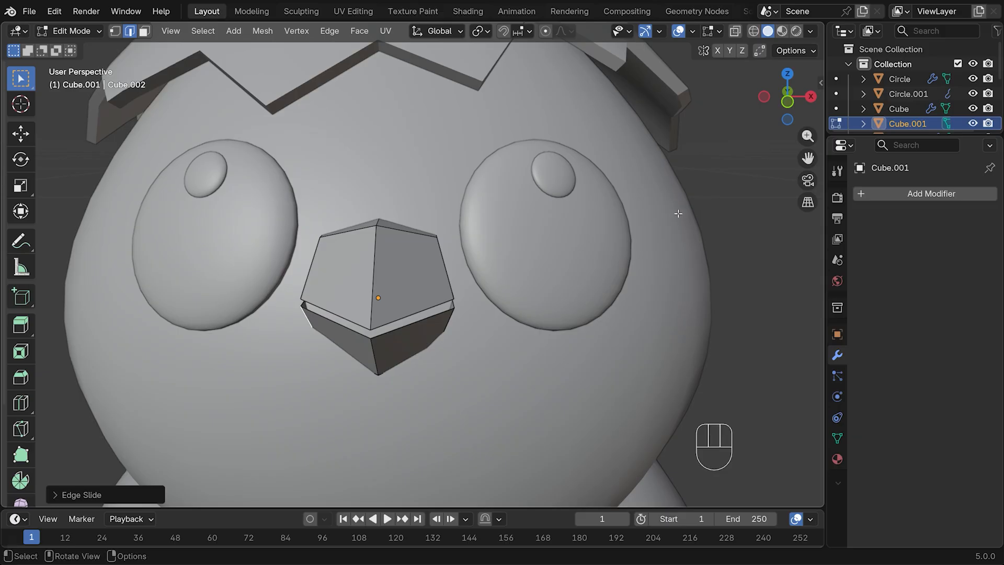
{"action": "key", "text": "Tab"}
{"action": "scroll", "coordinate": [707, 207], "scroll_direction": "down", "scroll_amount": 4}
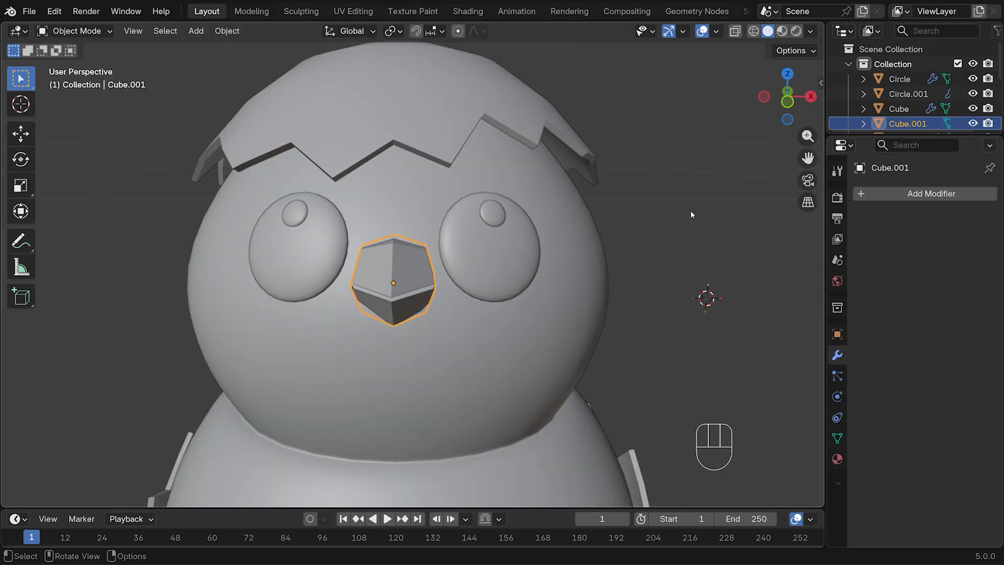
- Add a Solidify modifier to the beak and set its thickness to 0.001 m
{"action": "left_click", "coordinate": [882, 201]}
{"action": "mouse_move", "coordinate": [882, 199]}
{"action": "left_click", "coordinate": [699, 420]}
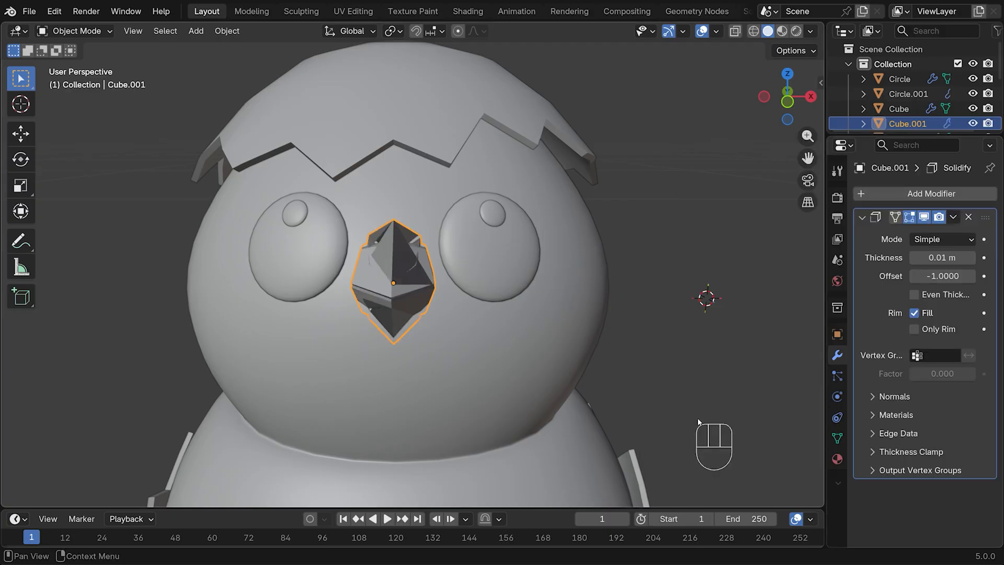
{"action": "left_click", "coordinate": [947, 258]}
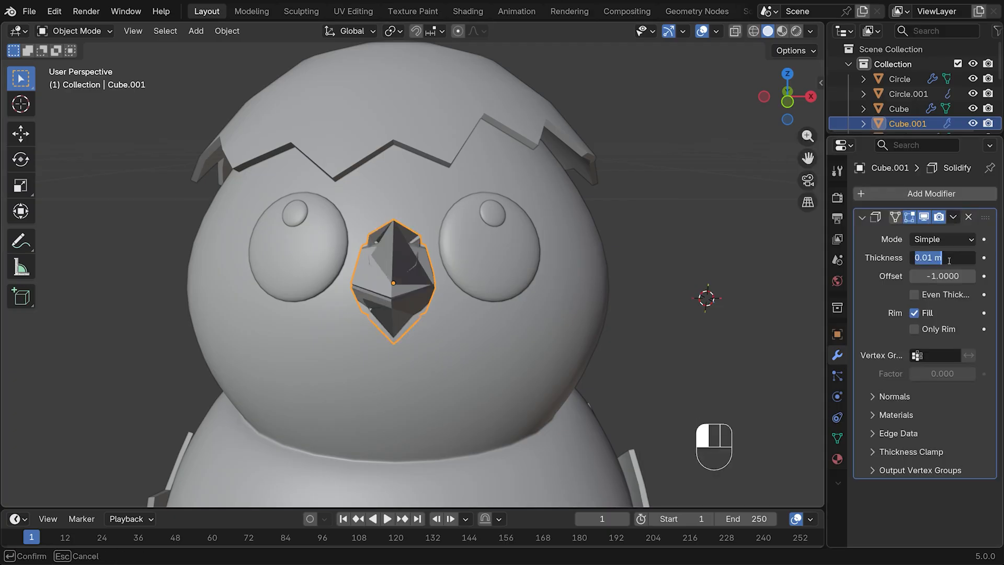
{"action": "type", "text": "0.001"}
{"action": "key", "text": "Return"}
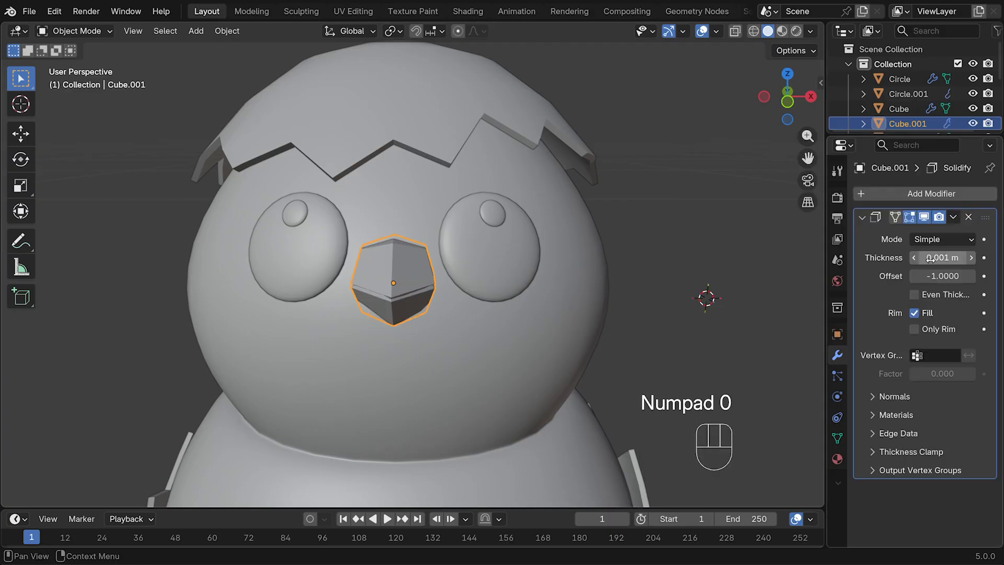
- Add a Subdivision Surface modifier to the beak with viewport and render levels of 3, and shade the beak smooth
{"action": "middle_click_drag", "start_coordinate": [609, 271], "coordinate": [625, 249]}
{"action": "key", "text": "ctrl+3"}
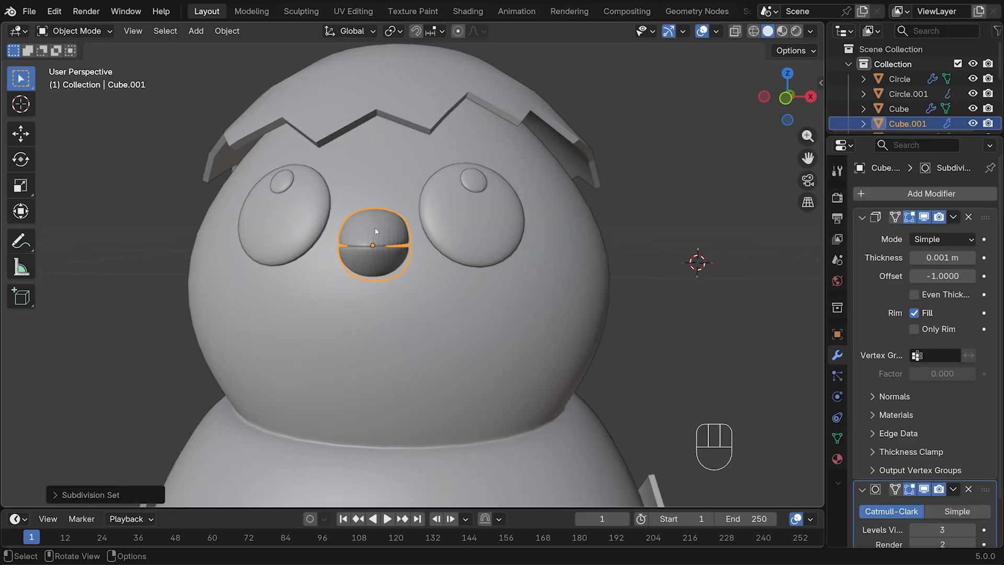
{"action": "scroll", "coordinate": [892, 373], "scroll_direction": "down", "scroll_amount": 2}
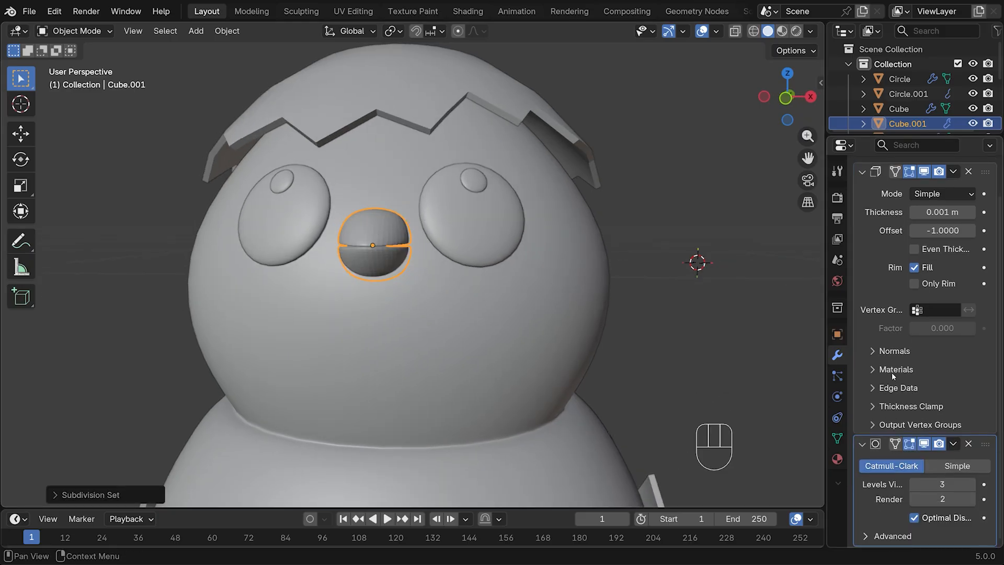
{"action": "left_click", "coordinate": [972, 499]}
{"action": "right_click", "coordinate": [365, 231]}
{"action": "left_click", "coordinate": [366, 232]}
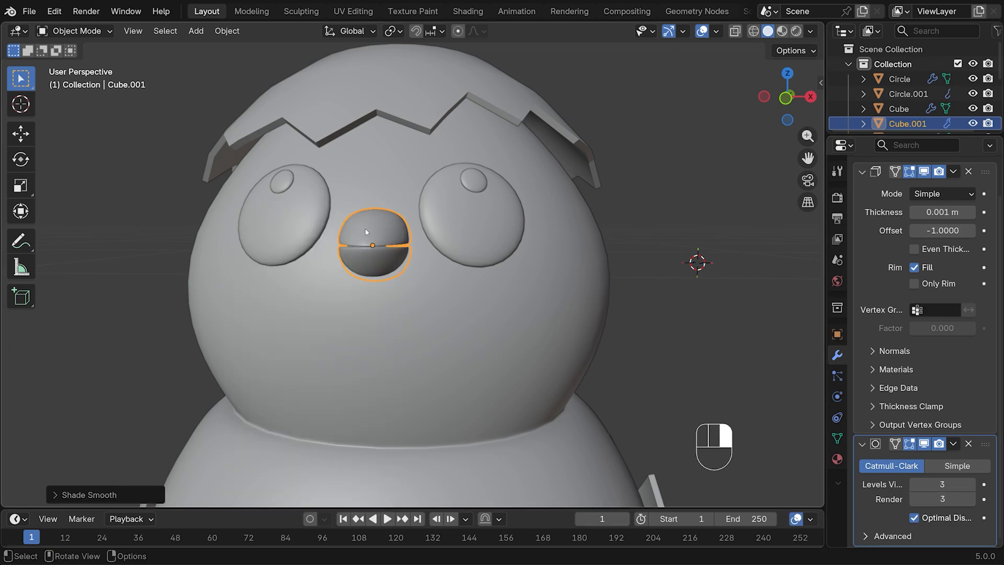
{"action": "middle_click_drag", "start_coordinate": [376, 232], "coordinate": [630, 198]}
{"action": "left_click", "coordinate": [631, 202]}
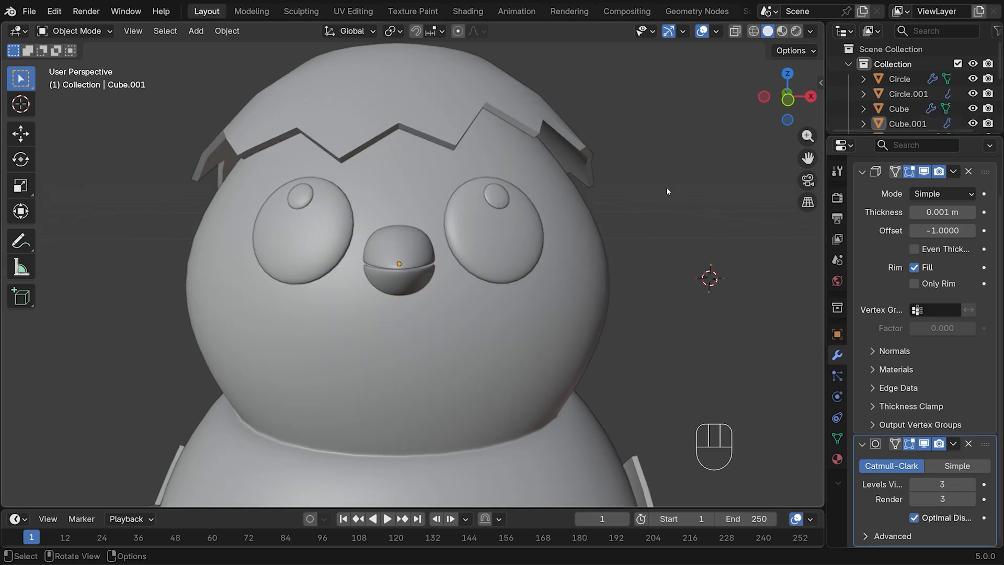
- Scale the beak down uniformly to about 0.72 and widen it along X by about 1.36 in front view
{"action": "key", "text": "KP_1"}
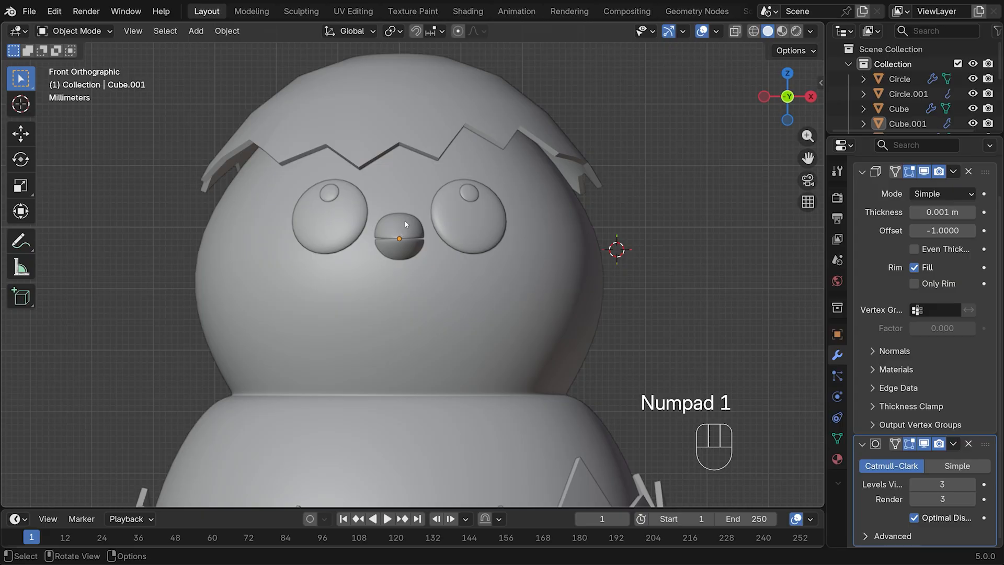
{"action": "left_click", "coordinate": [407, 233]}
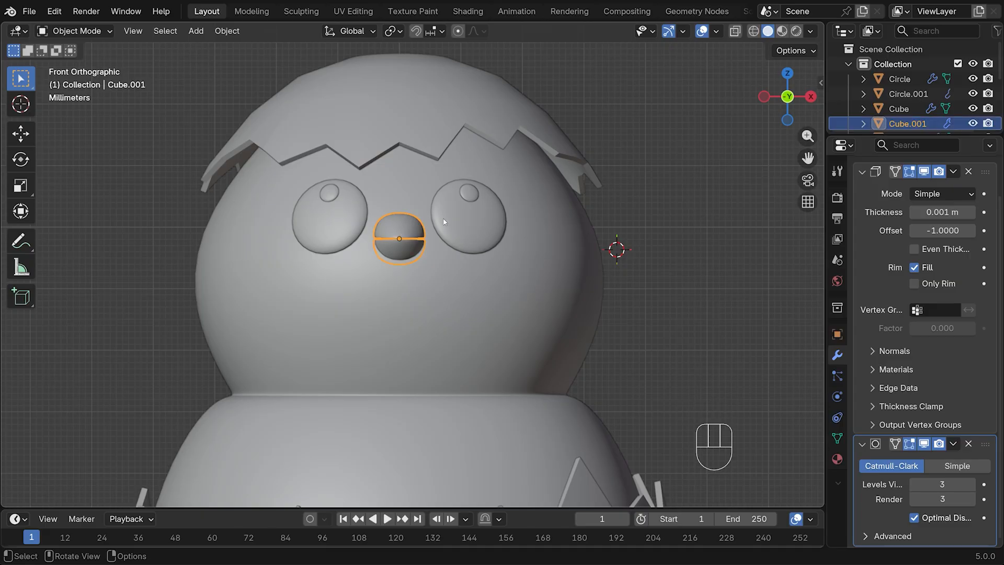
{"action": "key", "text": "s"}
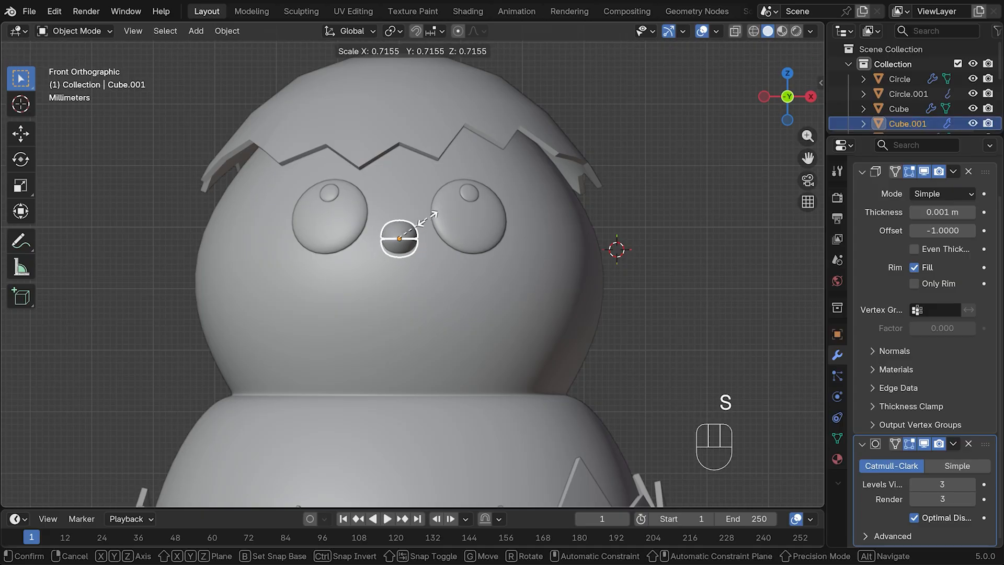
{"action": "left_click", "coordinate": [434, 214]}
{"action": "key", "text": "s"}
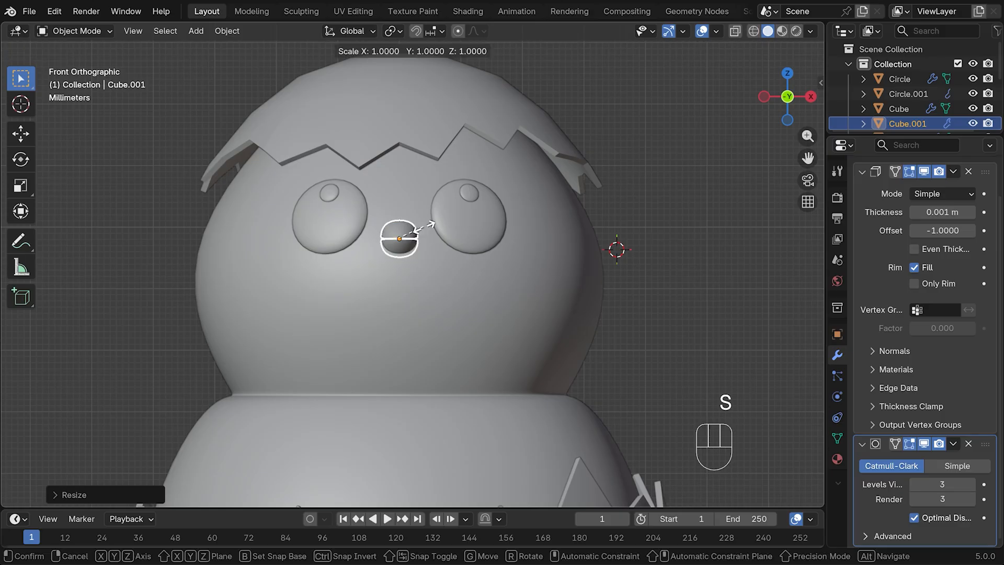
{"action": "key", "text": "x"}
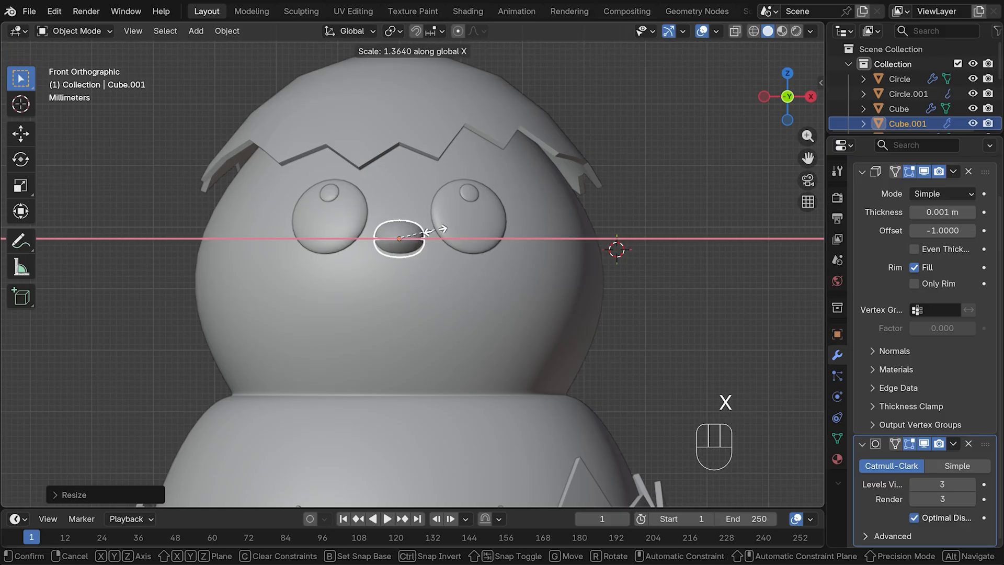
{"action": "left_click", "coordinate": [426, 230]}
{"action": "left_click", "coordinate": [654, 206]}
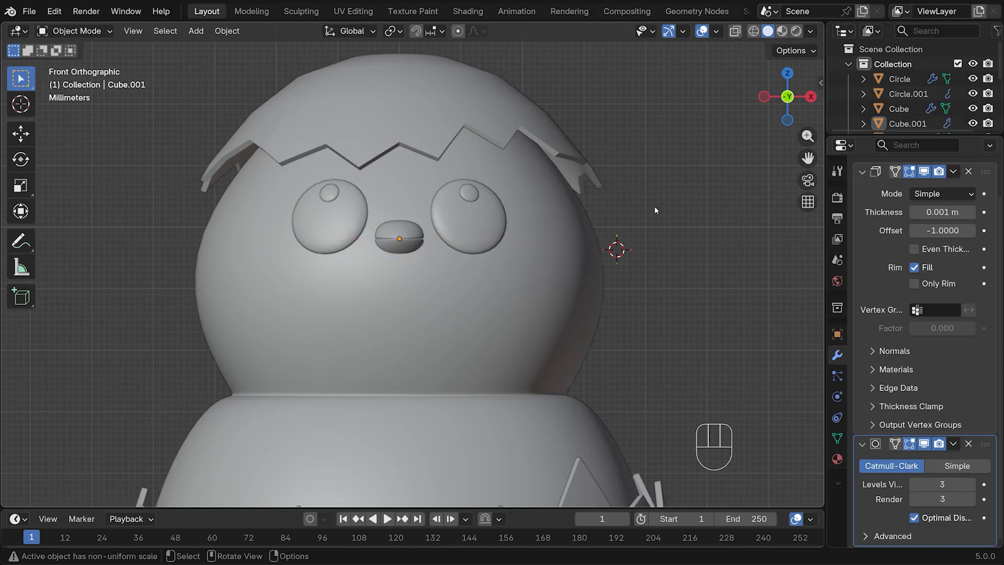
- Snap the 3D cursor to the world origin beneath the character
{"action": "scroll", "coordinate": [630, 201], "scroll_direction": "down", "scroll_amount": 4}
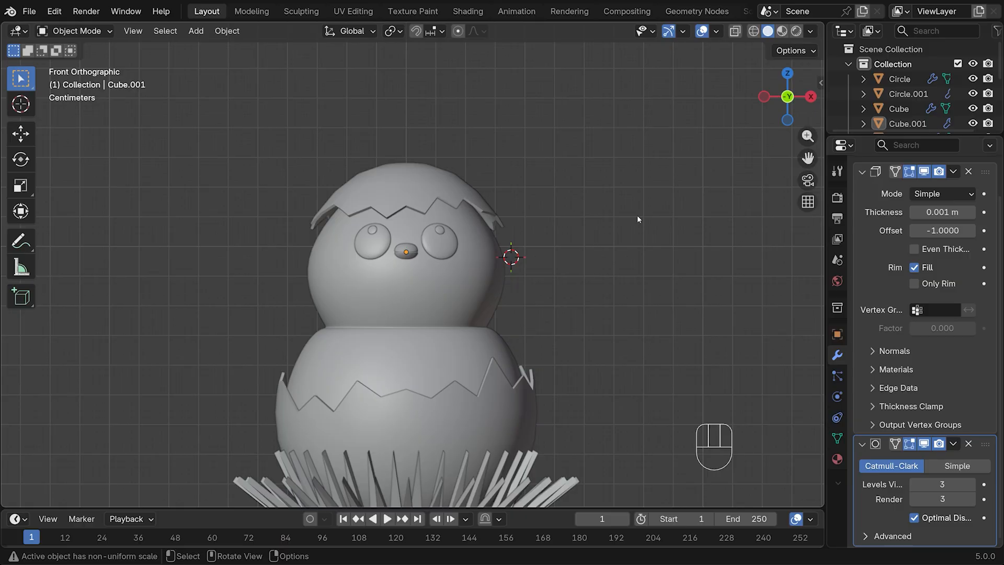
{"action": "scroll", "coordinate": [636, 219], "scroll_direction": "down", "scroll_amount": 2}
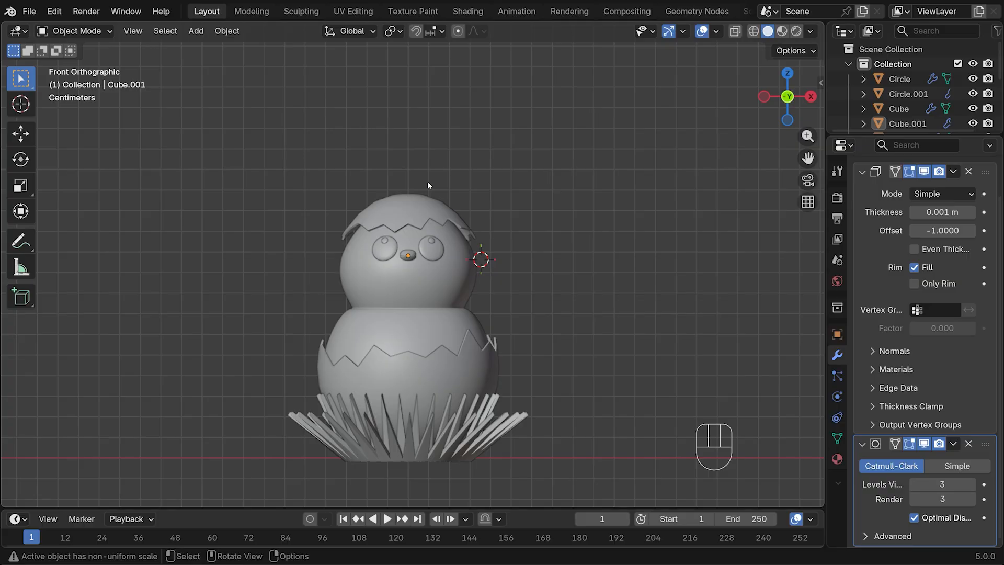
{"action": "scroll", "coordinate": [599, 247], "scroll_direction": "down", "scroll_amount": 2}
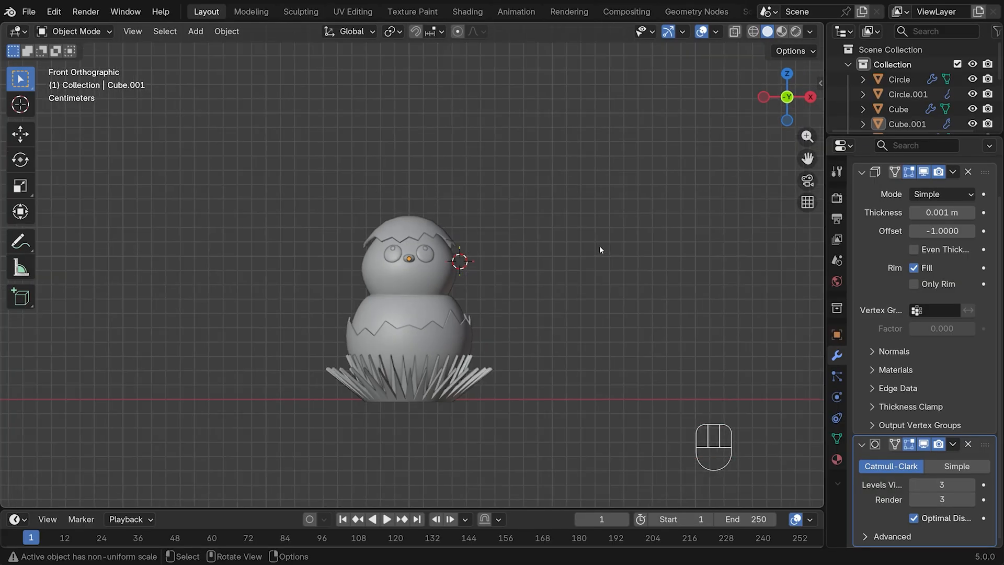
{"action": "scroll", "coordinate": [600, 250], "scroll_direction": "down", "scroll_amount": 1}
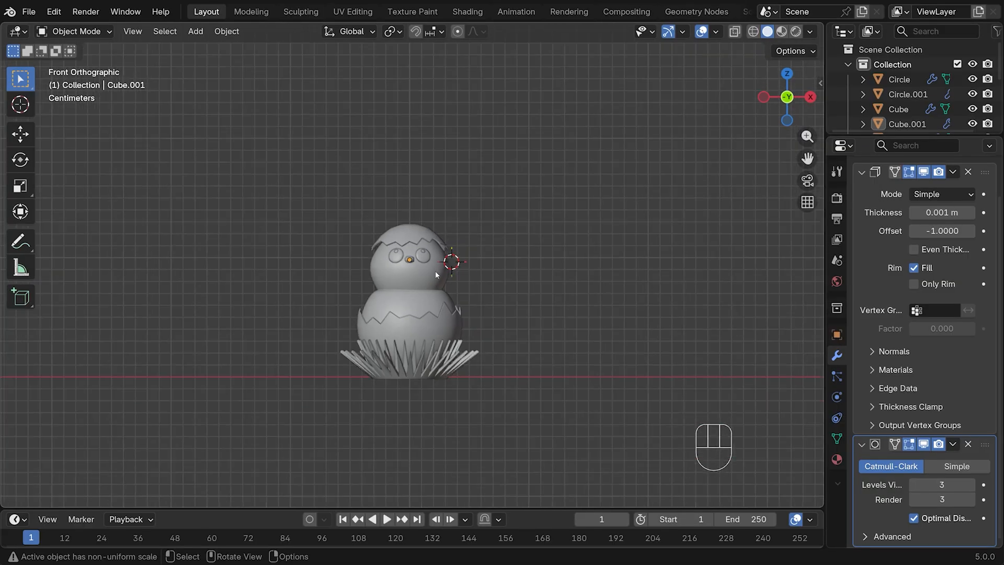
{"action": "key", "text": "shift+s"}
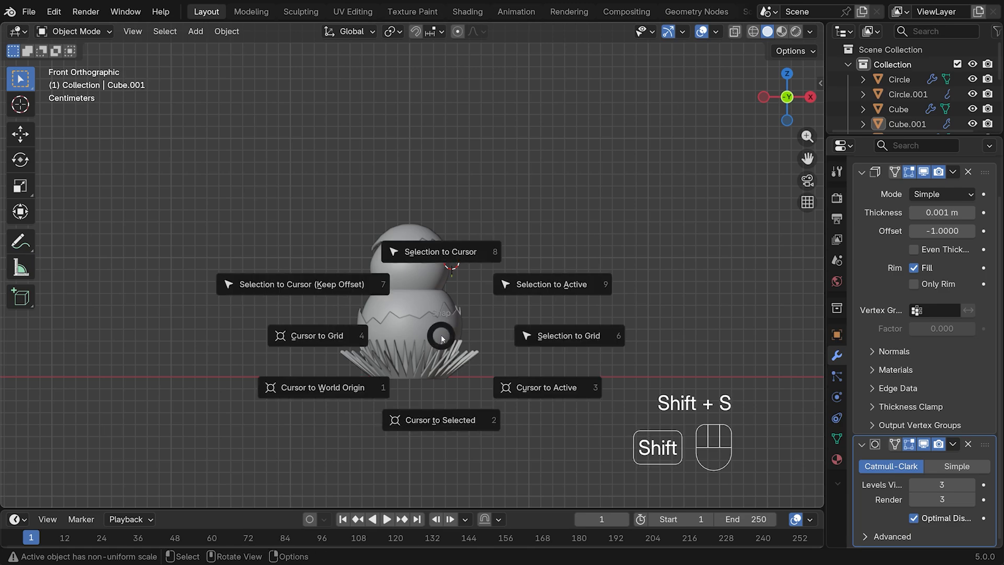
{"action": "left_click", "coordinate": [415, 378]}
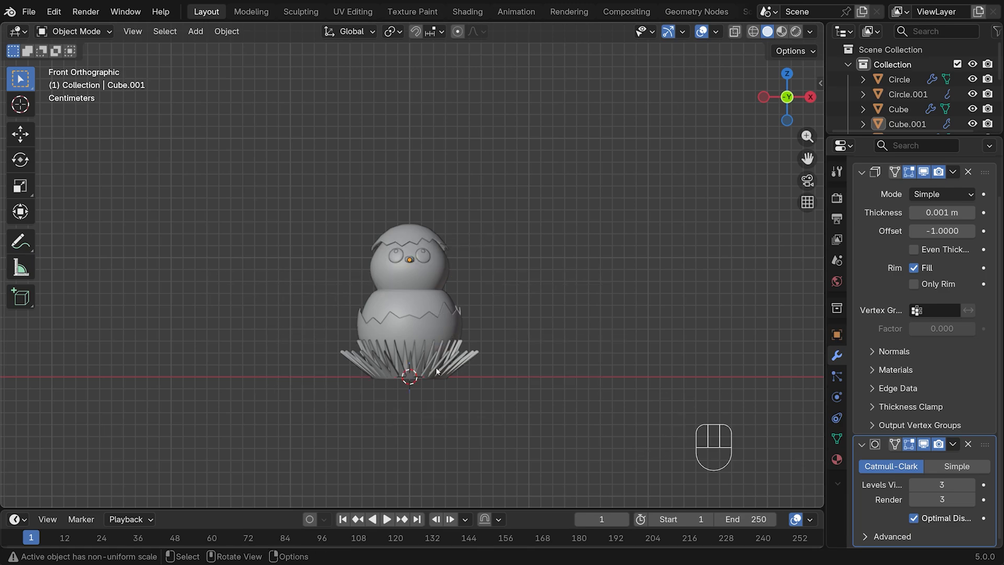
- Raise the whole character with its egg and nest about 0.002 m along Z so its base rests on the ground line
{"action": "left_click_drag", "start_coordinate": [309, 185], "coordinate": [557, 414]}
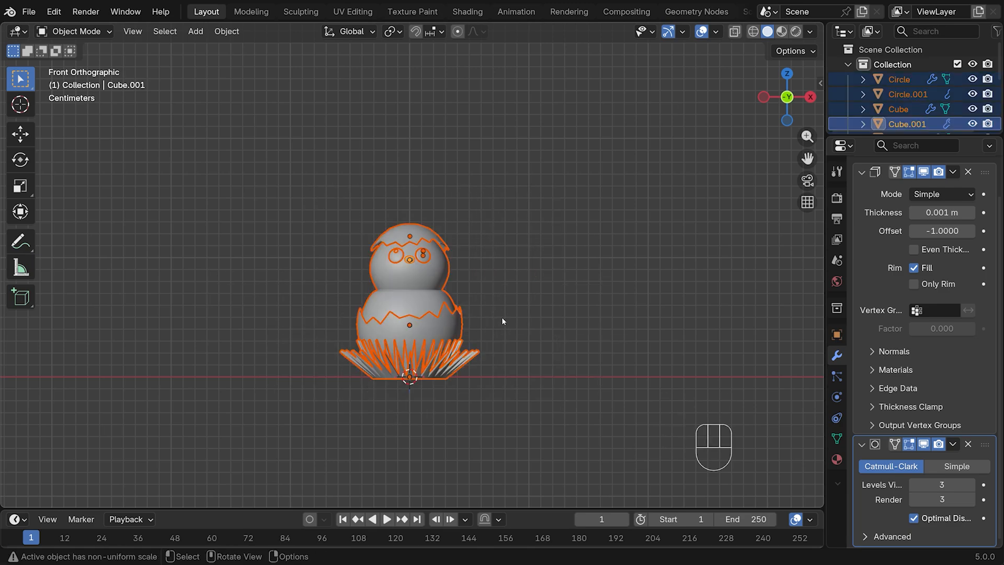
{"action": "key", "text": "g"}
{"action": "key", "text": "z"}
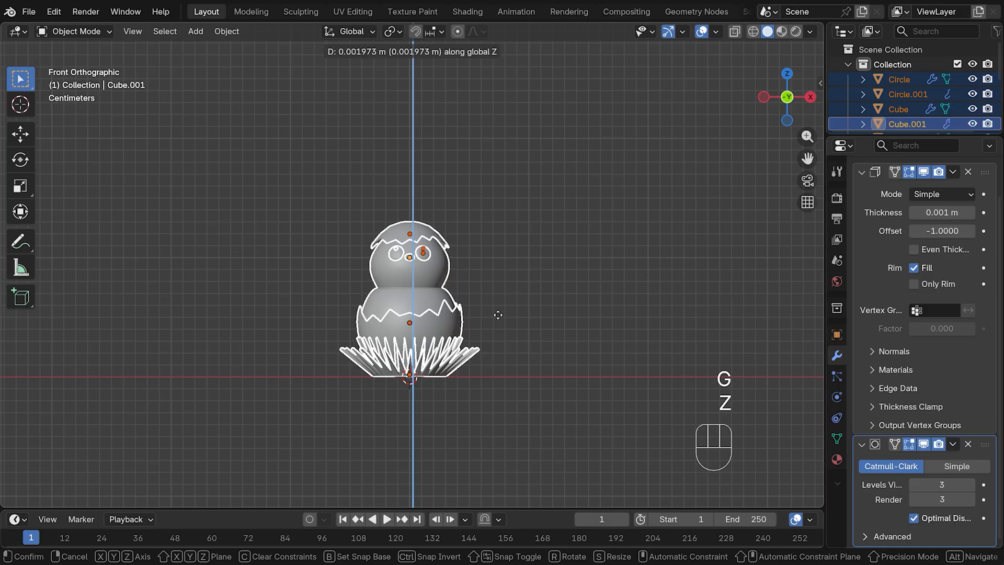
{"action": "left_click", "coordinate": [498, 314]}
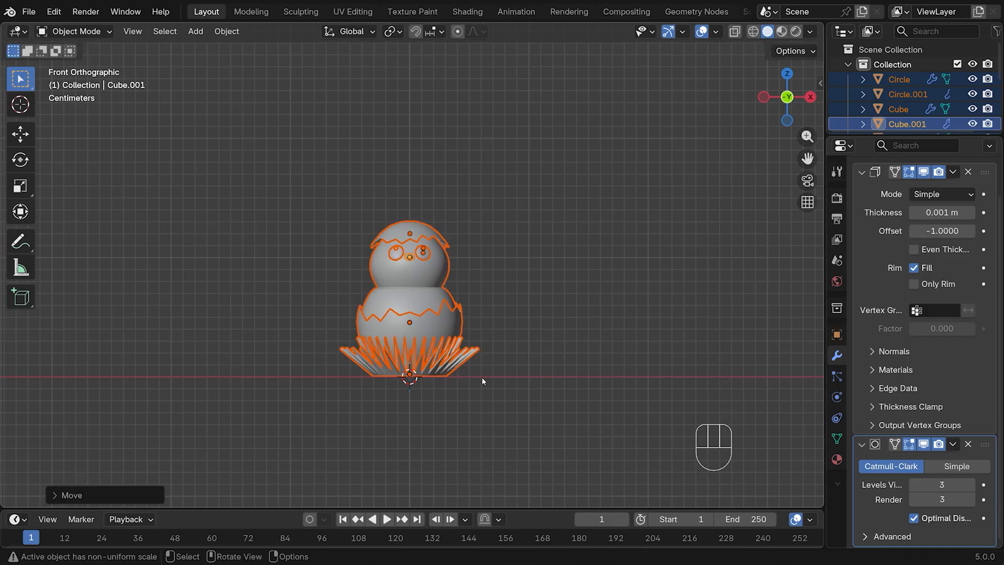
- Add a plane mesh at the world origin and scale it down to a little over half its size
{"action": "key", "text": "shift+a"}
{"action": "mouse_move", "coordinate": [496, 259]}
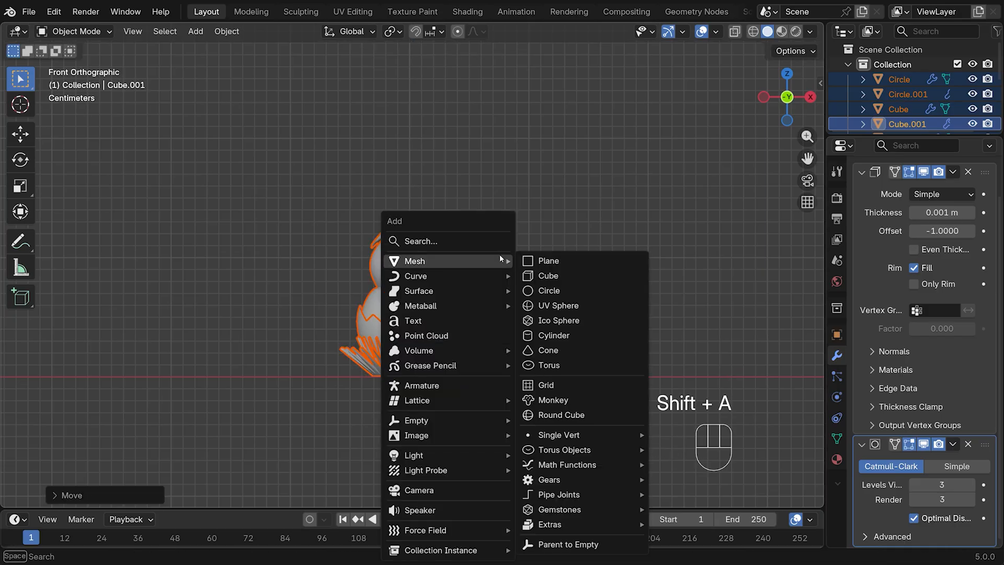
{"action": "left_click", "coordinate": [541, 261]}
{"action": "key", "text": "KP_7"}
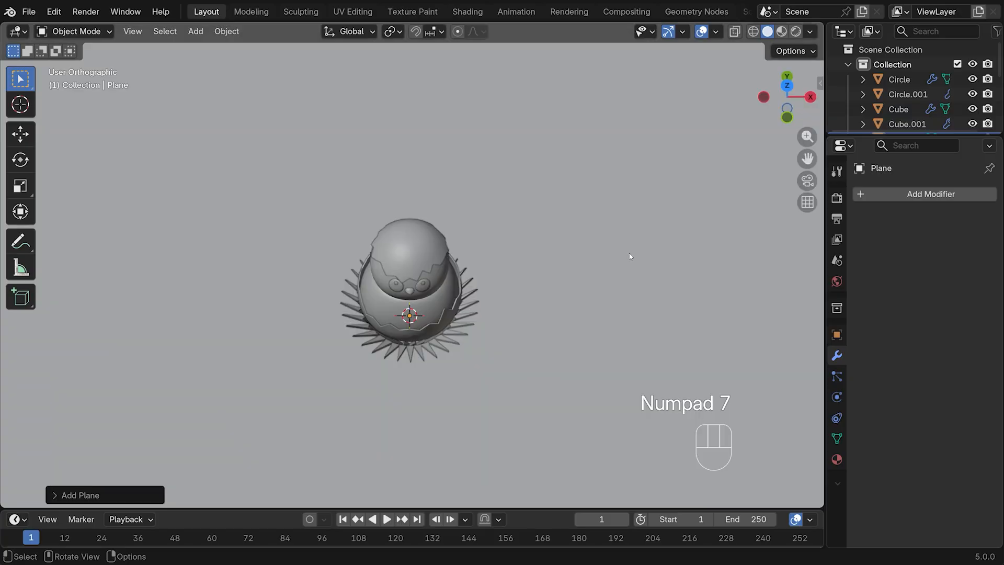
{"action": "scroll", "coordinate": [625, 246], "scroll_direction": "down", "scroll_amount": 10}
{"action": "scroll", "coordinate": [623, 242], "scroll_direction": "down", "scroll_amount": 1}
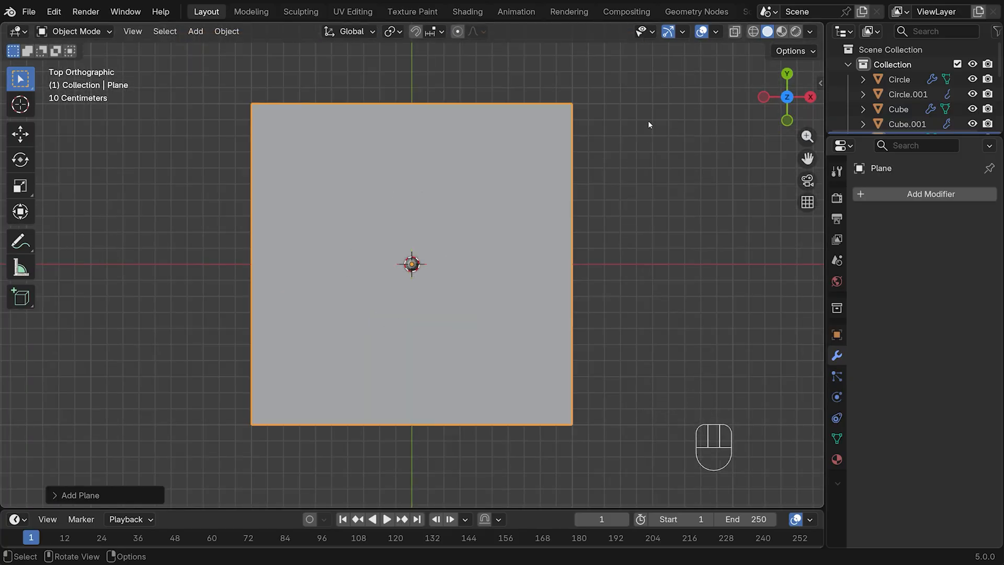
{"action": "key", "text": "s"}
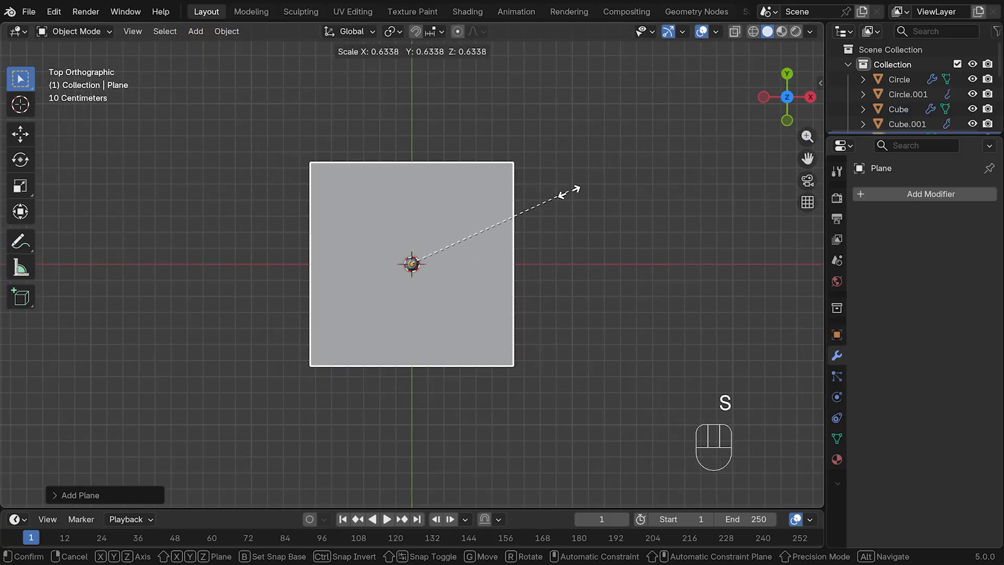
{"action": "left_click", "coordinate": [497, 282]}
- Move the plane along positive Y so the character stands closer to its front edge, and apply the plane's scale
{"action": "key", "text": "g"}
{"action": "key", "text": "y"}
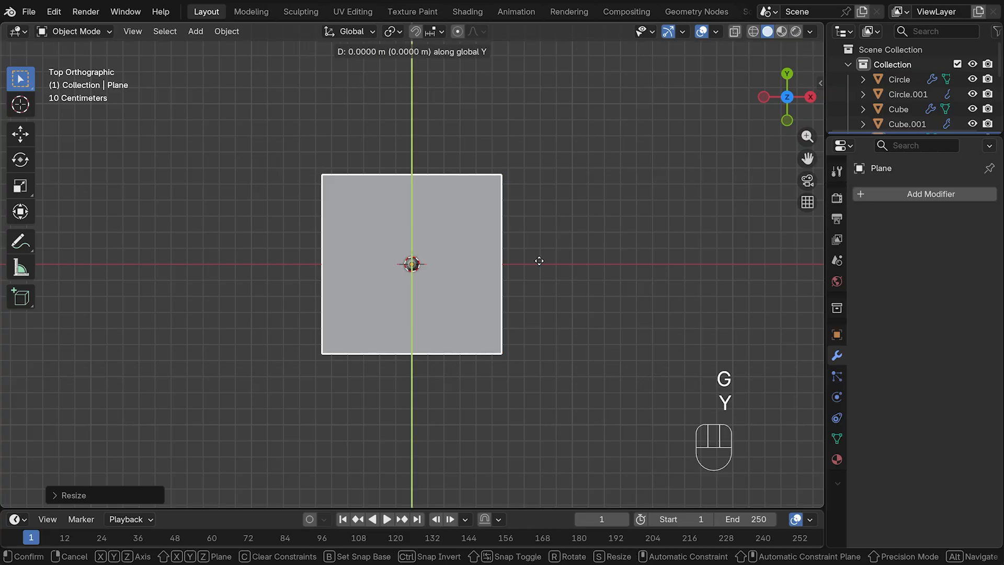
{"action": "left_click", "coordinate": [533, 220]}
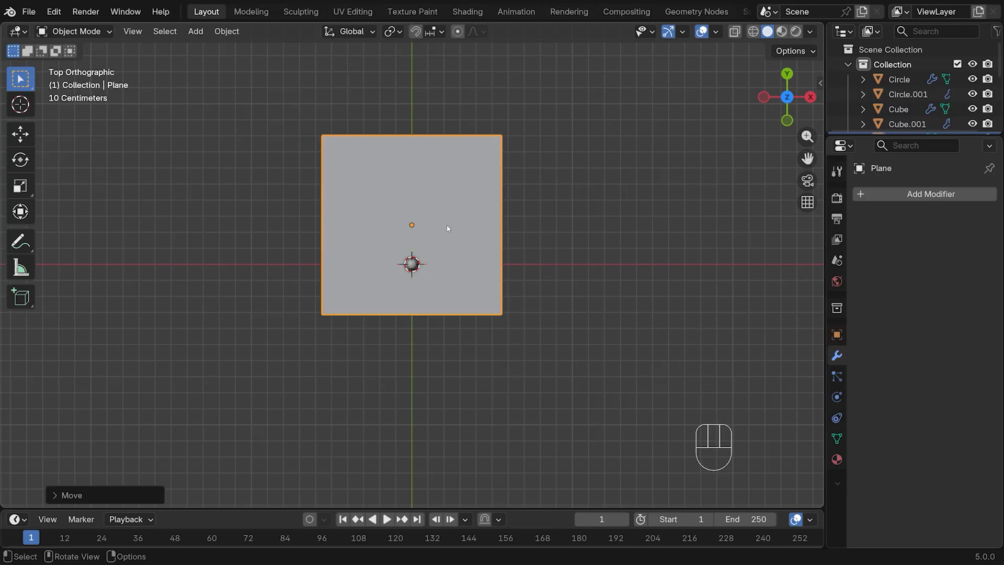
{"action": "key", "text": "ctrl+a"}
{"action": "left_click", "coordinate": [554, 180]}
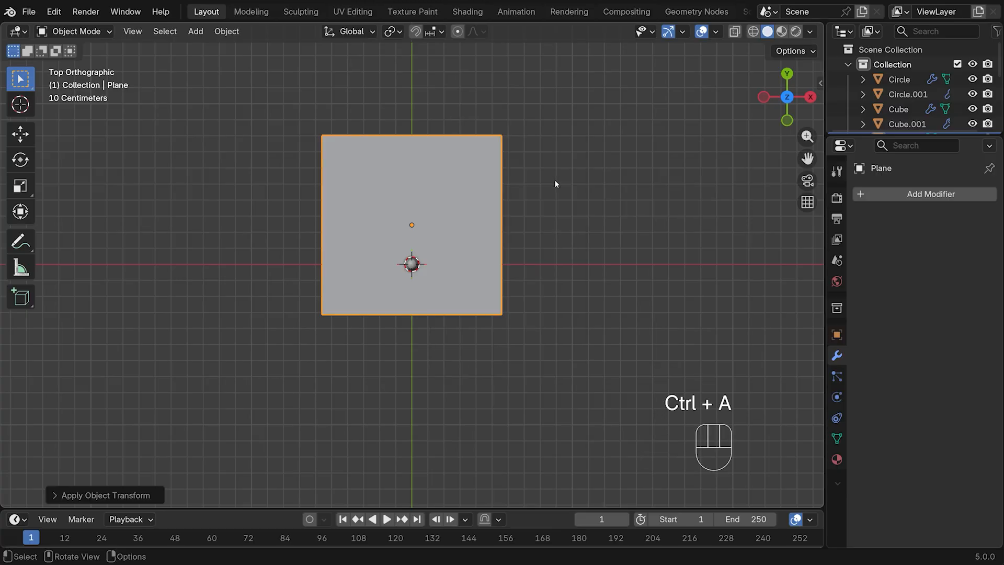
- Add one centered loop cut across the plane, running parallel to its front and rear edges
{"action": "key", "text": "Tab"}
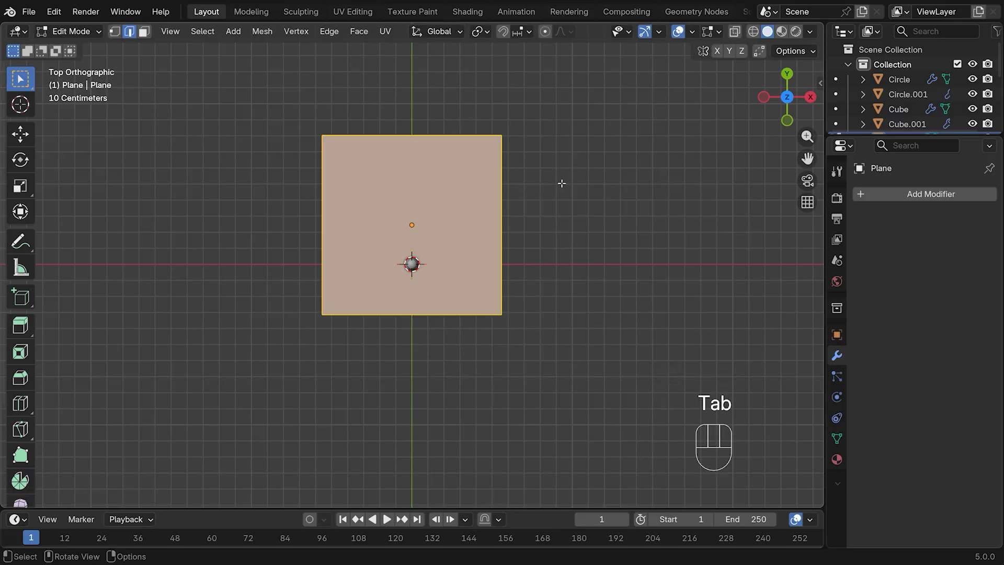
{"action": "key", "text": "ctrl+r"}
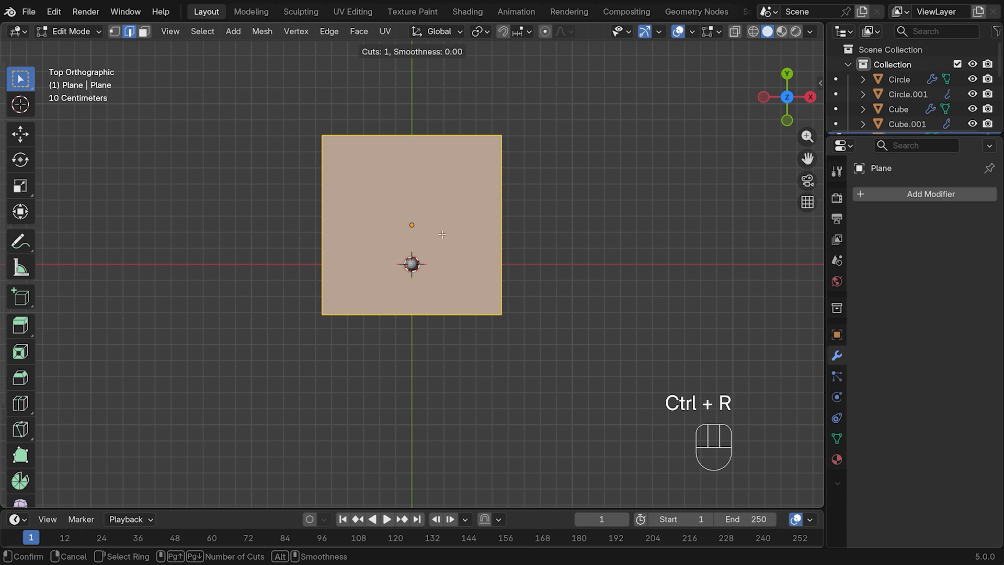
{"action": "left_click", "coordinate": [501, 230]}
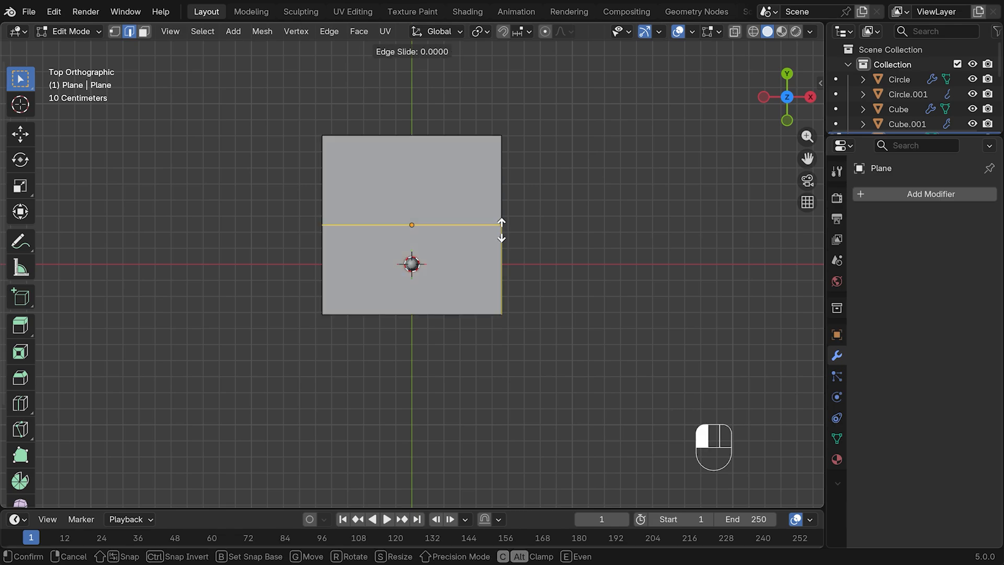
{"action": "left_click", "coordinate": [502, 230]}
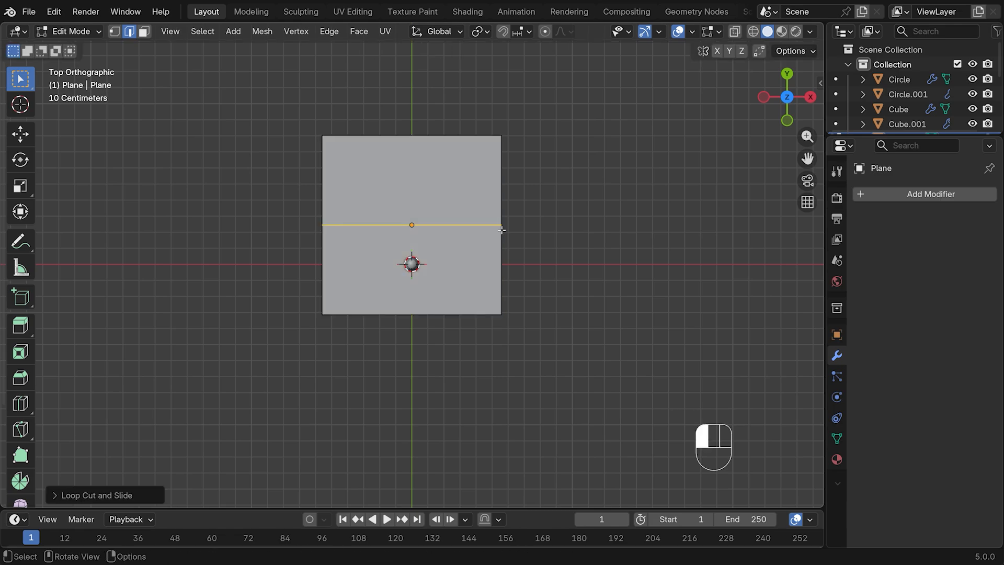
- Move the plane's rear edge about 0.56 m along negative Y and 0.51 m up, forming a vertical back wall
{"action": "left_click", "coordinate": [414, 135]}
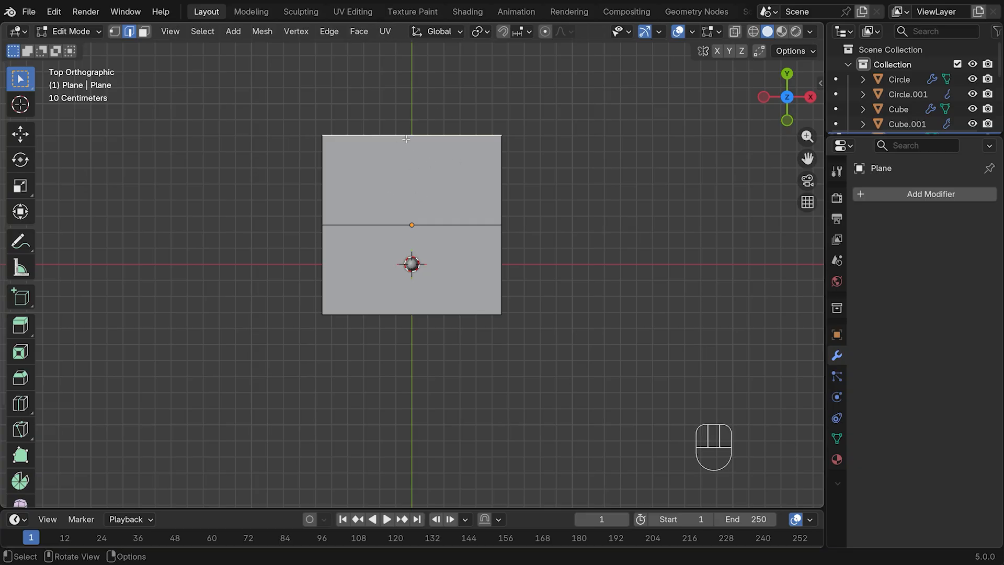
{"action": "key", "text": "KP_3"}
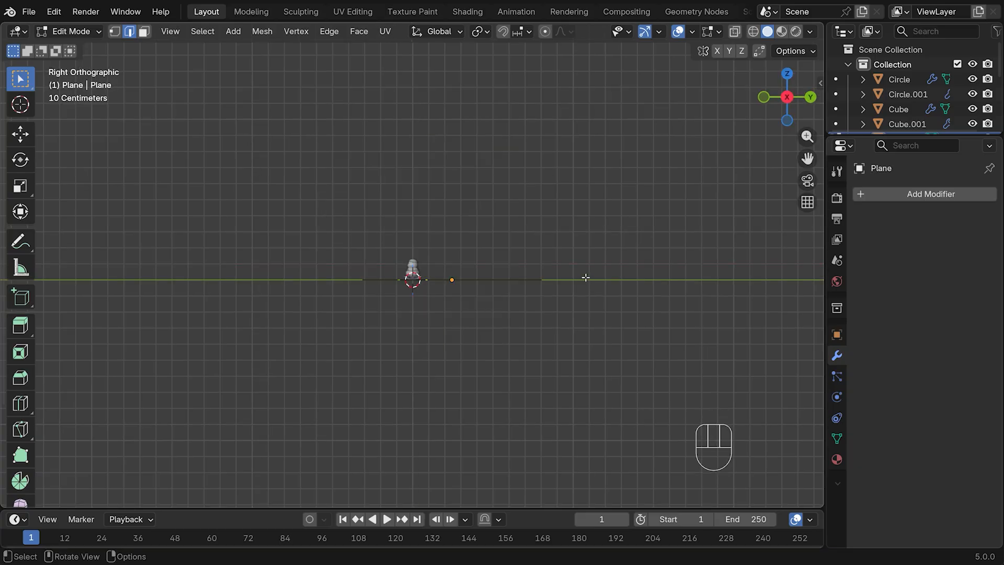
{"action": "key", "text": "g"}
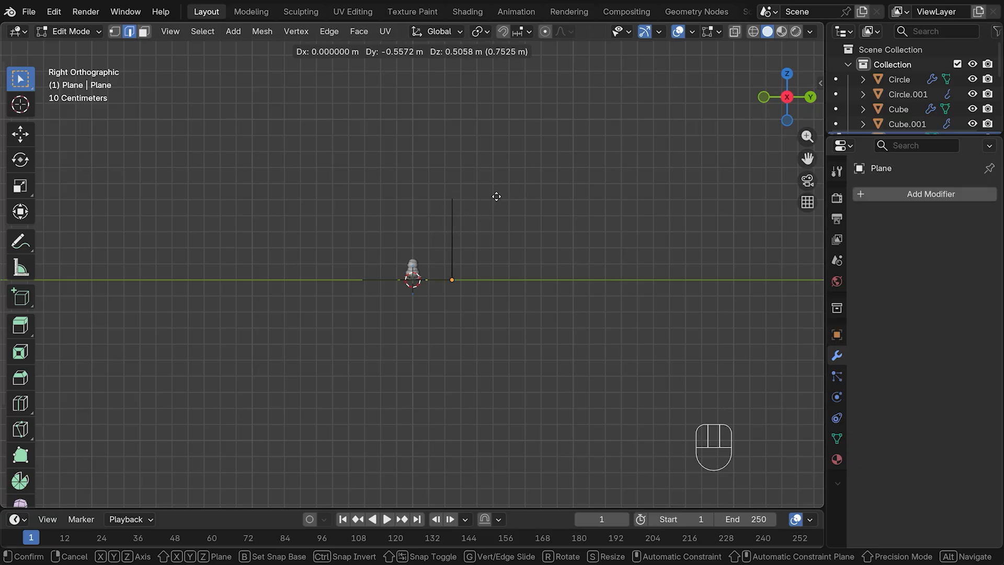
{"action": "left_click", "coordinate": [496, 196]}
- Bevel the fold edge between floor and back wall with 6 segments and an offset of about 0.07 m
{"action": "middle_click_drag", "start_coordinate": [504, 290], "coordinate": [587, 309]}
{"action": "left_click", "coordinate": [460, 279]}
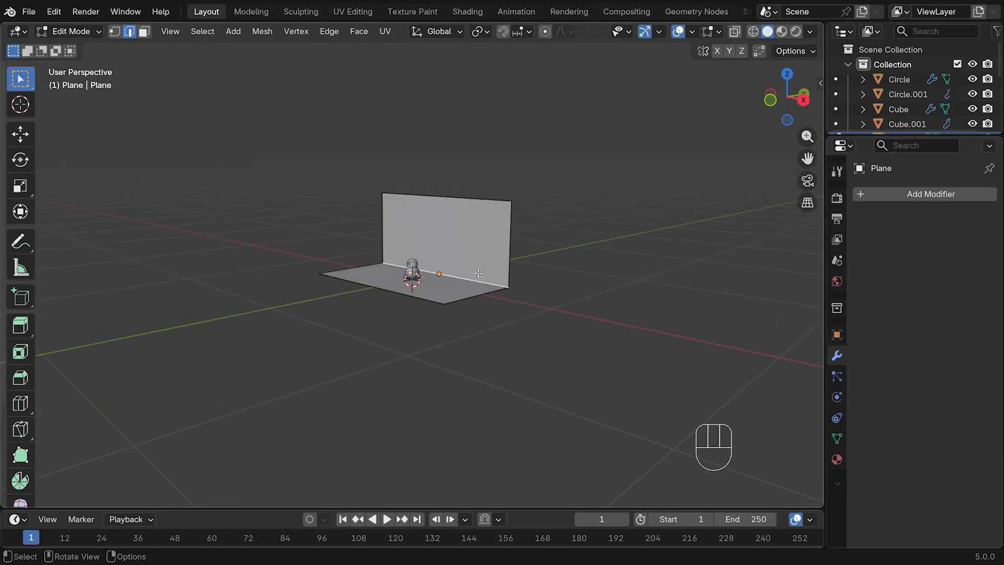
{"action": "key", "text": "ctrl+b"}
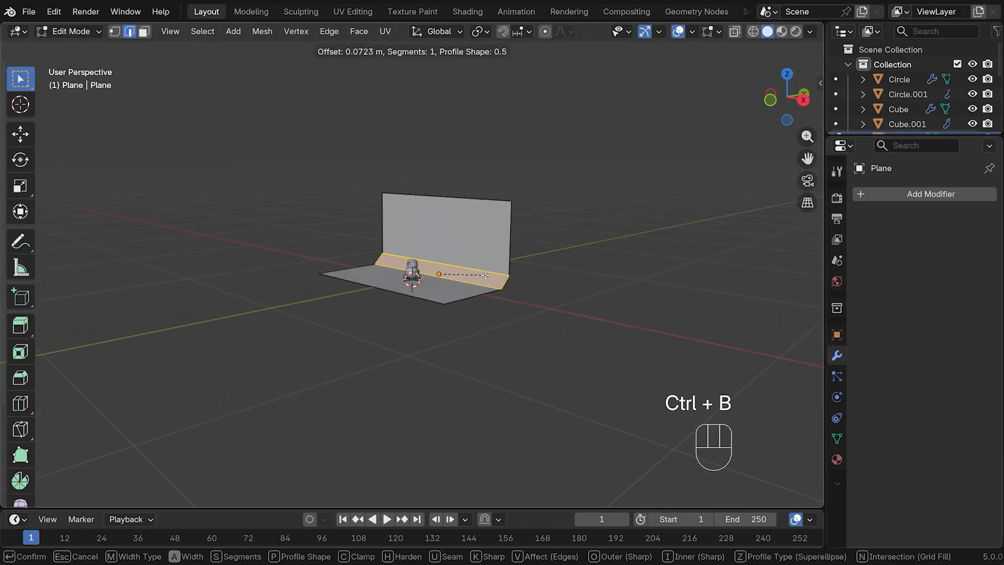
{"action": "scroll", "coordinate": [486, 275], "scroll_direction": "up", "scroll_amount": 5}
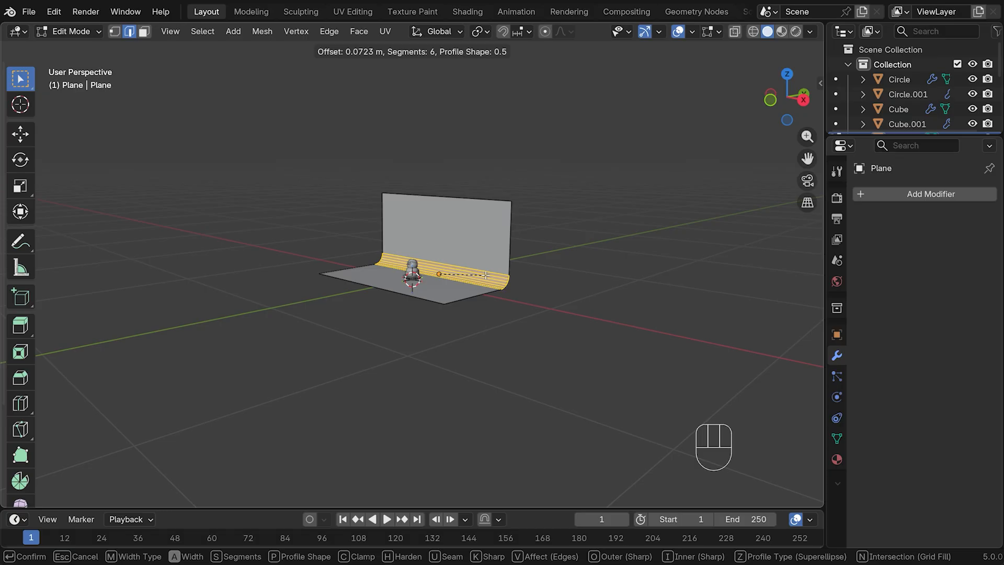
{"action": "left_click", "coordinate": [486, 275]}
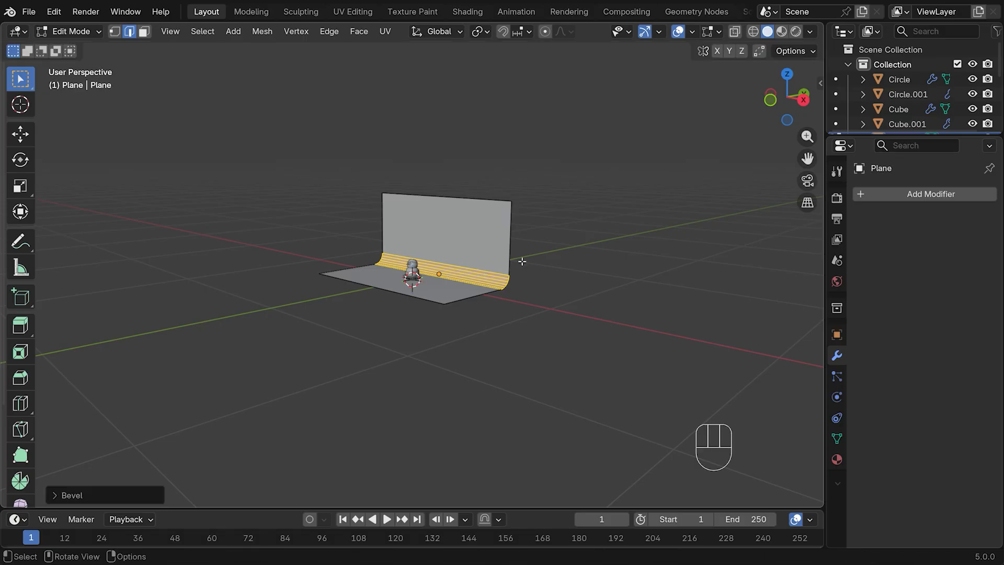
- Return to Object Mode and apply Shade Smooth to the curved backdrop
{"action": "key", "text": "Tab"}
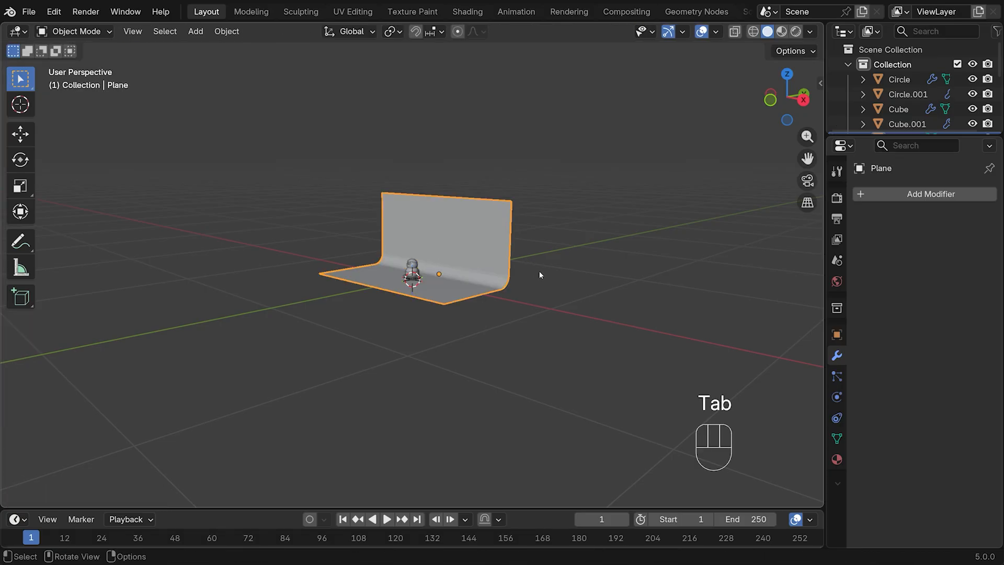
{"action": "right_click", "coordinate": [458, 237]}
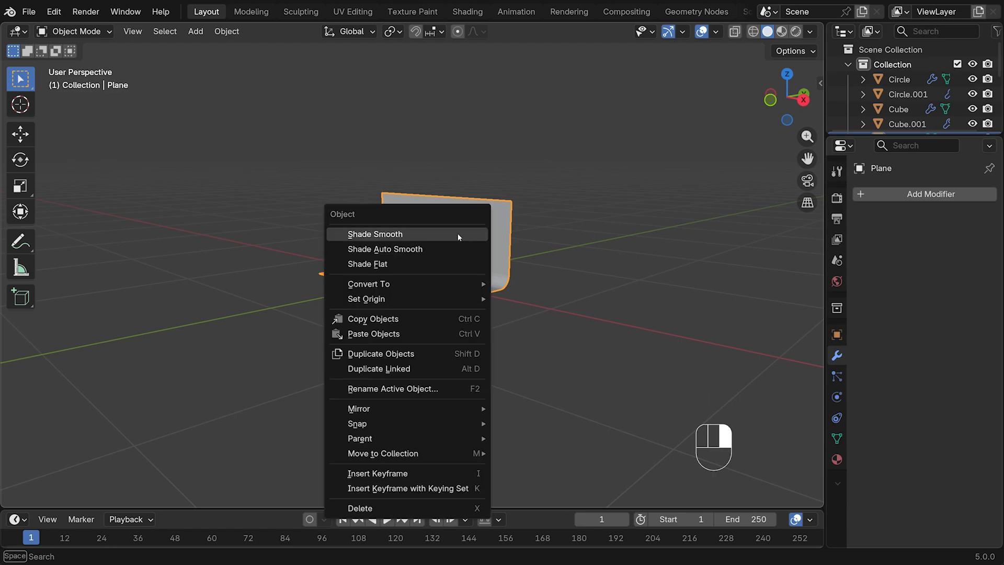
{"action": "left_click", "coordinate": [459, 234]}
{"action": "mouse_move", "coordinate": [551, 231]}
{"action": "middle_mouse_down"}
{"action": "mouse_move", "coordinate": [628, 228]}
{"action": "mouse_move", "coordinate": [609, 249]}
{"action": "mouse_move", "coordinate": [537, 226]}
{"action": "middle_mouse_up"}
{"action": "scroll", "coordinate": [617, 238], "scroll_direction": "up", "scroll_amount": 3}
{"action": "scroll", "coordinate": [604, 250], "scroll_direction": "up", "scroll_amount": 5}
{"action": "key", "text": "KP_1"}
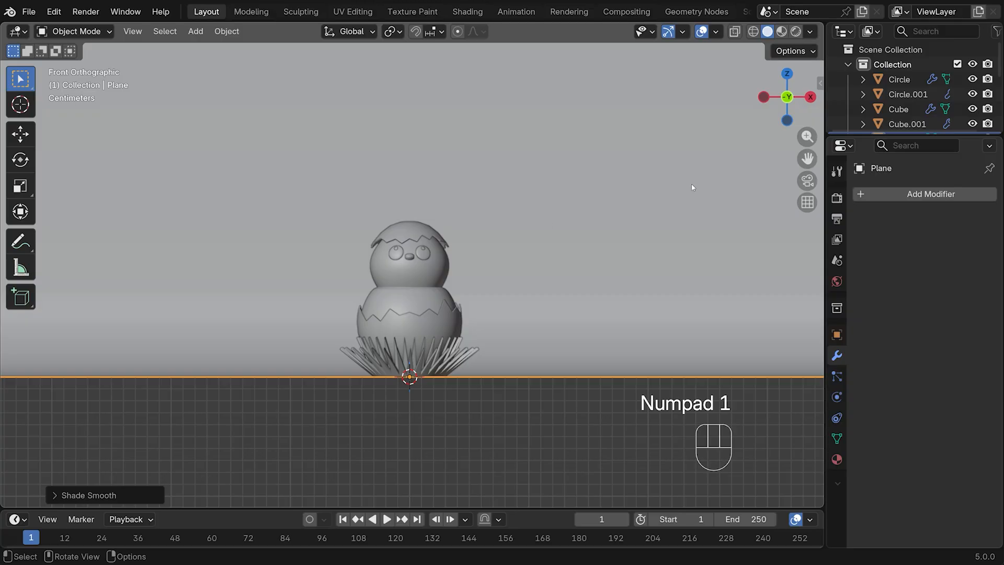
- Switch to the Shading workspace and rearrange its areas so the node editor and 3D viewport stand side by side
{"action": "left_click", "coordinate": [465, 11]}
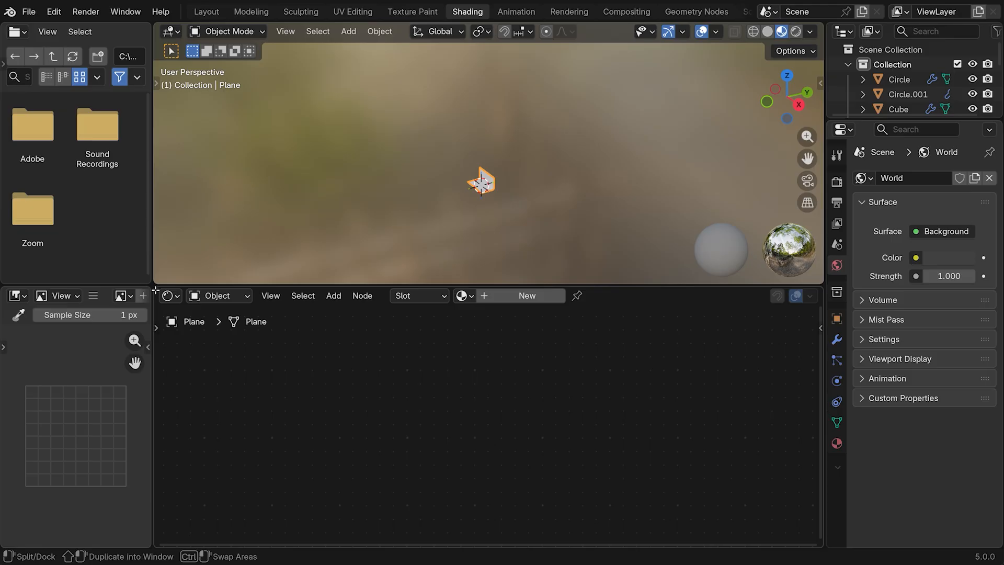
{"action": "left_click_drag", "start_coordinate": [155, 290], "coordinate": [6, 277]}
{"action": "left_click_drag", "start_coordinate": [152, 267], "coordinate": [434, 287]}
- Frame the character on the backdrop, show the viewport in rendered shading and enable Raytracing for EEVEE
{"action": "scroll", "coordinate": [731, 309], "scroll_direction": "up", "scroll_amount": 5}
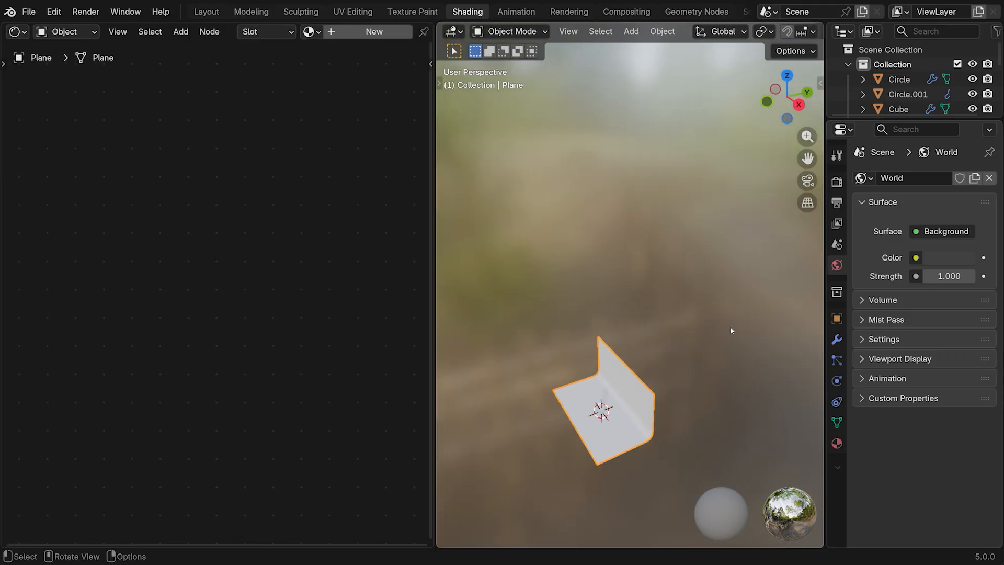
{"action": "middle_click_drag", "start_coordinate": [683, 325], "coordinate": [804, 256]}
{"action": "scroll", "coordinate": [794, 259], "scroll_direction": "up", "scroll_amount": 5}
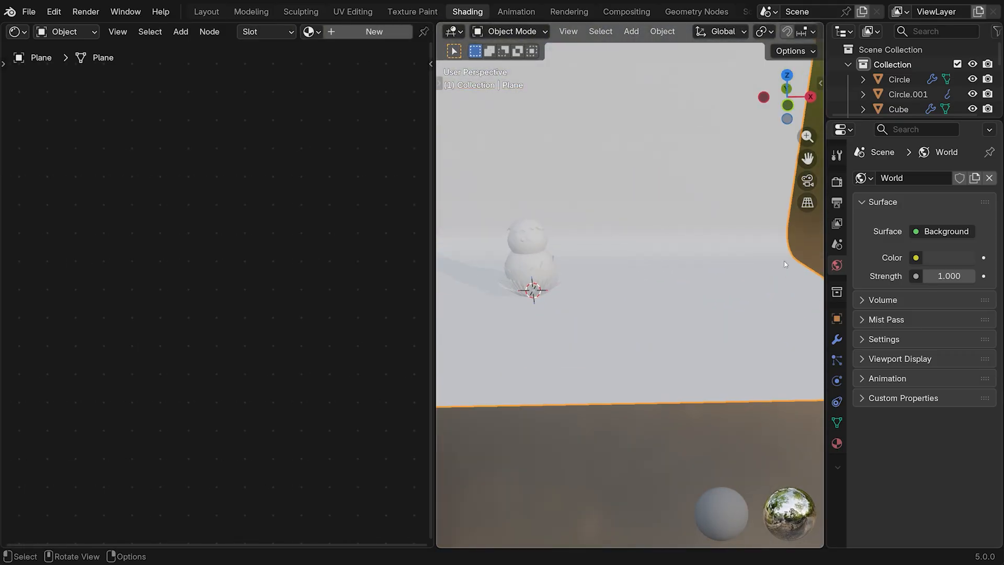
{"action": "left_click_drag", "start_coordinate": [807, 159], "coordinate": [891, 162]}
{"action": "scroll", "coordinate": [761, 34], "scroll_direction": "down", "scroll_amount": 5}
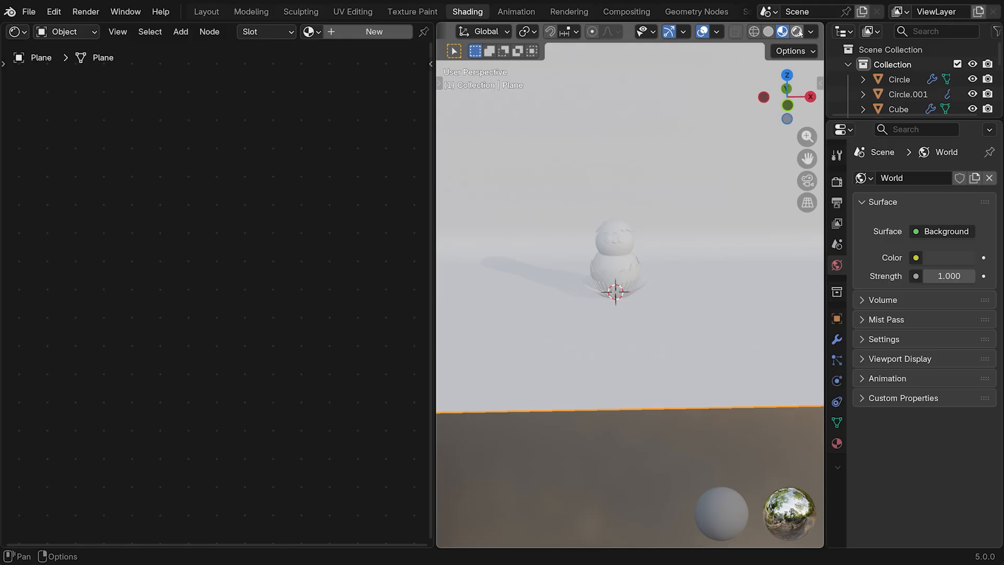
{"action": "left_click", "coordinate": [797, 32]}
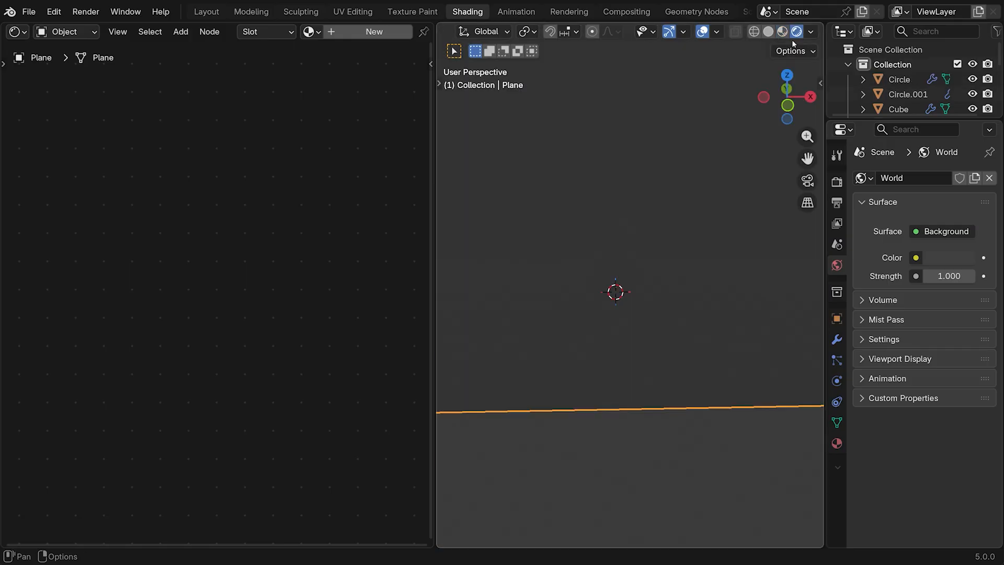
{"action": "left_click", "coordinate": [837, 182]}
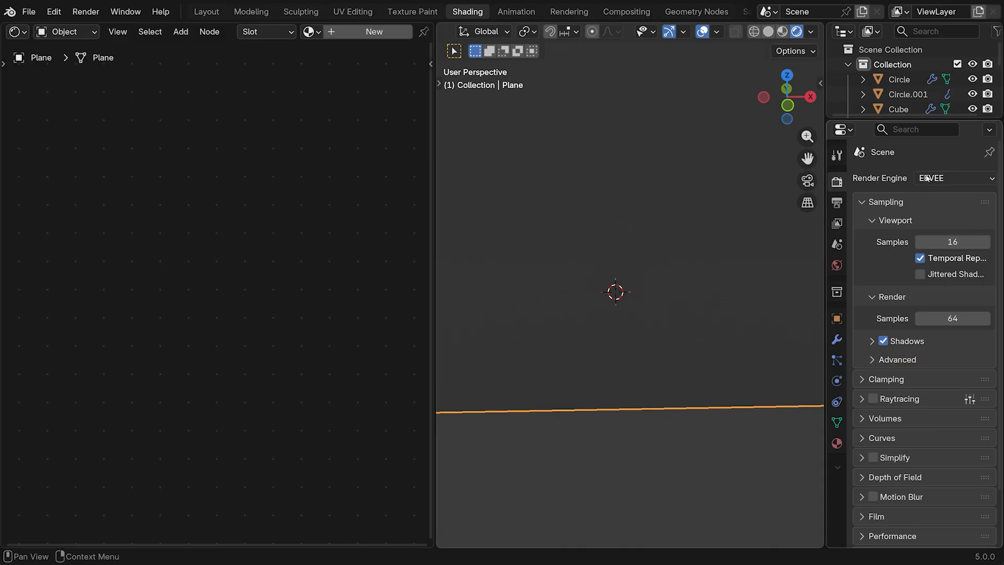
{"action": "left_click", "coordinate": [873, 399]}
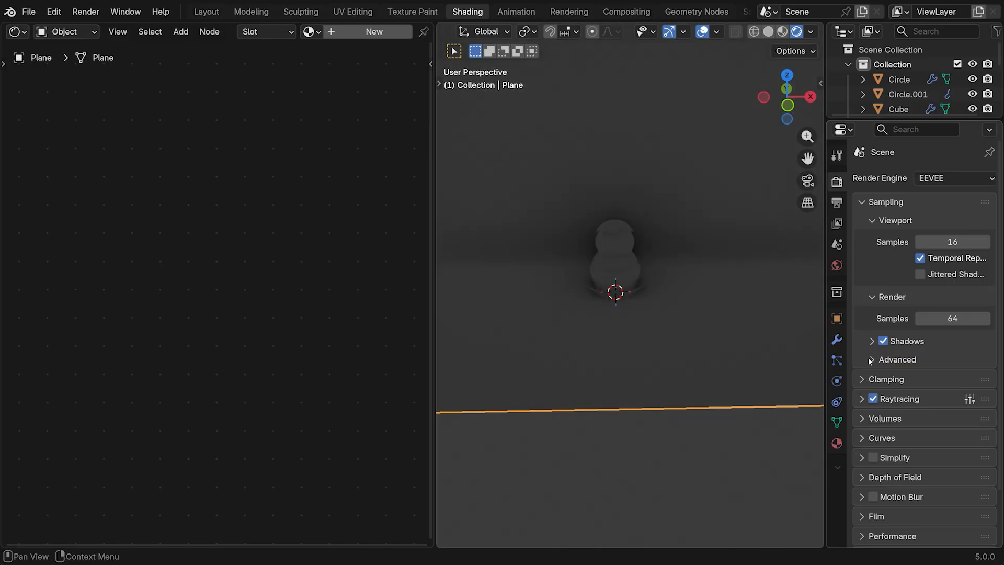
- Change the render engine to Cycles and set its device to GPU Compute
{"action": "left_click", "coordinate": [933, 179]}
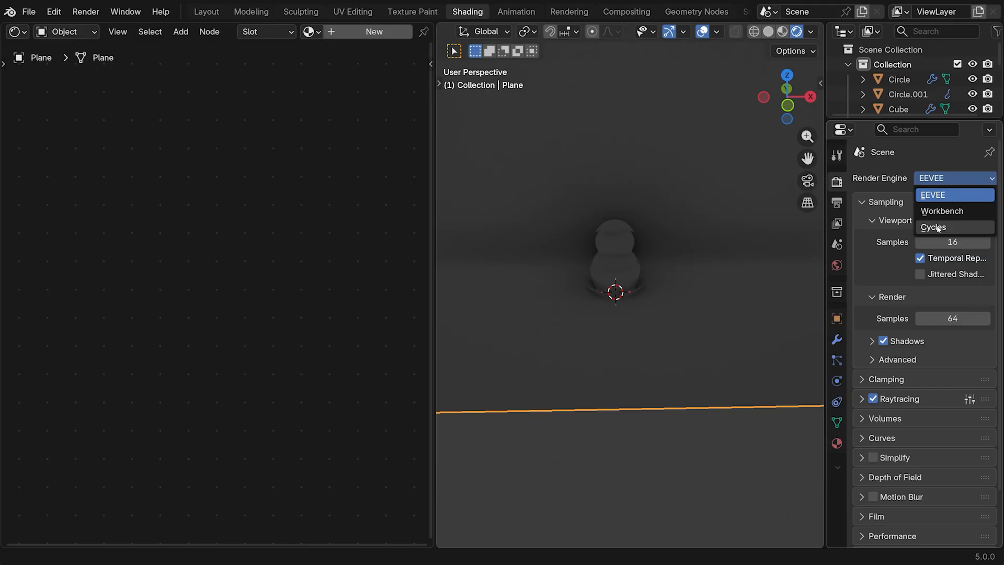
{"action": "left_click", "coordinate": [934, 228]}
{"action": "left_click", "coordinate": [936, 196]}
{"action": "left_click", "coordinate": [927, 227]}
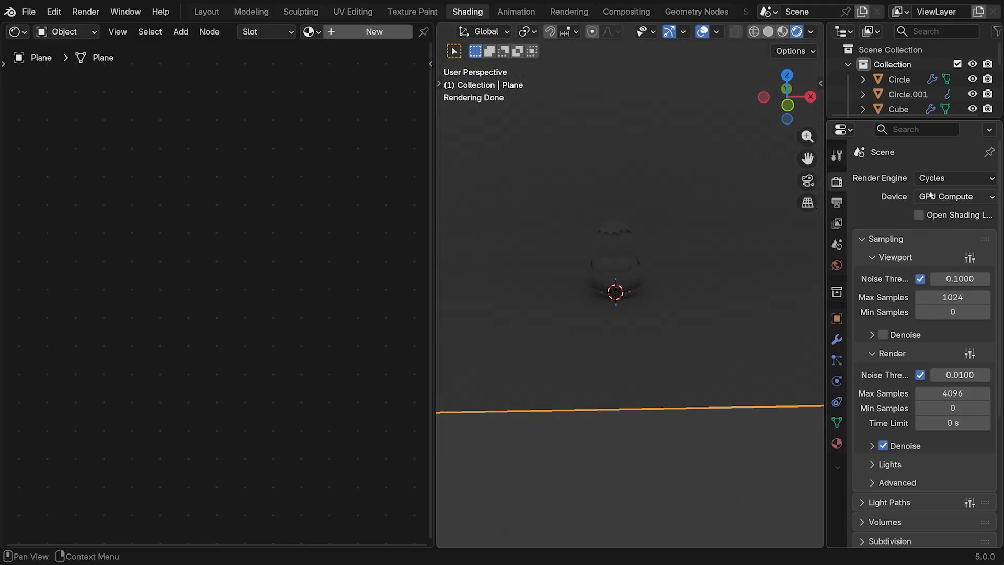
- Enable viewport denoising and set the render time limit to 2 s
{"action": "left_click", "coordinate": [883, 335]}
{"action": "left_click", "coordinate": [944, 424]}
{"action": "type", "text": "2"}
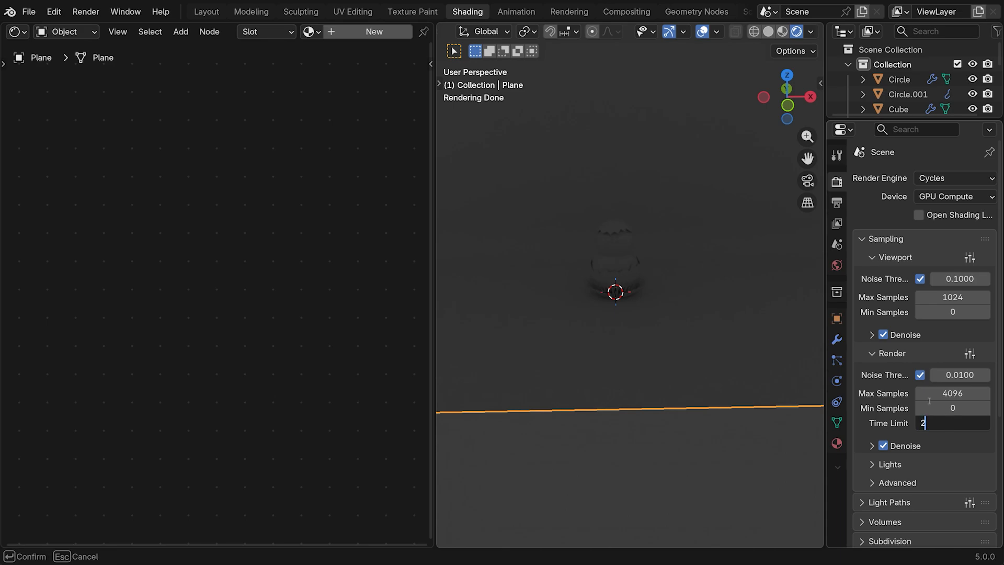
{"action": "key", "text": "Return"}
- Switch the node editor to the World shader and move the Background node closer to World Output
{"action": "scroll", "coordinate": [687, 255], "scroll_direction": "up", "scroll_amount": 3}
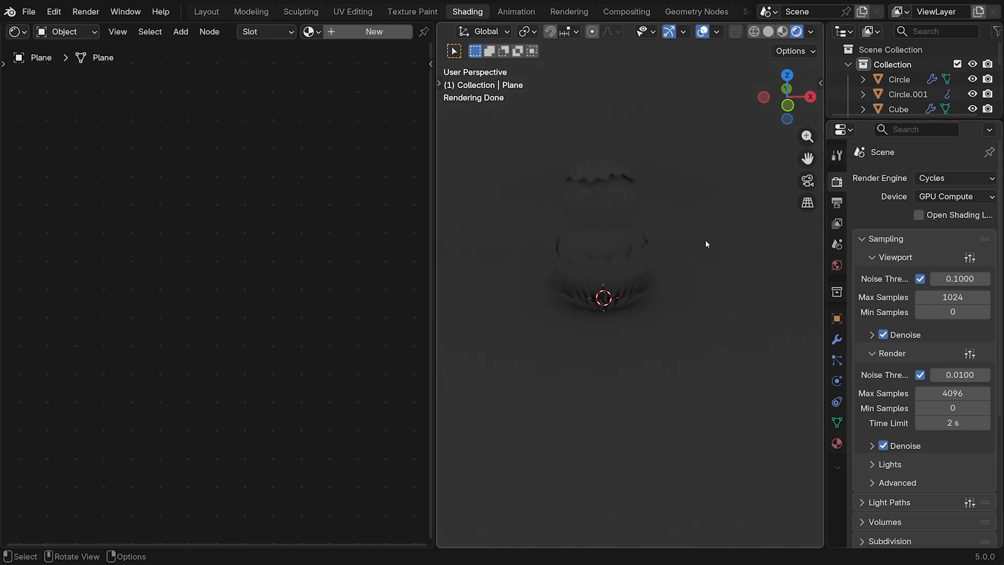
{"action": "left_click_drag", "start_coordinate": [807, 156], "coordinate": [811, 160]}
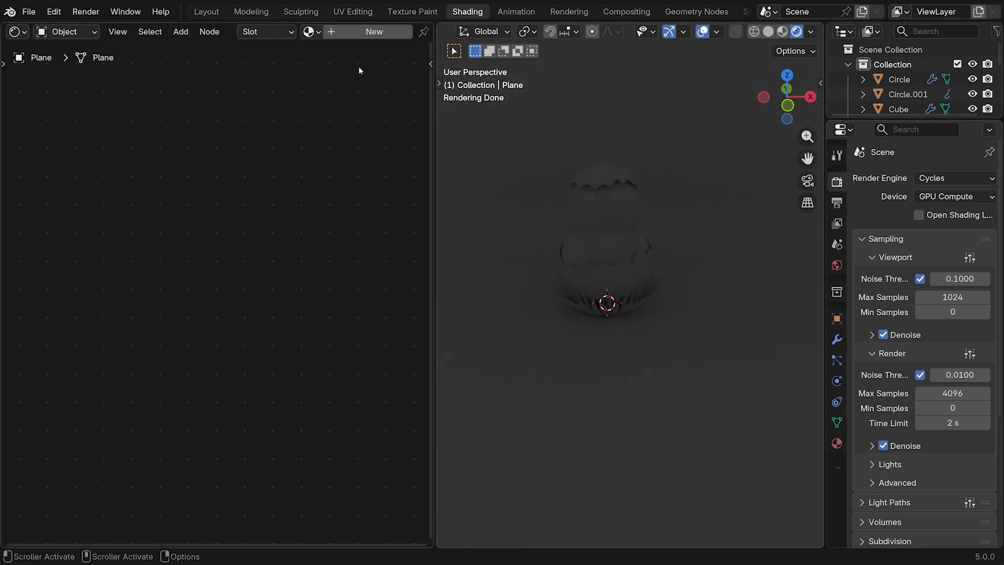
{"action": "left_click", "coordinate": [82, 32]}
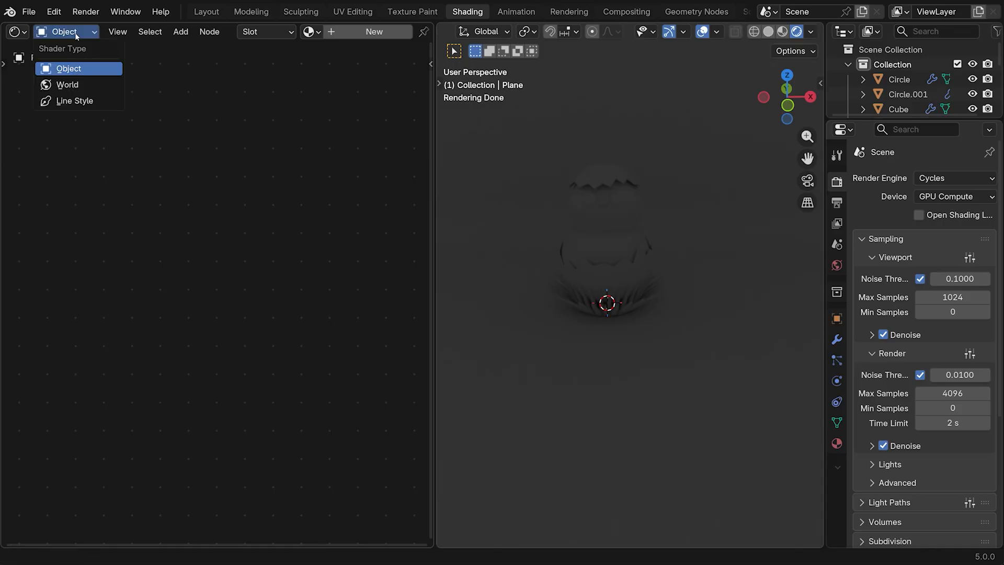
{"action": "left_click", "coordinate": [76, 84]}
{"action": "scroll", "coordinate": [269, 220], "scroll_direction": "down", "scroll_amount": 6}
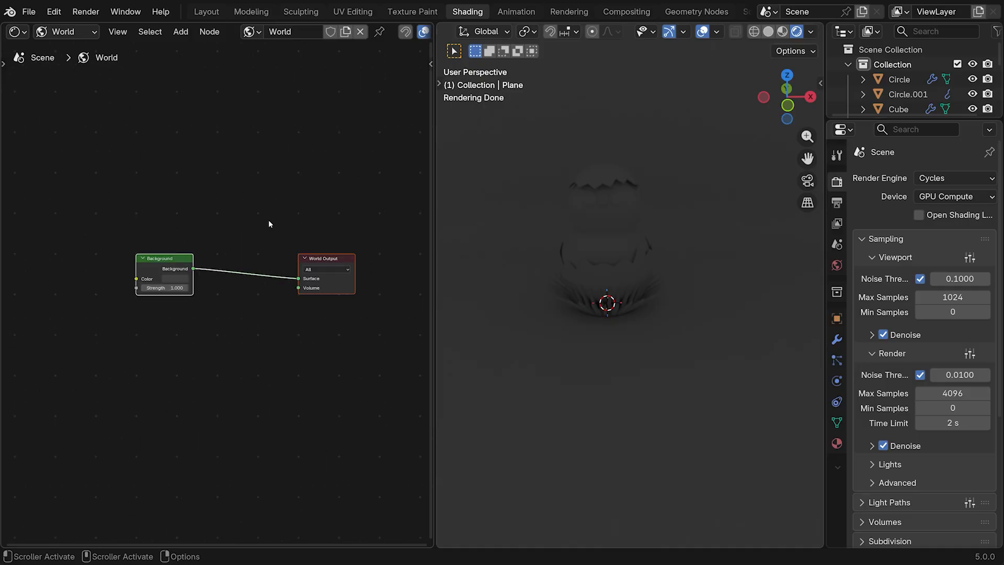
{"action": "left_click_drag", "start_coordinate": [166, 265], "coordinate": [227, 258]}
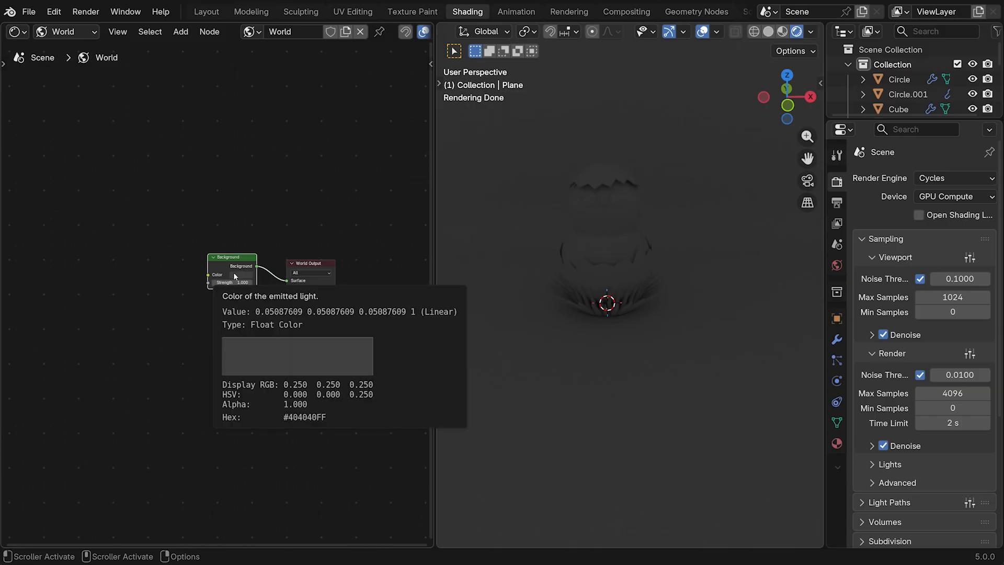
- Try a higher strength on the world's Background node, and set it back to 1
{"action": "mouse_move", "coordinate": [232, 282]}
{"action": "left_mouse_down"}
{"action": "mouse_move", "coordinate": [277, 282]}
{"action": "mouse_move", "coordinate": [232, 283]}
{"action": "left_mouse_up"}
{"action": "left_click", "coordinate": [232, 283]}
{"action": "type", "text": "1"}
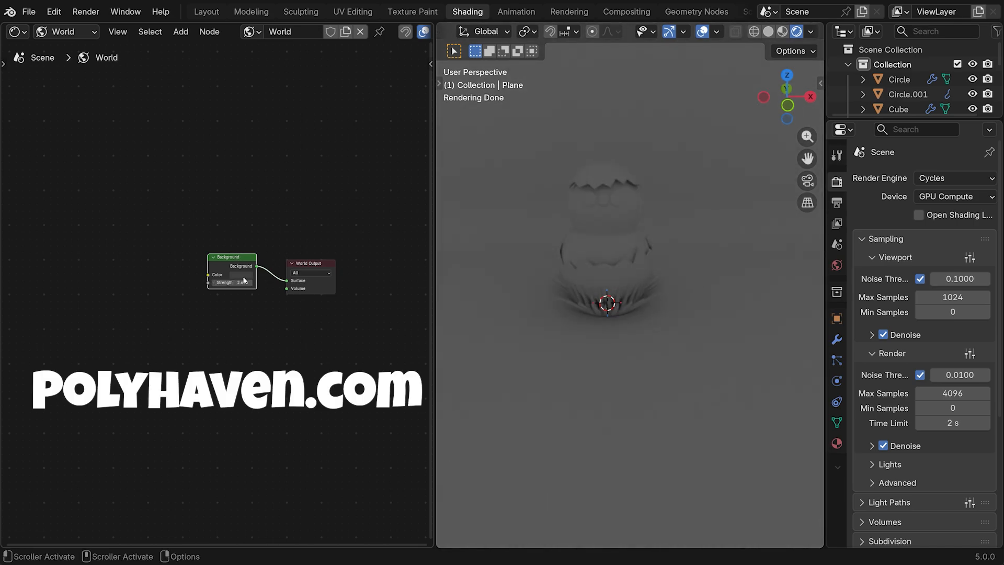
{"action": "key", "text": "Return"}
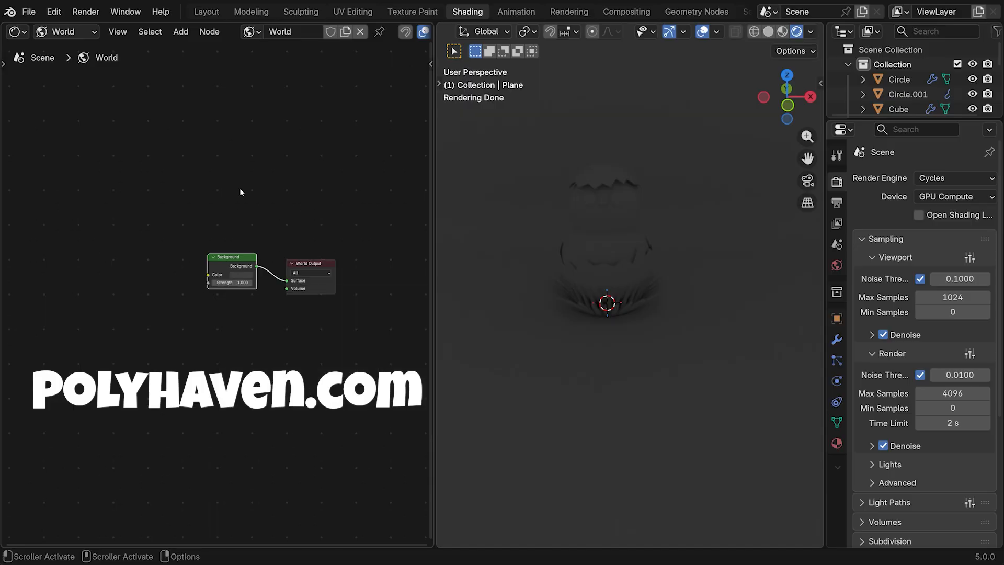
- Add an Environment Texture node and connect its Color output to the Background node's Color input
{"action": "key", "text": "shift+a"}
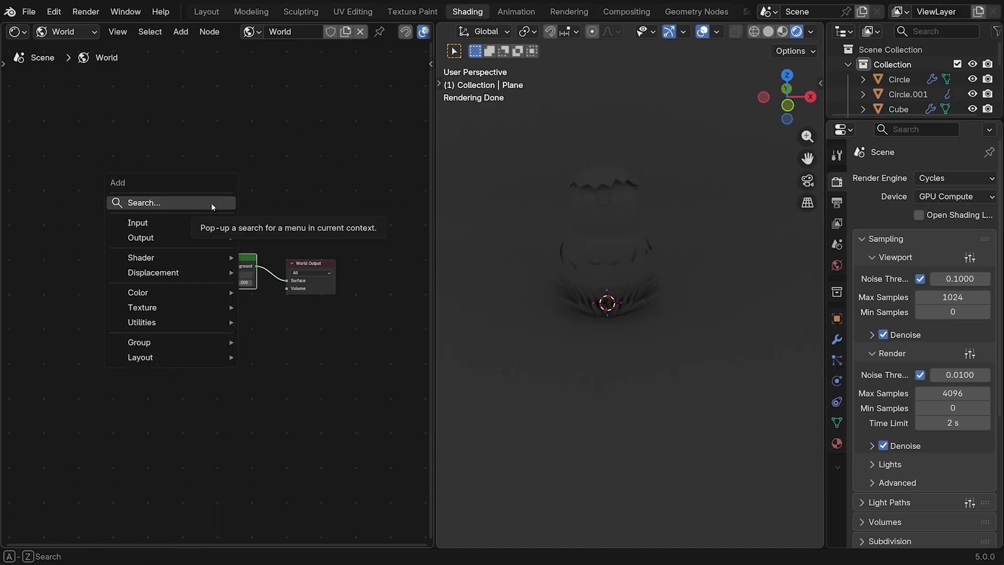
{"action": "mouse_move", "coordinate": [209, 308]}
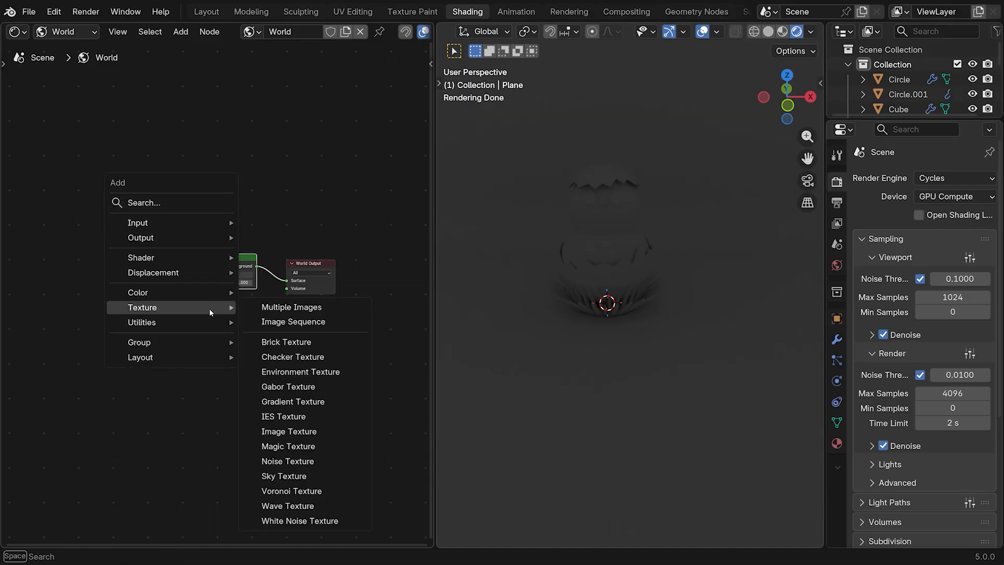
{"action": "left_click", "coordinate": [281, 374]}
{"action": "left_click", "coordinate": [90, 247]}
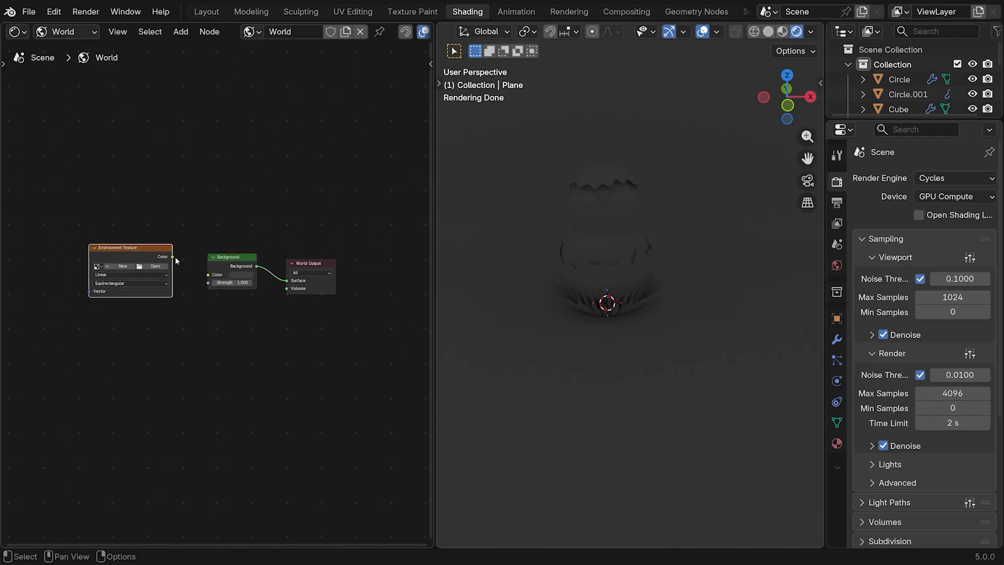
{"action": "left_click_drag", "start_coordinate": [173, 257], "coordinate": [208, 275]}
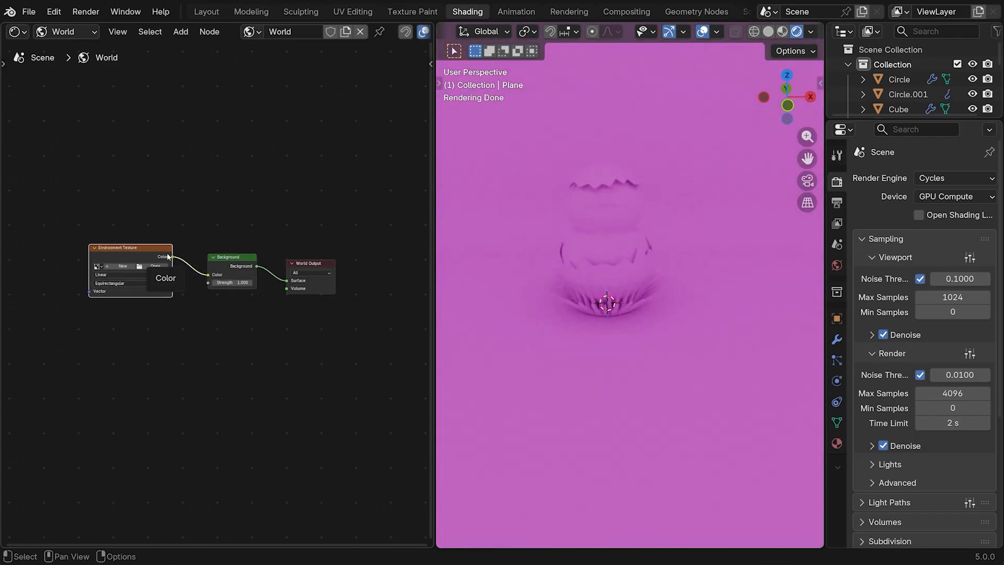
- Load minedump_flats_2k.exr into the Environment Texture node and switch the shader type to Object
{"action": "left_click", "coordinate": [144, 269]}
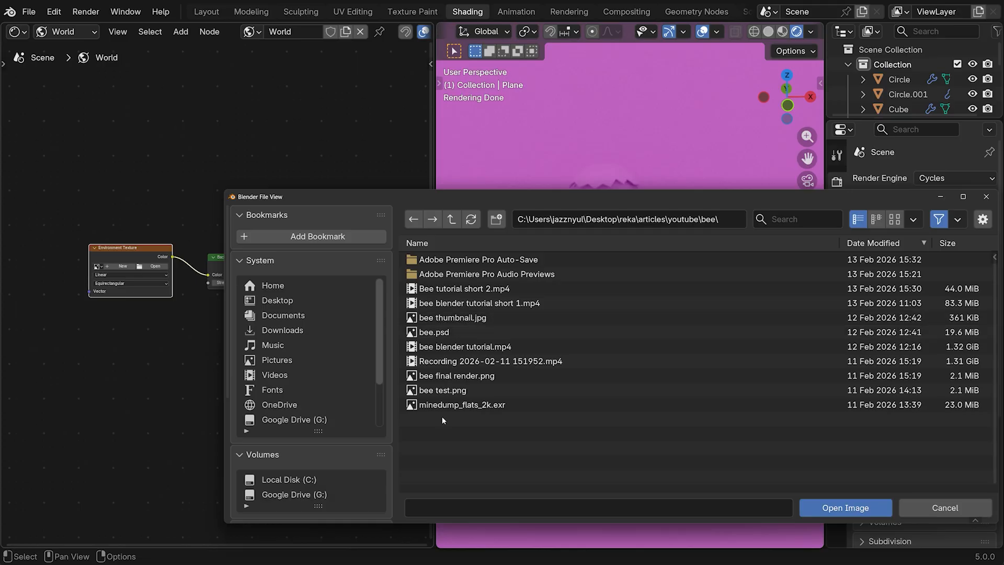
{"action": "double_click", "coordinate": [471, 403]}
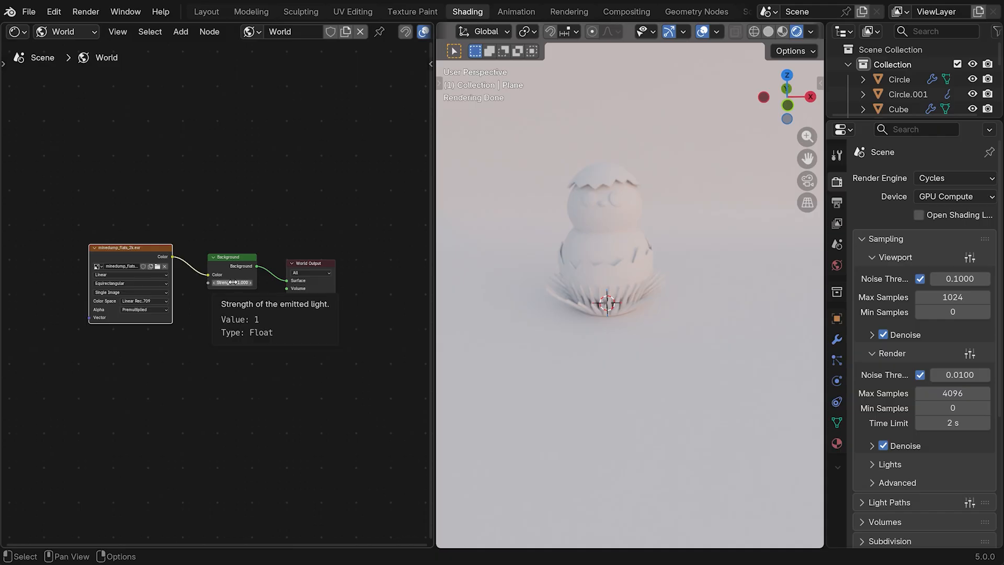
{"action": "left_click", "coordinate": [64, 31]}
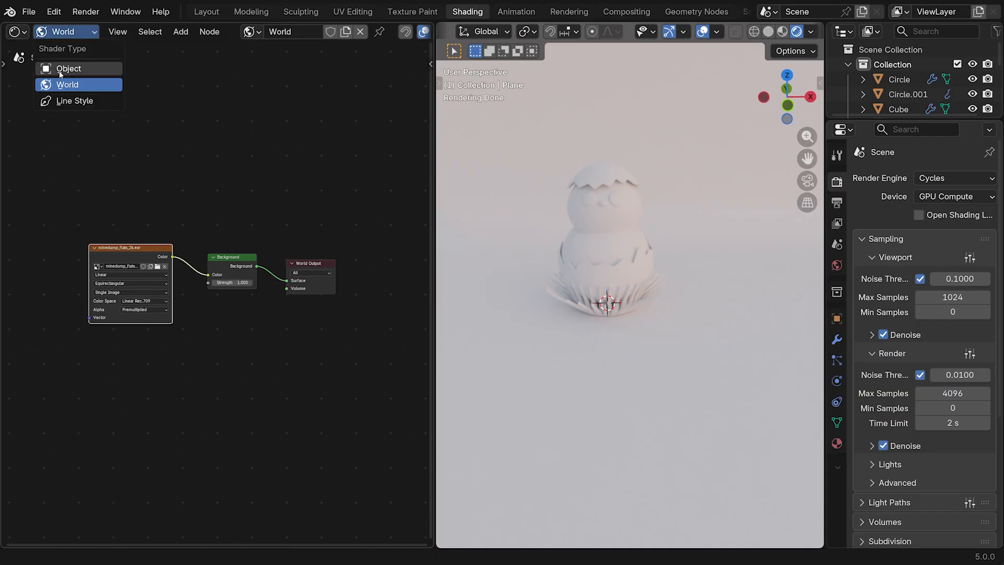
{"action": "left_click", "coordinate": [60, 74]}
- Create a new material on the backdrop plane and name it background
{"action": "scroll", "coordinate": [643, 197], "scroll_direction": "down", "scroll_amount": 5}
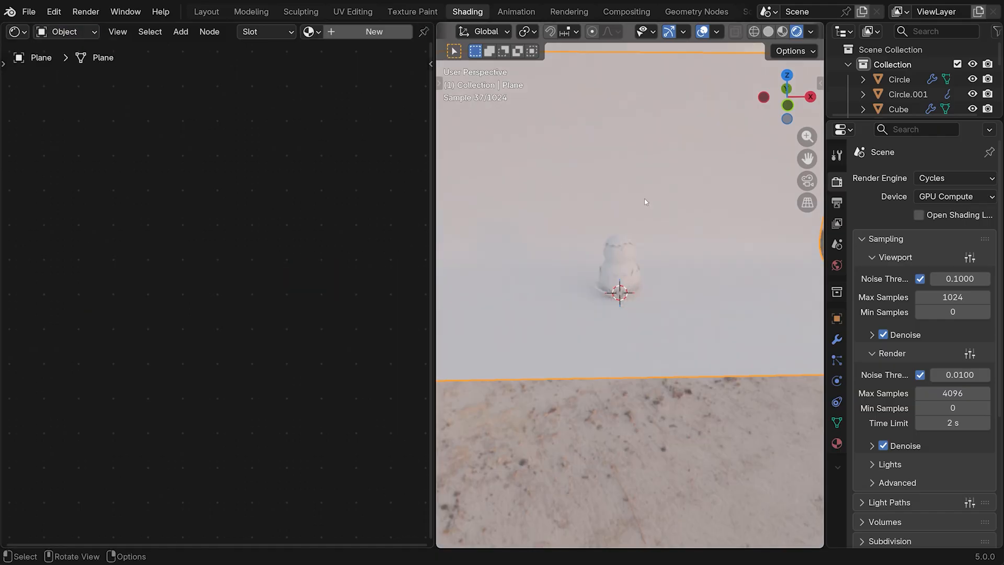
{"action": "scroll", "coordinate": [662, 213], "scroll_direction": "up", "scroll_amount": 3}
{"action": "scroll", "coordinate": [664, 217], "scroll_direction": "up", "scroll_amount": 2}
{"action": "left_click", "coordinate": [334, 33]}
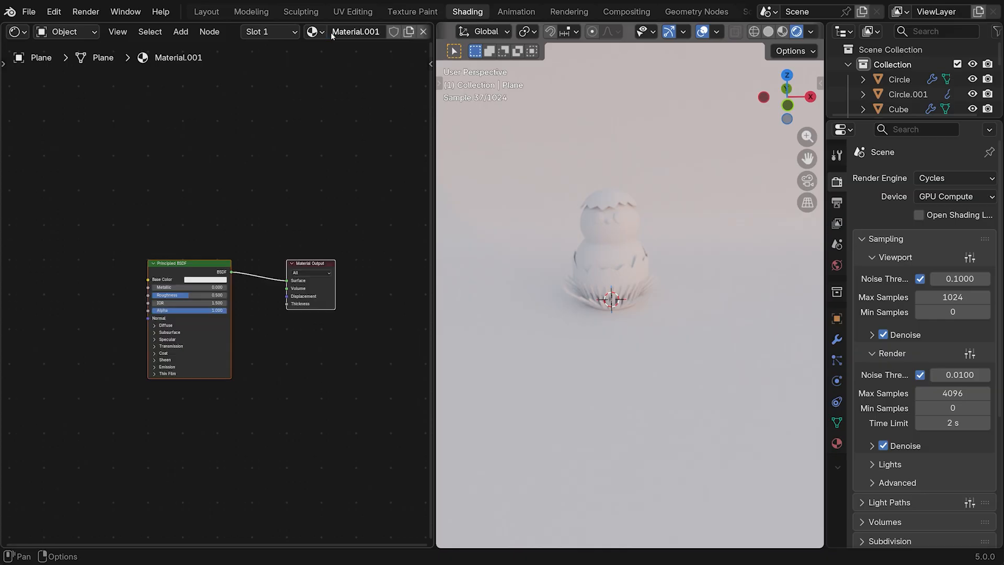
{"action": "left_click", "coordinate": [338, 32]}
{"action": "type", "text": "background"}
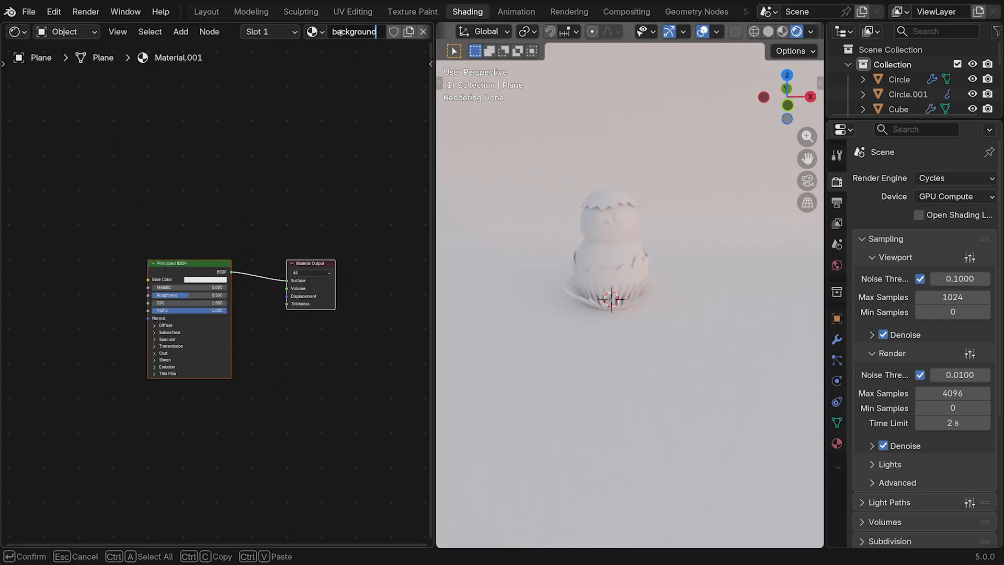
{"action": "key", "text": "Return"}
- Set the background material's base color to #CFA186FF and its roughness to 1
{"action": "left_click", "coordinate": [201, 280]}
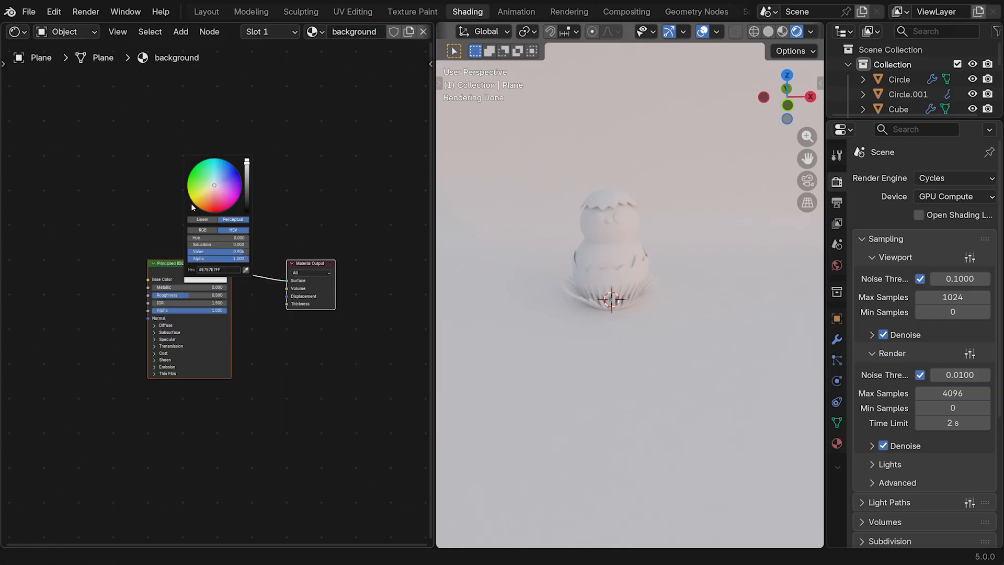
{"action": "mouse_move", "coordinate": [218, 188]}
{"action": "left_mouse_down"}
{"action": "mouse_move", "coordinate": [201, 179]}
{"action": "mouse_move", "coordinate": [212, 195]}
{"action": "mouse_move", "coordinate": [227, 187]}
{"action": "mouse_move", "coordinate": [209, 196]}
{"action": "mouse_move", "coordinate": [234, 192]}
{"action": "mouse_move", "coordinate": [213, 195]}
{"action": "left_mouse_up"}
{"action": "left_click", "coordinate": [229, 269]}
{"action": "type", "text": "#CFA186FF"}
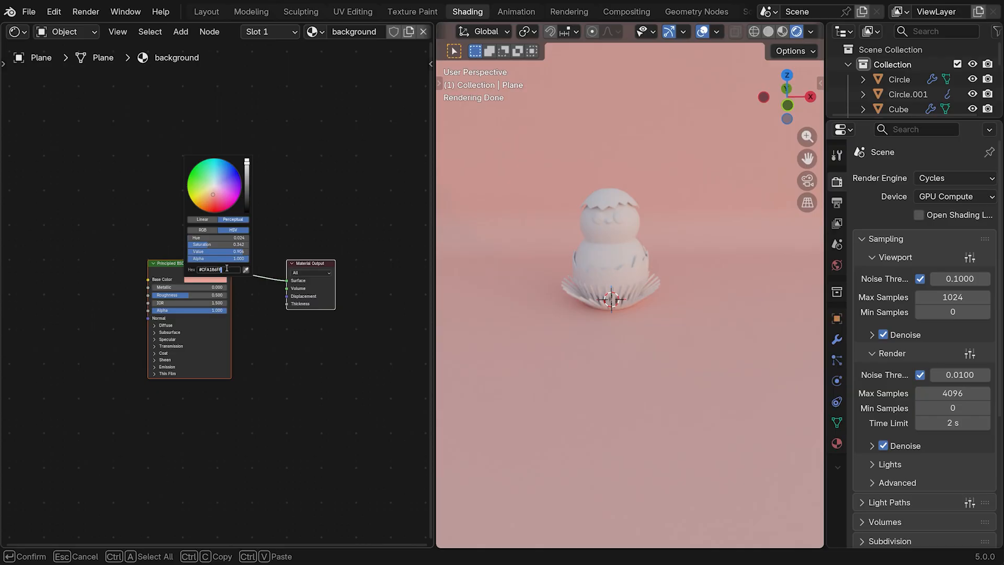
{"action": "key", "text": "Return"}
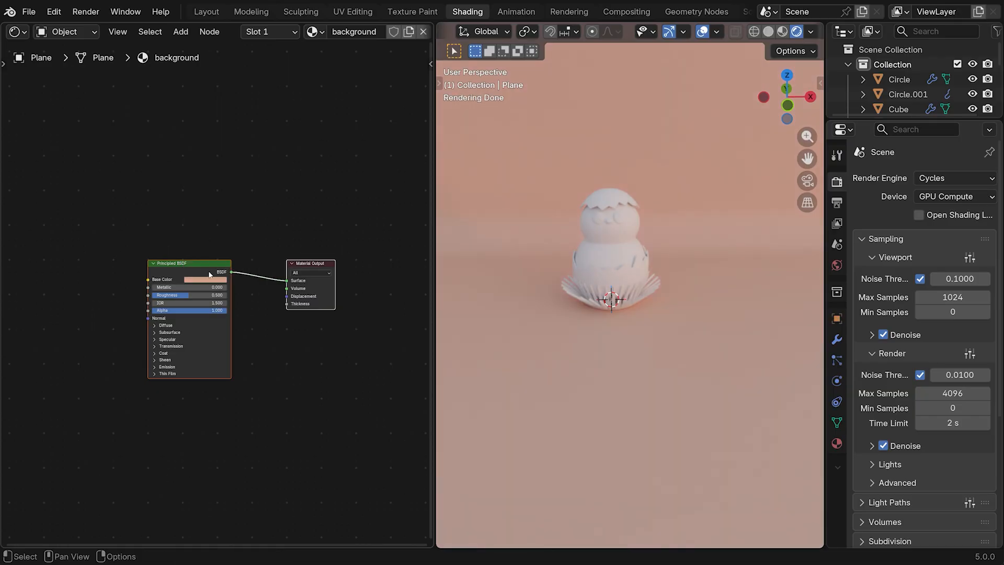
{"action": "mouse_move", "coordinate": [227, 280]}
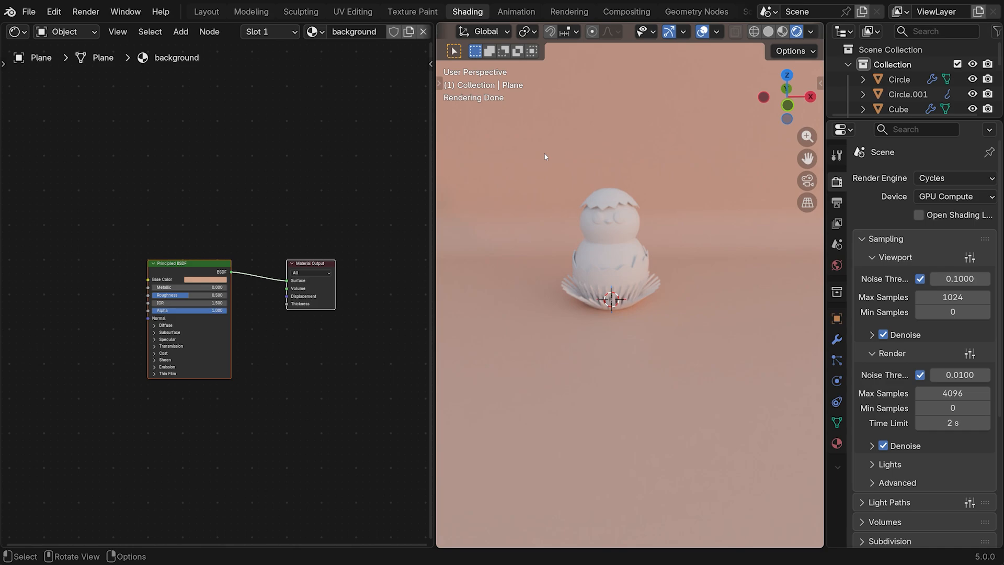
{"action": "left_click_drag", "start_coordinate": [186, 295], "coordinate": [229, 296]}
- Create a new material on the outer grass ring, Circle.001, and name it grass
{"action": "left_click", "coordinate": [632, 296]}
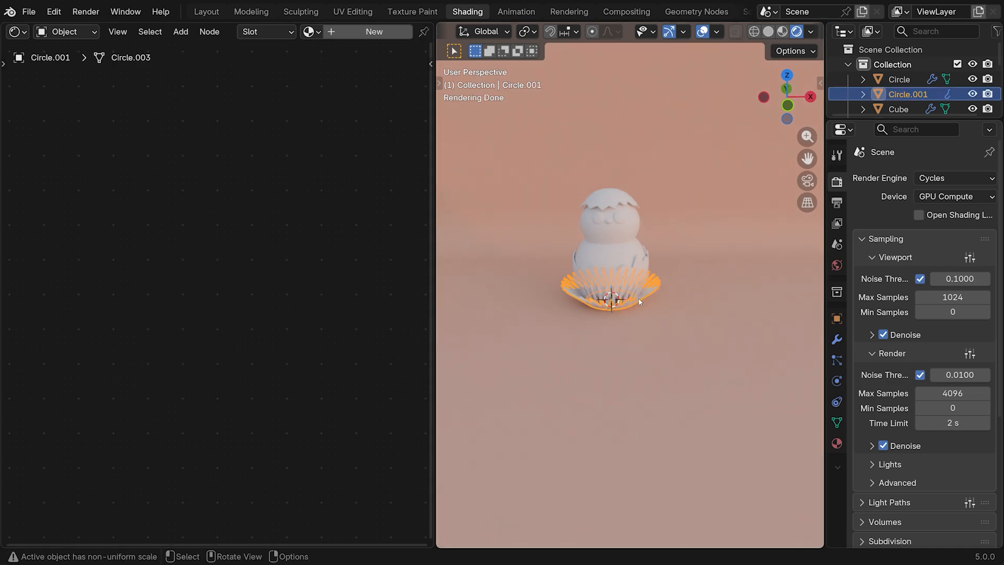
{"action": "left_click", "coordinate": [336, 30]}
{"action": "left_click", "coordinate": [350, 32]}
{"action": "type", "text": "grass"}
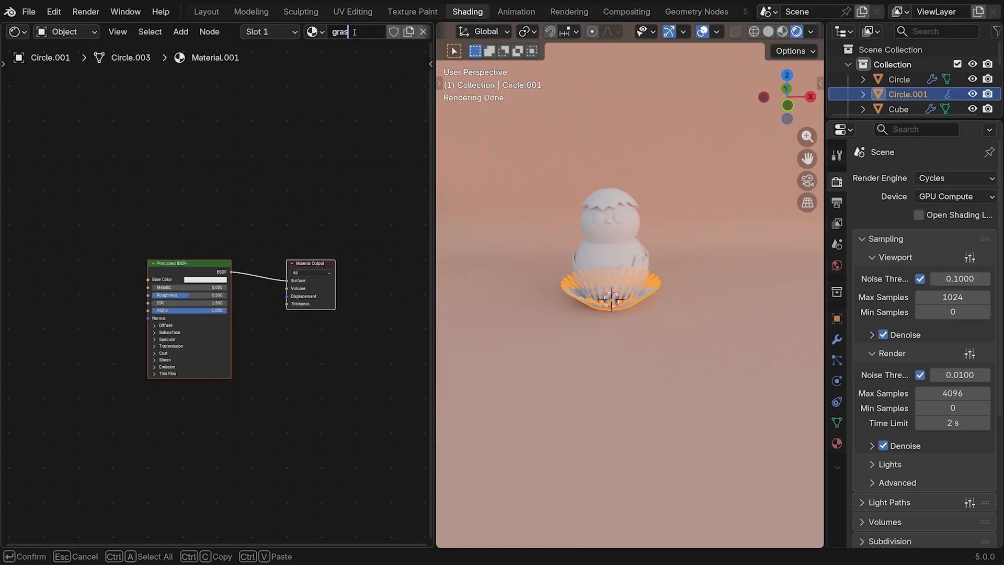
{"action": "key", "text": "Return"}
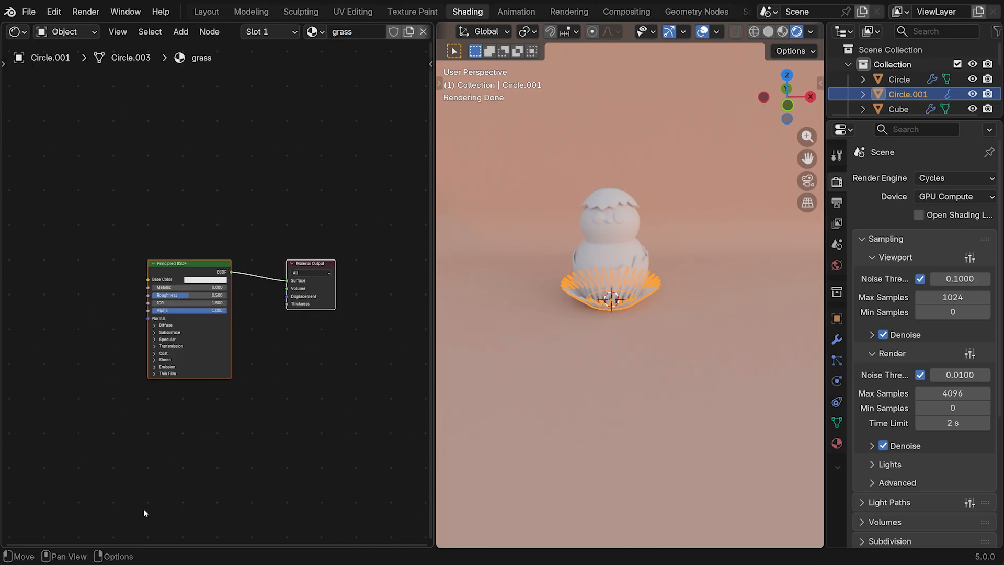
- Set the grass material's base color to #8FAF73 and its roughness to 1
{"action": "left_click", "coordinate": [219, 279]}
{"action": "left_click", "coordinate": [224, 269]}
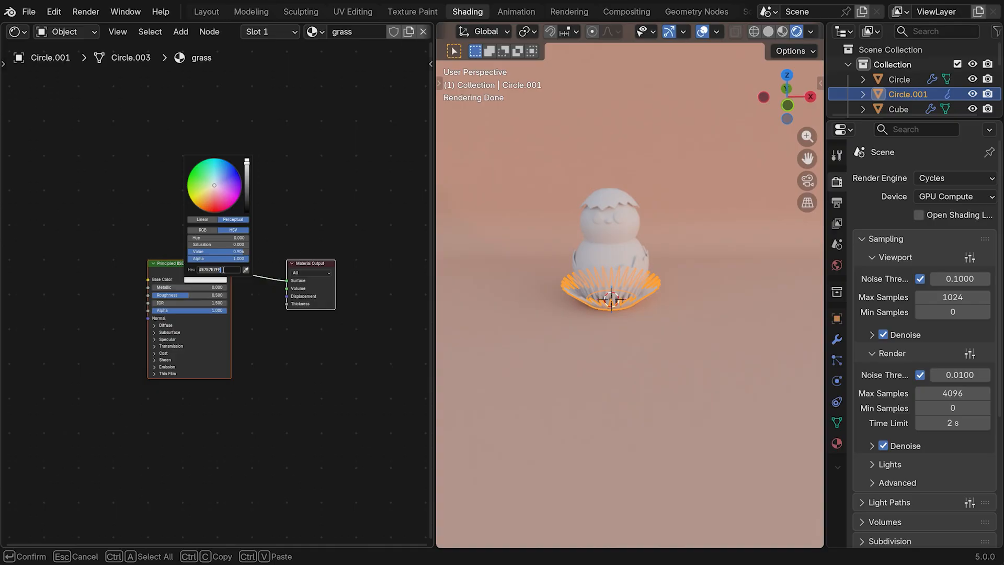
{"action": "type", "text": "#8FAF73"}
{"action": "key", "text": "Return"}
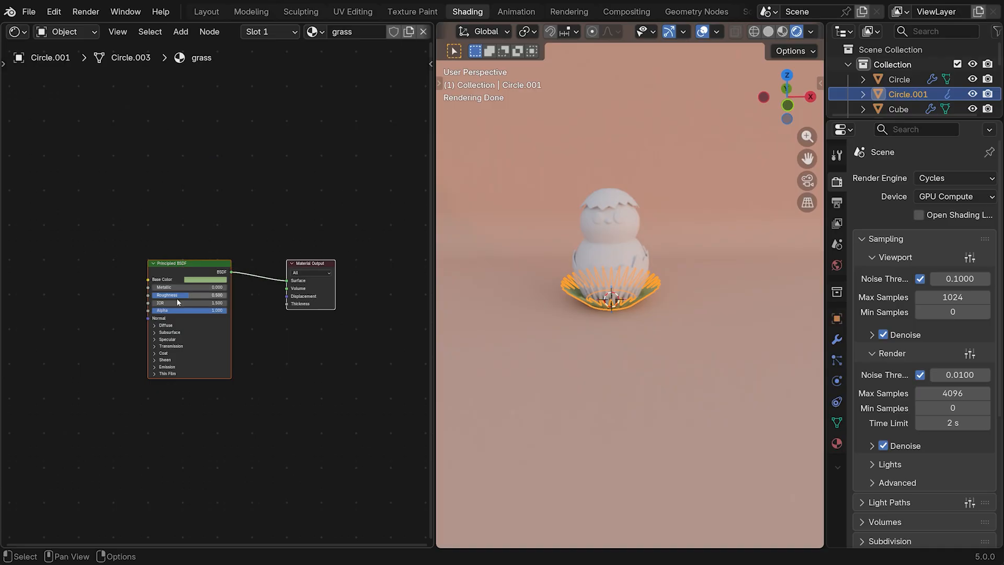
{"action": "left_click_drag", "start_coordinate": [177, 297], "coordinate": [230, 296]}
- Scale both grass rings outward by about 1.22 in X and Y only, keeping Z locked
{"action": "scroll", "coordinate": [735, 288], "scroll_direction": "up", "scroll_amount": 1}
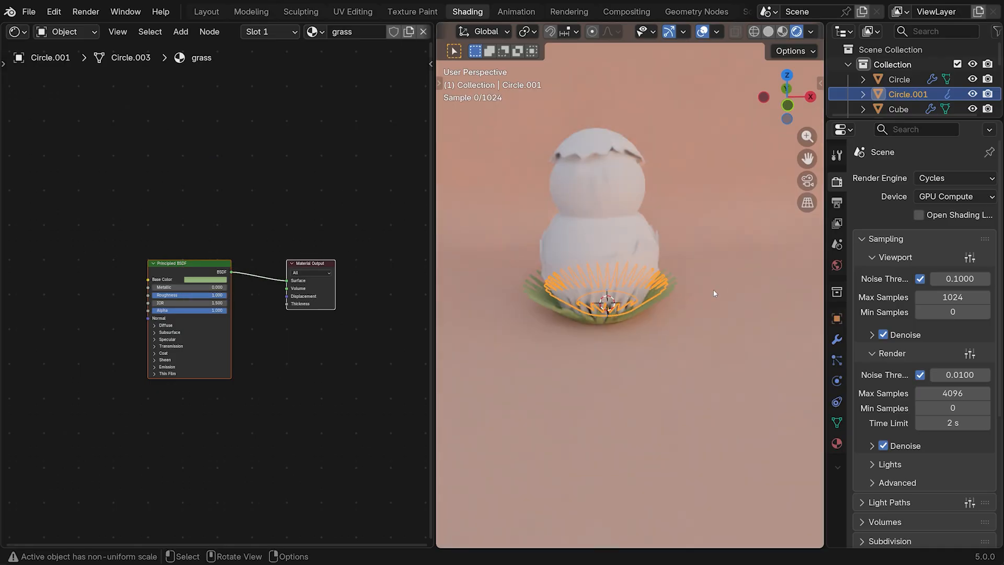
{"action": "key", "text": "KP_1"}
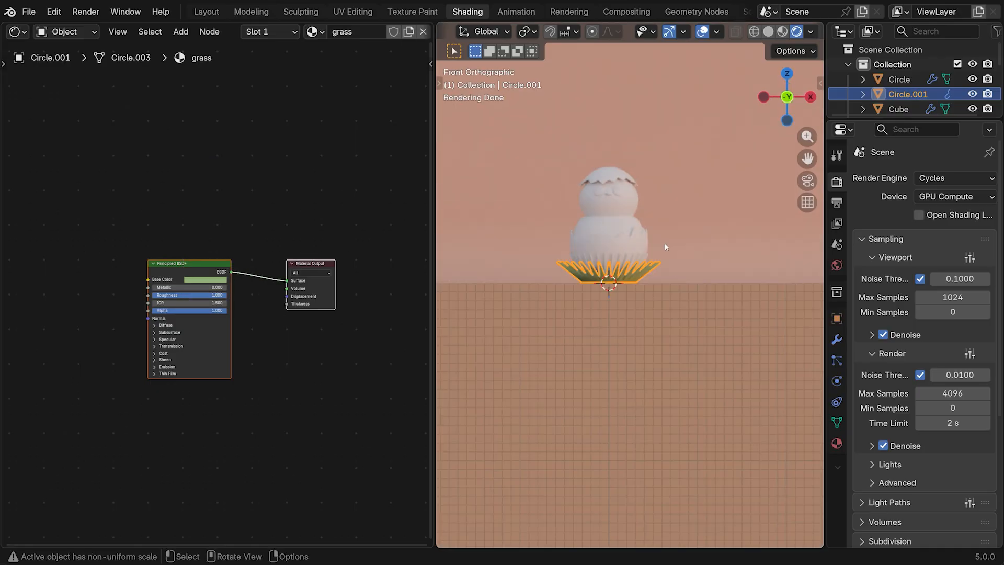
{"action": "left_click", "coordinate": [630, 260], "text": "shift"}
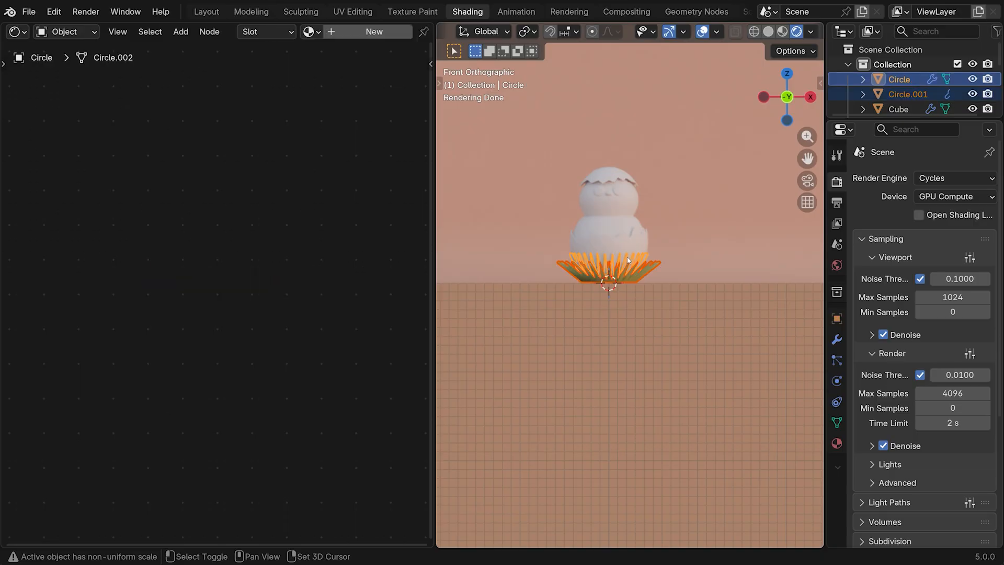
{"action": "key", "text": "s"}
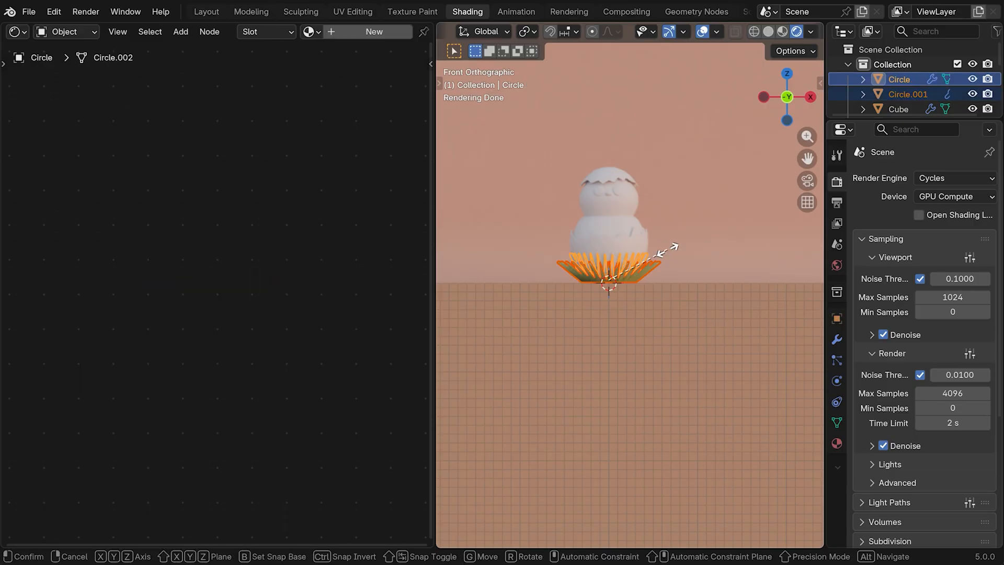
{"action": "key", "text": "shift+z"}
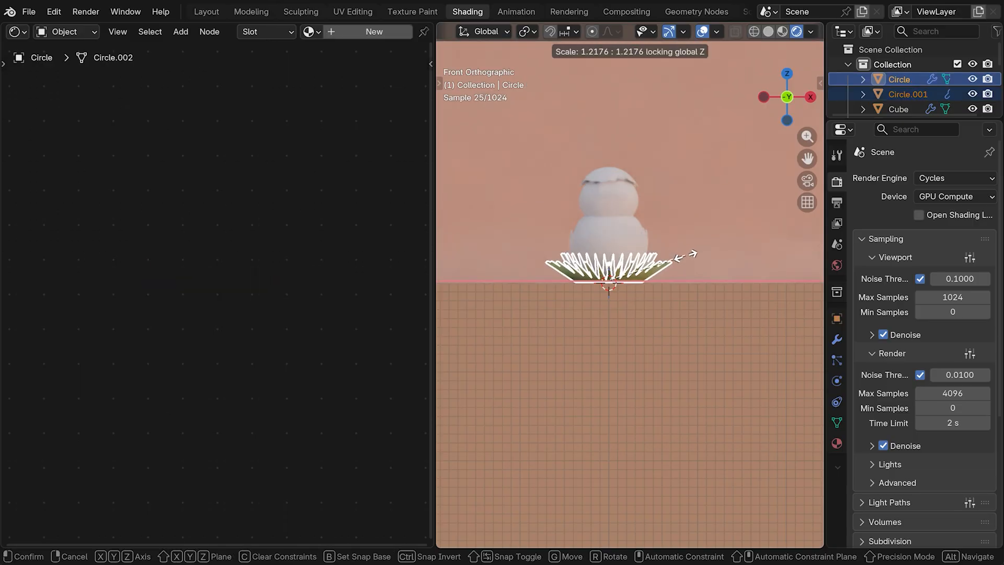
{"action": "left_click", "coordinate": [686, 259]}
{"action": "left_click", "coordinate": [703, 317]}
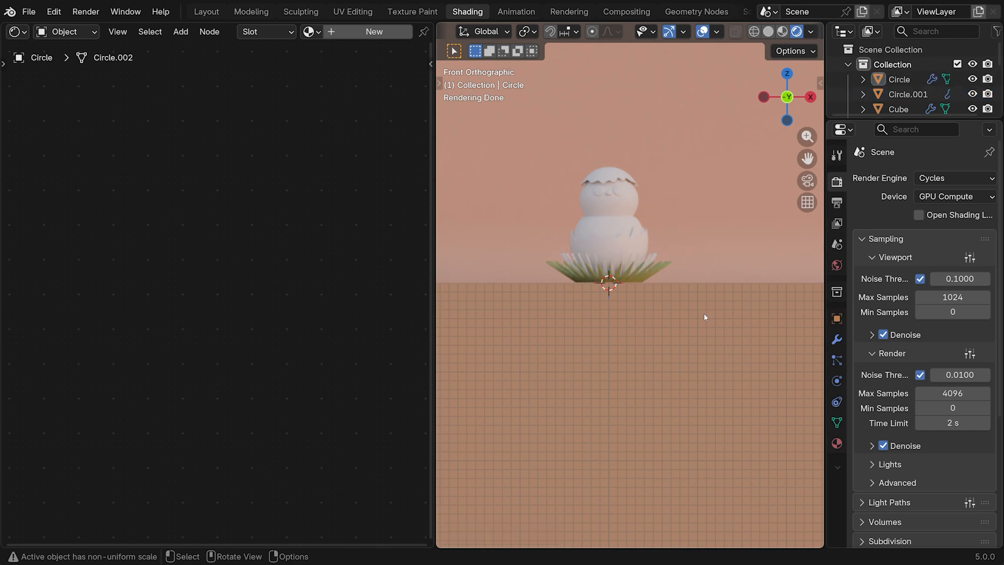
- Link the grass material from the outer grass ring to the inner ring, Circle
{"action": "left_click", "coordinate": [642, 265]}
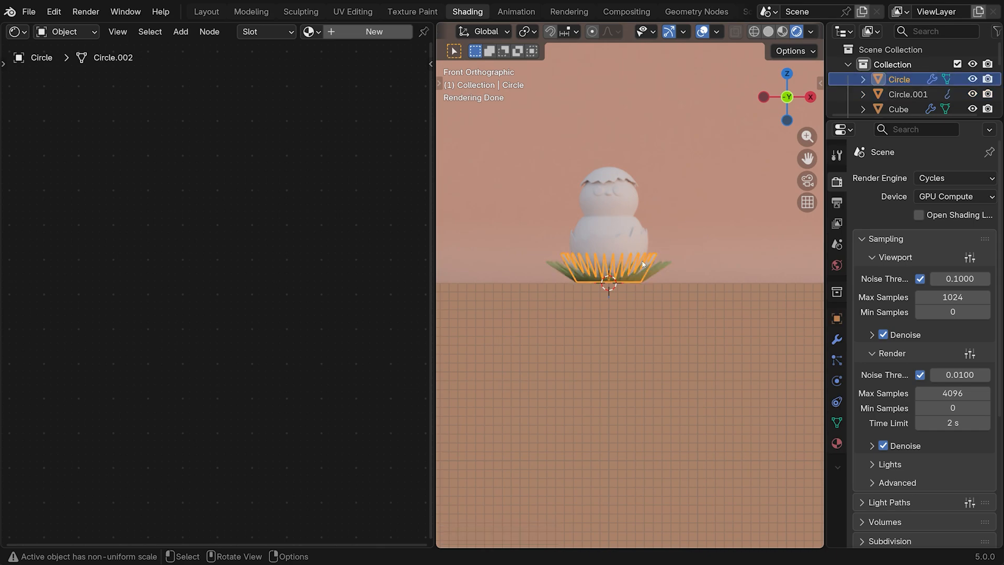
{"action": "left_click", "coordinate": [658, 269], "text": "shift"}
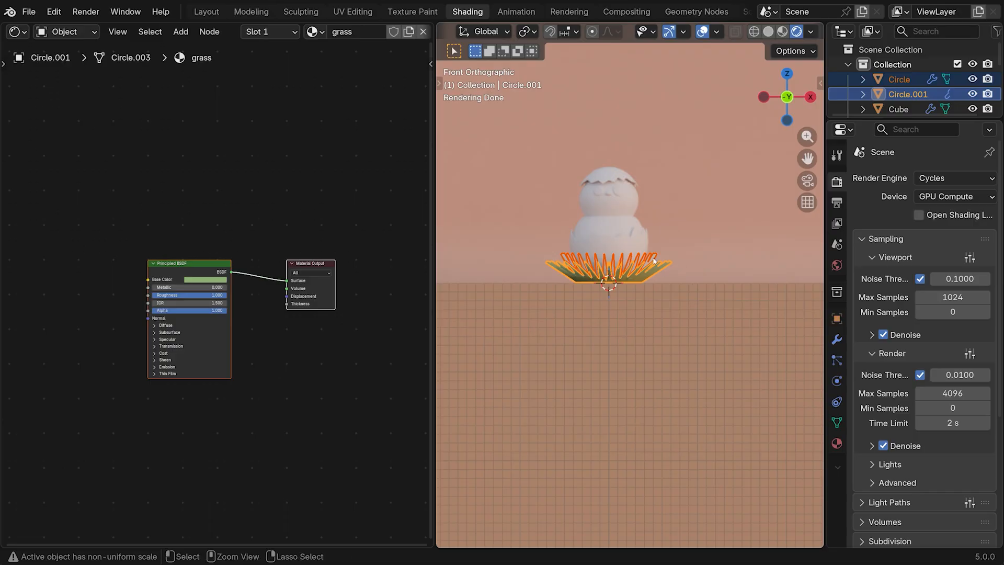
{"action": "key", "text": "ctrl+l"}
{"action": "left_click", "coordinate": [621, 293]}
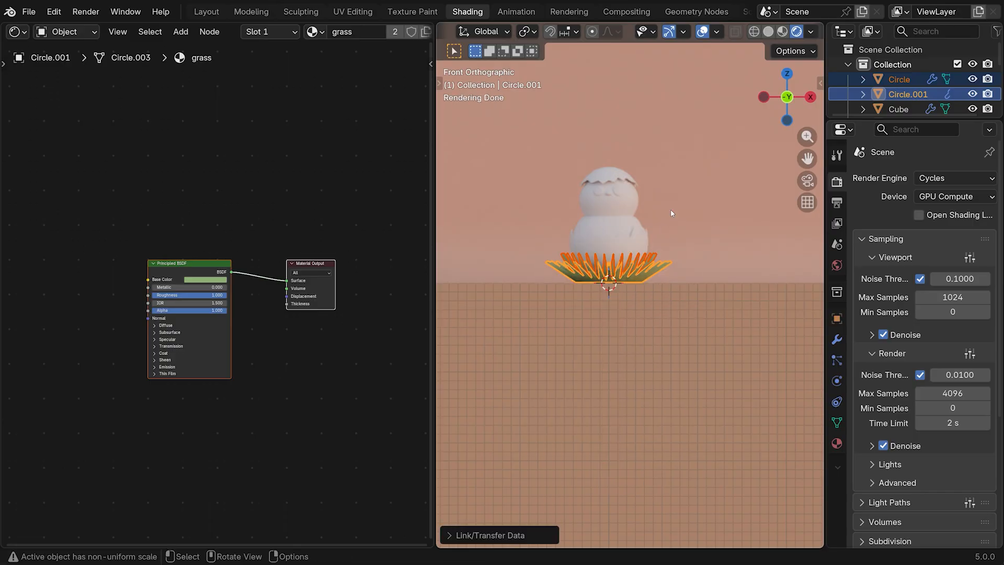
{"action": "left_click", "coordinate": [681, 209]}
- Create a new material on the eggshell cap on the chick's head and name it egg shell
{"action": "scroll", "coordinate": [688, 206], "scroll_direction": "up", "scroll_amount": 4}
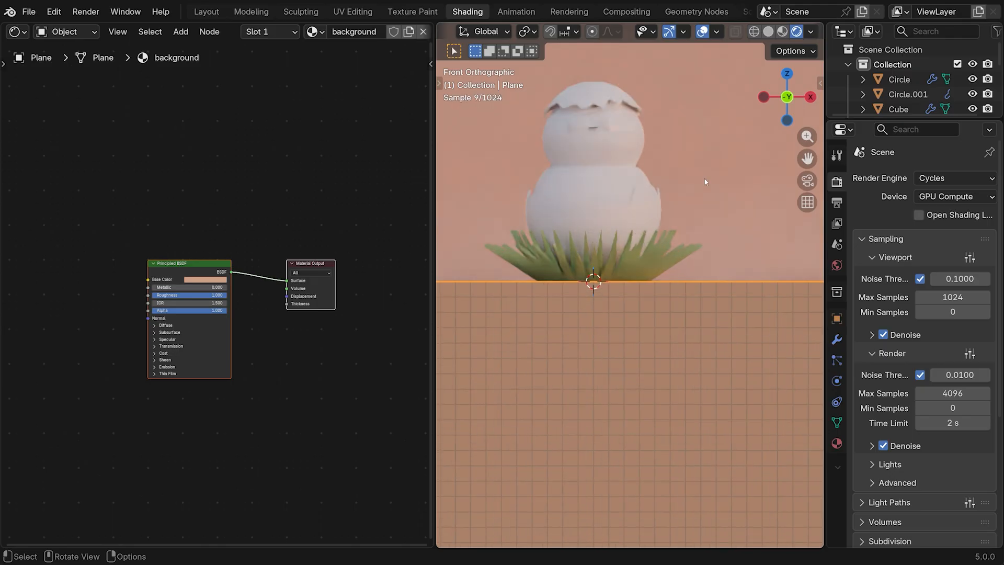
{"action": "left_click", "coordinate": [585, 60]}
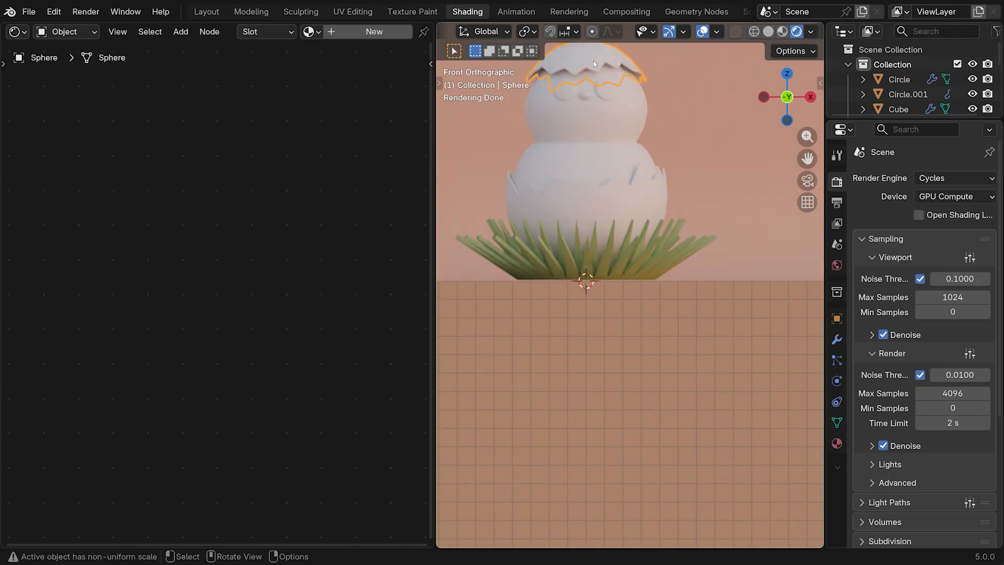
{"action": "left_click", "coordinate": [373, 32]}
{"action": "double_click", "coordinate": [343, 31]}
{"action": "type", "text": "e"}
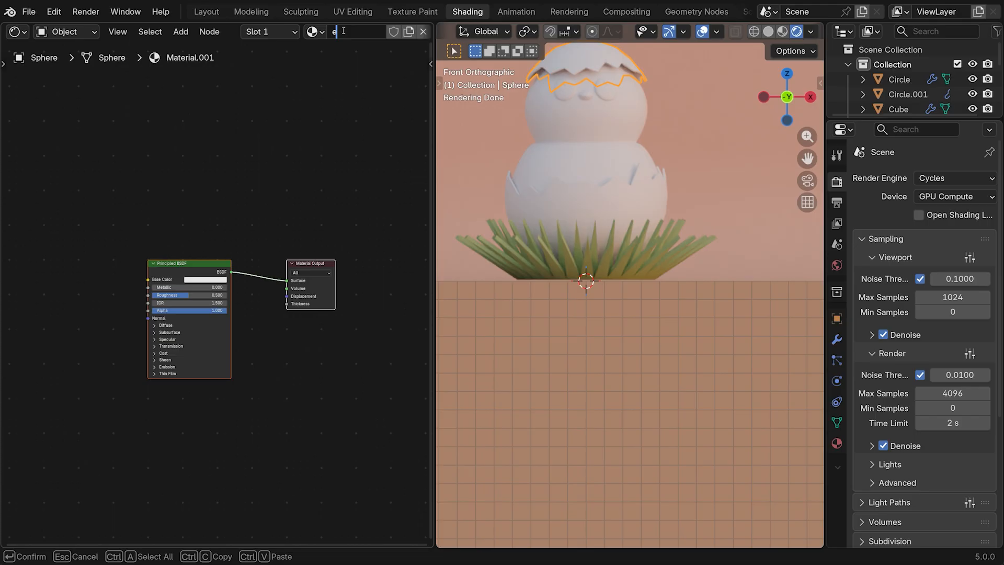
{"action": "type", "text": "gg shell"}
{"action": "key", "text": "Return"}
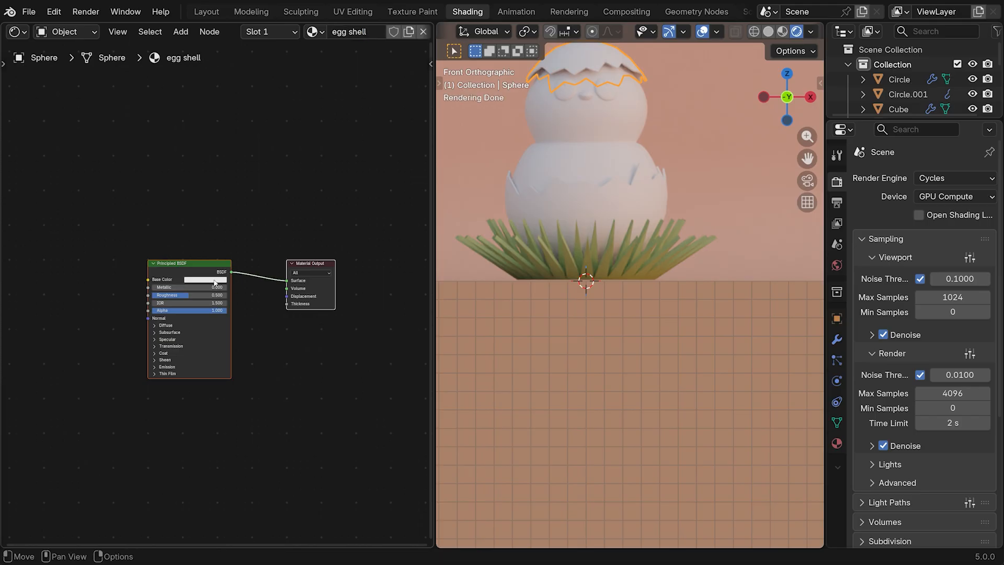
- Set the egg shell material's base color to #F1E6D8FF
{"action": "left_click", "coordinate": [214, 280]}
{"action": "left_click", "coordinate": [224, 269]}
{"action": "type", "text": "#F1E6D8FF"}
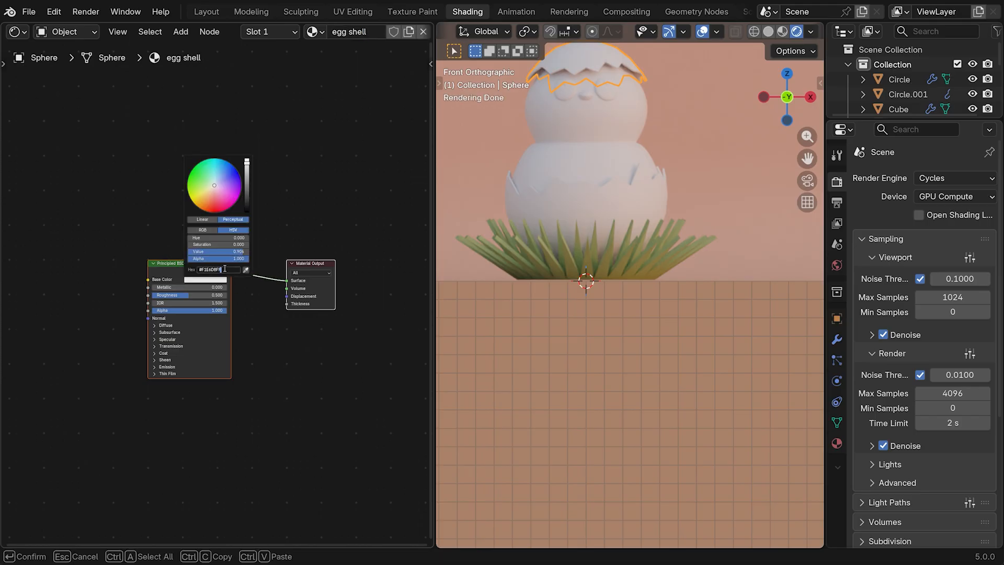
{"action": "key", "text": "Return"}
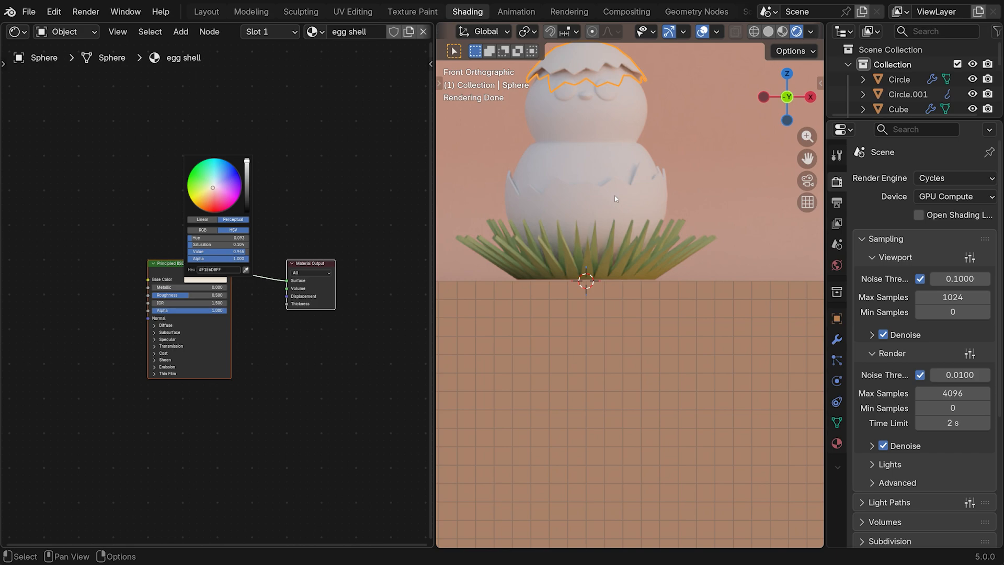
{"action": "left_click", "coordinate": [591, 204]}
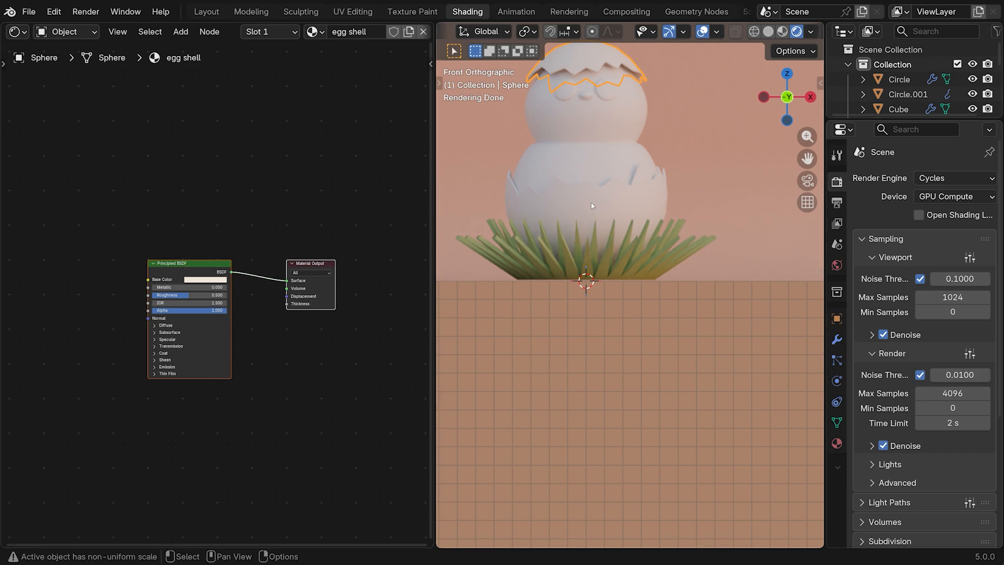
- Link the egg shell material from the eggshell cap to the lower eggshell half
{"action": "left_click", "coordinate": [646, 192]}
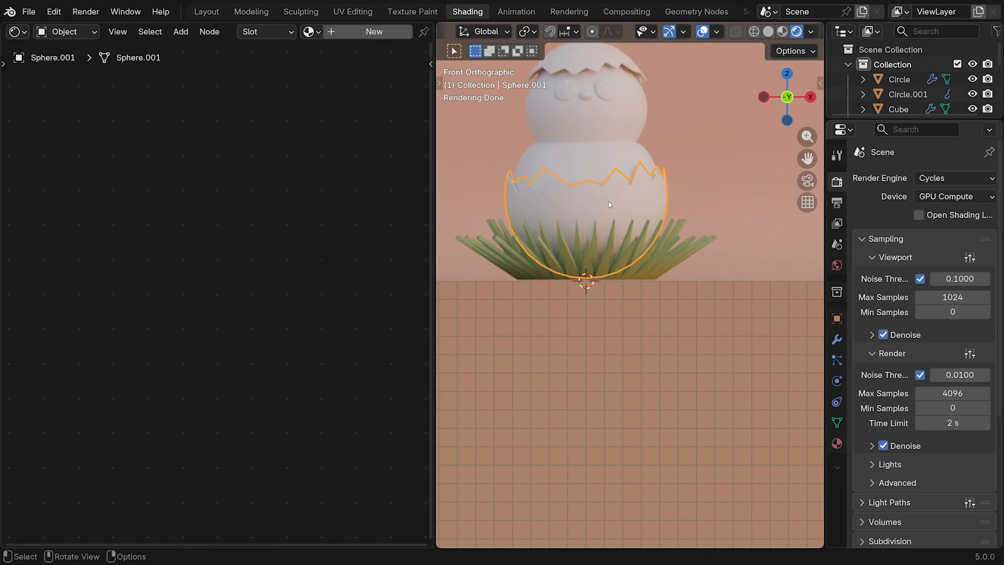
{"action": "left_click", "coordinate": [574, 63]}
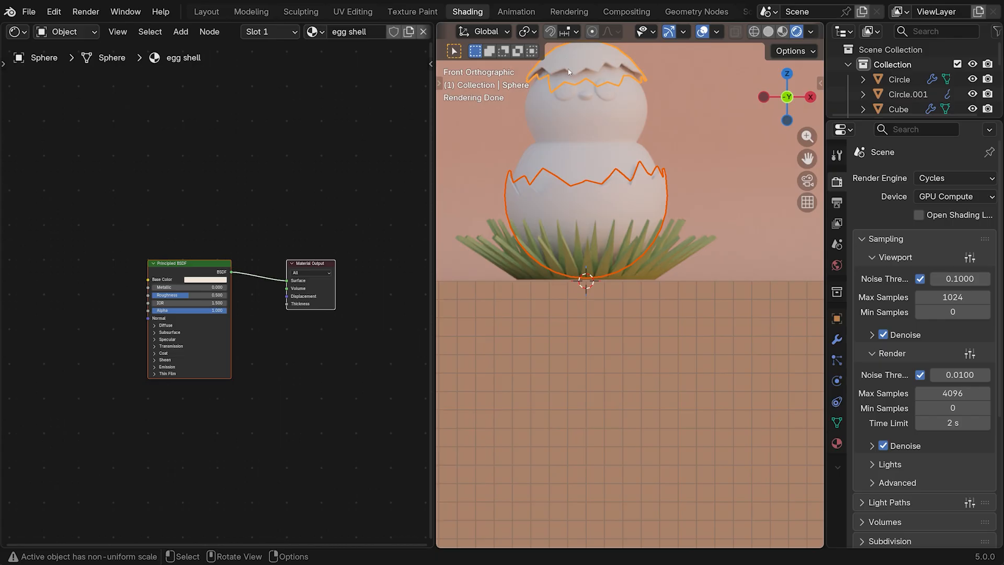
{"action": "key", "text": "ctrl+l"}
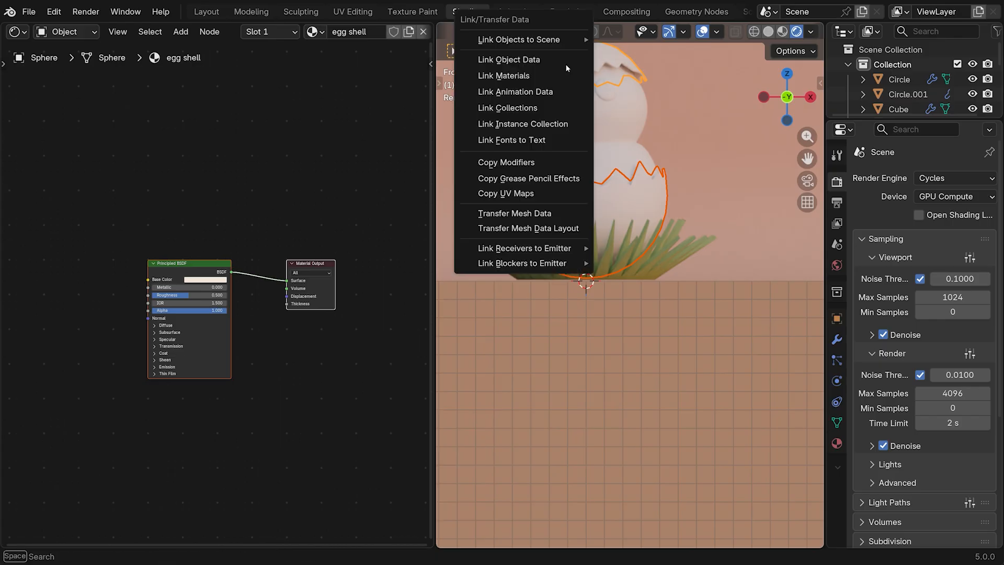
{"action": "left_click", "coordinate": [550, 76]}
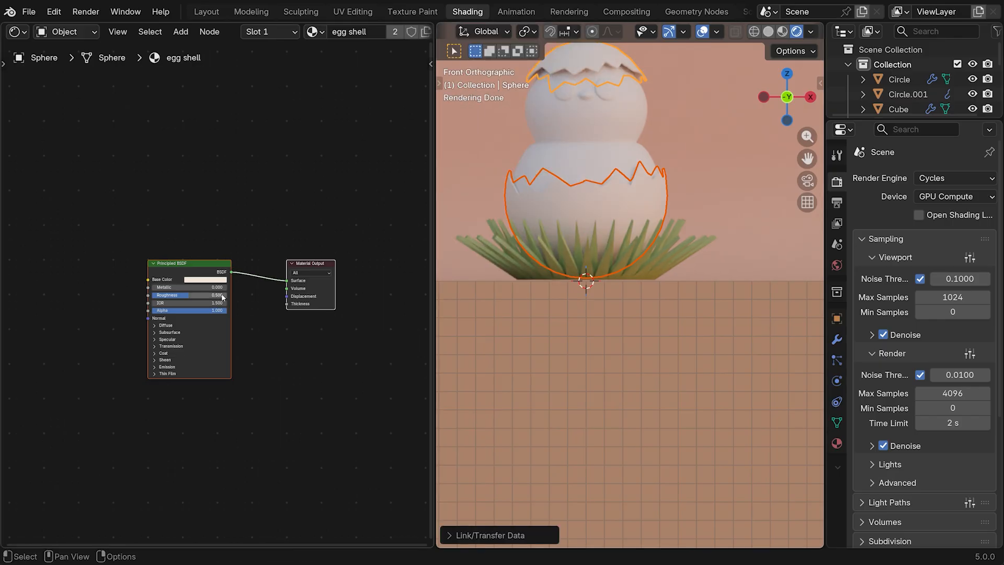
- Set the egg shell material's roughness to 1
{"action": "left_click_drag", "start_coordinate": [190, 296], "coordinate": [241, 296]}
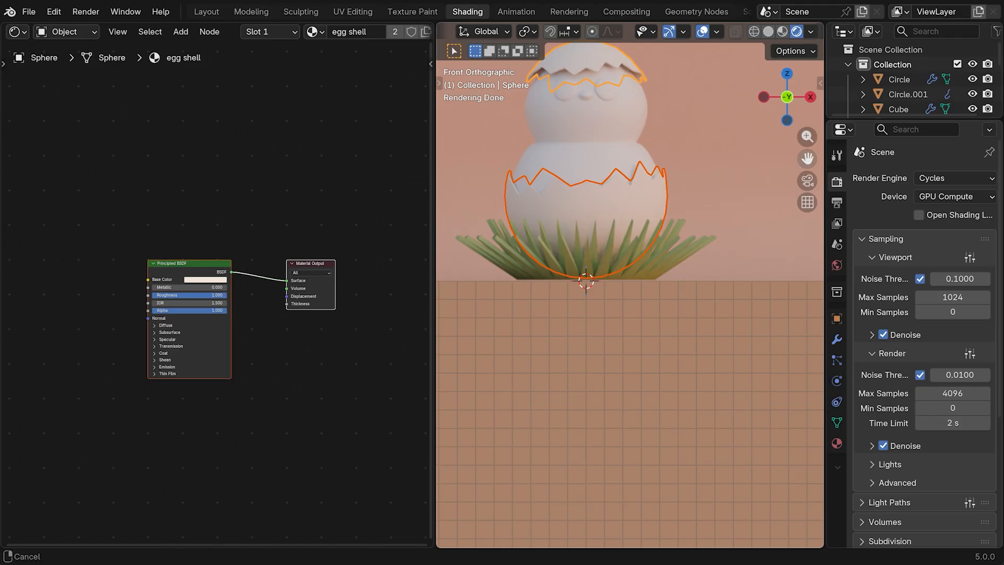
- Create a new material on the chick's body and name it chicken
{"action": "left_click_drag", "start_coordinate": [807, 158], "coordinate": [833, 256]}
{"action": "left_click", "coordinate": [603, 237]}
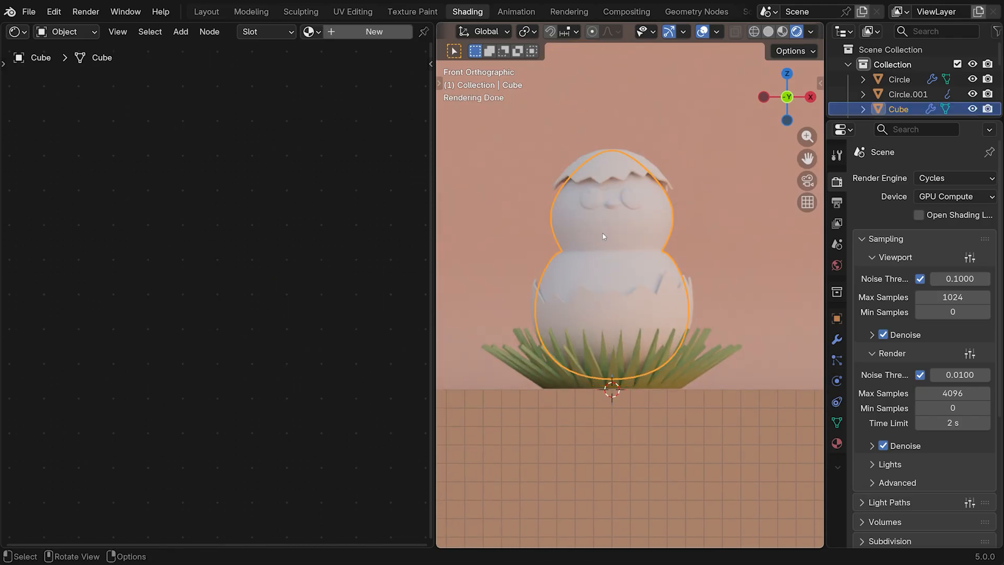
{"action": "left_click", "coordinate": [337, 34]}
{"action": "left_click", "coordinate": [349, 32]}
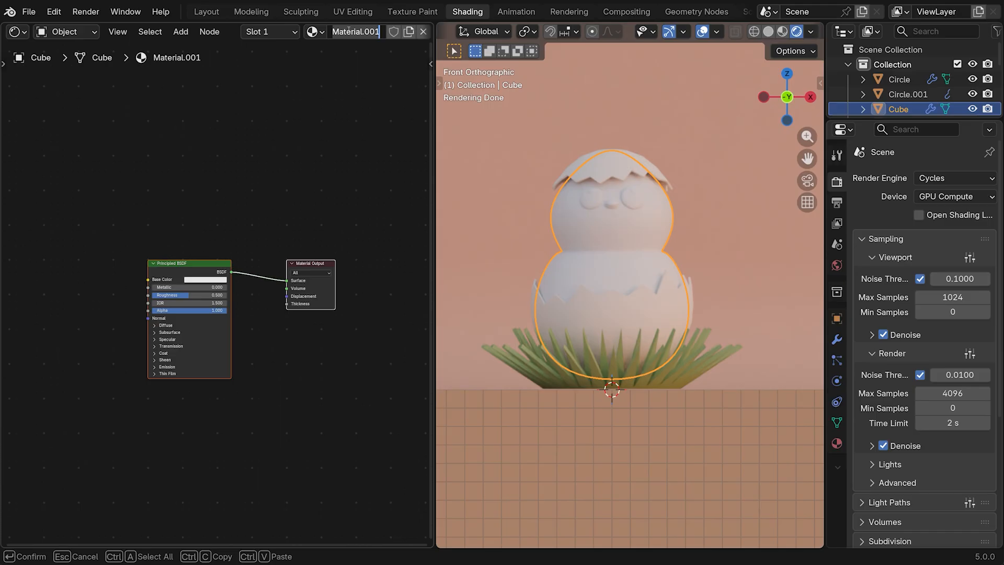
{"action": "type", "text": "chicken"}
{"action": "key", "text": "Return"}
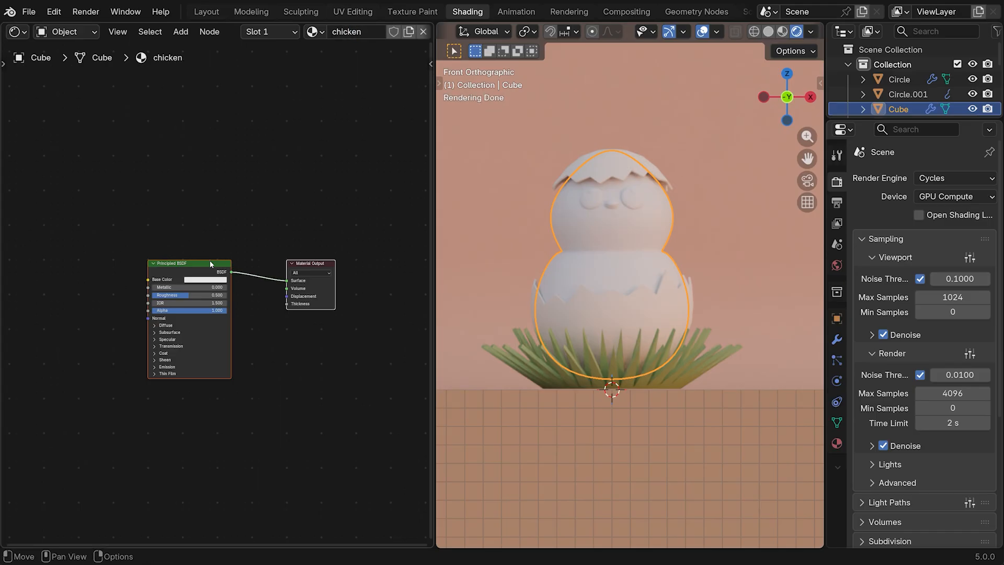
- Set the chicken material's base color to #F6D421FF and raise its roughness
{"action": "left_click", "coordinate": [211, 280]}
{"action": "left_click", "coordinate": [218, 269]}
{"action": "type", "text": "#F6D421FF"}
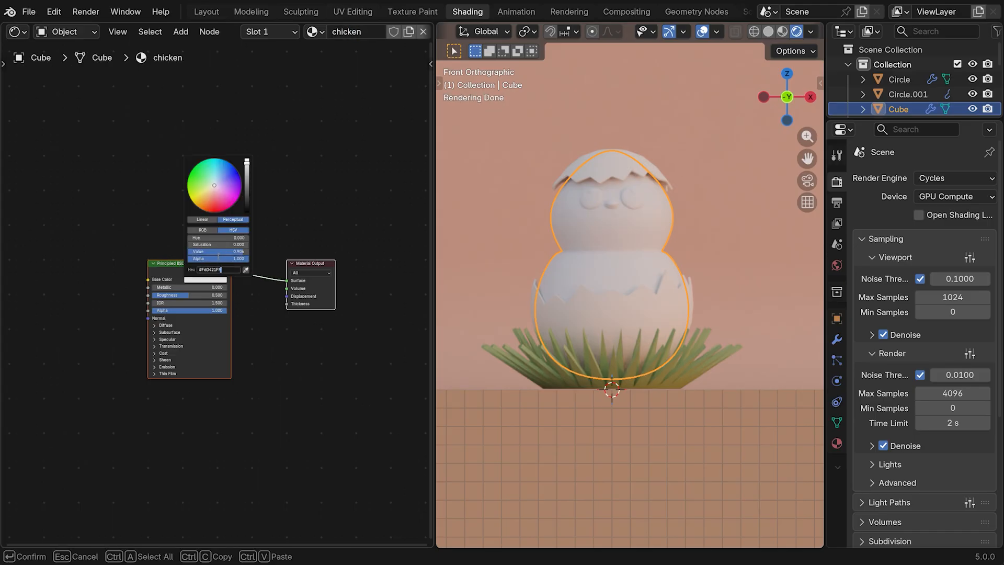
{"action": "key", "text": "Return"}
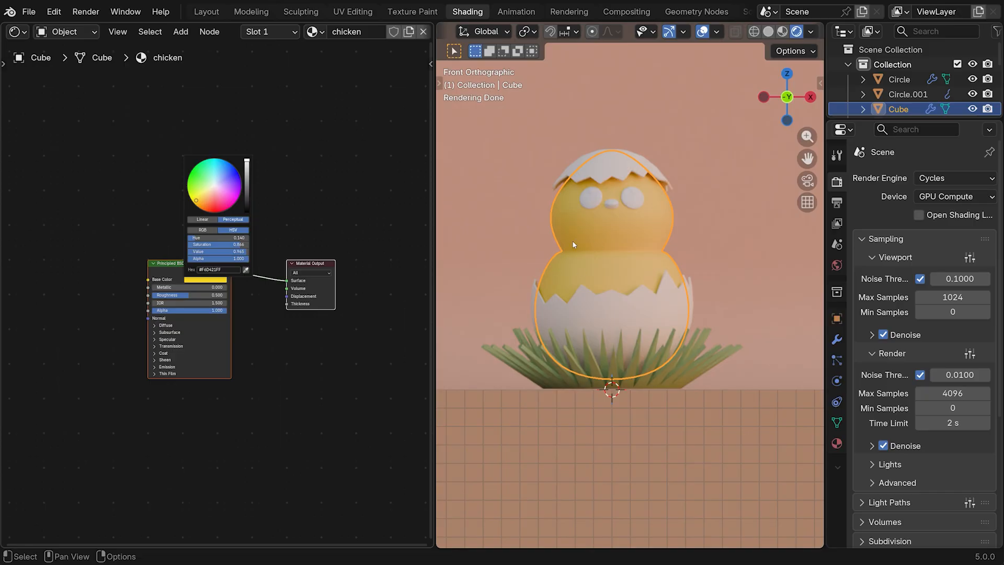
{"action": "left_click_drag", "start_coordinate": [200, 295], "coordinate": [250, 296]}
- Create a new material on the chick's eyes and name it eye black
{"action": "left_click", "coordinate": [632, 202]}
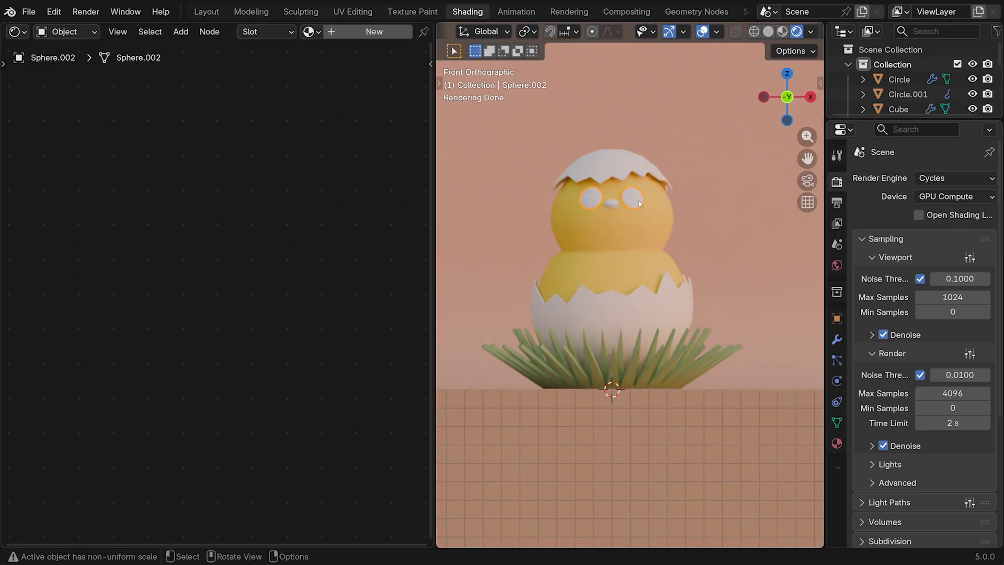
{"action": "left_click", "coordinate": [366, 31]}
{"action": "double_click", "coordinate": [347, 32]}
{"action": "type", "text": "eye black"}
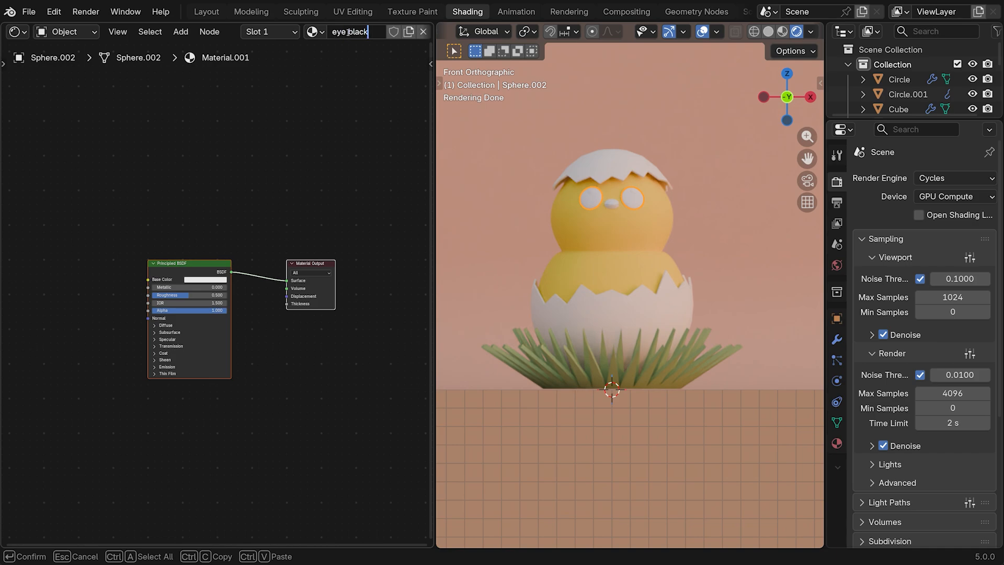
{"action": "key", "text": "Return"}
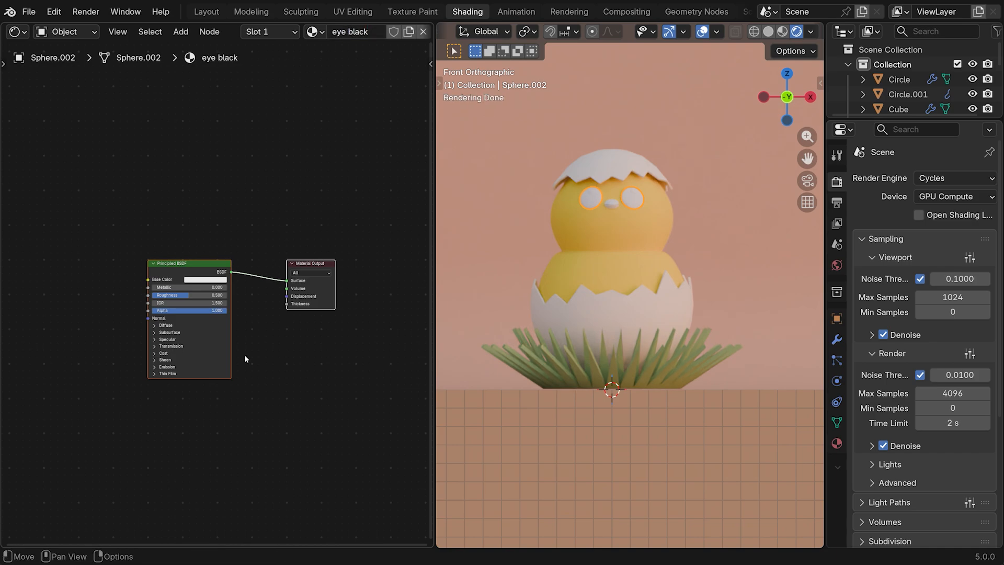
- Darken the eye black material's base color to #171717FF and set its roughness to 1
{"action": "left_click", "coordinate": [208, 279]}
{"action": "left_click_drag", "start_coordinate": [250, 167], "coordinate": [247, 207]}
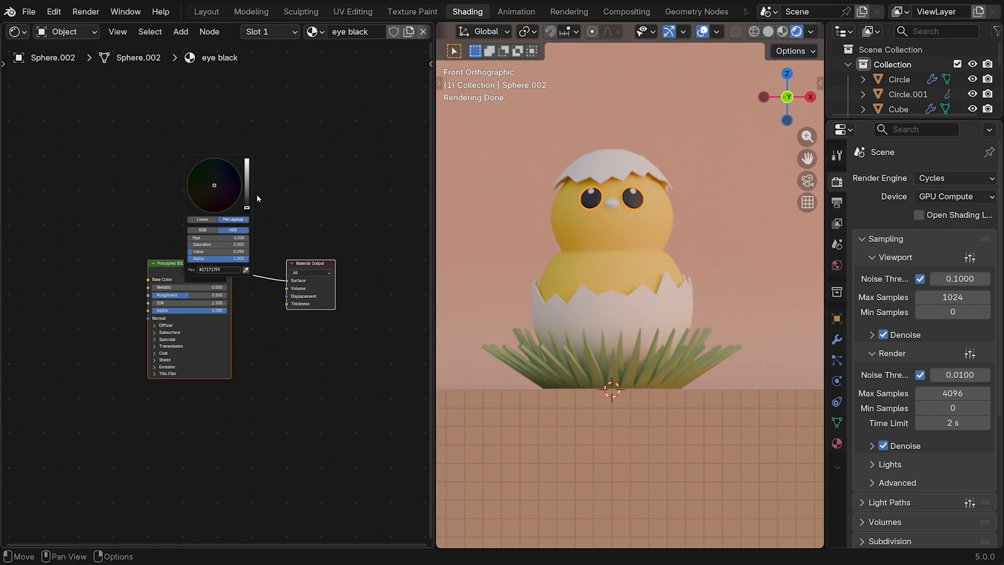
{"action": "left_click_drag", "start_coordinate": [204, 295], "coordinate": [226, 294]}
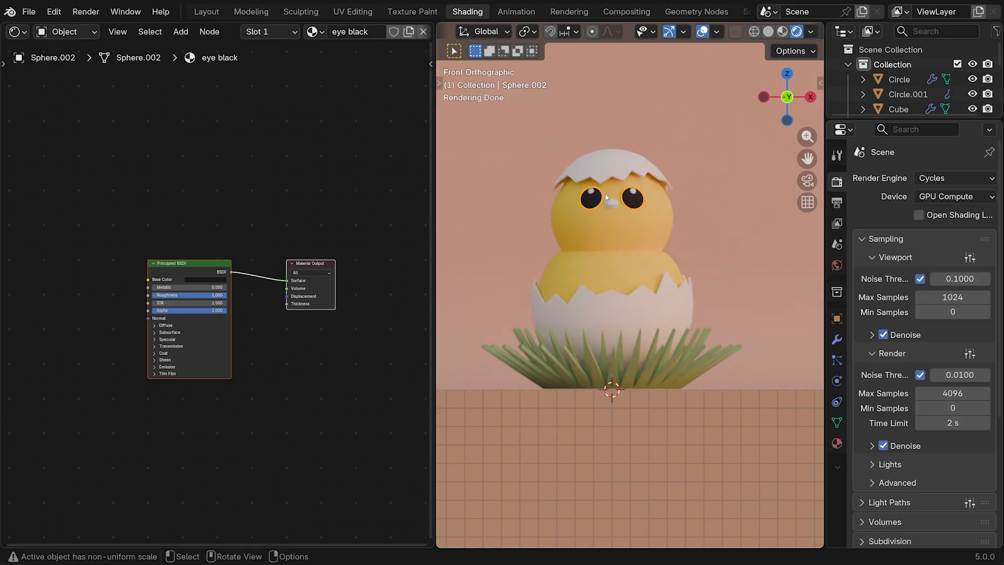
- Create a material named eye white on the small eye highlights and lower its roughness to about 0.2
{"action": "left_click", "coordinate": [632, 192]}
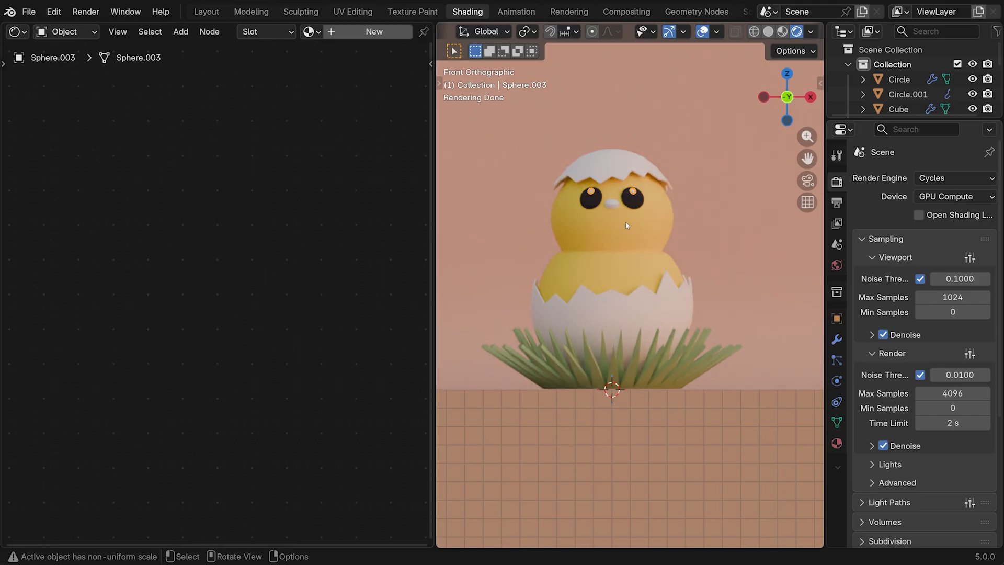
{"action": "left_click", "coordinate": [333, 31]}
{"action": "left_click", "coordinate": [345, 33]}
{"action": "type", "text": "eye white"}
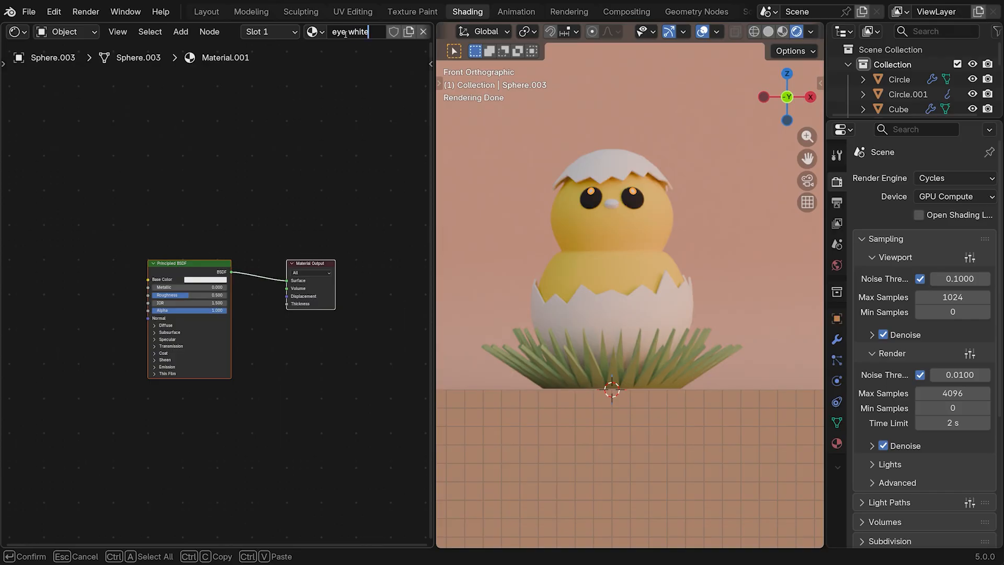
{"action": "key", "text": "Return"}
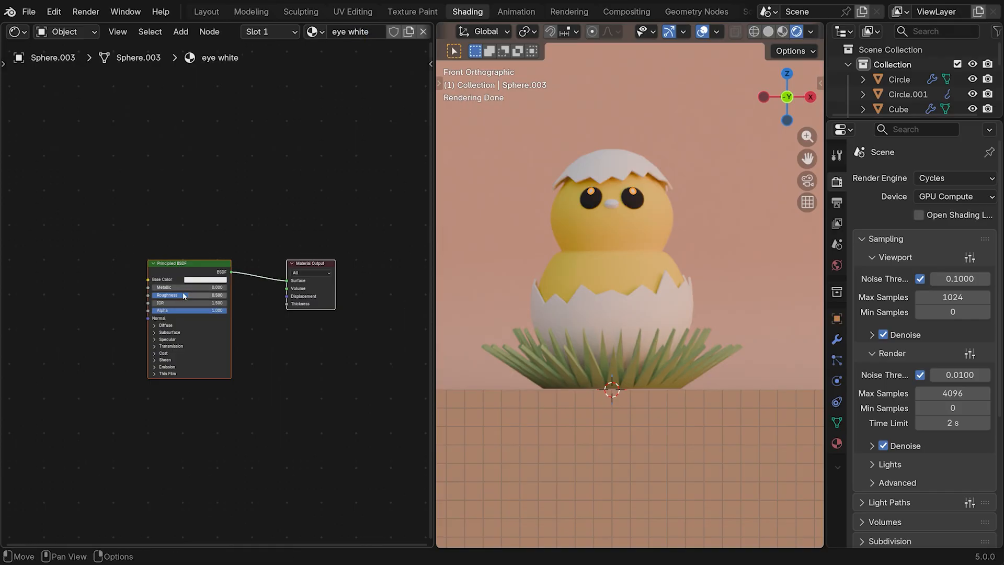
{"action": "left_click_drag", "start_coordinate": [184, 295], "coordinate": [168, 298]}
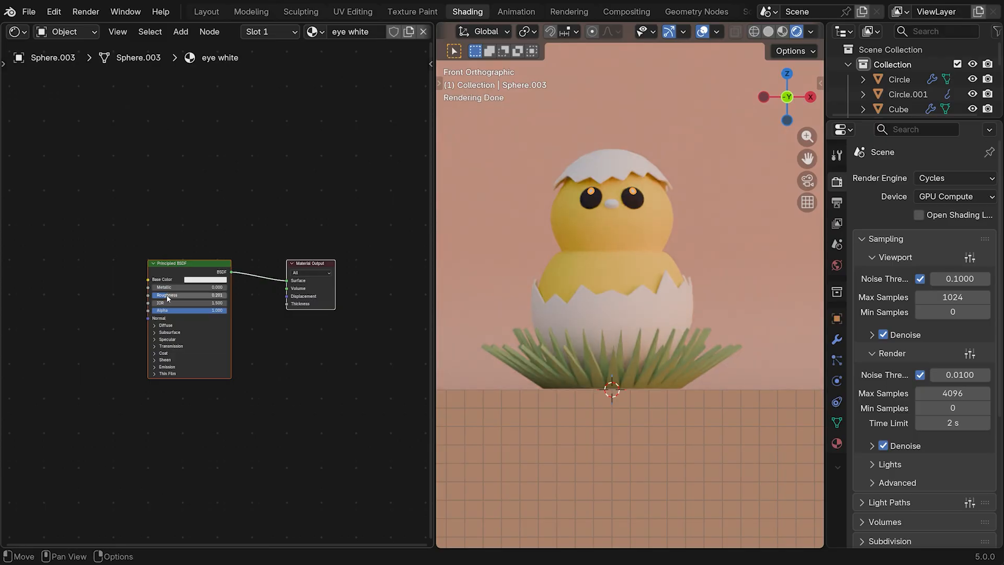
- Create a new material on the chick's beak, name it beak, and give it an orange base color
{"action": "left_click", "coordinate": [611, 204]}
{"action": "left_click", "coordinate": [335, 33]}
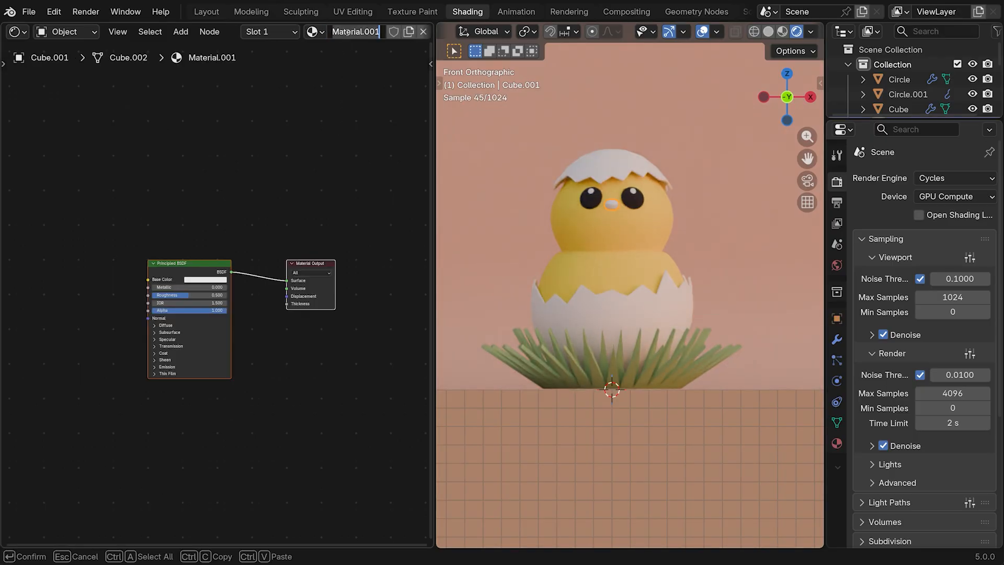
{"action": "double_click", "coordinate": [347, 33]}
{"action": "type", "text": "beak"}
{"action": "key", "text": "Return"}
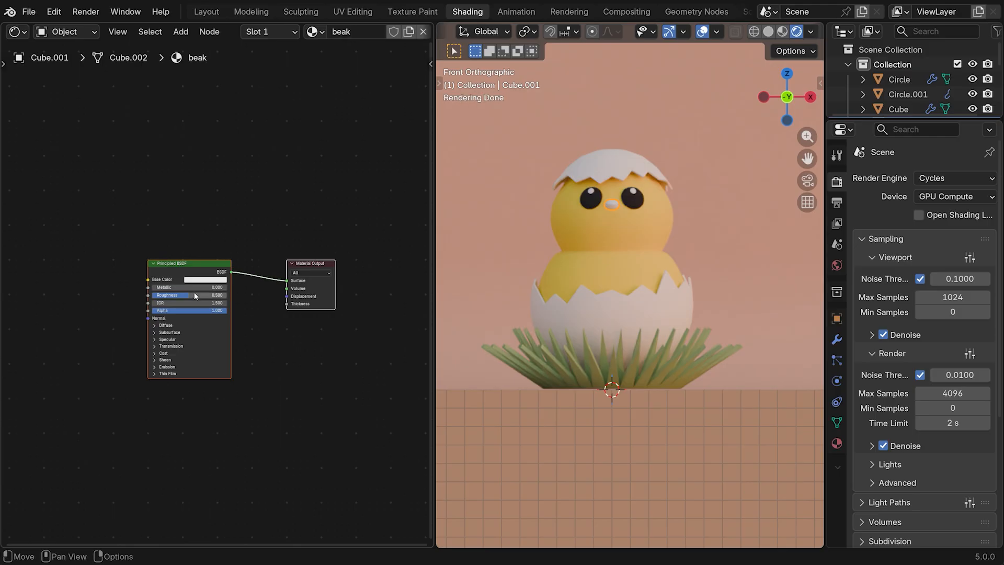
{"action": "left_click", "coordinate": [214, 279]}
{"action": "key", "text": "Return"}
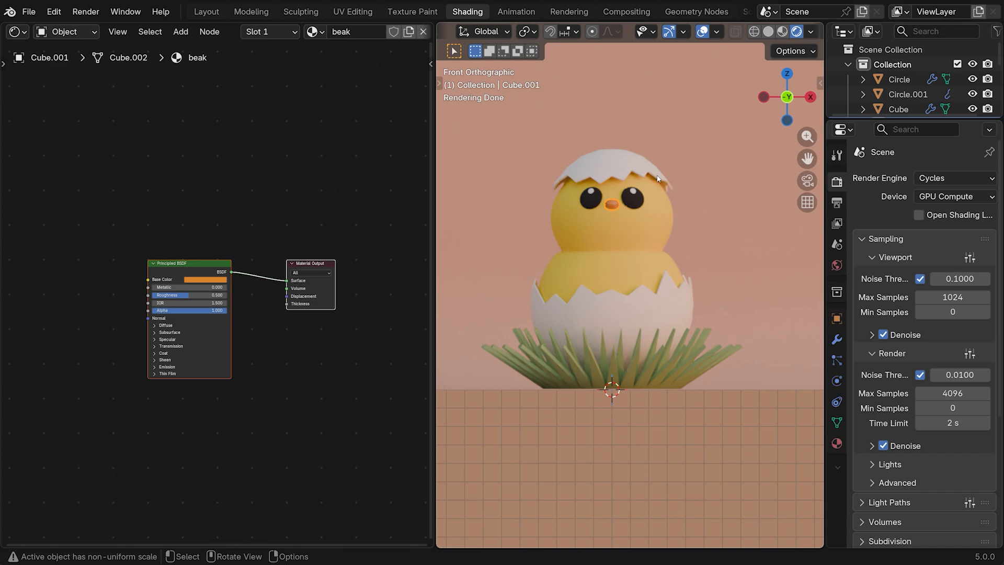
- Switch to the Layout workspace and display the whole scene in rendered shading
{"action": "scroll", "coordinate": [657, 178], "scroll_direction": "up", "scroll_amount": 2}
{"action": "left_click", "coordinate": [737, 147]}
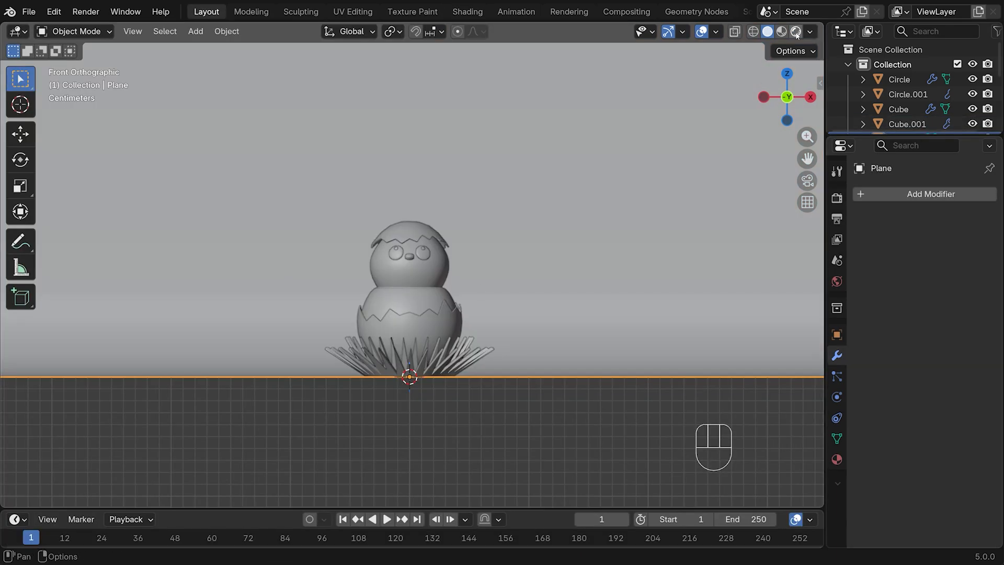
{"action": "left_click", "coordinate": [795, 32]}
{"action": "middle_click_drag", "start_coordinate": [567, 240], "coordinate": [593, 214]}
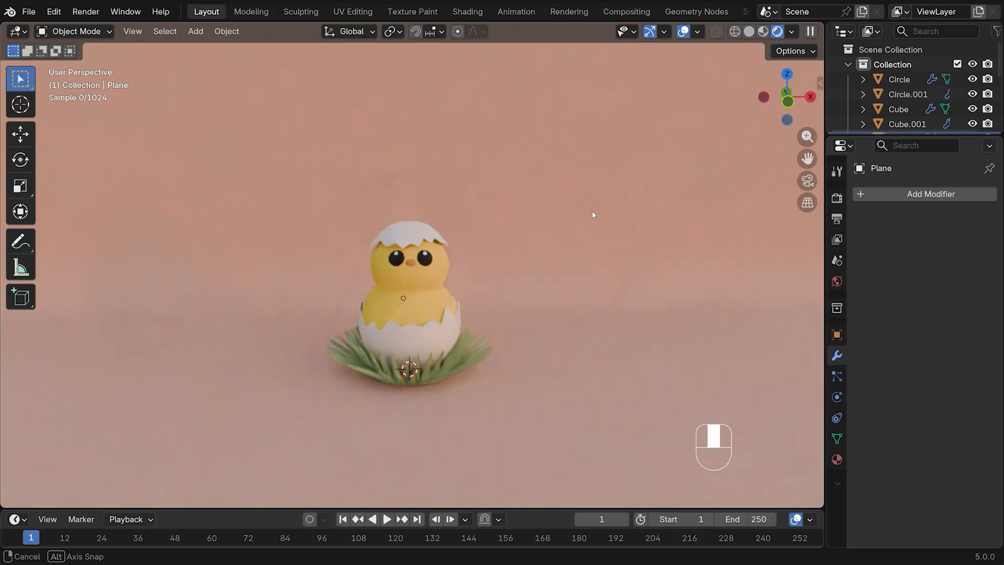
- Narrow the base of the inner grass ring, Circle, by scaling down its bottom vertices with X-ray selection
{"action": "left_click", "coordinate": [440, 377]}
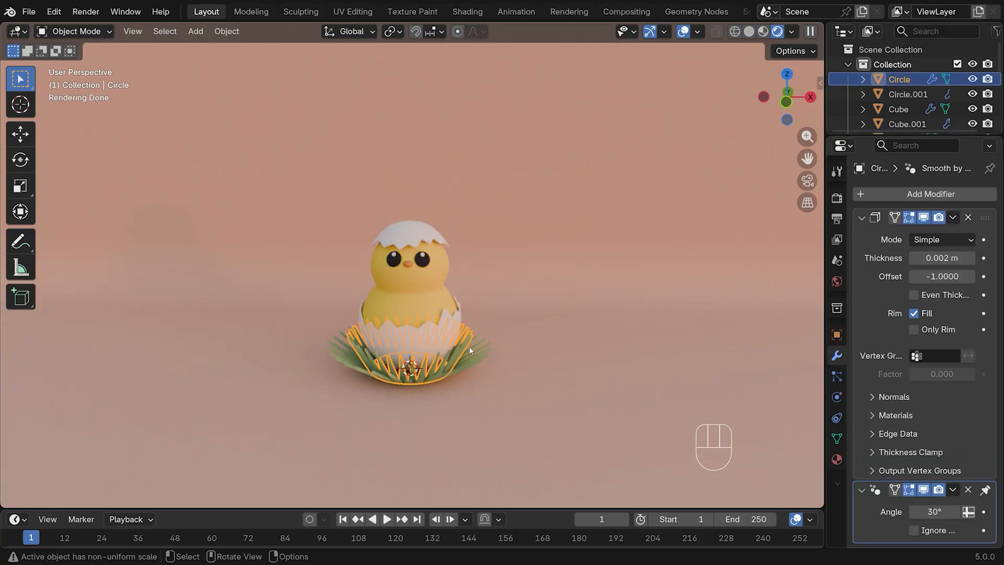
{"action": "key", "text": "Tab"}
{"action": "key", "text": "KP_1"}
{"action": "left_click", "coordinate": [717, 32]}
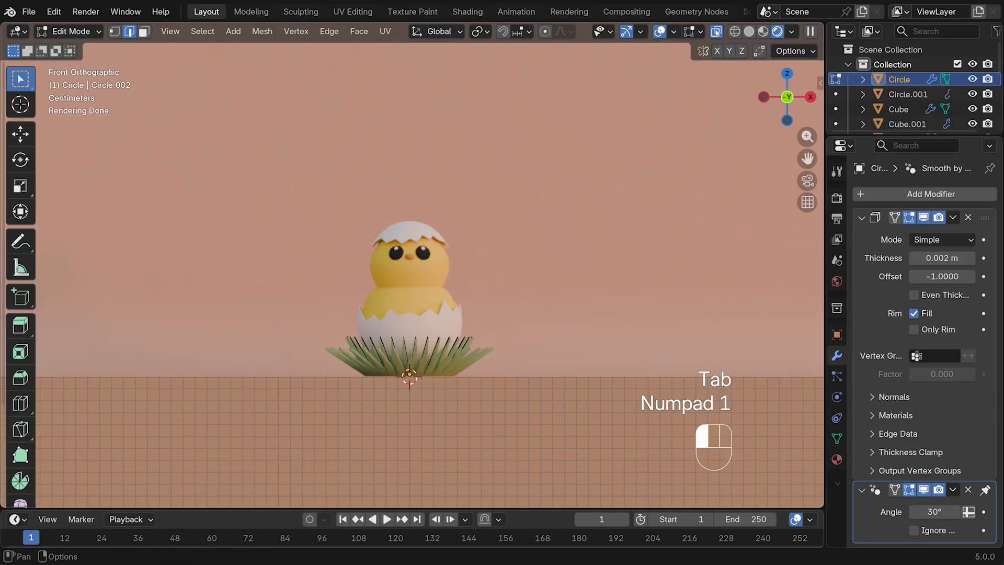
{"action": "key", "text": "1"}
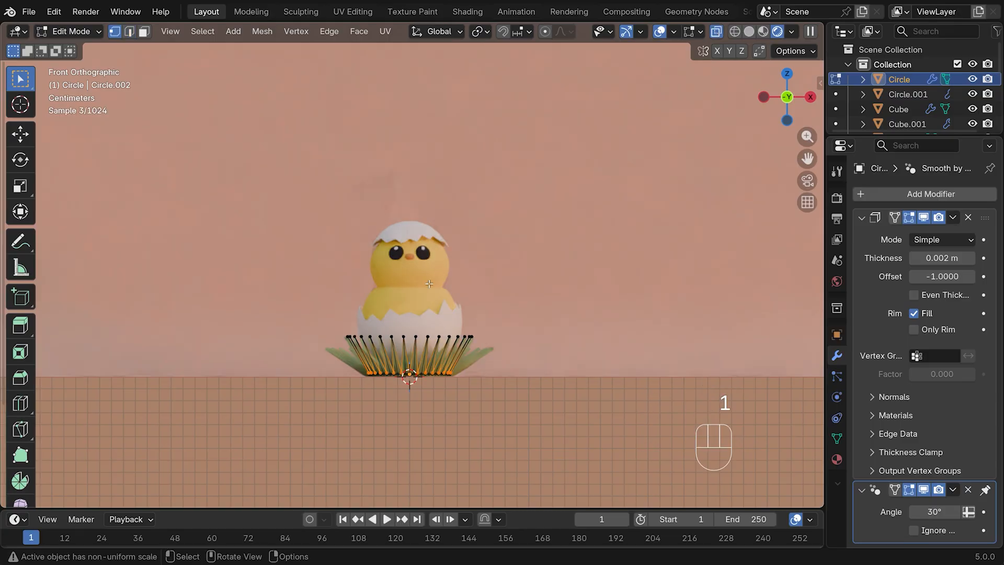
{"action": "left_click_drag", "start_coordinate": [355, 365], "coordinate": [543, 381]}
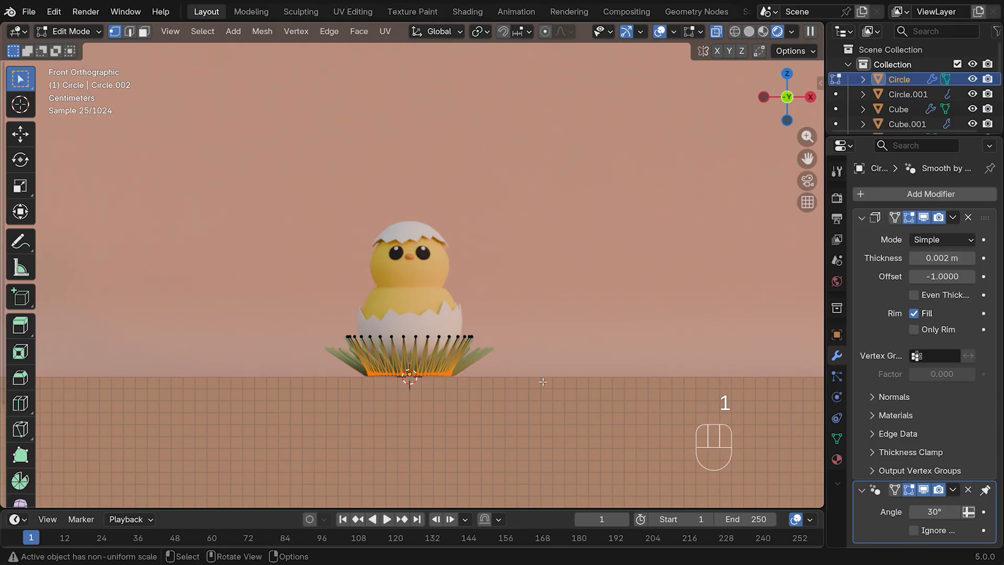
{"action": "key", "text": "s"}
{"action": "left_click", "coordinate": [477, 366]}
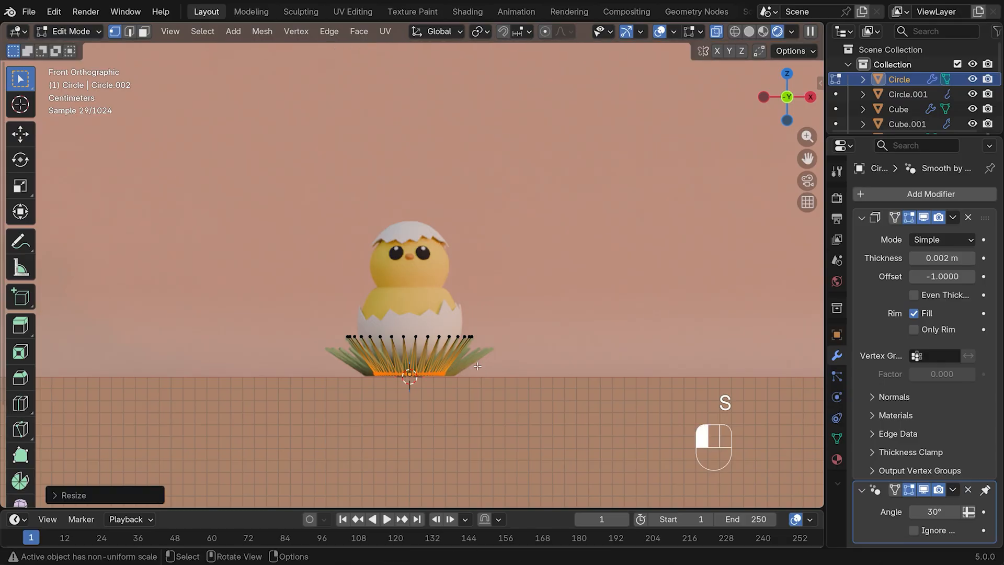
{"action": "middle_click_drag", "start_coordinate": [477, 366], "coordinate": [487, 391]}
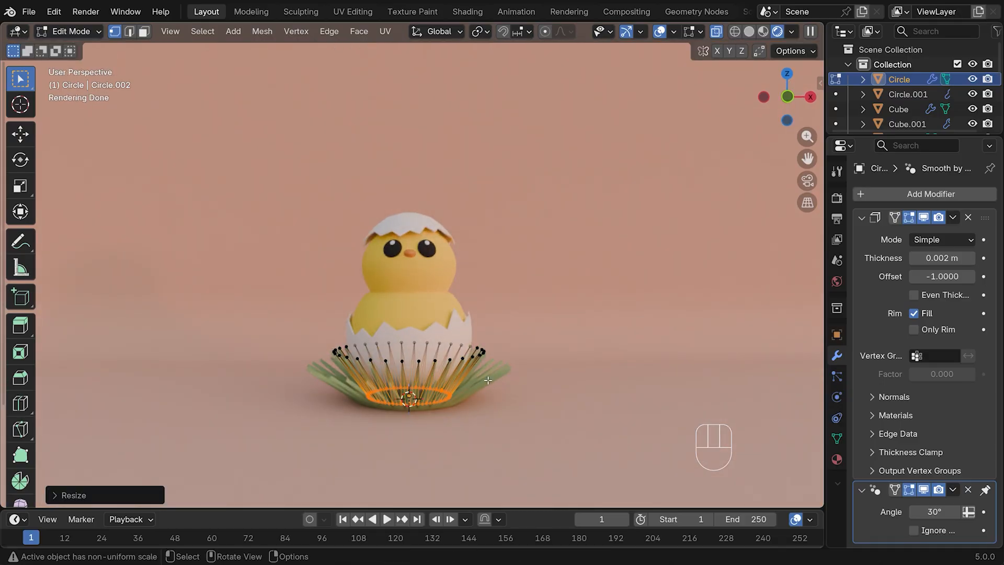
- Narrow the base of the outer grass ring, Circle.001, by scaling down its bottom vertices, and return to Object Mode
{"action": "key", "text": "alt+q"}
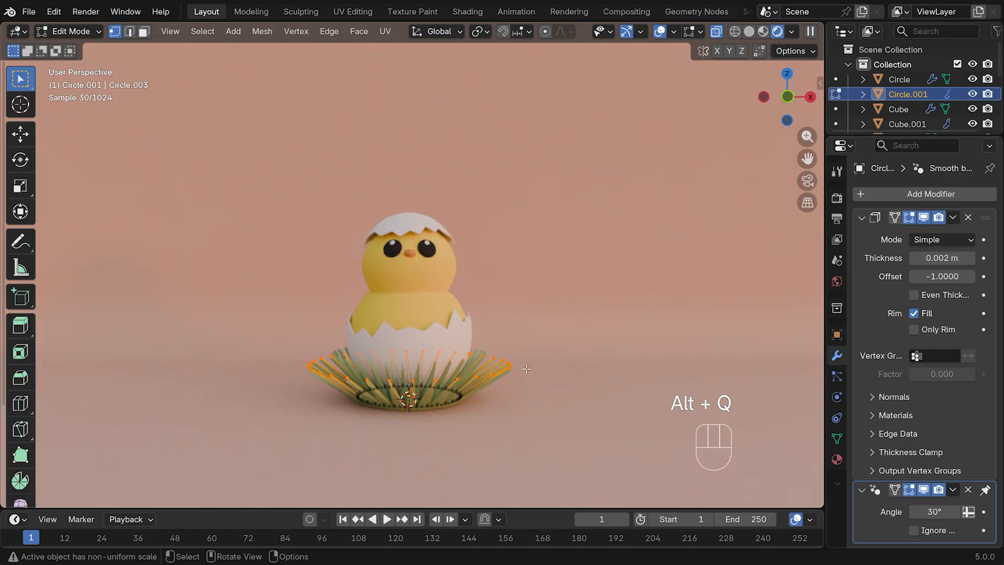
{"action": "key", "text": "KP_1"}
{"action": "left_click_drag", "start_coordinate": [337, 384], "coordinate": [473, 413]}
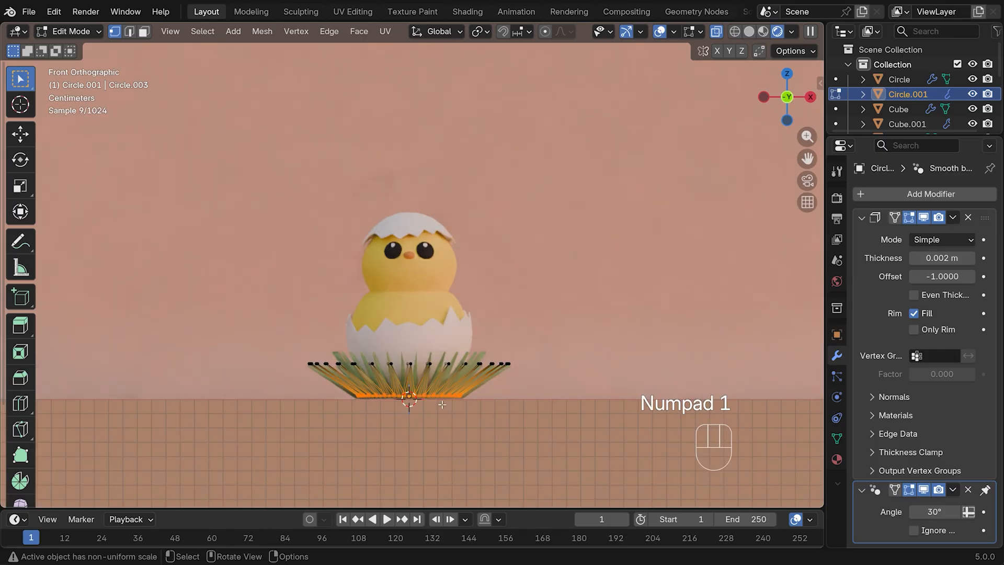
{"action": "key", "text": "s"}
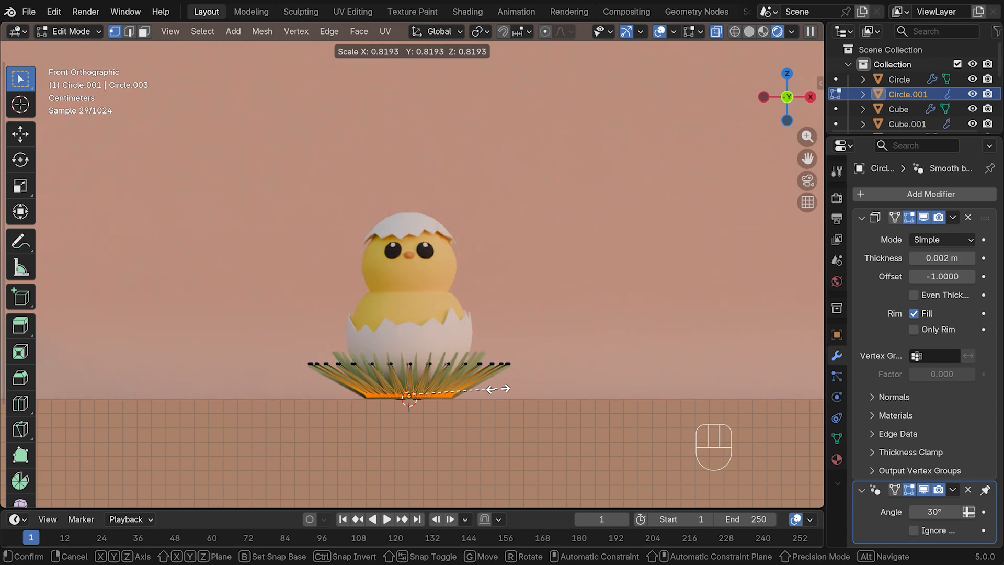
{"action": "left_click", "coordinate": [488, 389]}
{"action": "key", "text": "Tab"}
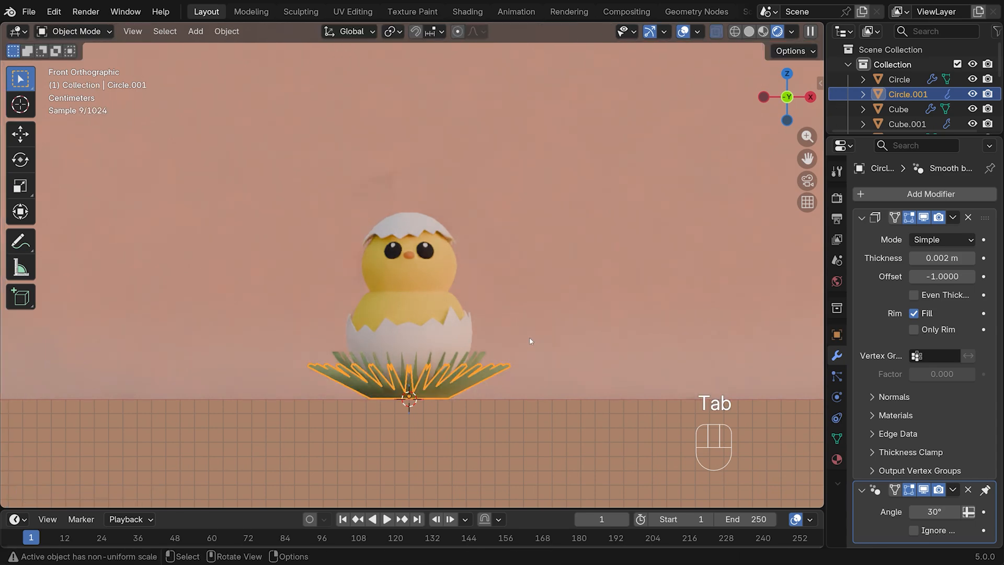
- Check the narrowed grass rings in see-through solid shading and from a raised angle in rendered shading
{"action": "left_click", "coordinate": [734, 33]}
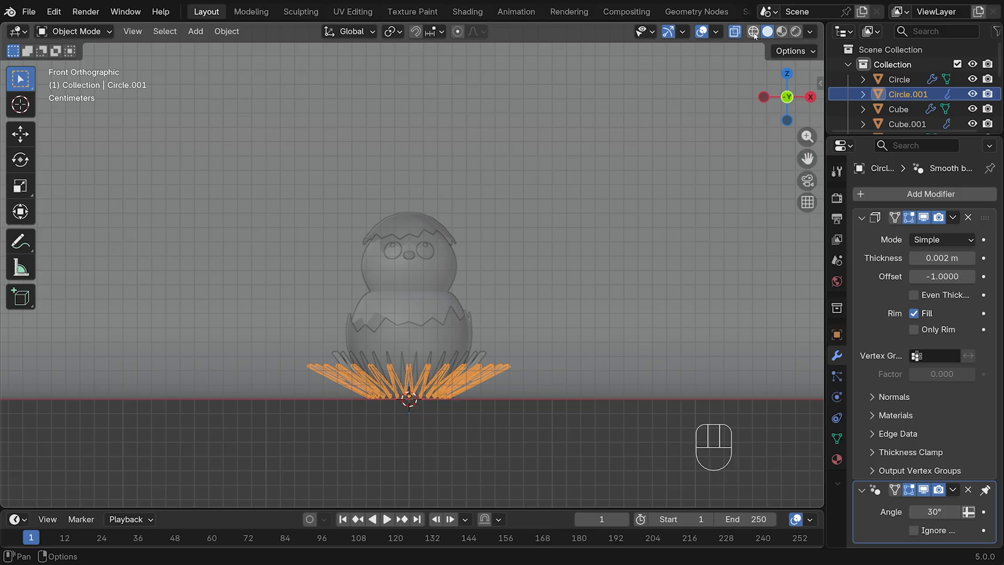
{"action": "left_click", "coordinate": [795, 32]}
{"action": "key", "text": "KP_1"}
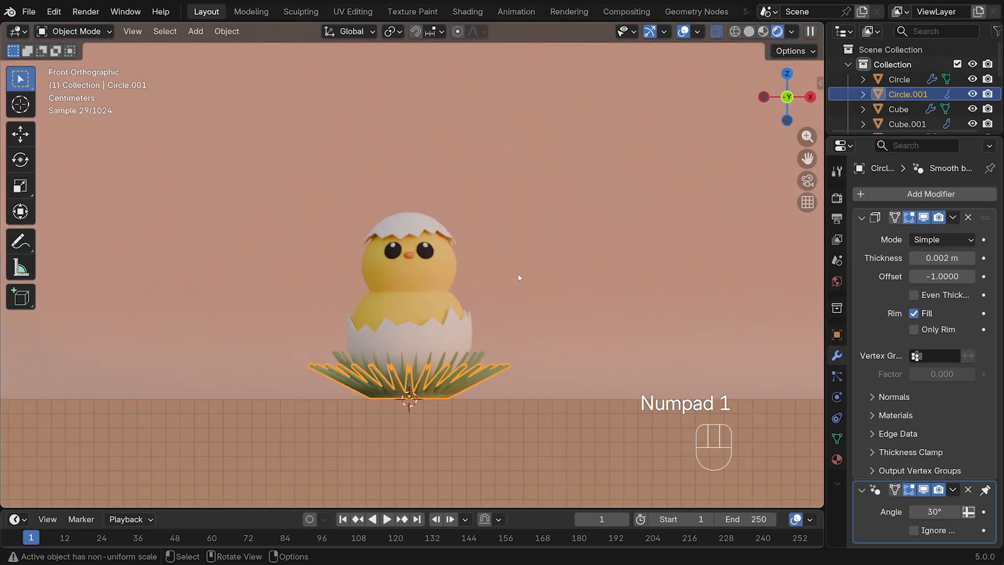
{"action": "middle_click_drag", "start_coordinate": [519, 277], "coordinate": [452, 375]}
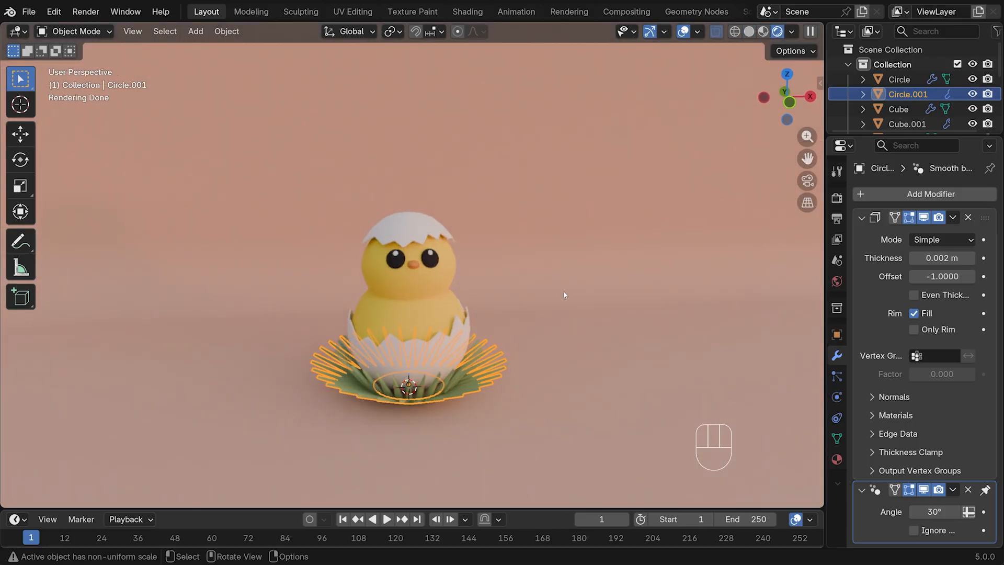
- Join the inner and outer grass rings around the egg into a single object
{"action": "left_click", "coordinate": [563, 292]}
{"action": "left_click", "coordinate": [464, 368]}
{"action": "left_click", "coordinate": [464, 368], "text": "shift"}
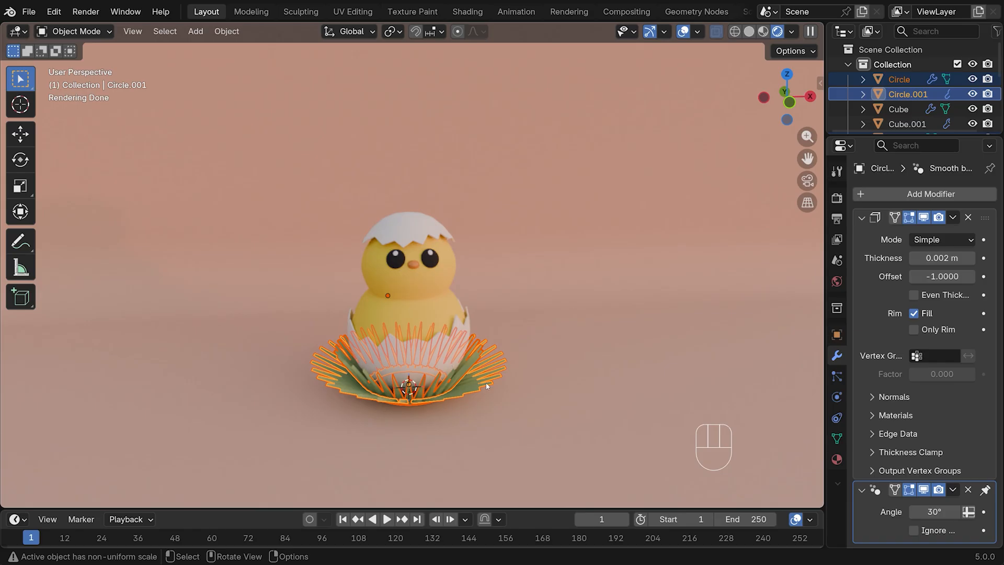
{"action": "middle_click_drag", "start_coordinate": [465, 369], "coordinate": [496, 394]}
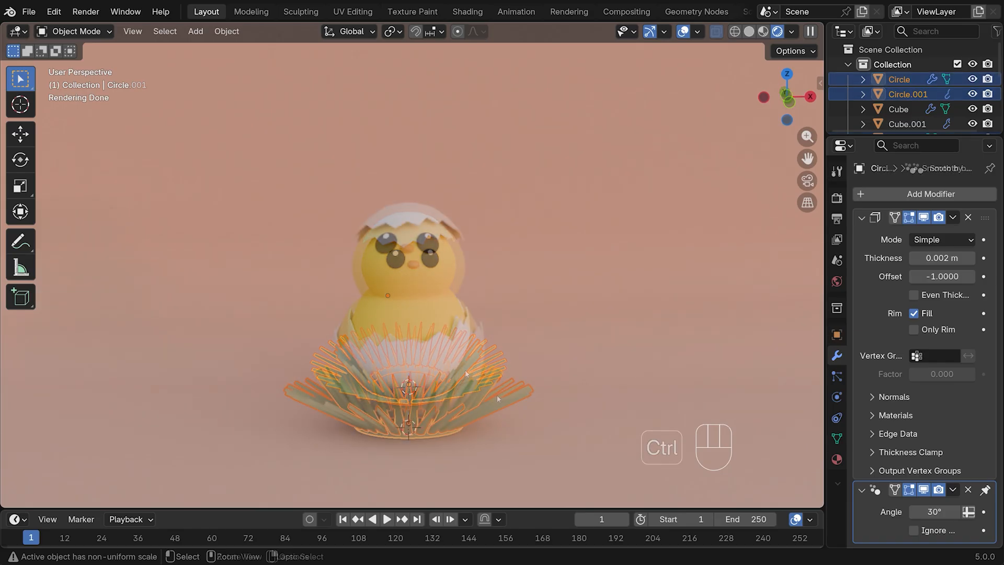
{"action": "key", "text": "ctrl+j"}
- Narrow the joined grass's base by scaling its bottom vertices to about 0.8, and return to Object Mode
{"action": "key", "text": "Tab"}
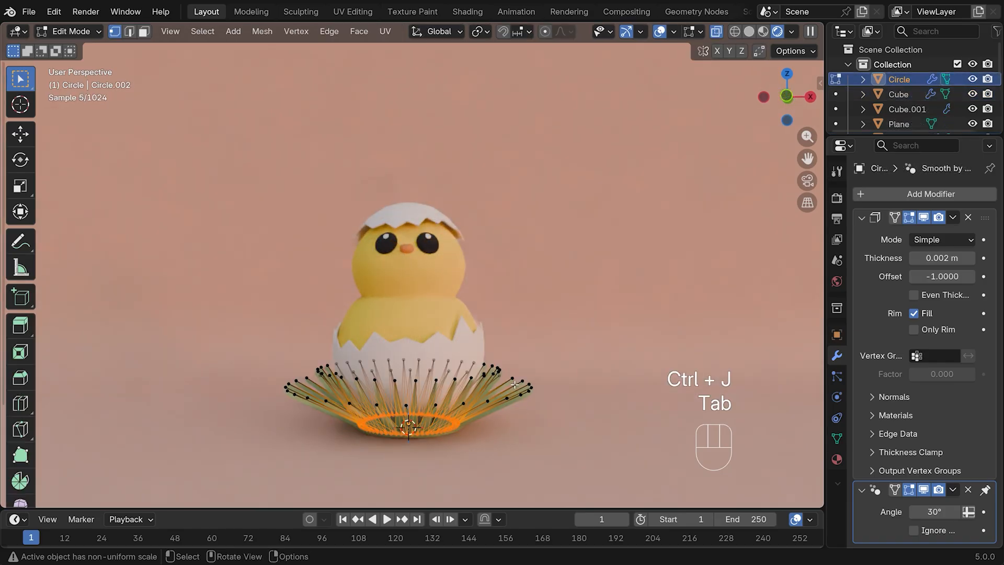
{"action": "key", "text": "KP_1"}
{"action": "left_click_drag", "start_coordinate": [314, 403], "coordinate": [517, 448]}
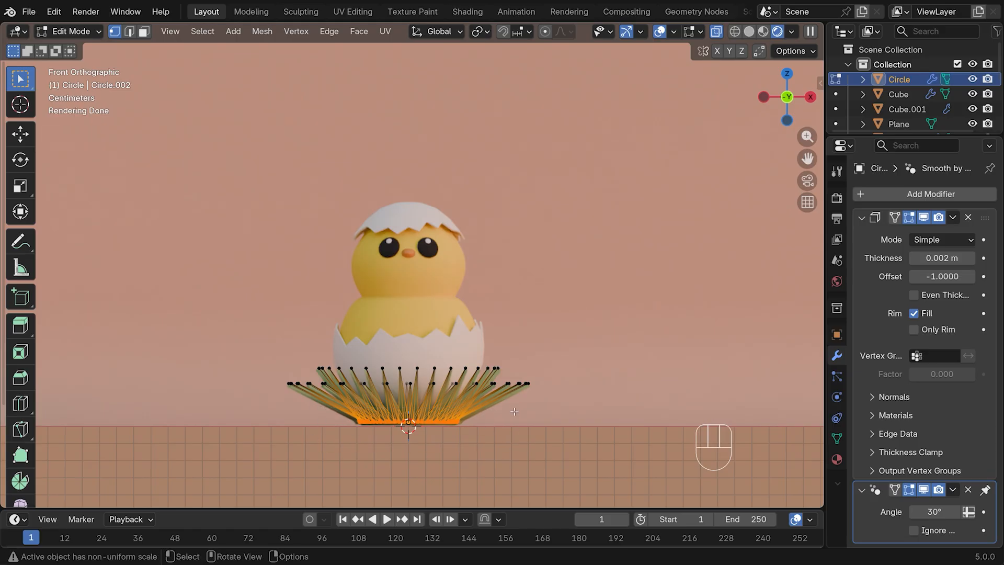
{"action": "key", "text": "s"}
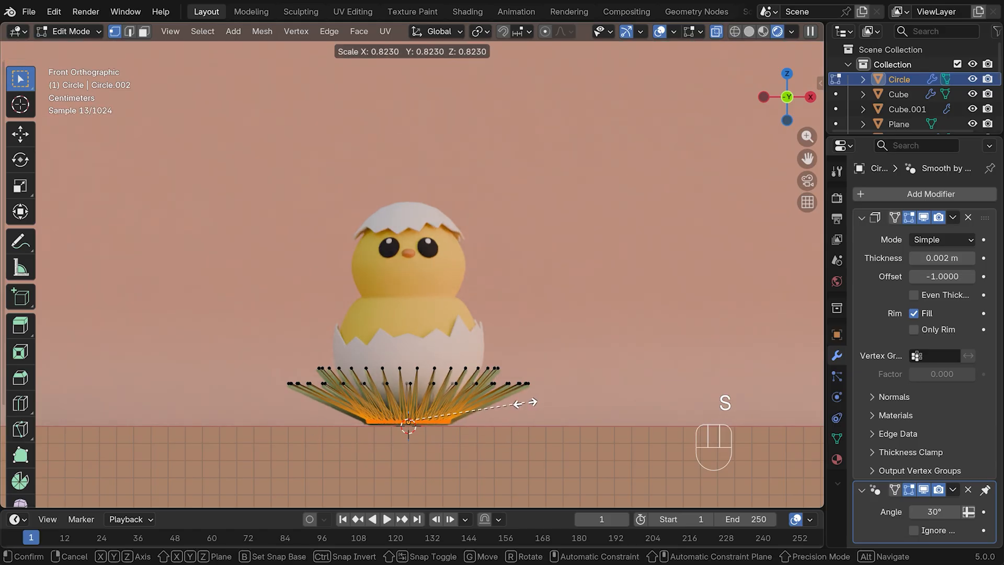
{"action": "left_click", "coordinate": [521, 402]}
{"action": "middle_click_drag", "start_coordinate": [522, 403], "coordinate": [547, 340]}
{"action": "key", "text": "Tab"}
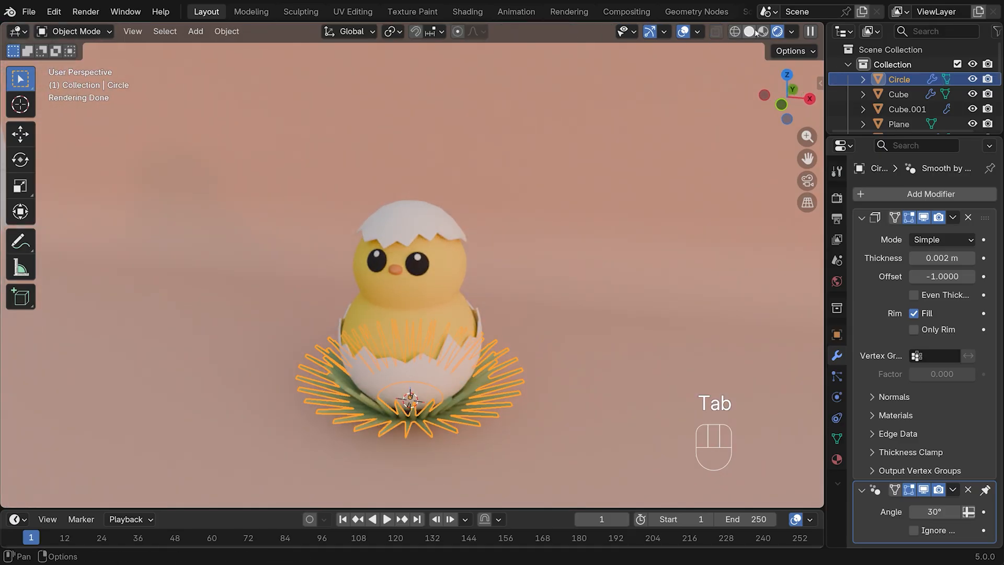
- Look through the scene camera, lock it to the view and bring it in closer to the chick
{"action": "left_click", "coordinate": [606, 234]}
{"action": "mouse_move", "coordinate": [572, 308]}
{"action": "middle_mouse_down"}
{"action": "mouse_move", "coordinate": [619, 302]}
{"action": "mouse_move", "coordinate": [581, 313]}
{"action": "middle_mouse_up"}
{"action": "key", "text": "KP_1"}
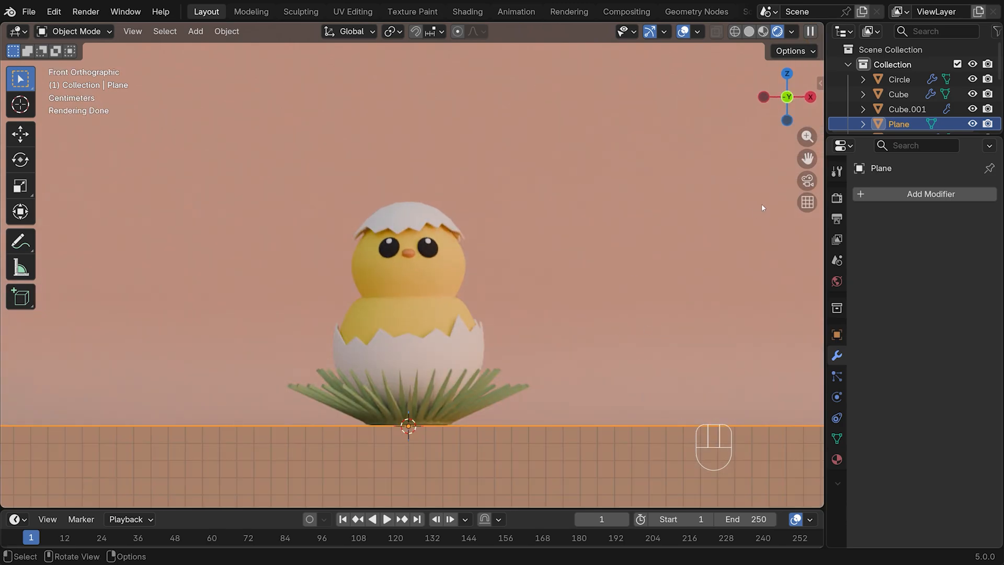
{"action": "left_click", "coordinate": [807, 181]}
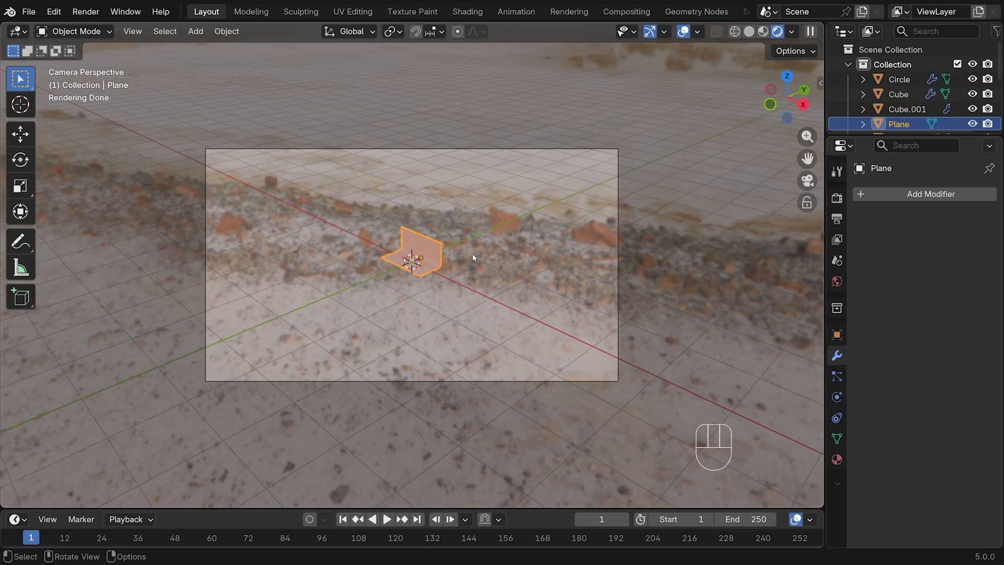
{"action": "left_click", "coordinate": [807, 202]}
{"action": "scroll", "coordinate": [684, 243], "scroll_direction": "up", "scroll_amount": 10}
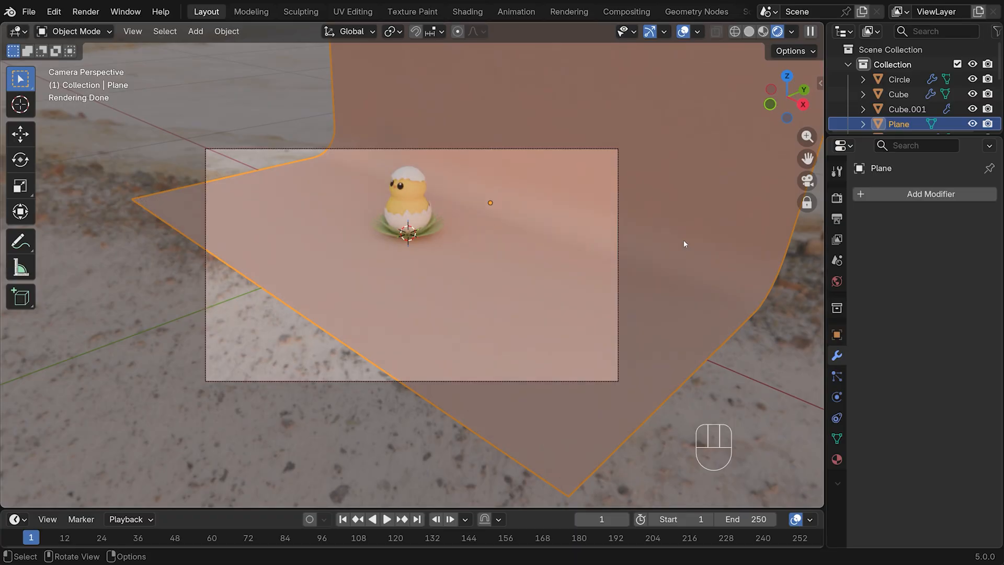
{"action": "scroll", "coordinate": [682, 241], "scroll_direction": "up", "scroll_amount": 2}
- Swing the locked camera to a slightly raised front angle, with the whole chick and grass centered in the frame
{"action": "middle_click_drag", "start_coordinate": [682, 242], "coordinate": [820, 236]}
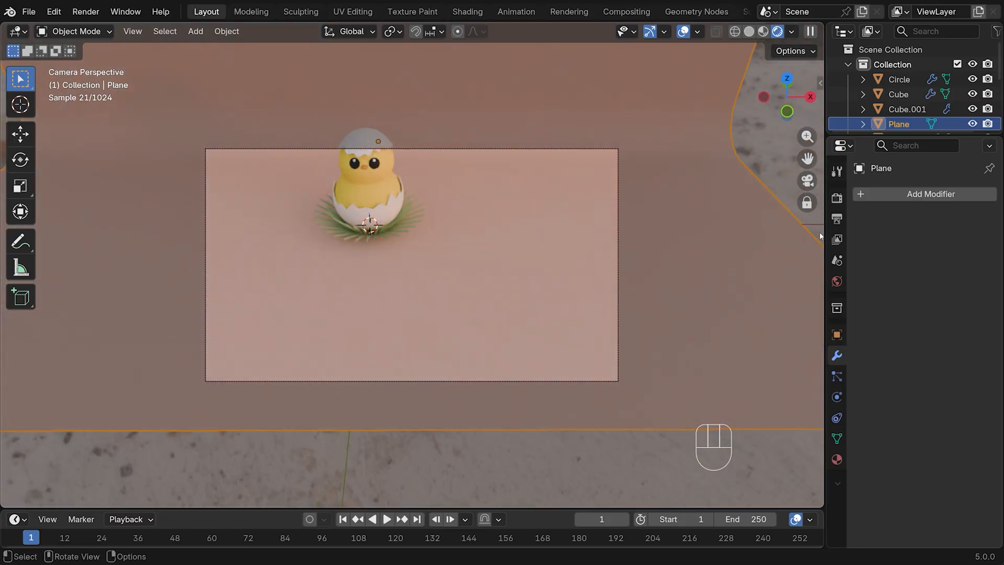
{"action": "left_click_drag", "start_coordinate": [807, 159], "coordinate": [849, 205]}
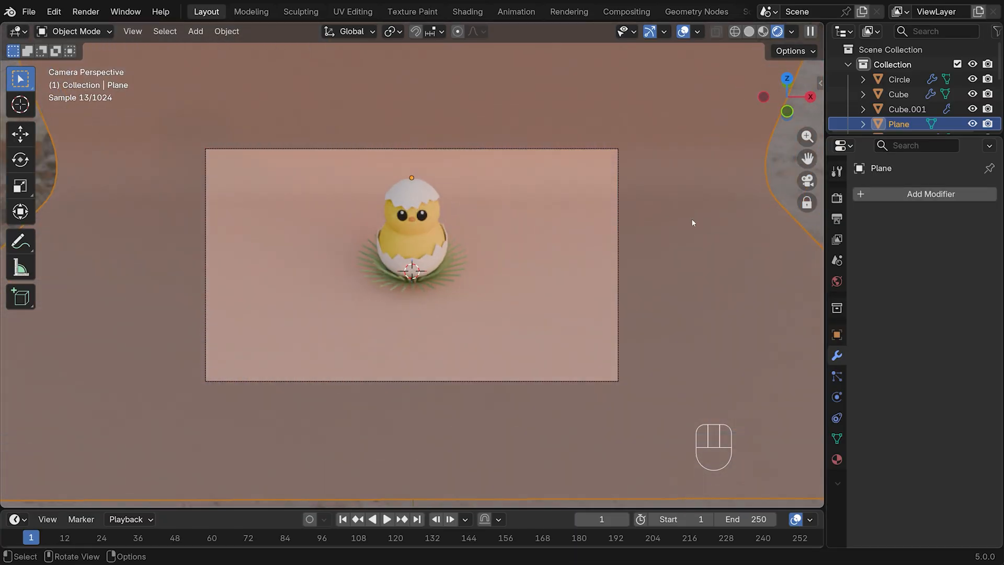
{"action": "scroll", "coordinate": [647, 244], "scroll_direction": "up", "scroll_amount": 2}
{"action": "mouse_move", "coordinate": [807, 159]}
{"action": "left_mouse_down"}
{"action": "mouse_move", "coordinate": [808, 184]}
{"action": "mouse_move", "coordinate": [807, 159]}
{"action": "left_mouse_up"}
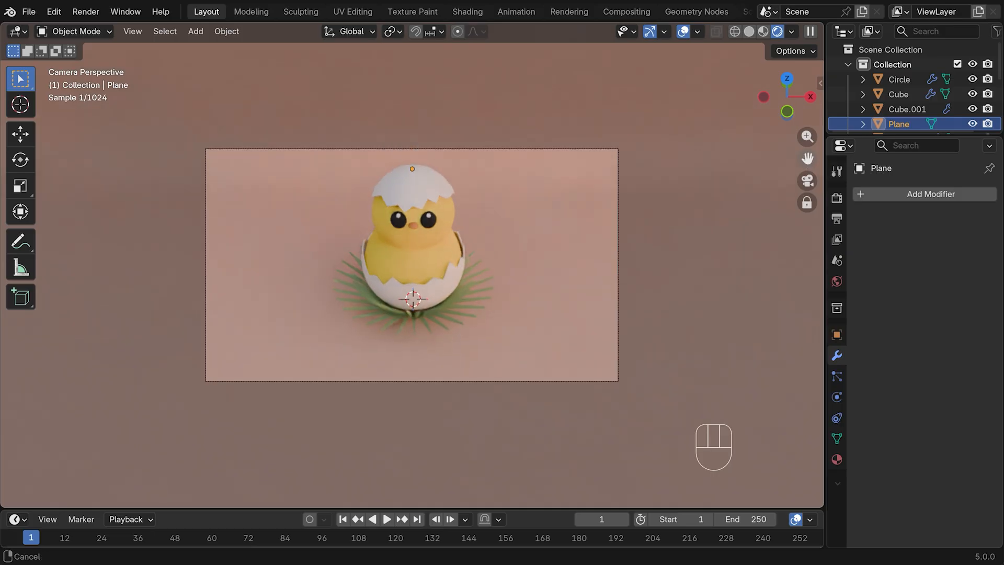
{"action": "mouse_move", "coordinate": [643, 225]}
{"action": "middle_mouse_down"}
{"action": "mouse_move", "coordinate": [660, 239]}
{"action": "mouse_move", "coordinate": [658, 230]}
{"action": "middle_mouse_up"}
{"action": "left_click_drag", "start_coordinate": [807, 158], "coordinate": [807, 169]}
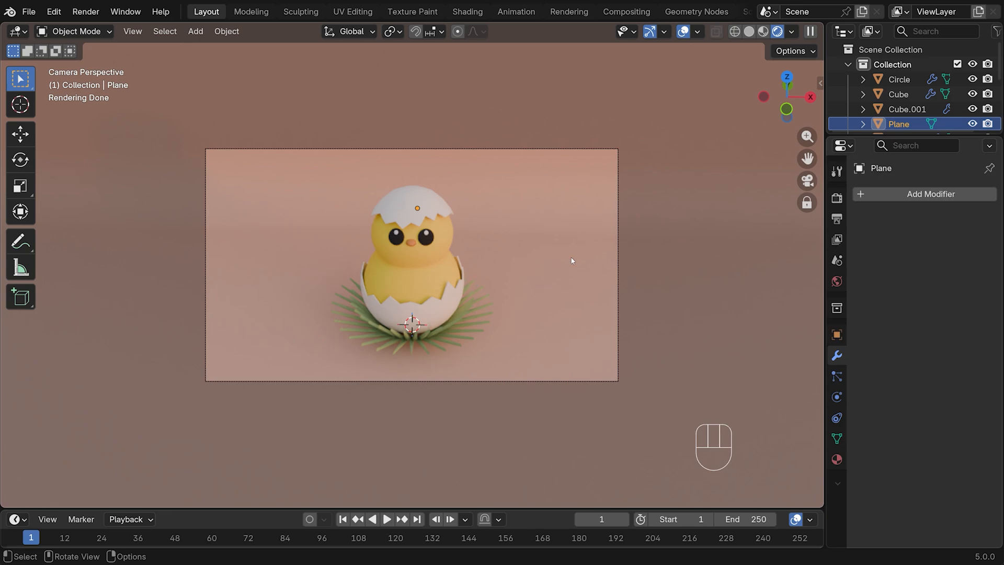
- Make the cam and light collection visible and delete its Light object
{"action": "left_click", "coordinate": [849, 65]}
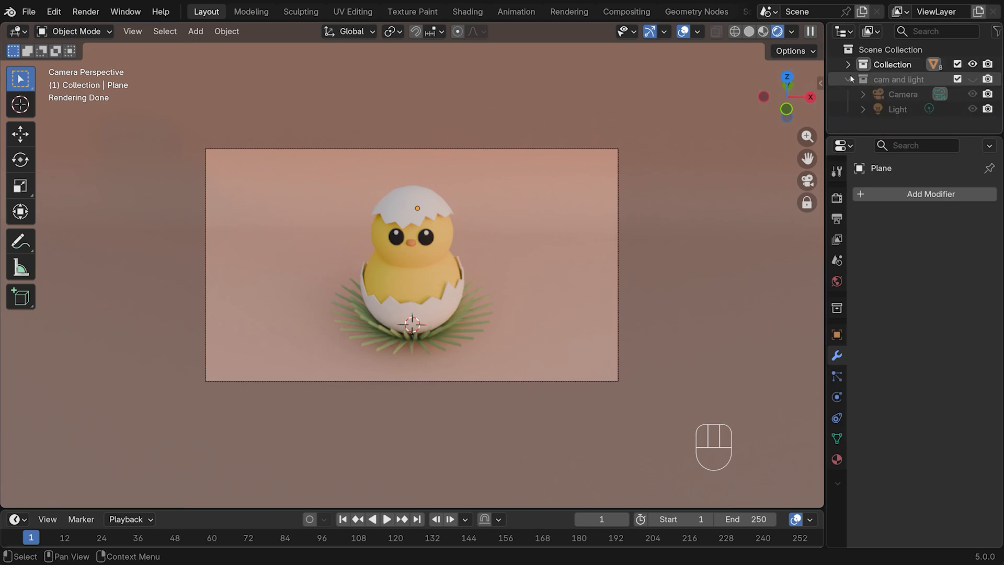
{"action": "left_click", "coordinate": [972, 79]}
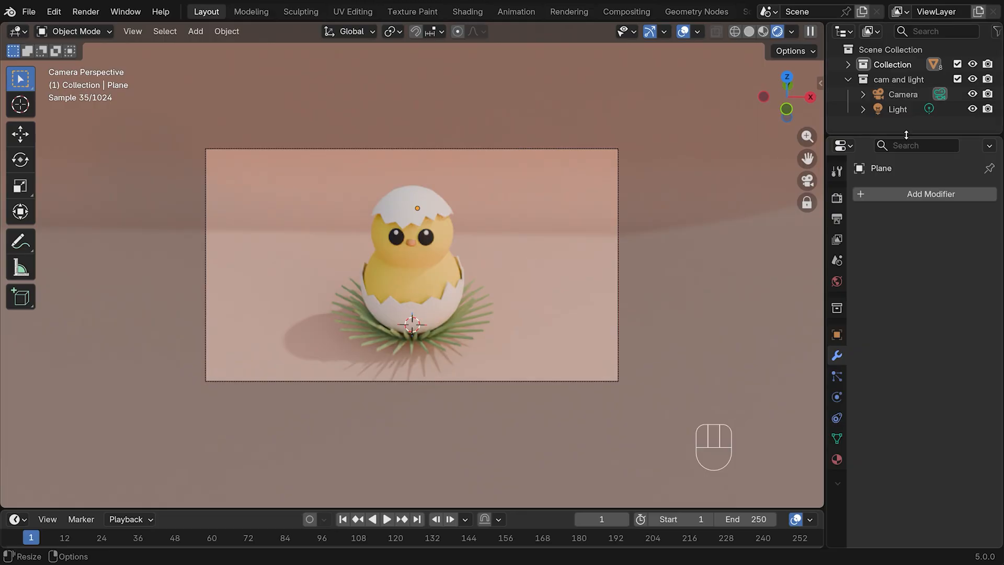
{"action": "left_click", "coordinate": [899, 111]}
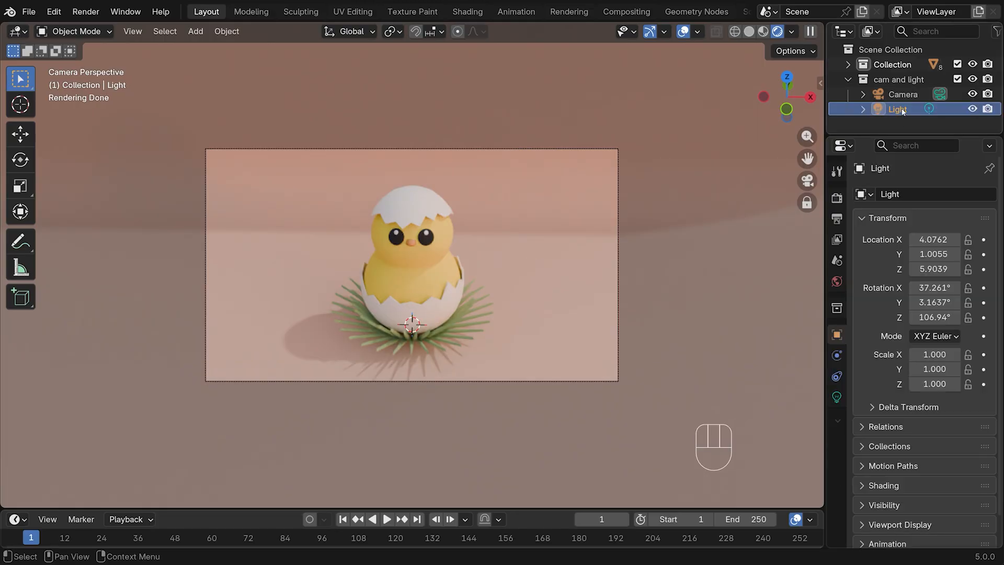
{"action": "key", "text": "x"}
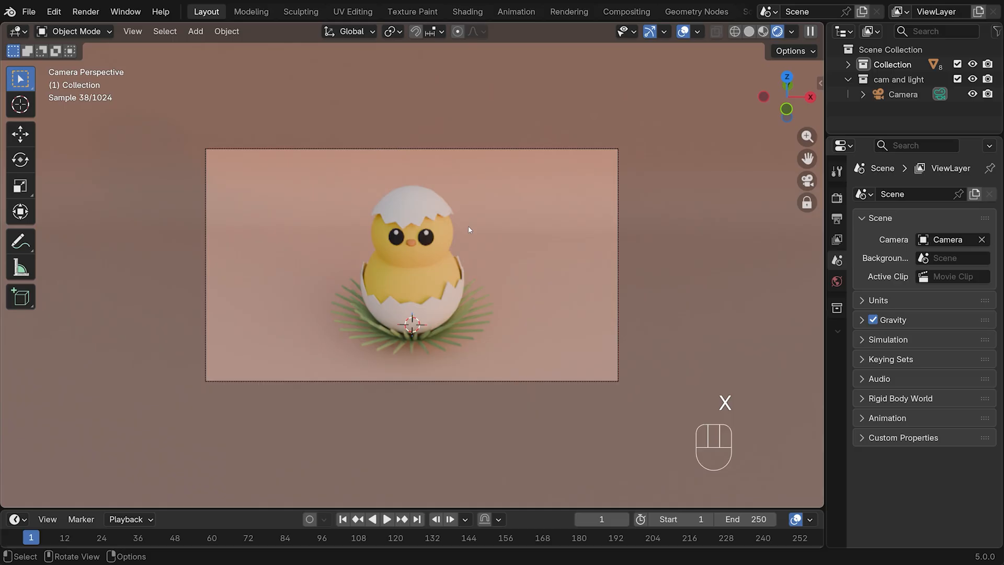
- From the top view, add an area light at a 3D cursor placed in front and to one side of the chick
{"action": "key", "text": "KP_7"}
{"action": "scroll", "coordinate": [535, 216], "scroll_direction": "down", "scroll_amount": 5}
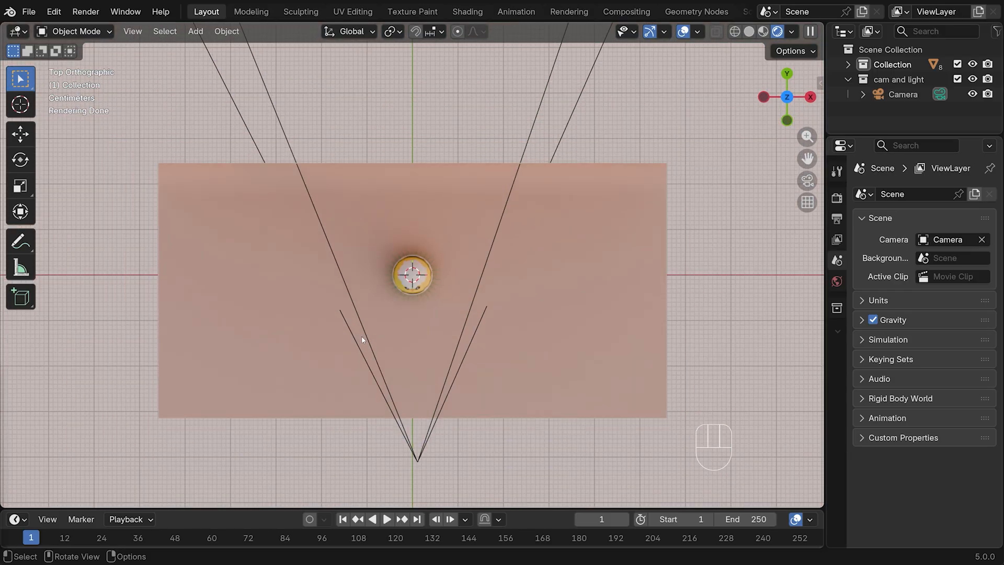
{"action": "right_click", "coordinate": [362, 335], "text": "shift"}
{"action": "key", "text": "shift+a"}
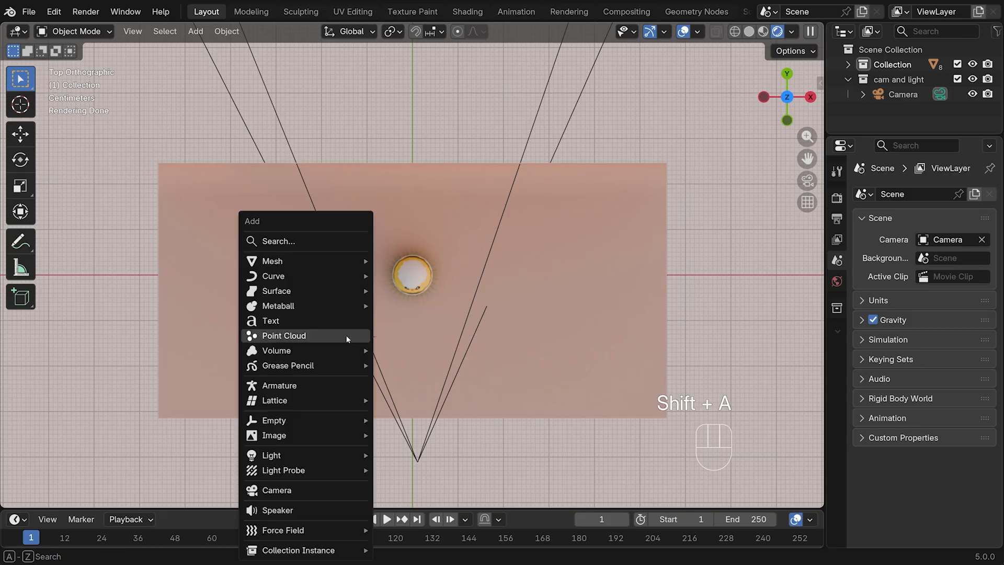
{"action": "mouse_move", "coordinate": [340, 454]}
{"action": "left_click", "coordinate": [421, 501]}
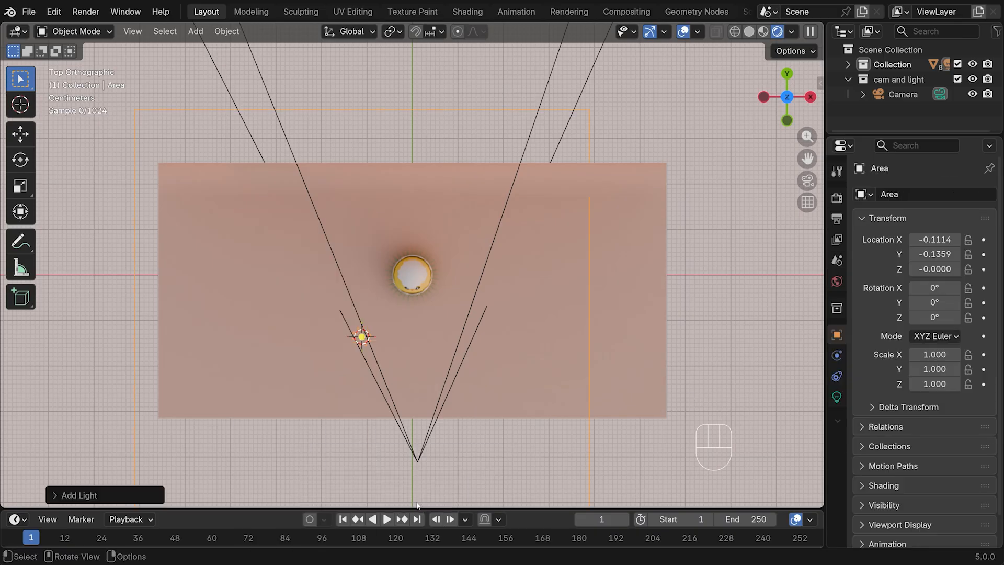
- From the side view, tilt the area light about 89° around X and scale it down to about 0.16
{"action": "key", "text": "KP_3"}
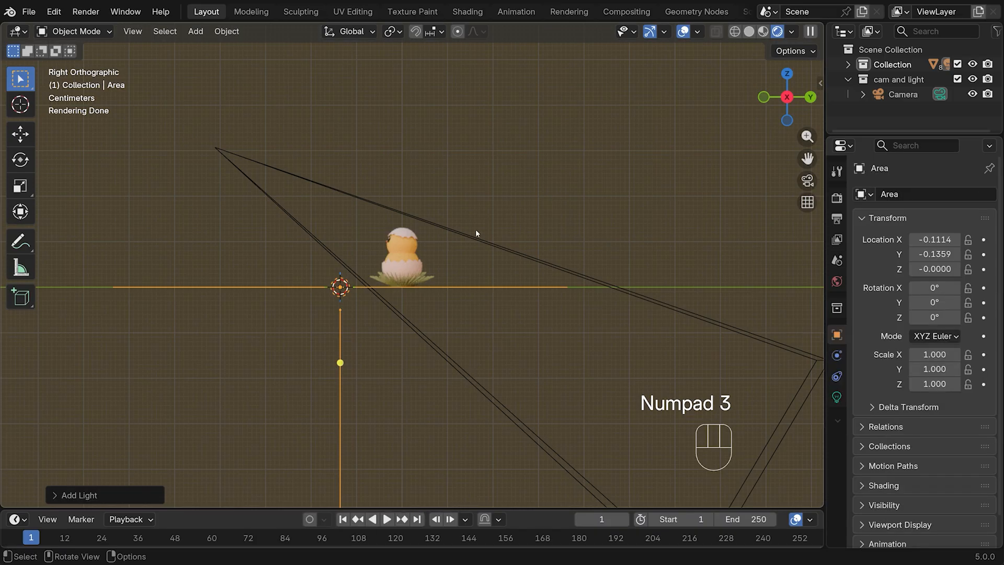
{"action": "key", "text": "r"}
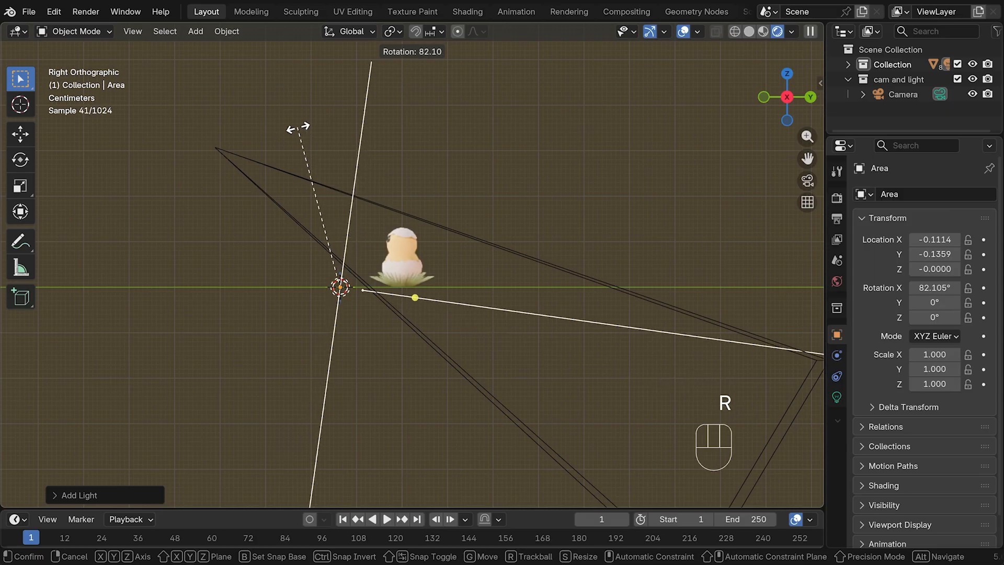
{"action": "left_click", "coordinate": [281, 134]}
{"action": "key", "text": "s"}
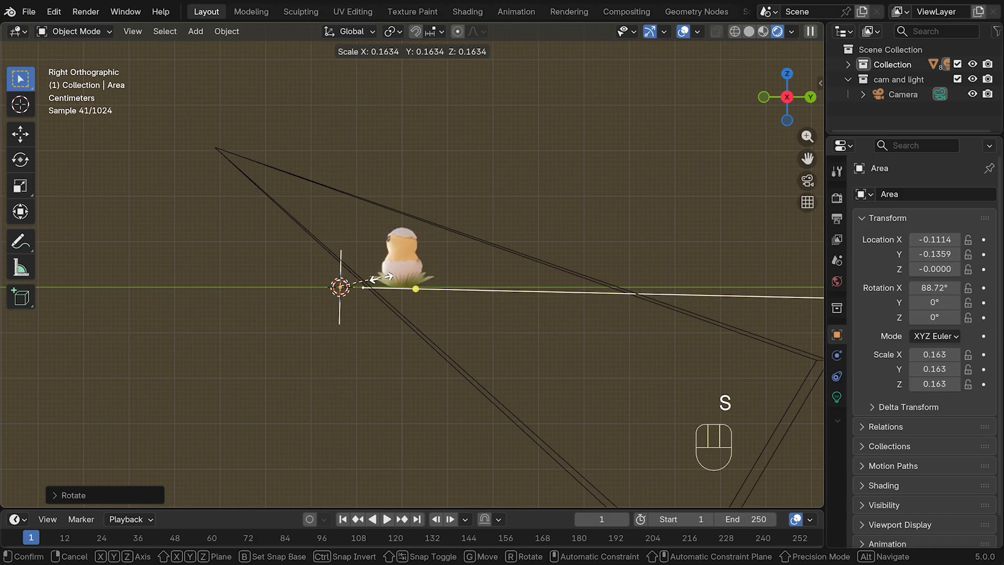
{"action": "left_click", "coordinate": [352, 288]}
- Raise the area light about 0.09 m along Z and turn it about -37° around Z toward the chick
{"action": "key", "text": "g"}
{"action": "key", "text": "z"}
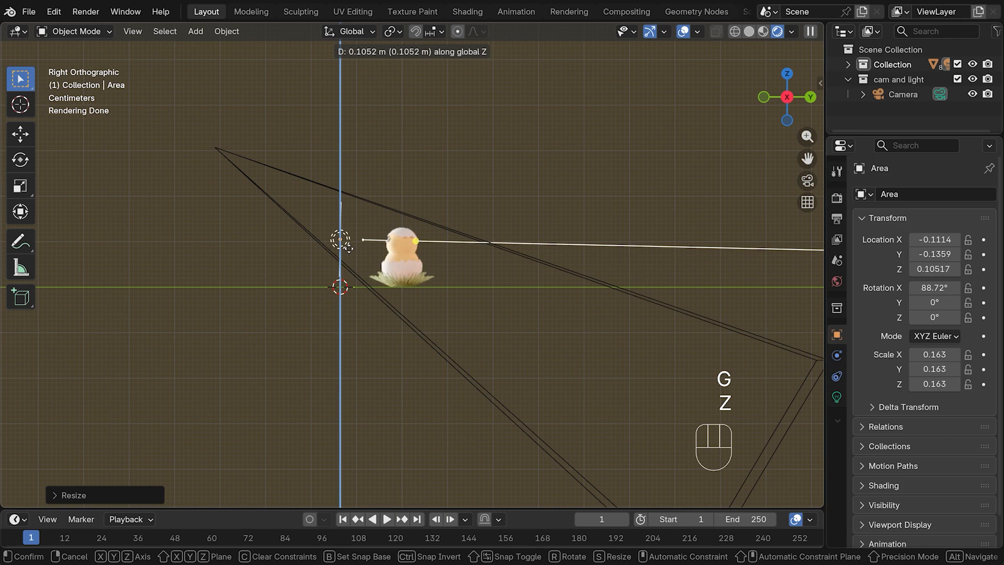
{"action": "left_click", "coordinate": [350, 256]}
{"action": "key", "text": "KP_7"}
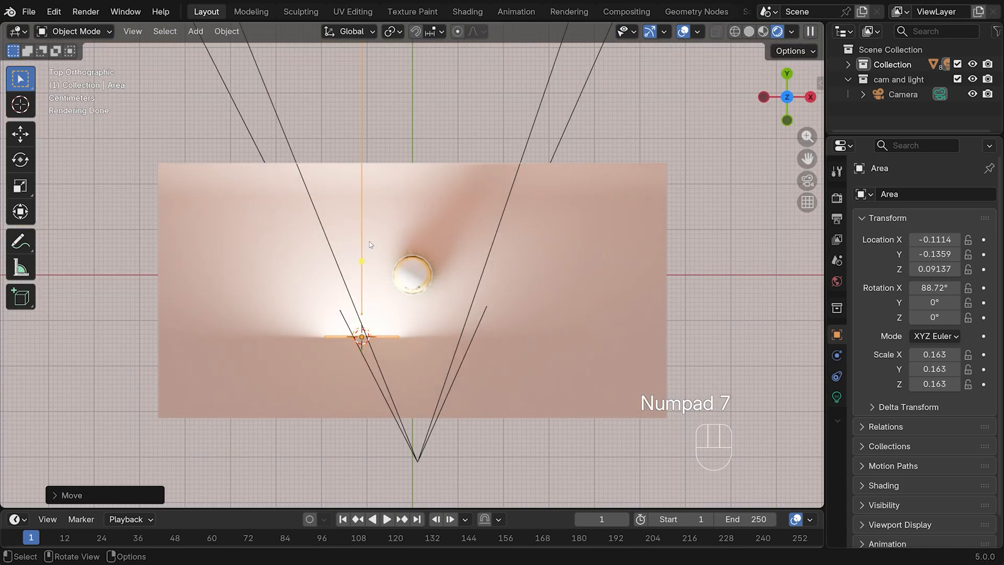
{"action": "key", "text": "r"}
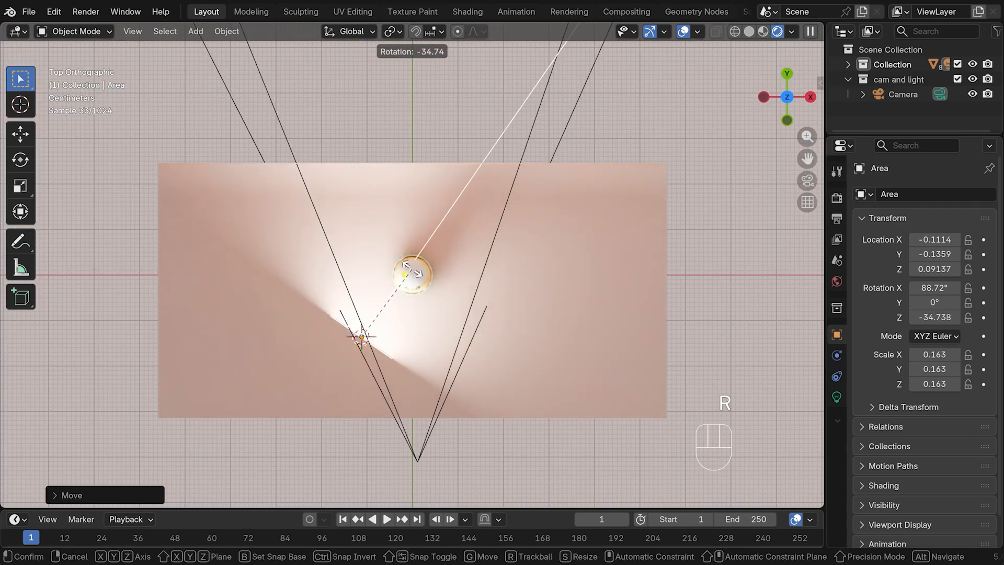
{"action": "left_click", "coordinate": [413, 275]}
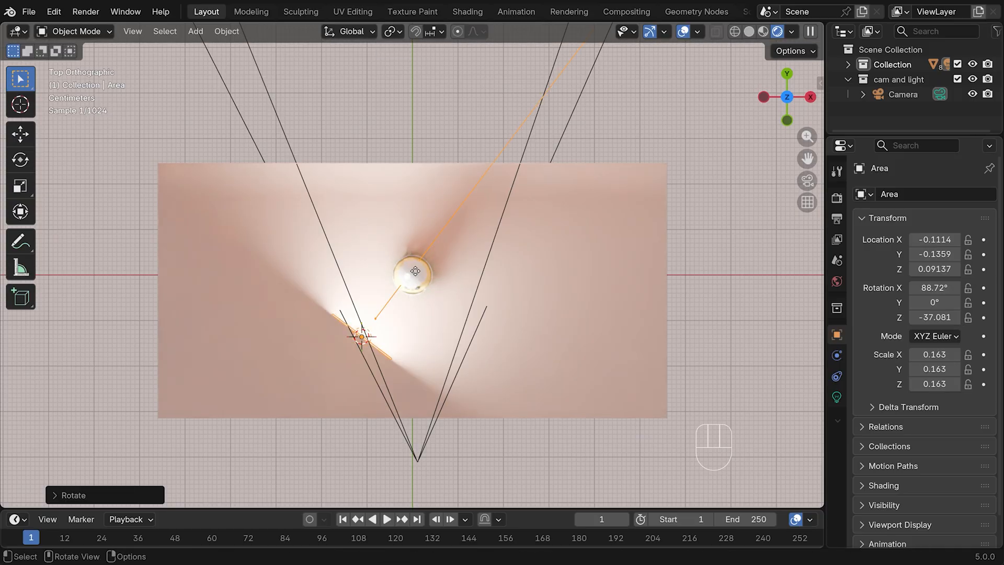
- Set the area light's power to 0.8
{"action": "left_click", "coordinate": [837, 398]}
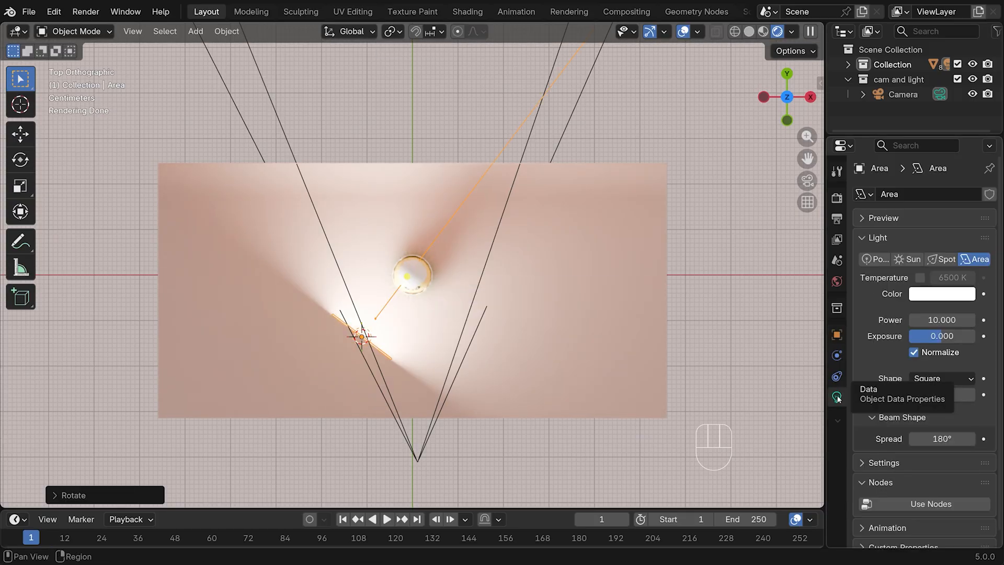
{"action": "left_click", "coordinate": [927, 319]}
{"action": "type", "text": "0.8"}
{"action": "key", "text": "Return"}
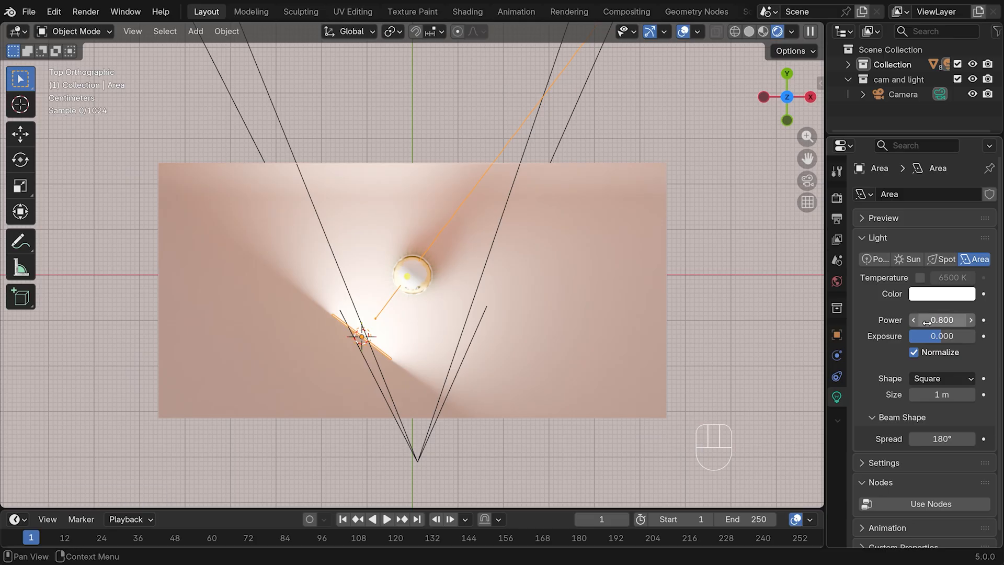
- Give the area light a pale warm orange color while looking through the camera
{"action": "left_click", "coordinate": [807, 181]}
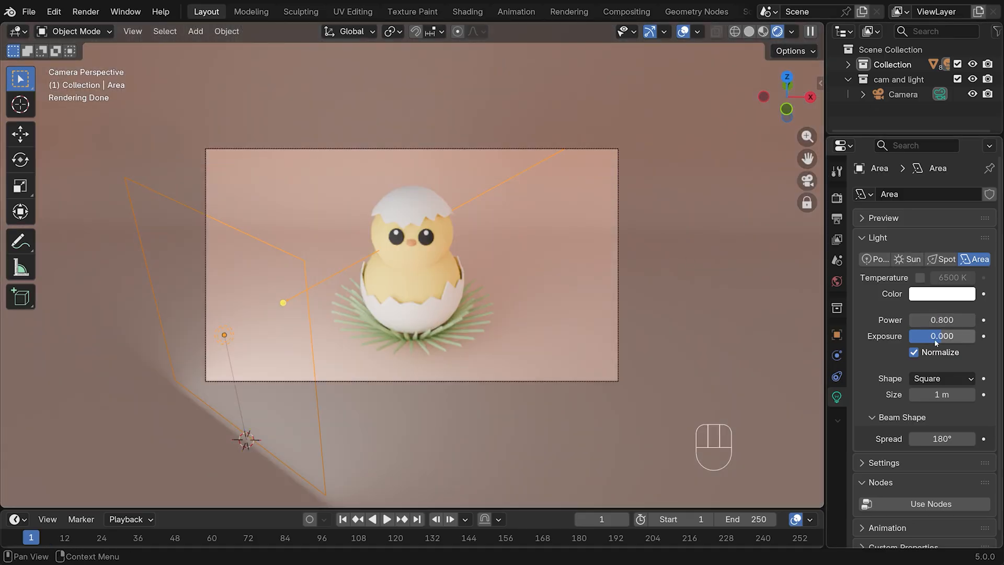
{"action": "left_click", "coordinate": [936, 295]}
{"action": "left_click", "coordinate": [872, 136]}
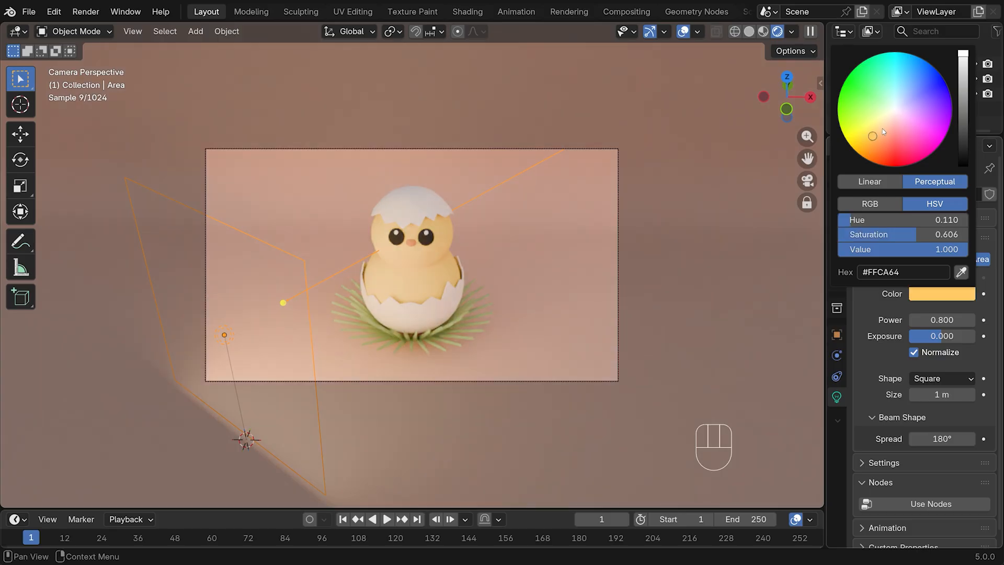
{"action": "left_click_drag", "start_coordinate": [878, 137], "coordinate": [885, 124]}
- Set the area light's beam spread to 90° and its shape to Disk
{"action": "left_click", "coordinate": [939, 438]}
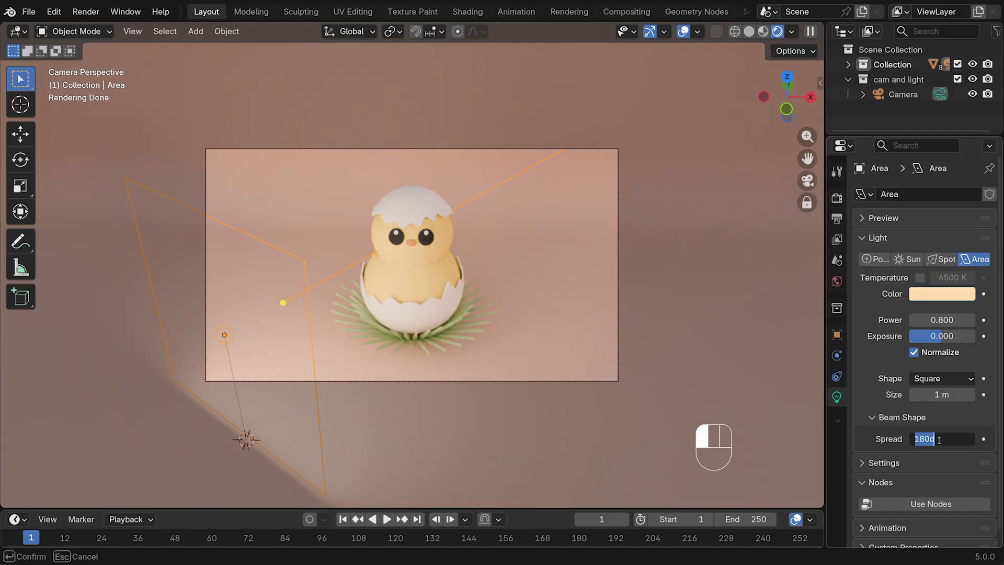
{"action": "type", "text": "90"}
{"action": "key", "text": "Return"}
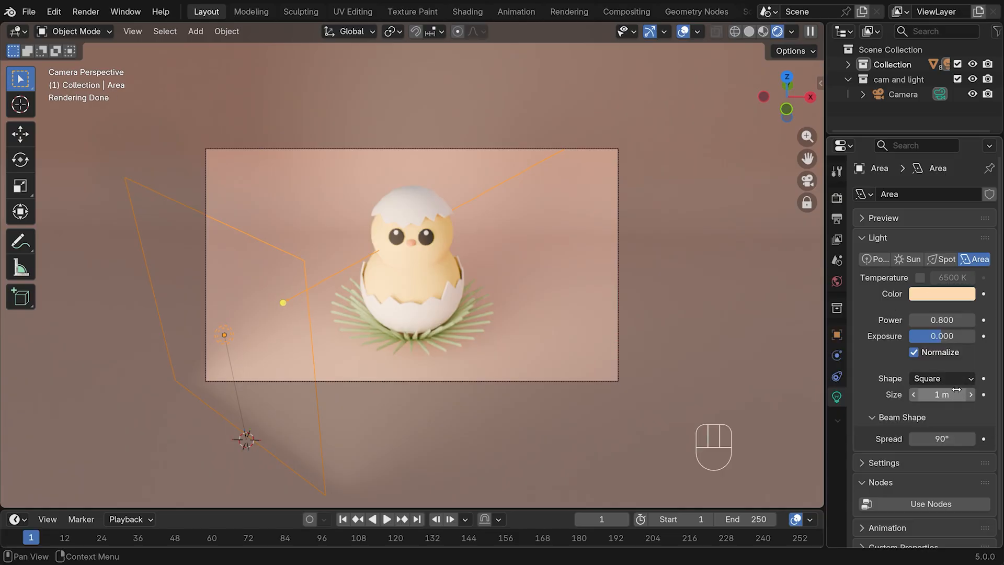
{"action": "left_click", "coordinate": [936, 378]}
{"action": "left_click", "coordinate": [921, 428]}
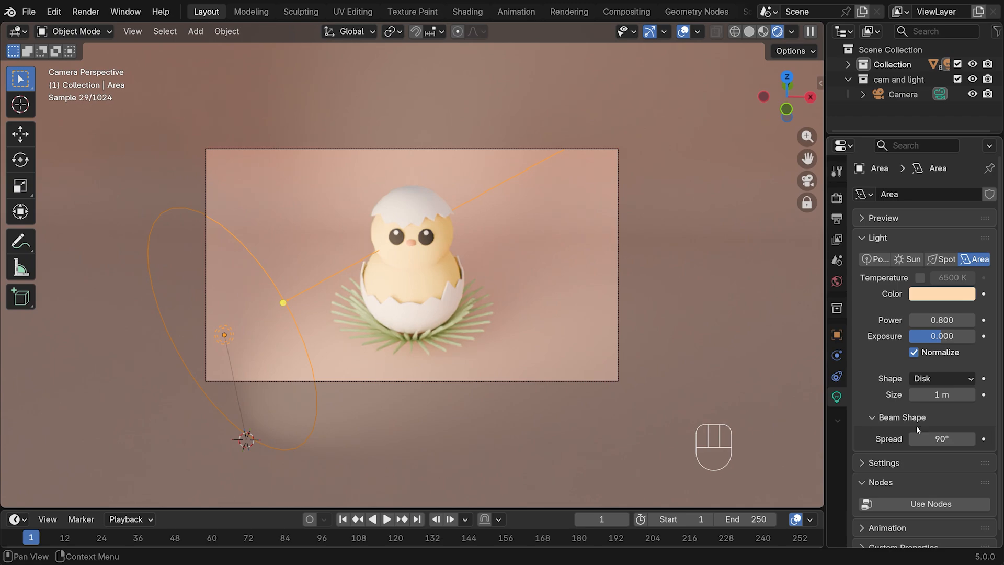
- Reduce the disk area light's size to 0.62 m and set its power to 0.2
{"action": "left_click_drag", "start_coordinate": [935, 394], "coordinate": [911, 394]}
{"action": "left_click_drag", "start_coordinate": [941, 319], "coordinate": [910, 319]}
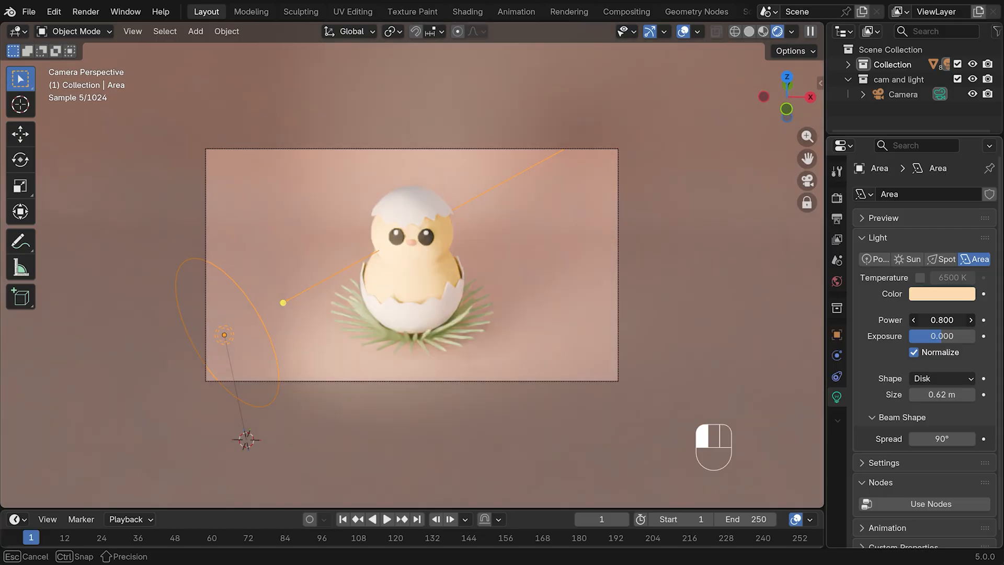
{"action": "left_click", "coordinate": [946, 319]}
{"action": "key", "text": "Return"}
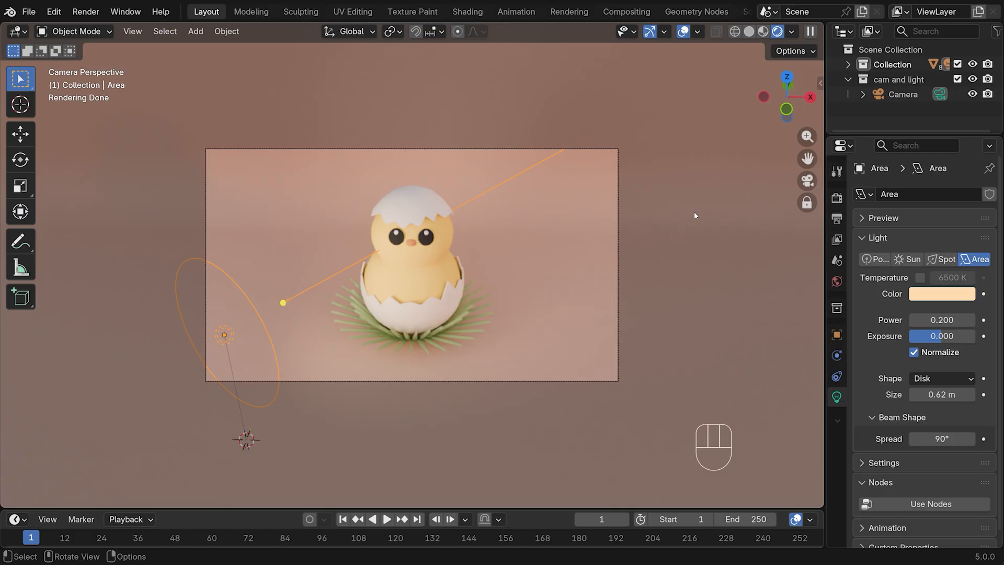
- Set the scene's color management look to Punchy
{"action": "left_click", "coordinate": [837, 198]}
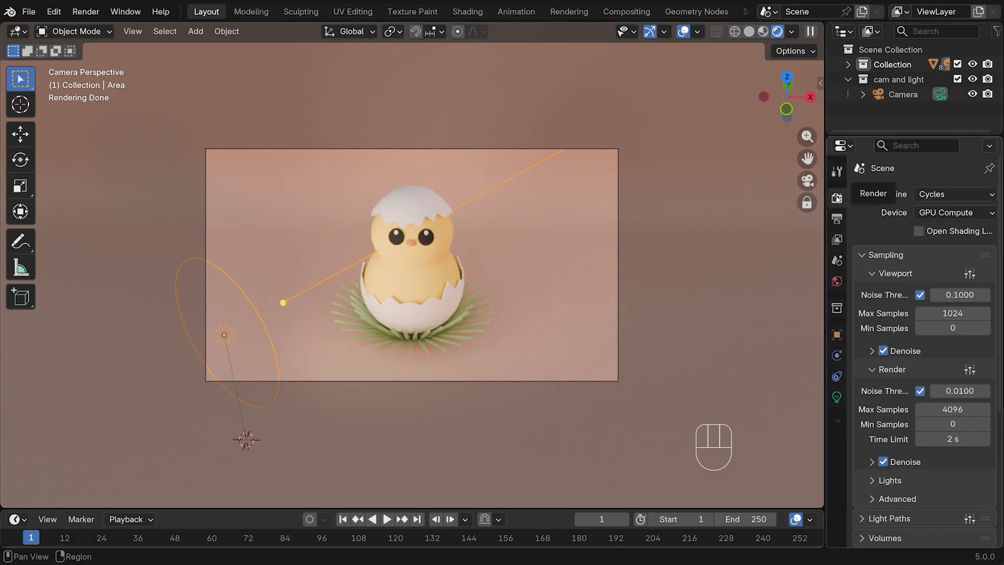
{"action": "scroll", "coordinate": [894, 207], "scroll_direction": "down", "scroll_amount": 8}
{"action": "left_click", "coordinate": [862, 538]}
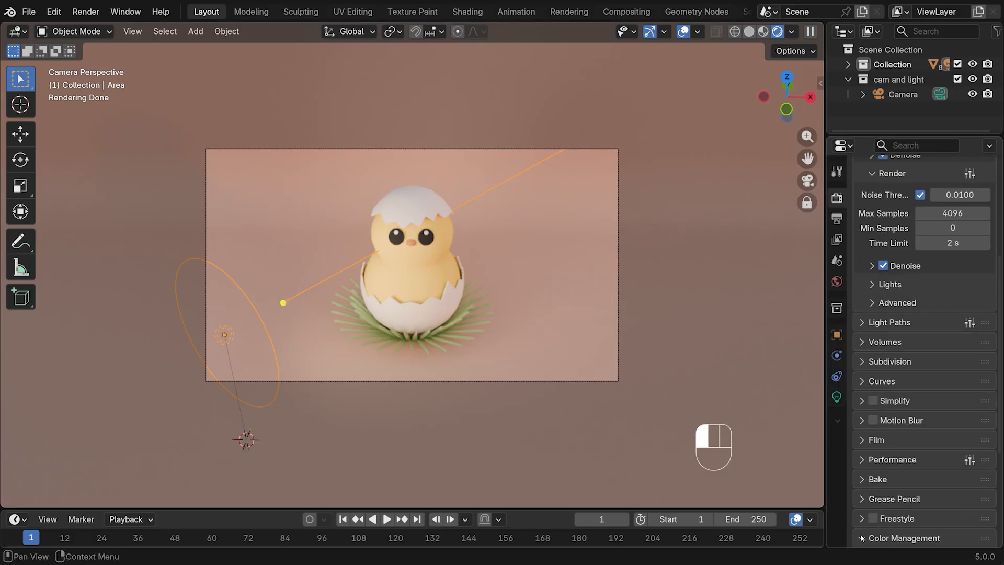
{"action": "scroll", "coordinate": [887, 390], "scroll_direction": "down", "scroll_amount": 8}
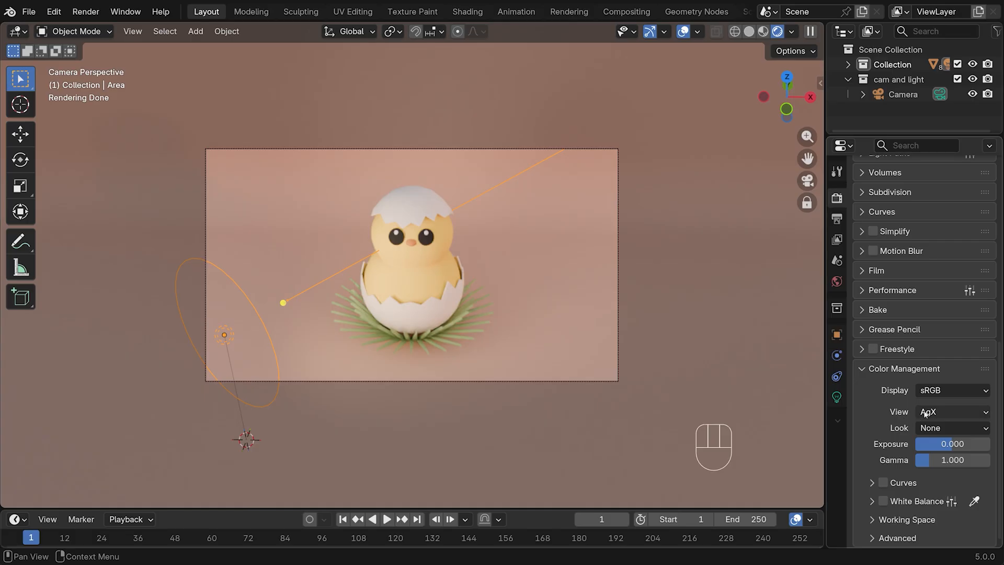
{"action": "left_click", "coordinate": [933, 428]}
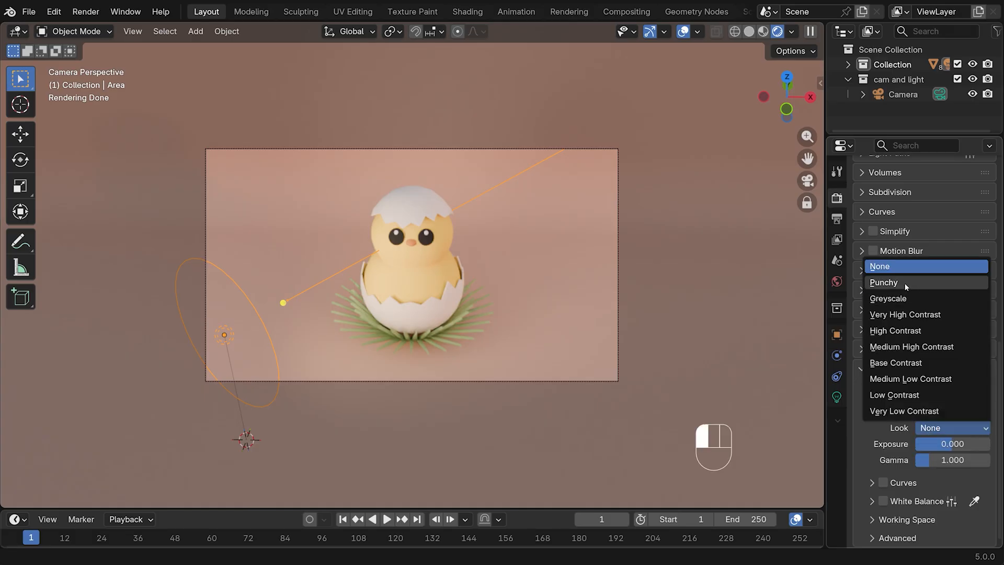
{"action": "left_click", "coordinate": [904, 283]}
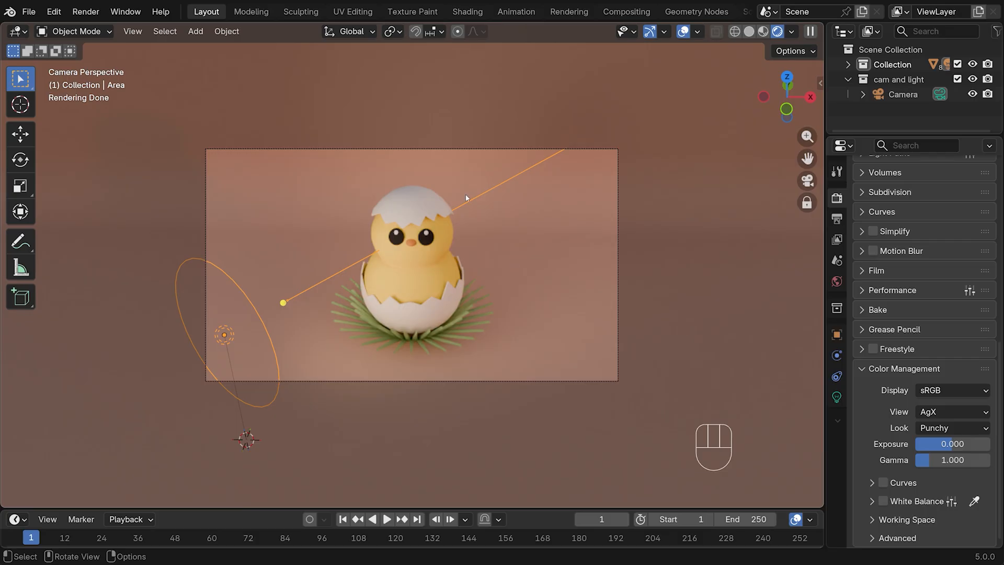
- Set the area light's power to 0.3
{"action": "left_click", "coordinate": [836, 397]}
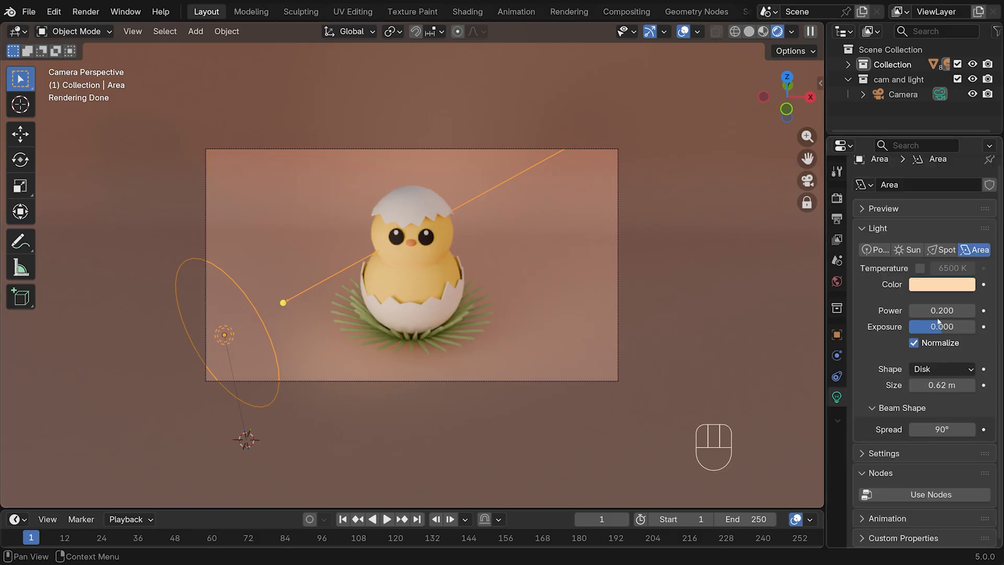
{"action": "left_click_drag", "start_coordinate": [968, 313], "coordinate": [971, 313]}
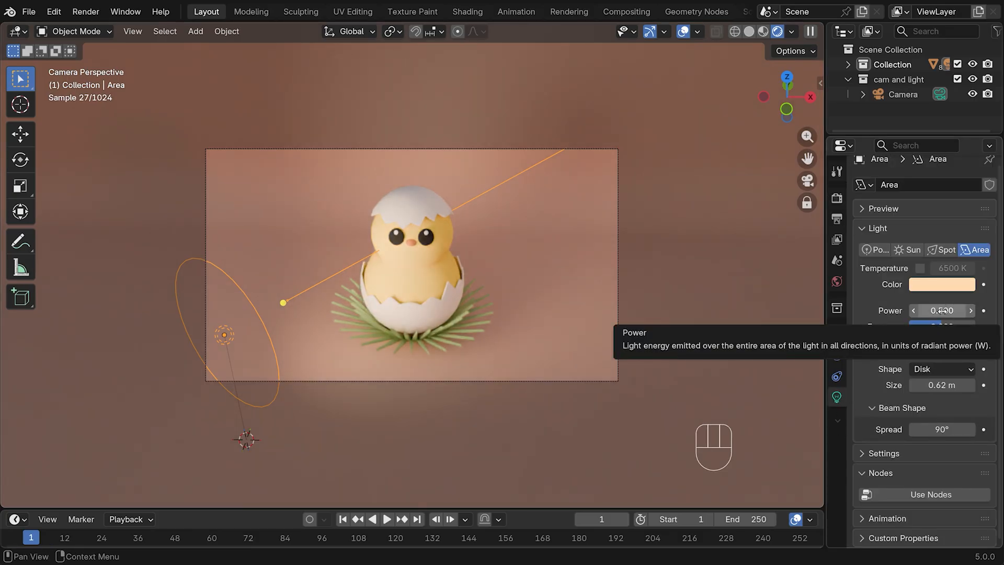
{"action": "left_click", "coordinate": [915, 310]}
{"action": "left_click", "coordinate": [915, 310]}
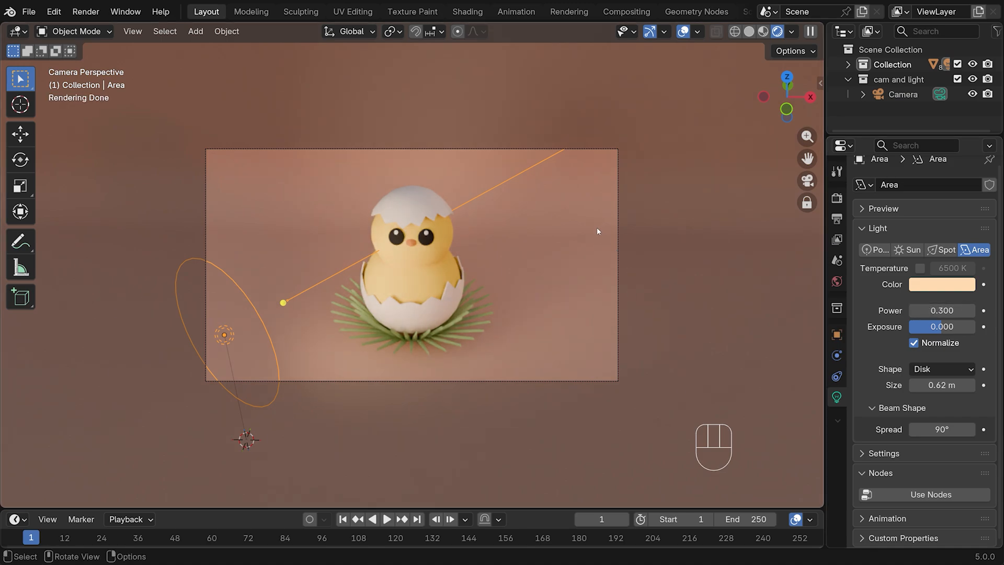
- From the top view, duplicate the area light to the opposite front side of the chick and turn the copy toward it
{"action": "key", "text": "KP_7"}
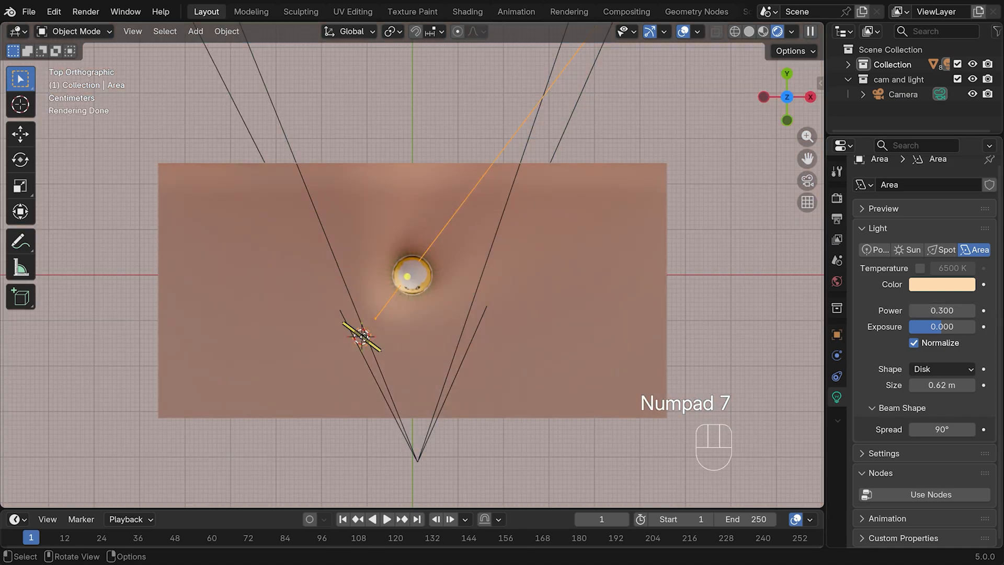
{"action": "key", "text": "shift+d"}
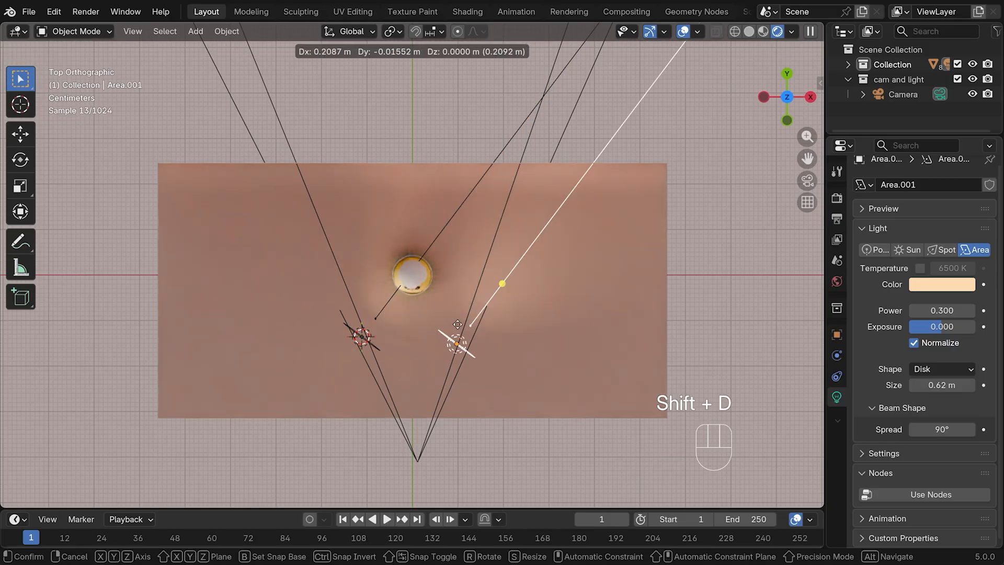
{"action": "left_click", "coordinate": [465, 328]}
{"action": "key", "text": "r"}
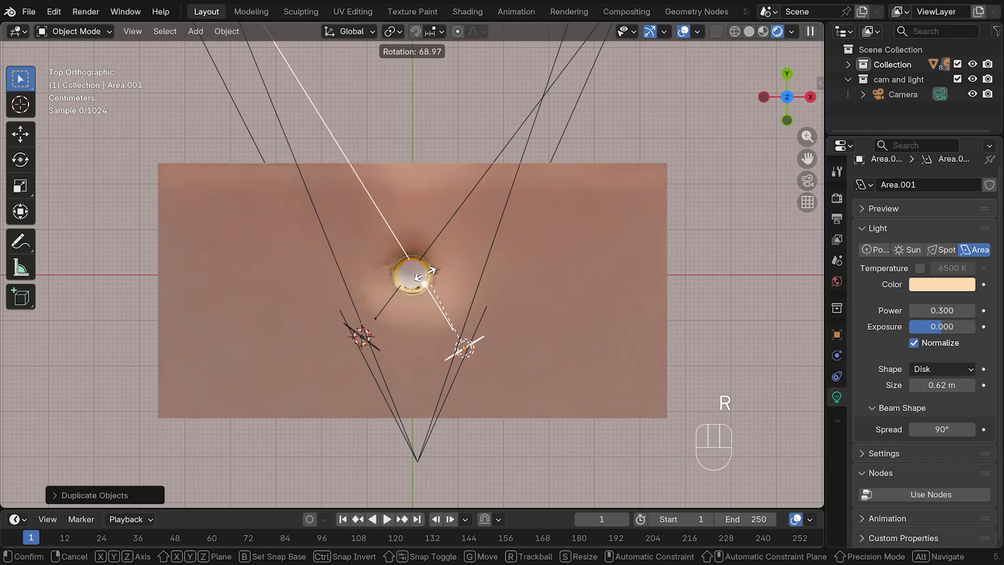
{"action": "left_click", "coordinate": [420, 275]}
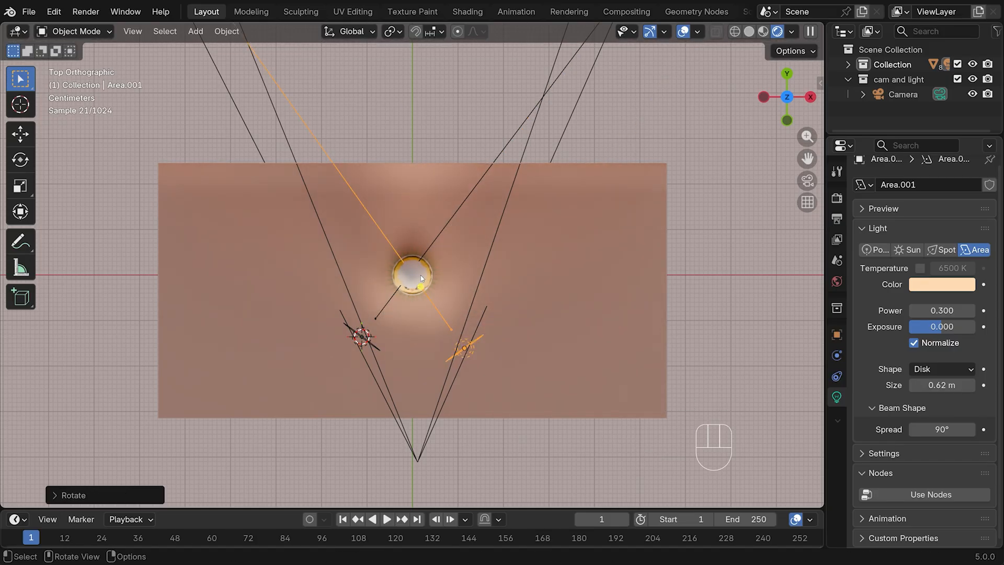
{"action": "key", "text": "g"}
{"action": "left_click", "coordinate": [524, 323]}
{"action": "key", "text": "r"}
{"action": "left_click", "coordinate": [449, 265]}
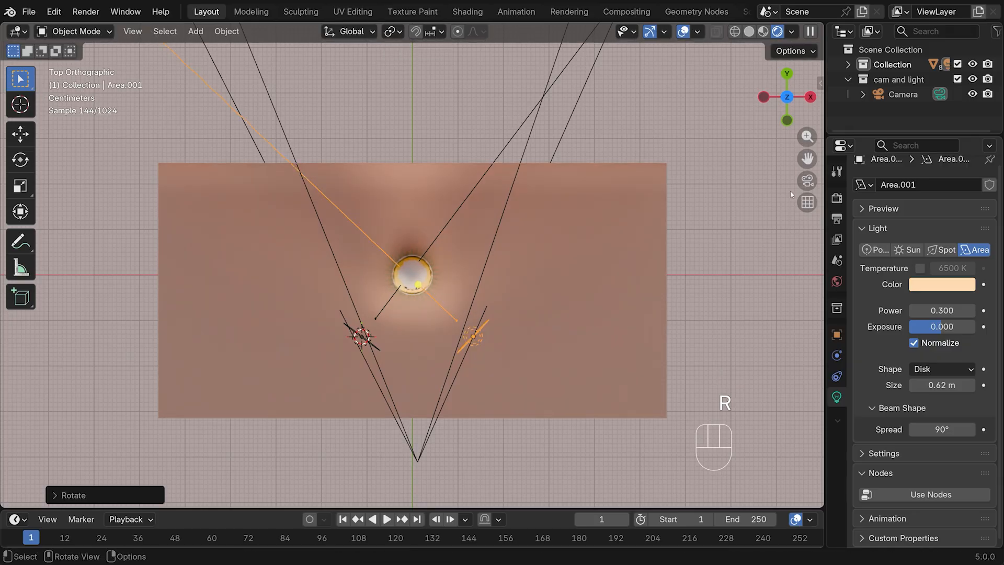
- Looking through the camera, raise the duplicated light along Z and rotate it to aim at the chick
{"action": "left_click", "coordinate": [809, 183]}
{"action": "key", "text": "g"}
{"action": "key", "text": "z"}
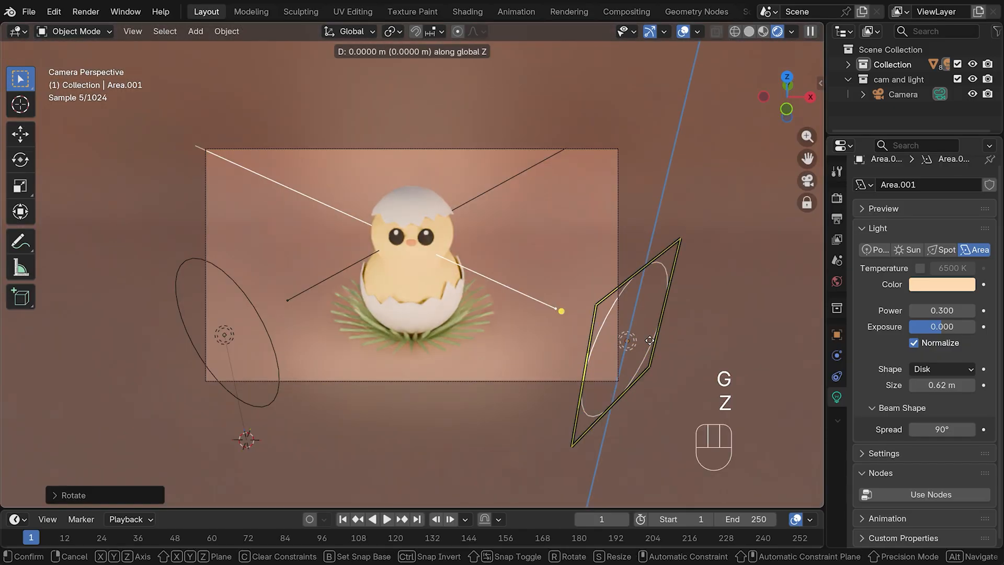
{"action": "left_click", "coordinate": [641, 292]}
{"action": "left_click_drag", "start_coordinate": [571, 266], "coordinate": [510, 257]}
{"action": "key", "text": "ctrl+z"}
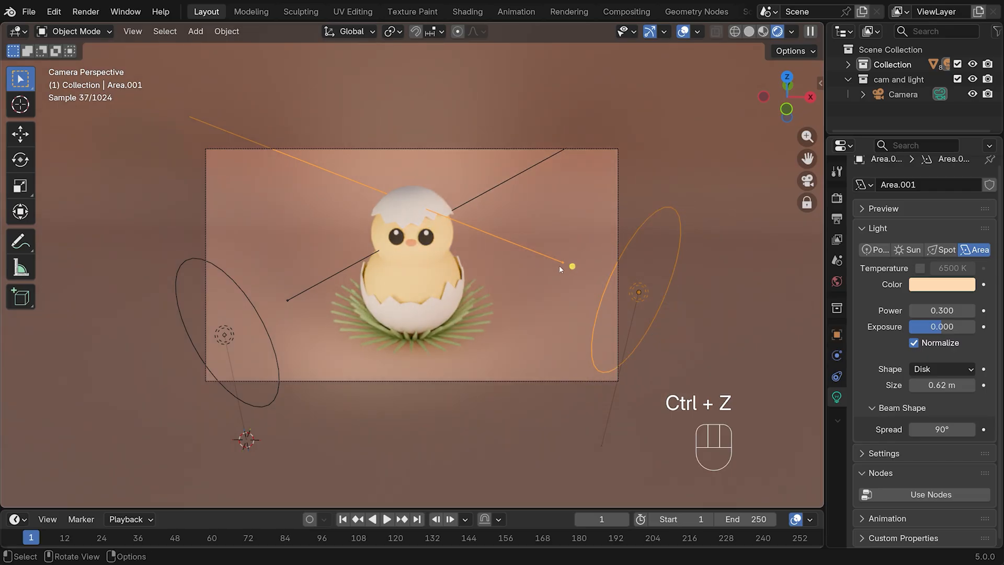
{"action": "key", "text": "r"}
{"action": "left_click", "coordinate": [551, 272]}
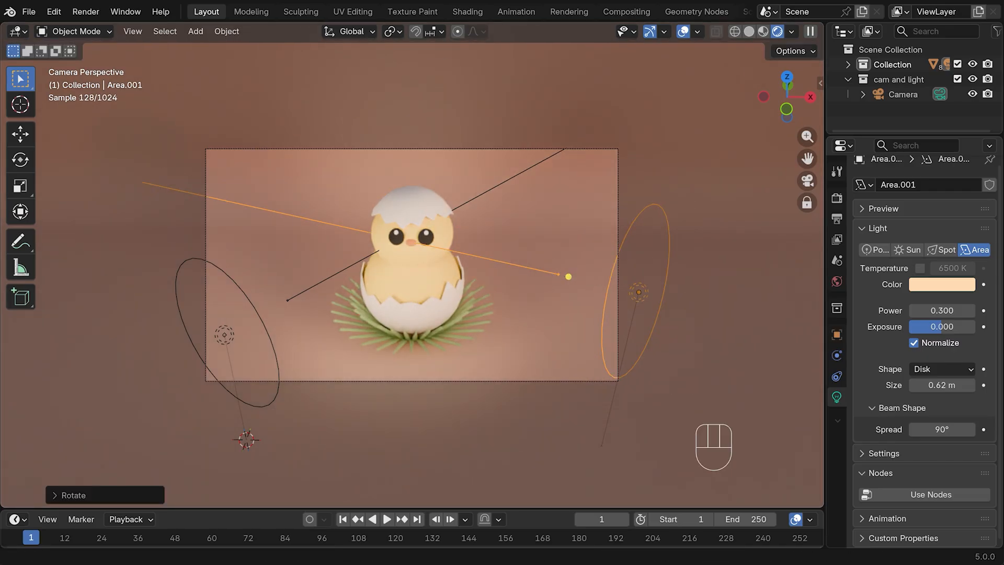
- Give the duplicated light a pink color and set its beam spread to 180°
{"action": "left_click", "coordinate": [939, 285]}
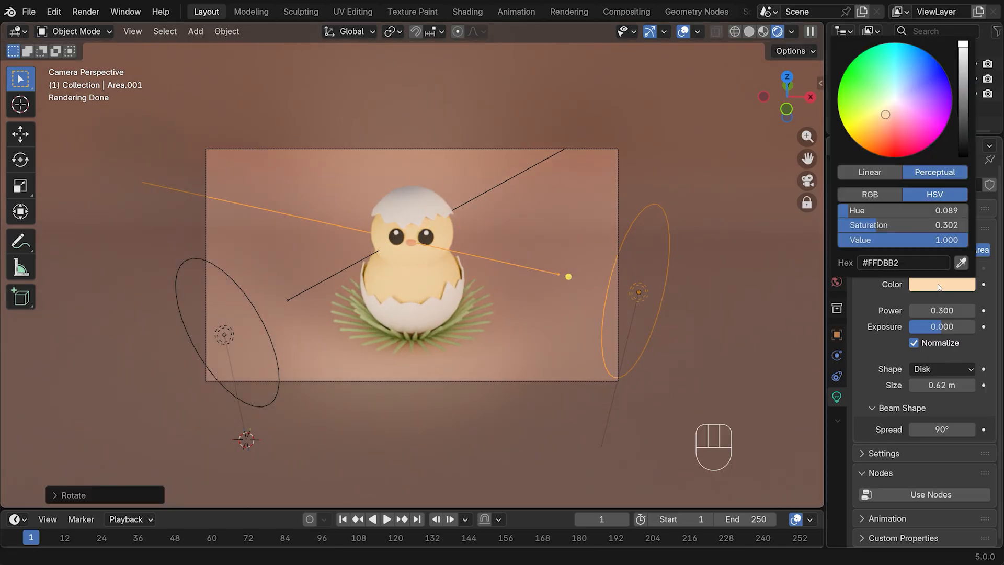
{"action": "left_click_drag", "start_coordinate": [916, 129], "coordinate": [909, 112]}
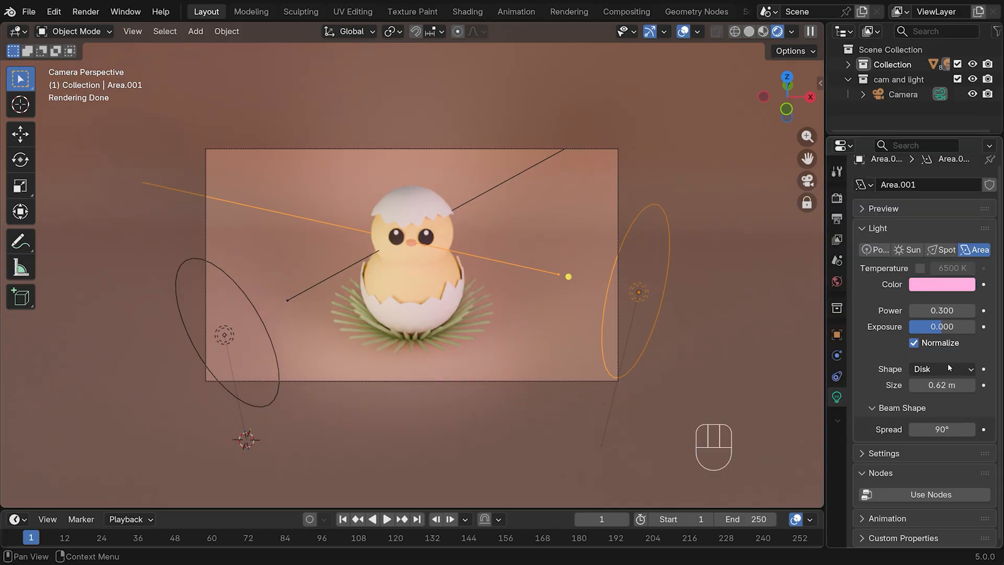
{"action": "double_click", "coordinate": [940, 429]}
{"action": "type", "text": "180"}
{"action": "key", "text": "Return"}
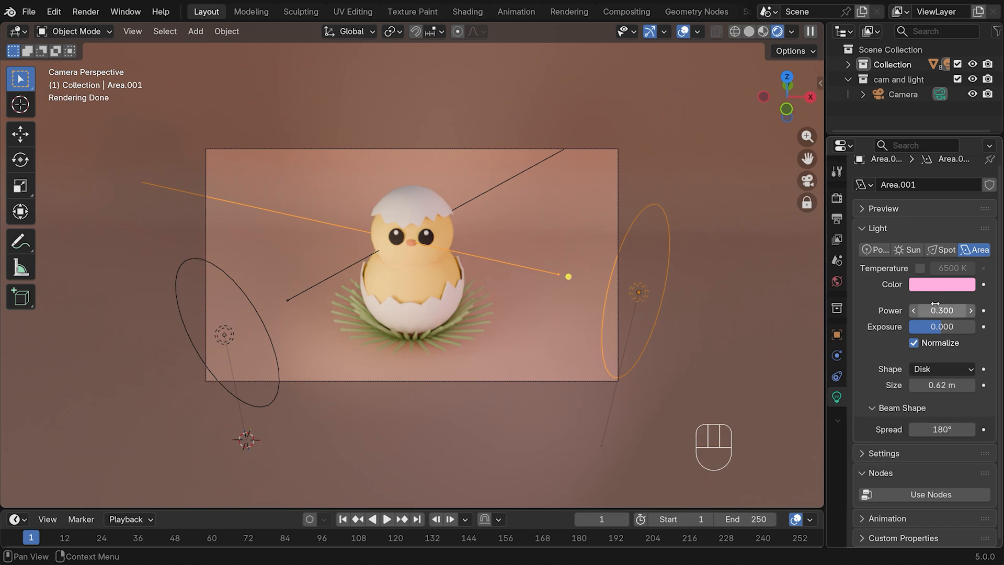
- Set the pink area light's power to 0.1
{"action": "left_click", "coordinate": [914, 311]}
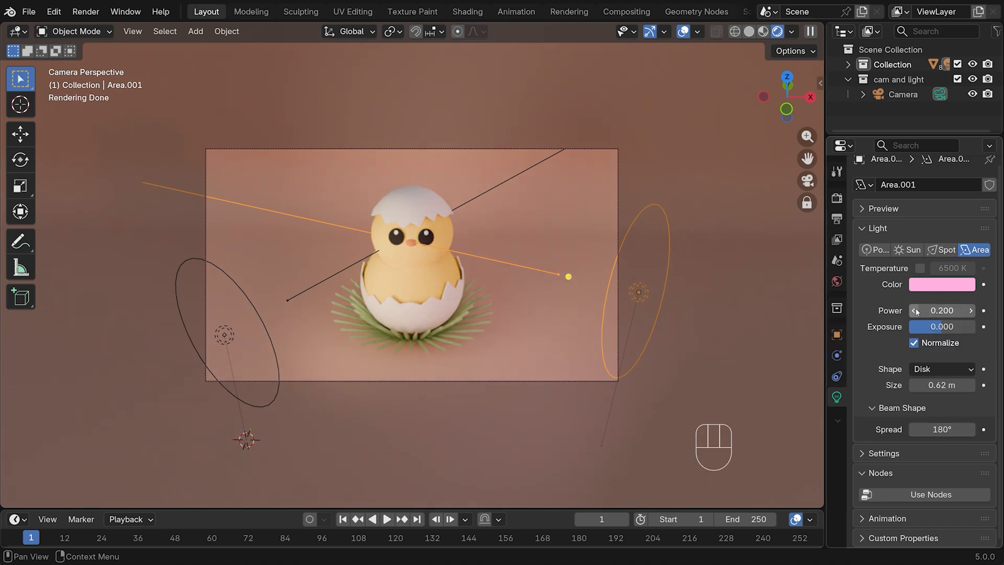
{"action": "left_click", "coordinate": [915, 310]}
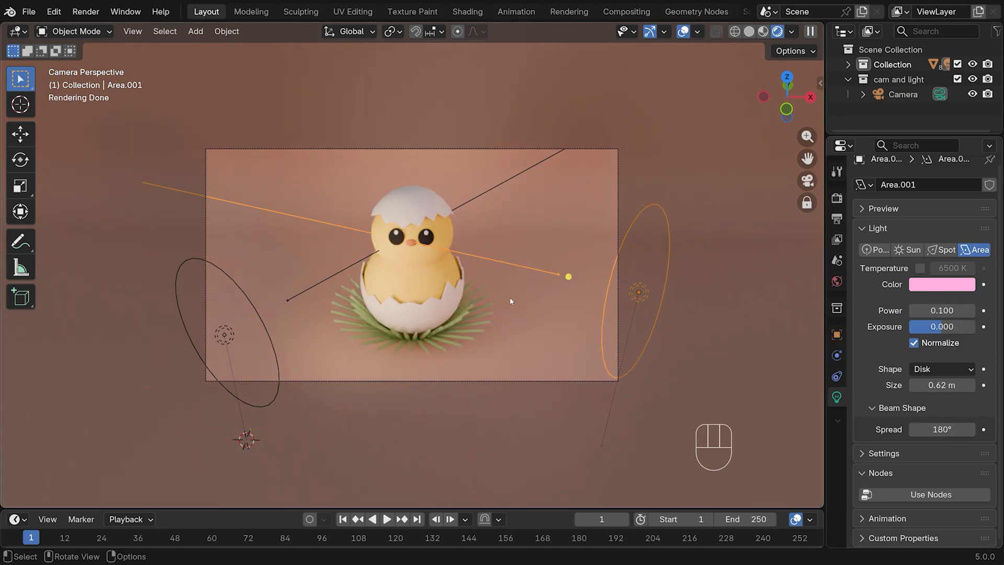
- From the top view, duplicate the pink light to a spot behind the chick and aim the copy back toward the front
{"action": "key", "text": "KP_7"}
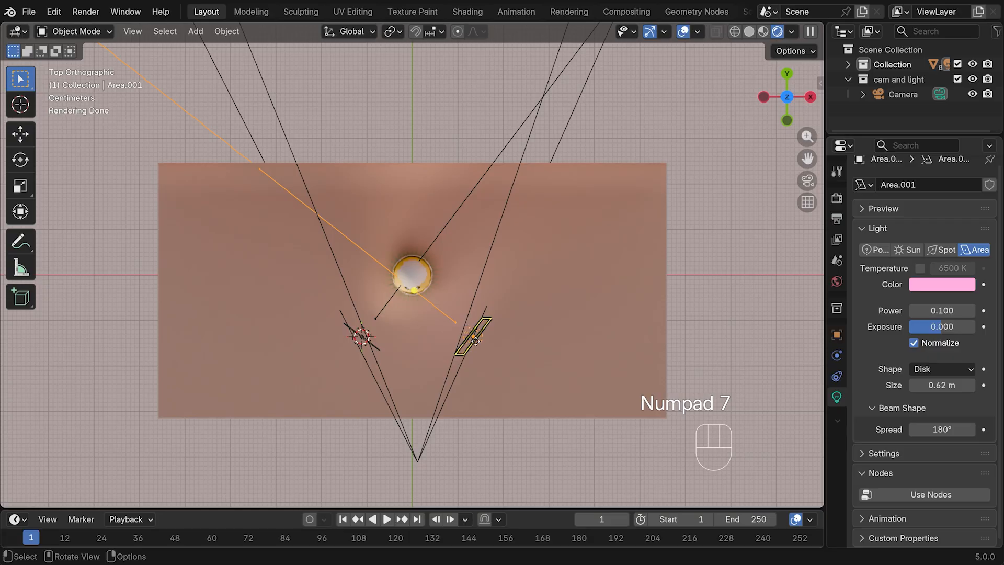
{"action": "key", "text": "shift+d"}
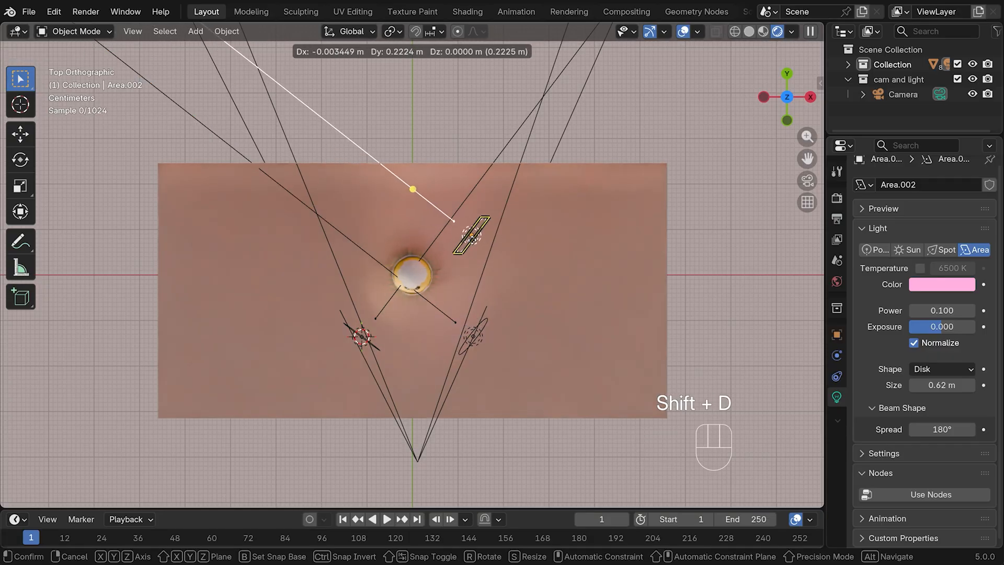
{"action": "left_click", "coordinate": [465, 240]}
{"action": "left_click_drag", "start_coordinate": [404, 190], "coordinate": [406, 304]}
- In the right side view, lower the rear light along Z and rotate it to point horizontally at the chick
{"action": "key", "text": "KP_3"}
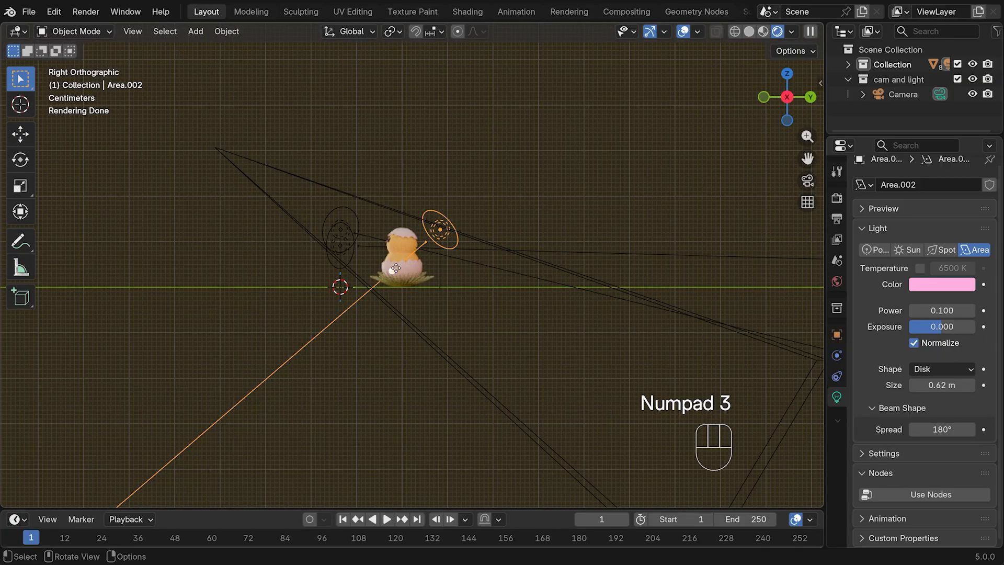
{"action": "key", "text": "g"}
{"action": "key", "text": "z"}
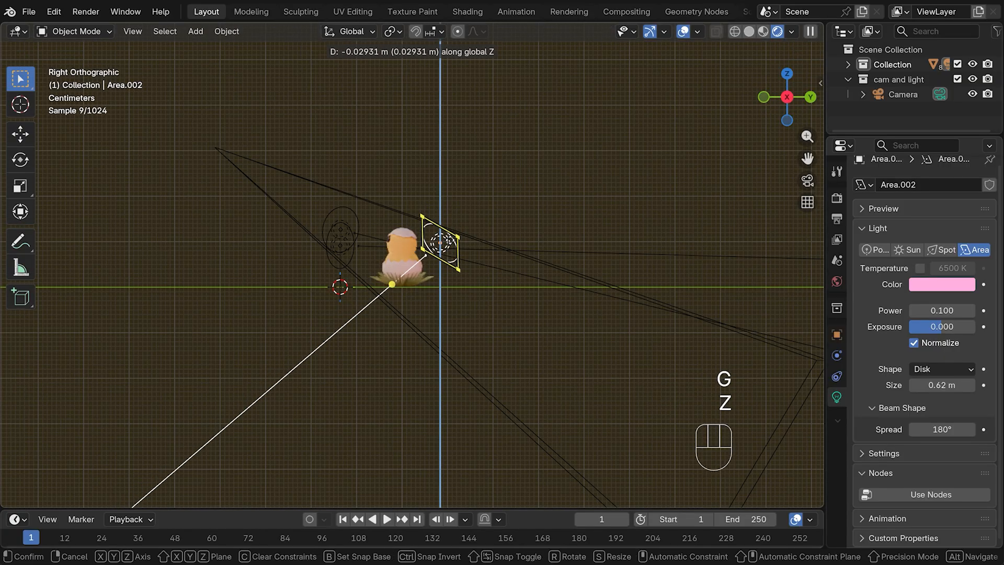
{"action": "left_click", "coordinate": [392, 293]}
{"action": "key", "text": "r"}
{"action": "left_click", "coordinate": [346, 255]}
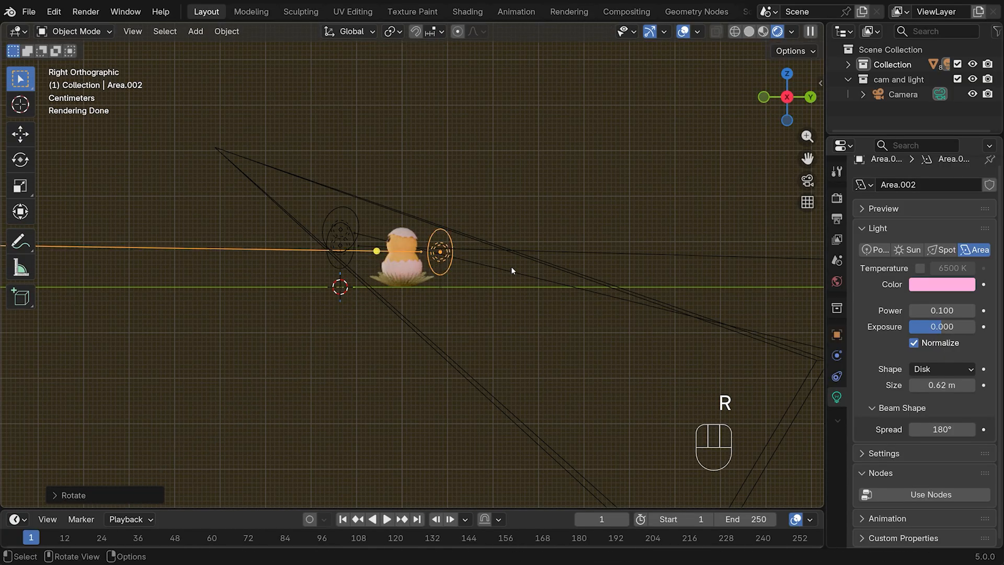
- In the top view, turn the rear light toward the chick and stretch it along the X axis
{"action": "key", "text": "KP_7"}
{"action": "key", "text": "r"}
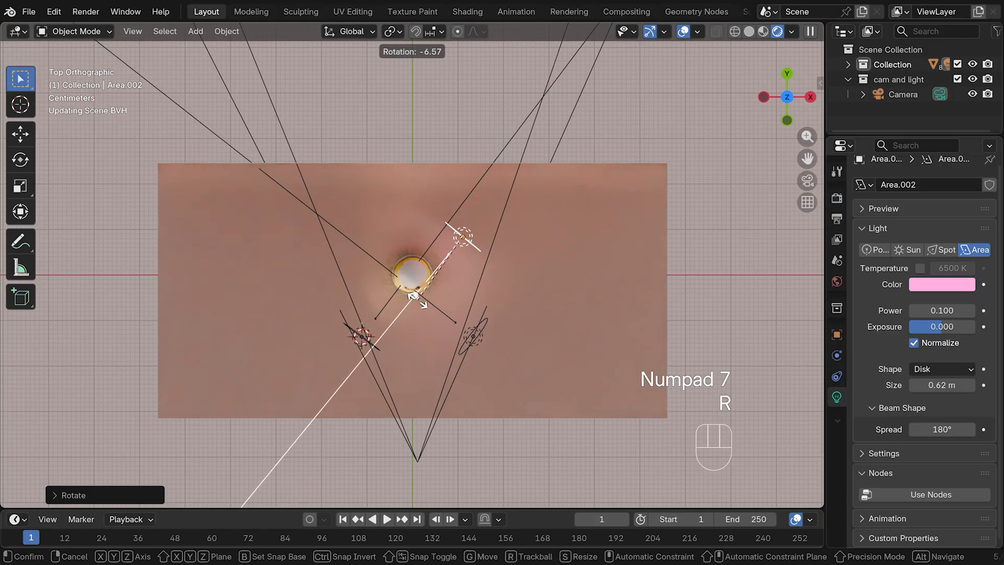
{"action": "left_click", "coordinate": [410, 297]}
{"action": "key", "text": "s"}
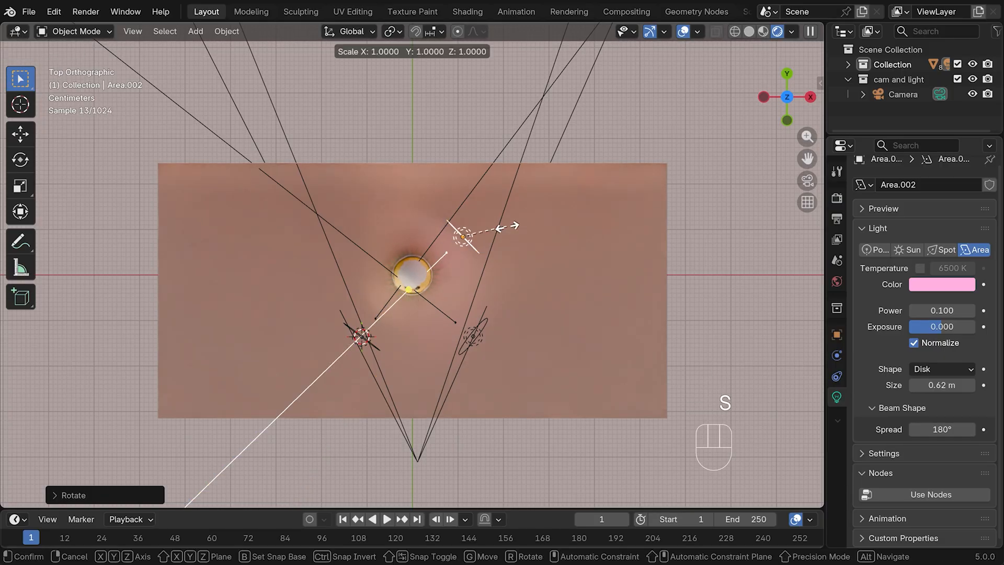
{"action": "key", "text": "x"}
{"action": "left_click", "coordinate": [621, 267]}
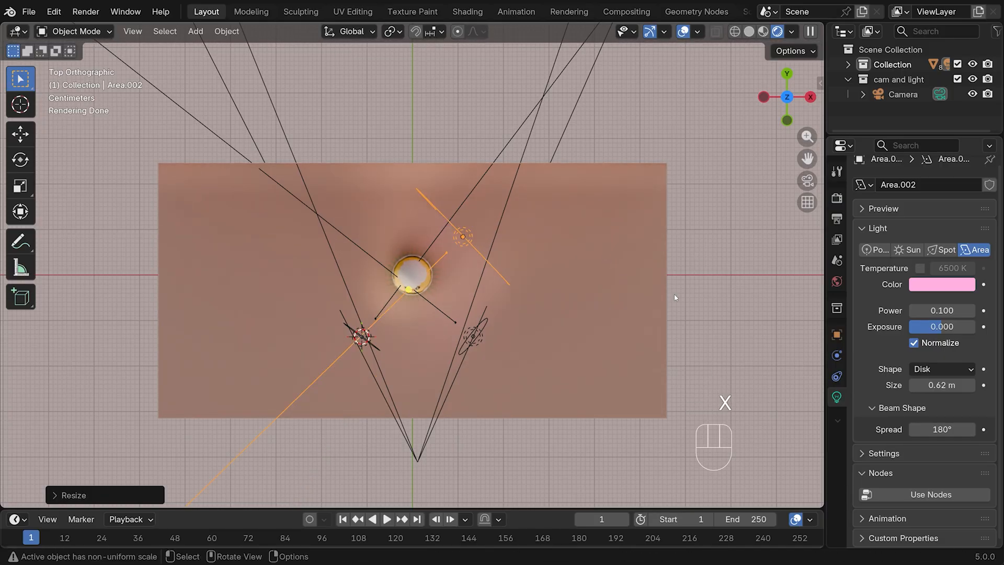
- Raise and re-aim the rear light at the chick in the camera view, and set its power to 0.6
{"action": "left_click", "coordinate": [807, 180]}
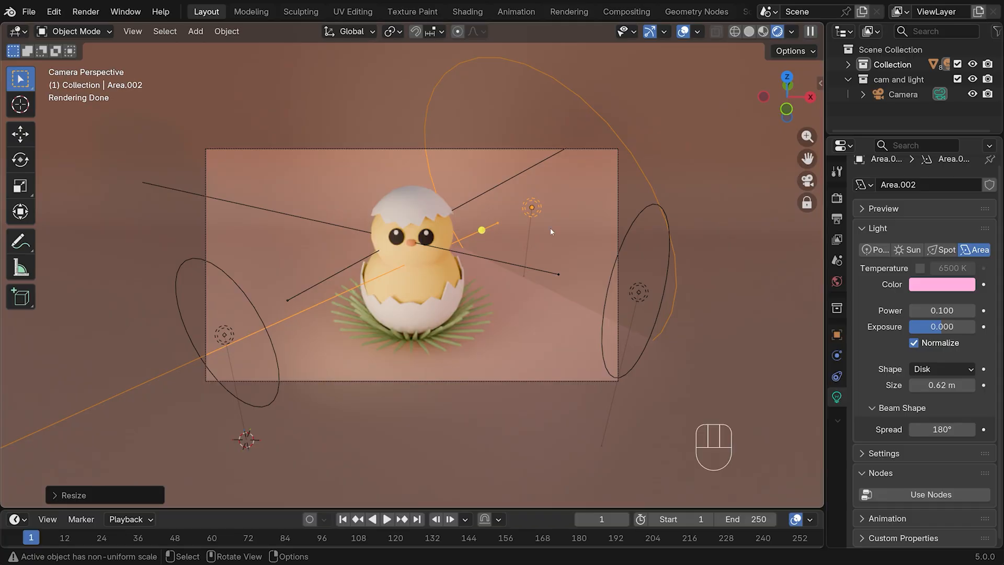
{"action": "key", "text": "g"}
{"action": "key", "text": "z"}
{"action": "left_click", "coordinate": [488, 157]}
{"action": "key", "text": "r"}
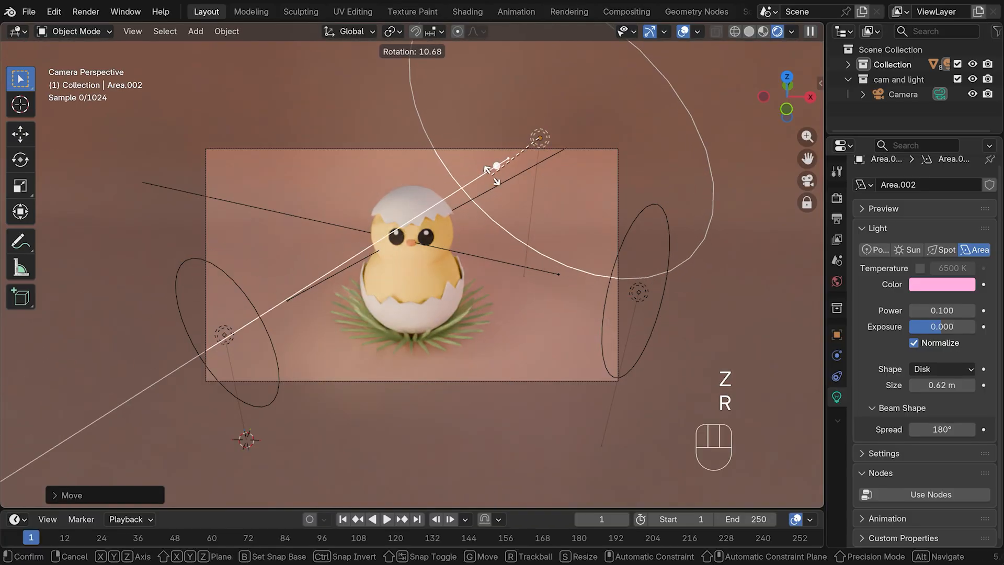
{"action": "left_click", "coordinate": [491, 172]}
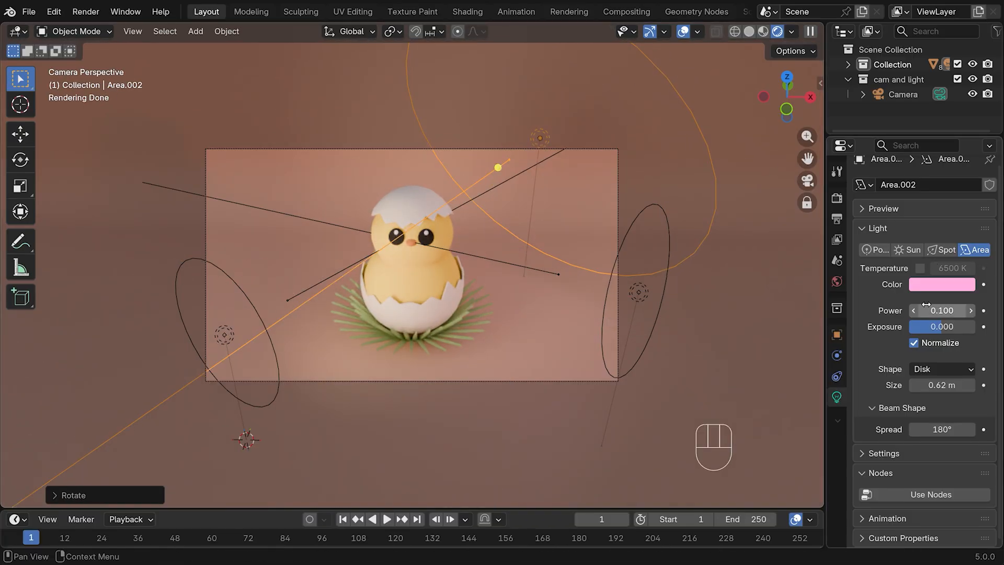
{"action": "left_click_drag", "start_coordinate": [926, 310], "coordinate": [971, 310]}
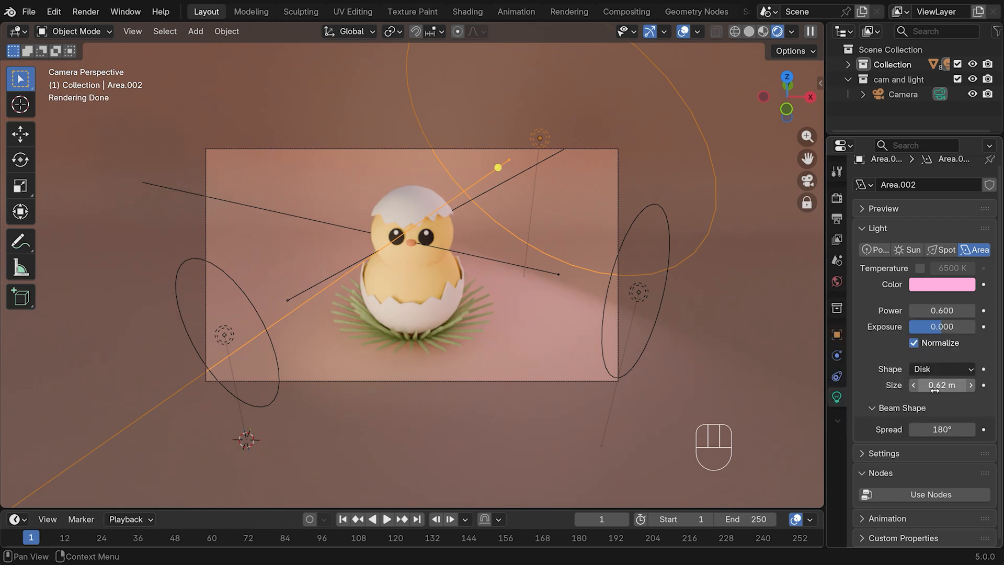
- Reduce the rear area light's disk size to 0.52 m and change its color to blue-violet (#5241FF)
{"action": "left_click_drag", "start_coordinate": [935, 386], "coordinate": [964, 386]}
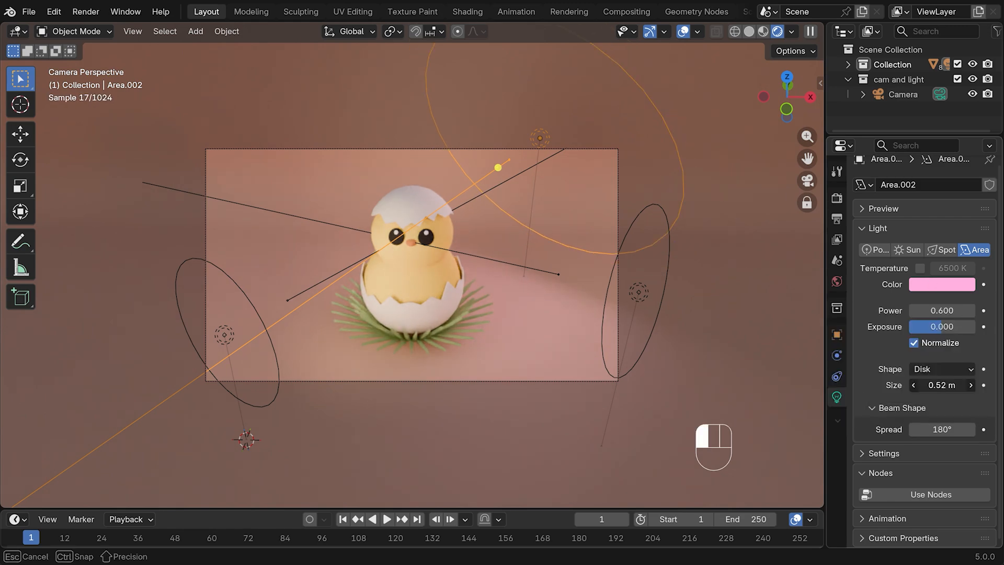
{"action": "left_click", "coordinate": [941, 284]}
{"action": "left_click", "coordinate": [928, 96]}
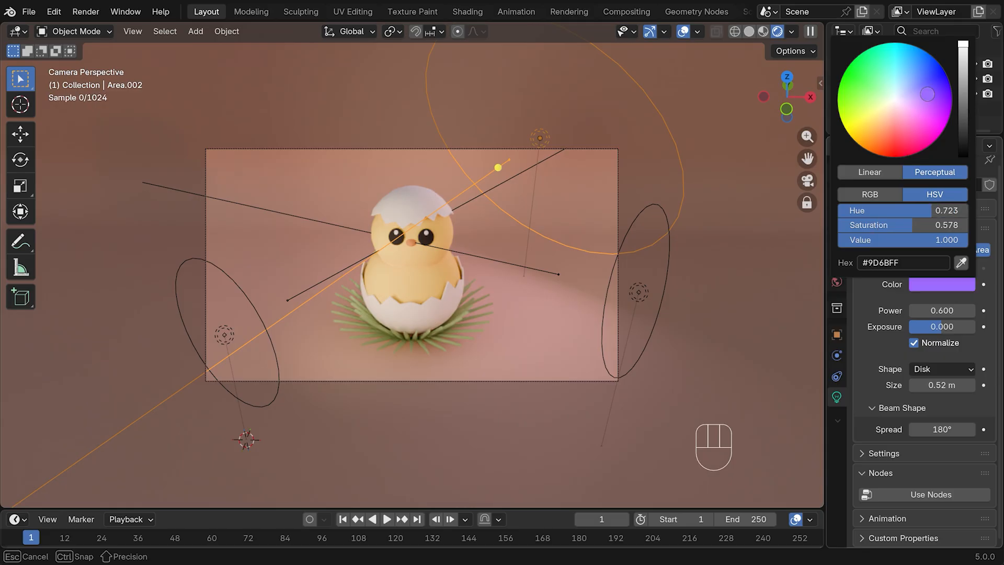
{"action": "left_click_drag", "start_coordinate": [930, 81], "coordinate": [934, 83]}
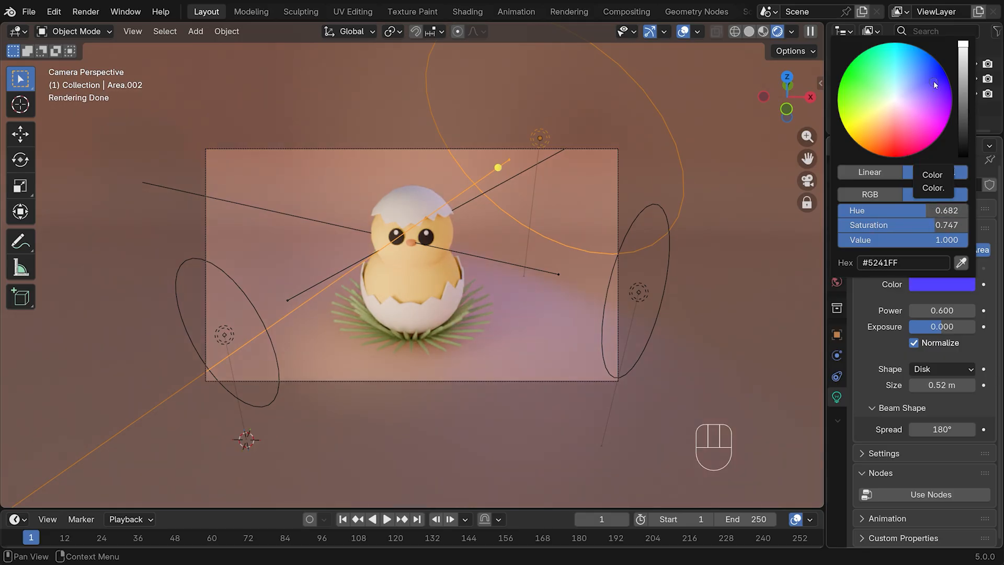
- Set the rear light's power to 0.4 and narrow its beam spread to 90°
{"action": "left_click", "coordinate": [914, 312]}
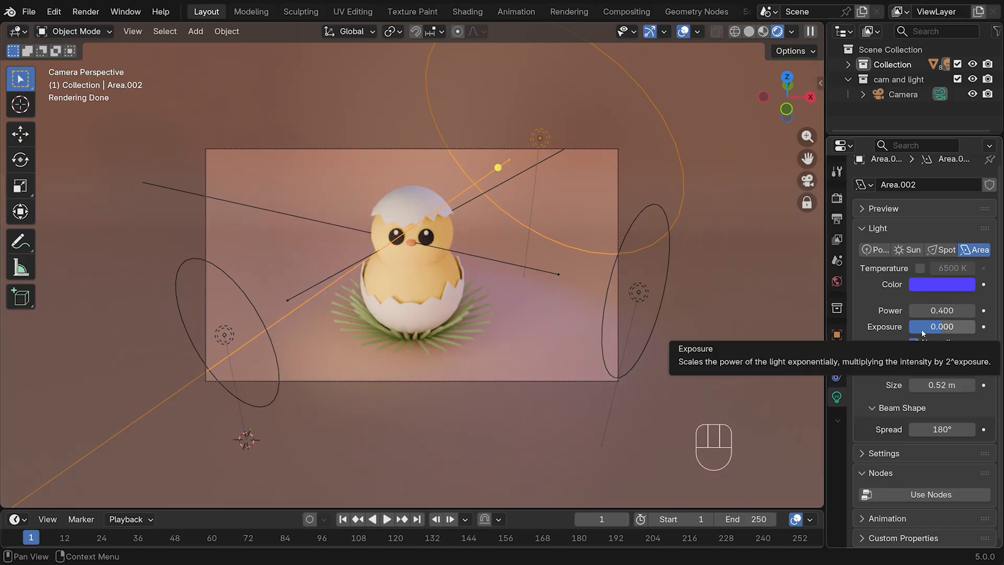
{"action": "left_click", "coordinate": [937, 430]}
{"action": "type", "text": "90"}
{"action": "key", "text": "Return"}
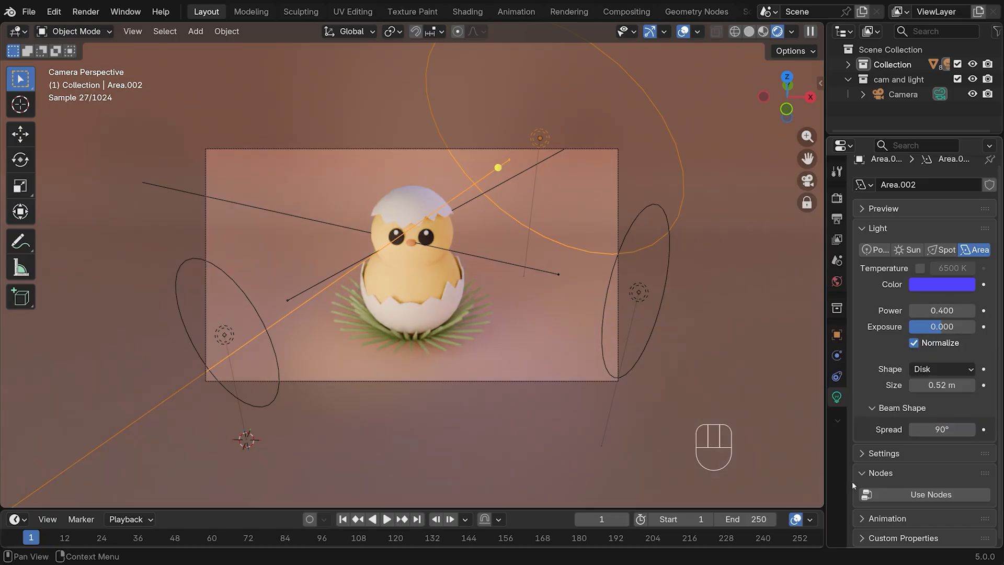
- Scale down the rear light uniformly and shift it along the global Y axis
{"action": "key", "text": "s"}
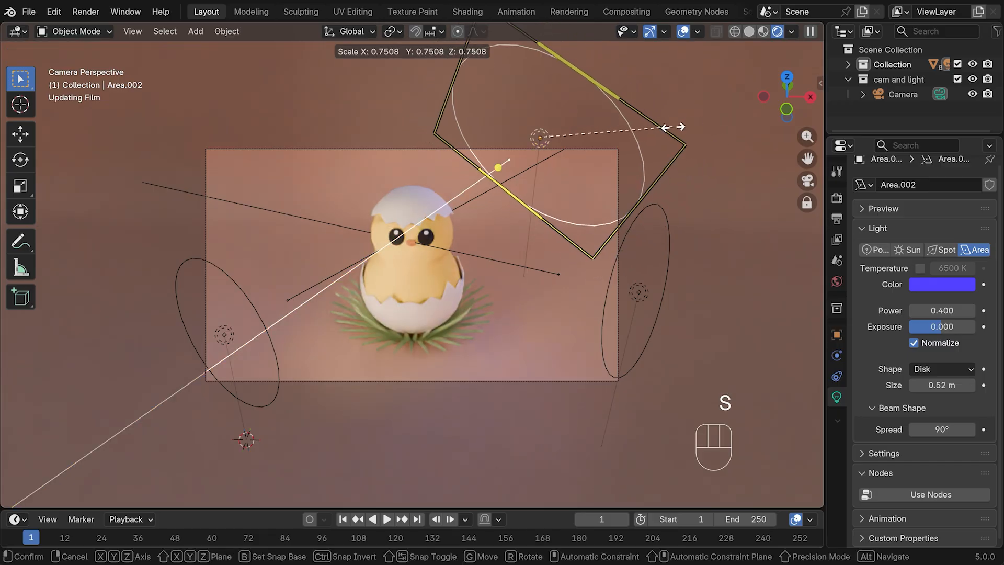
{"action": "left_click", "coordinate": [536, 181]}
{"action": "key", "text": "g"}
{"action": "key", "text": "y"}
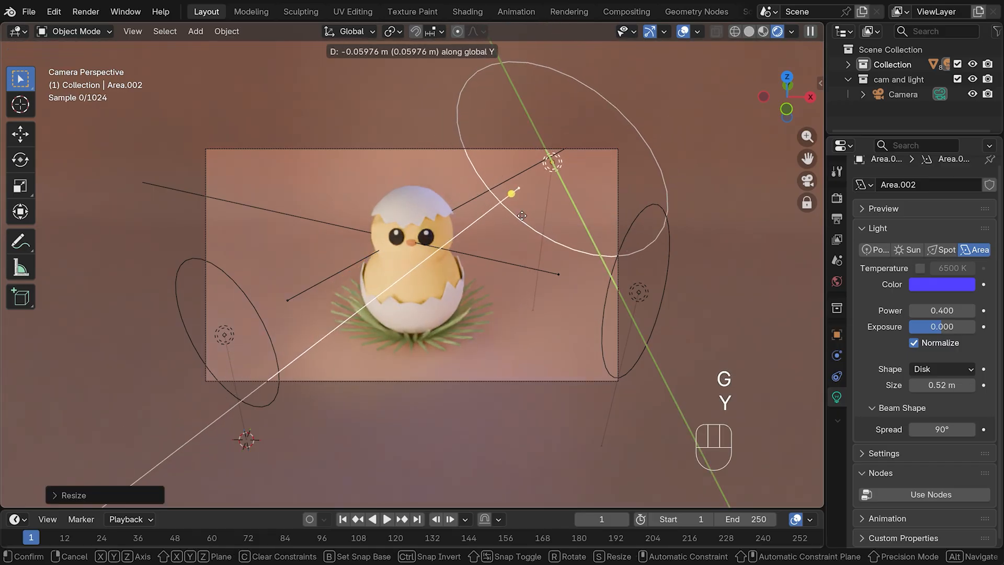
{"action": "left_click", "coordinate": [611, 222]}
- In the top view, move the rear light behind the chick and closer to its center line, and return to the camera view
{"action": "key", "text": "KP_7"}
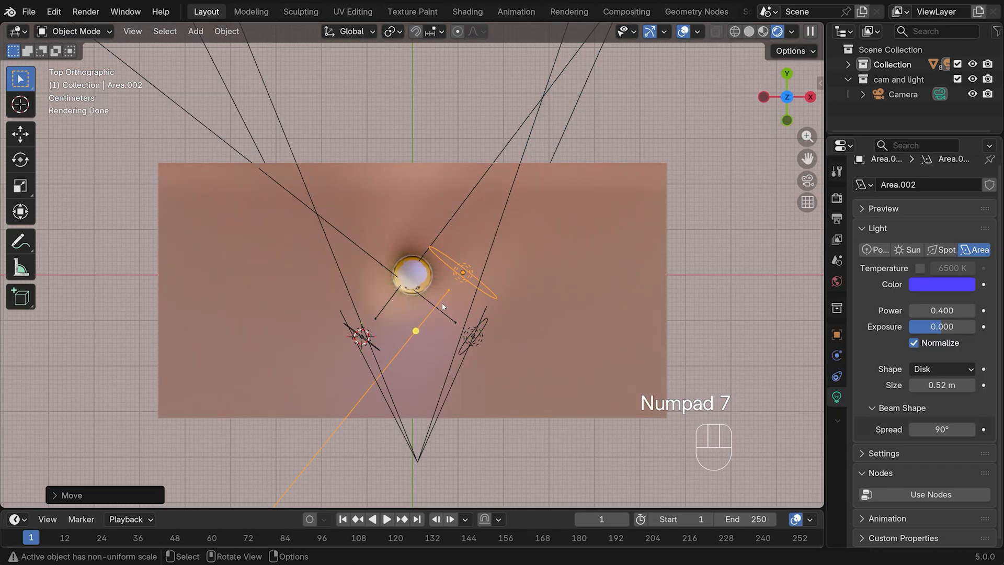
{"action": "key", "text": "g"}
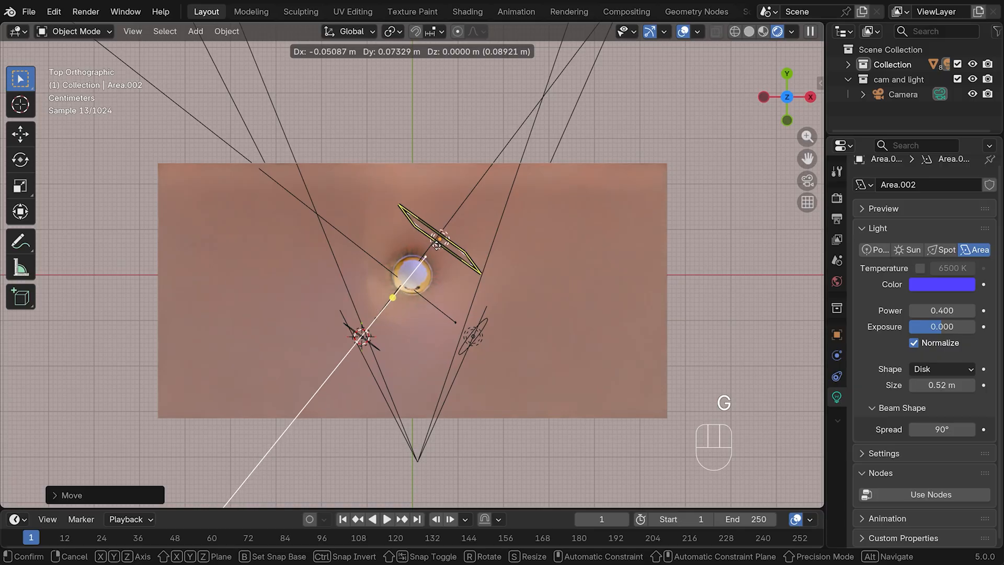
{"action": "left_click", "coordinate": [441, 271]}
{"action": "left_click", "coordinate": [807, 180]}
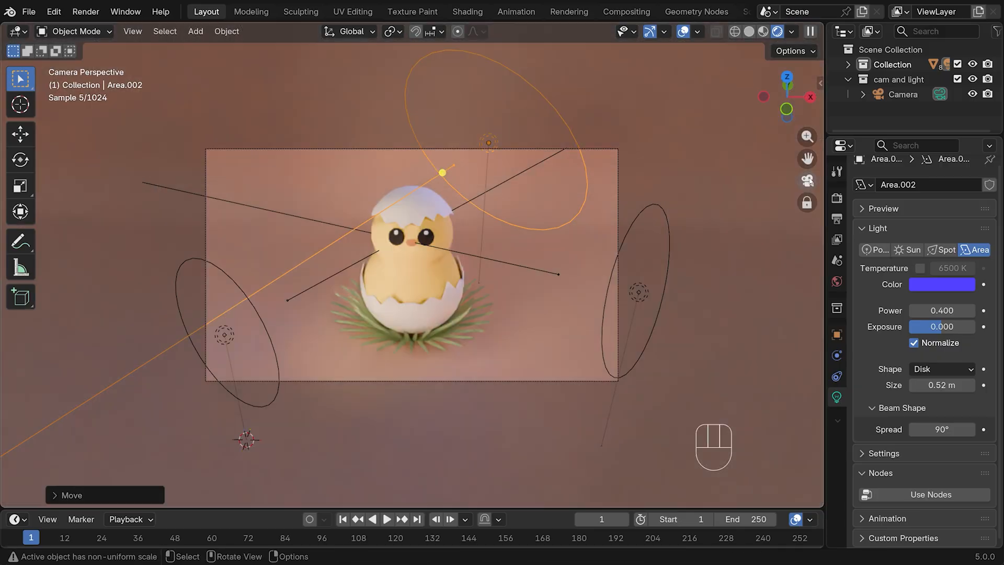
- Raise the rear blue-violet light's power to 1.2
{"action": "left_click", "coordinate": [971, 310]}
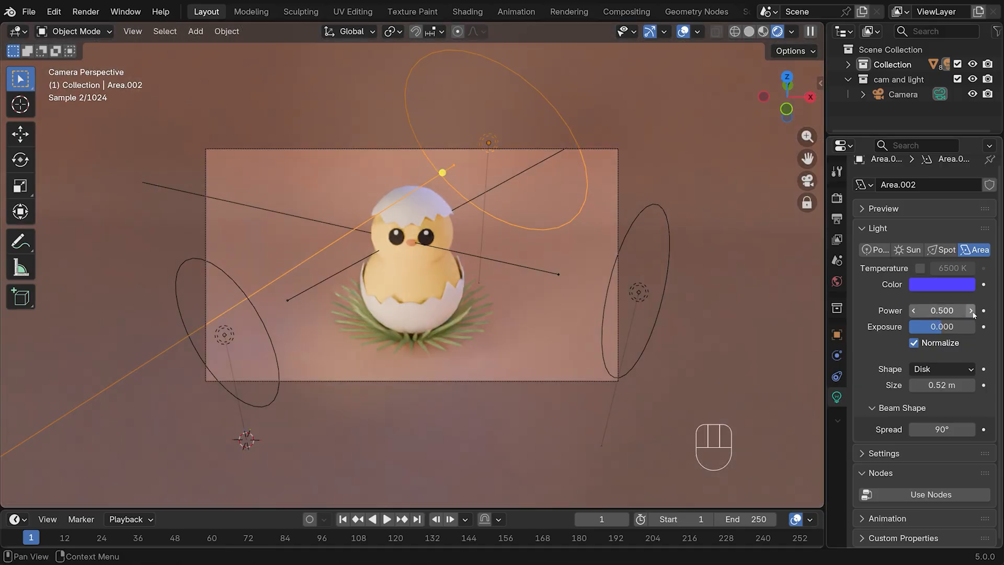
{"action": "left_click", "coordinate": [971, 310]}
{"action": "left_click", "coordinate": [970, 310]}
{"action": "left_click", "coordinate": [971, 311]}
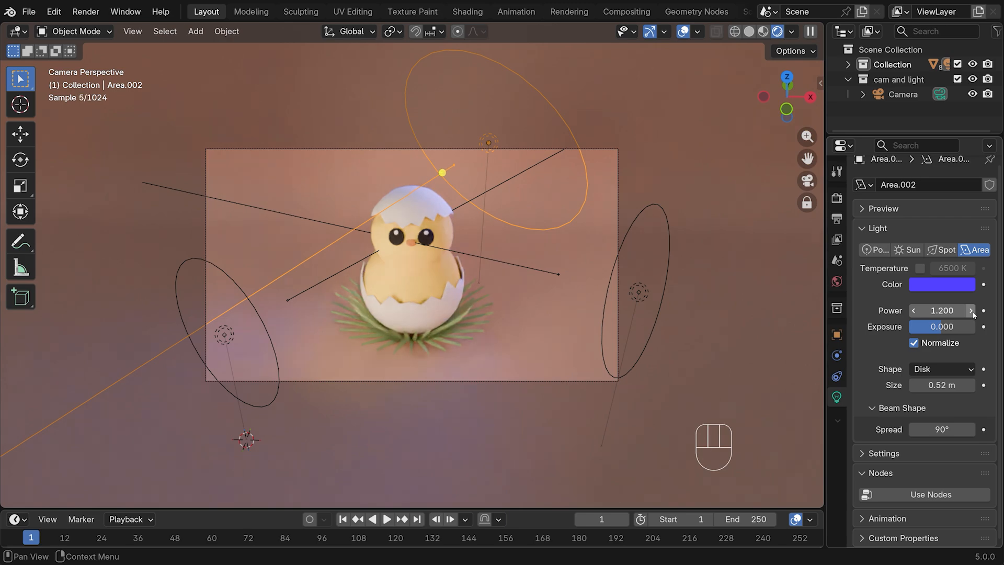
- Select the warm front light beside the chick and set its power to 0.15
{"action": "left_click", "coordinate": [232, 337]}
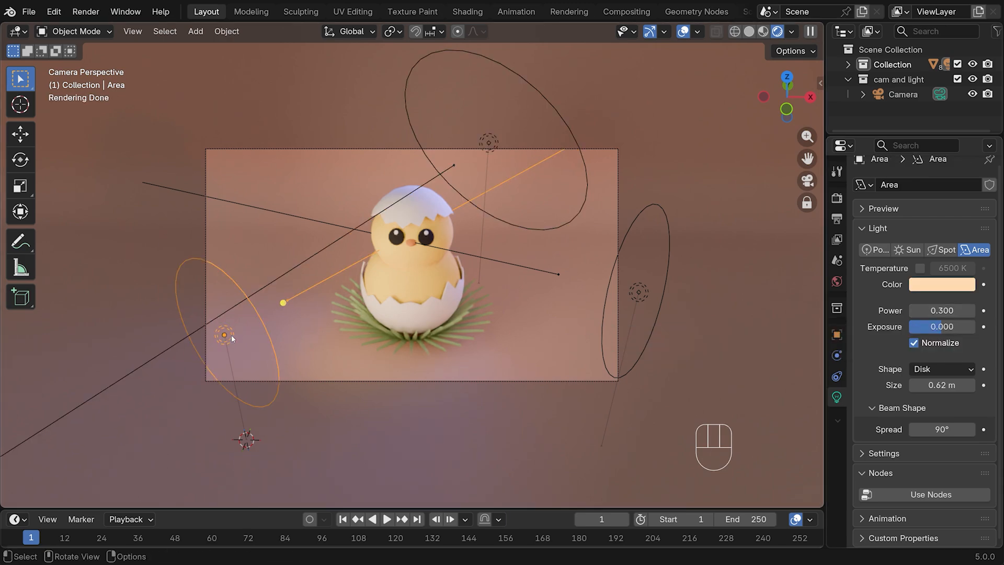
{"action": "left_click", "coordinate": [913, 311]}
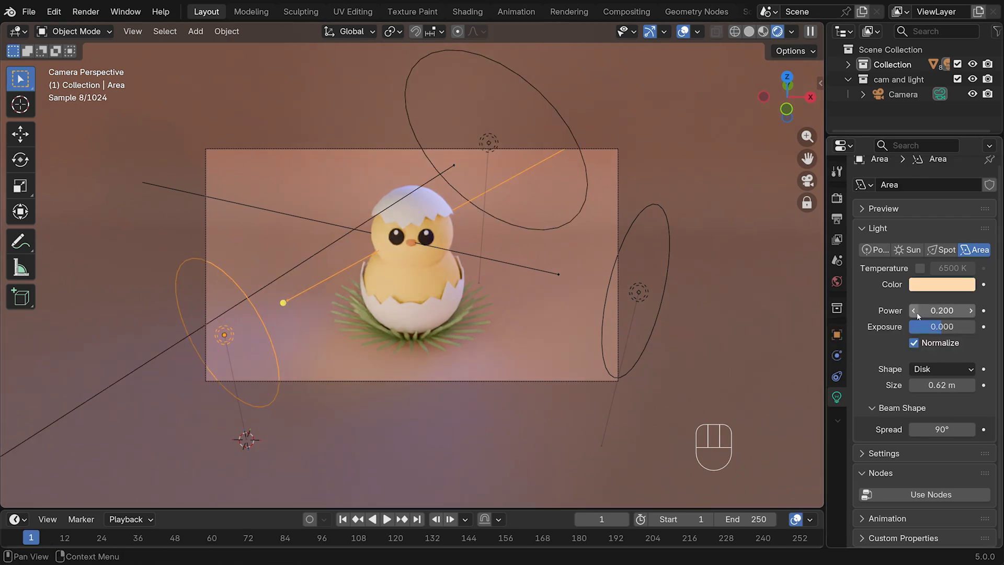
{"action": "left_click", "coordinate": [914, 310]}
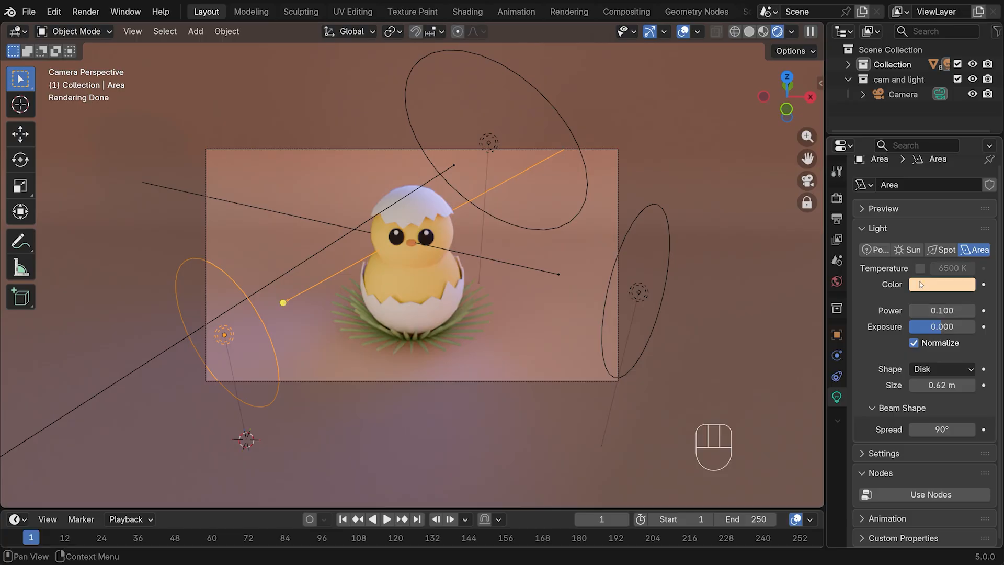
{"action": "left_click", "coordinate": [954, 310]}
{"action": "type", "text": "0"}
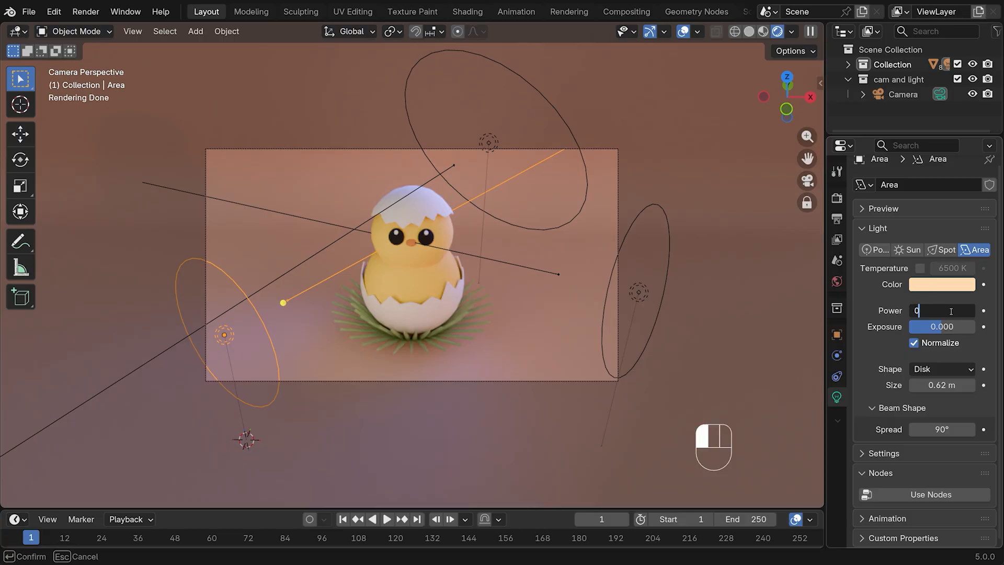
{"action": "type", "text": ".15"}
{"action": "key", "text": "Return"}
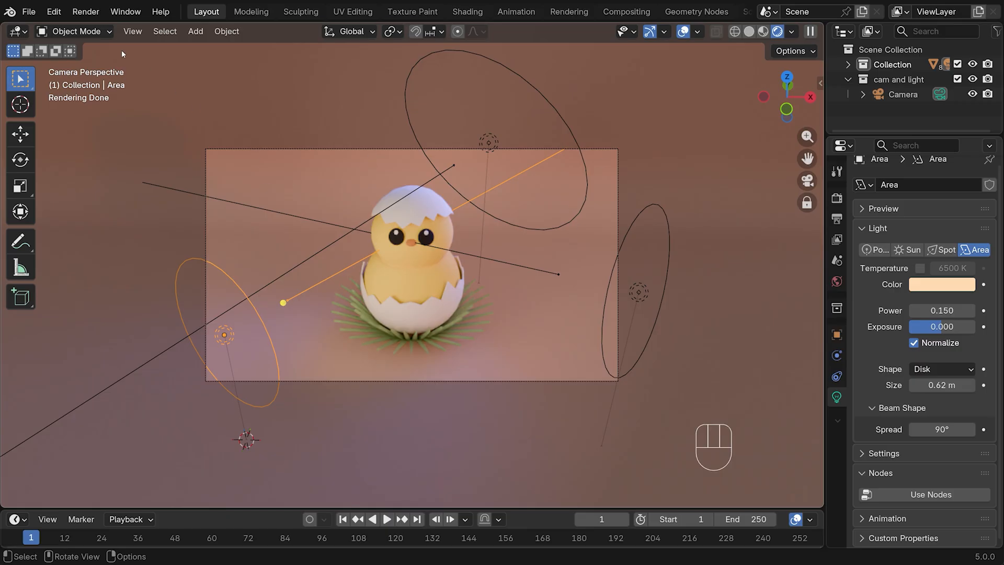
- Render the still image of the chick scene from the camera
{"action": "left_click", "coordinate": [86, 13]}
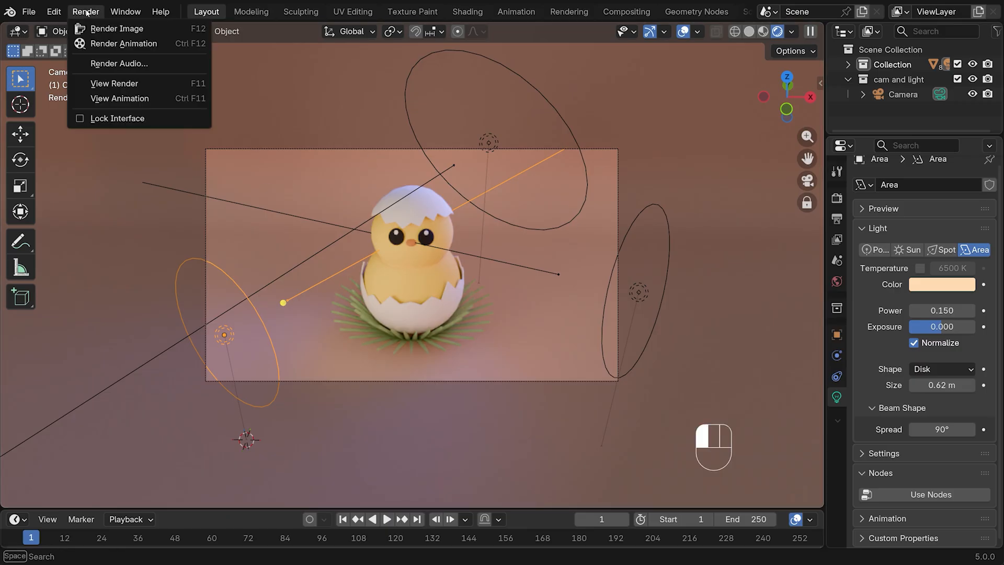
{"action": "left_click", "coordinate": [170, 29]}
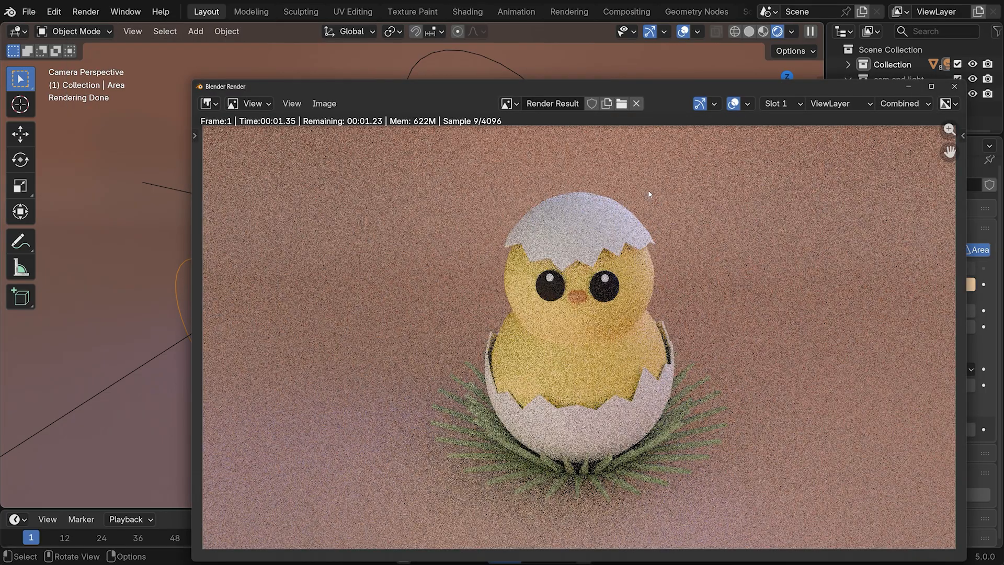